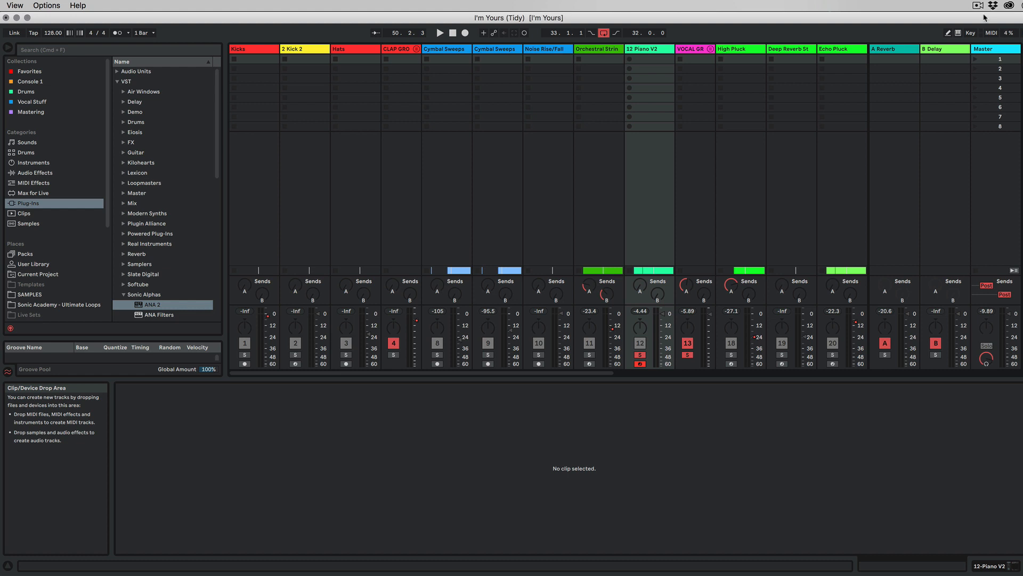
Show the arrangement, set the loop to the eight-bar Chorus from bar 49 to bar 57, and play it
key(Tab)
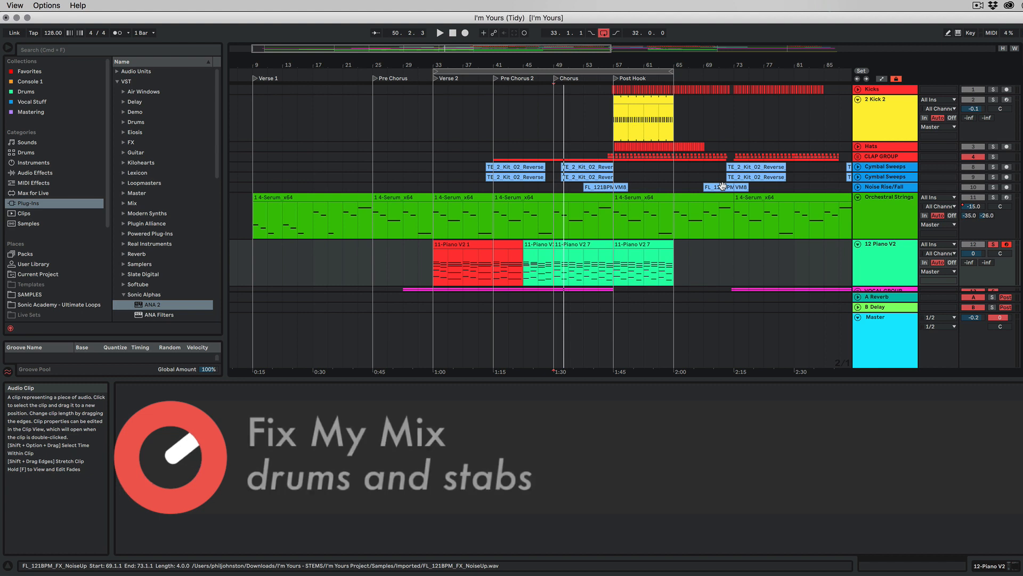
drag(437, 75, 555, 75)
drag(669, 71, 615, 75)
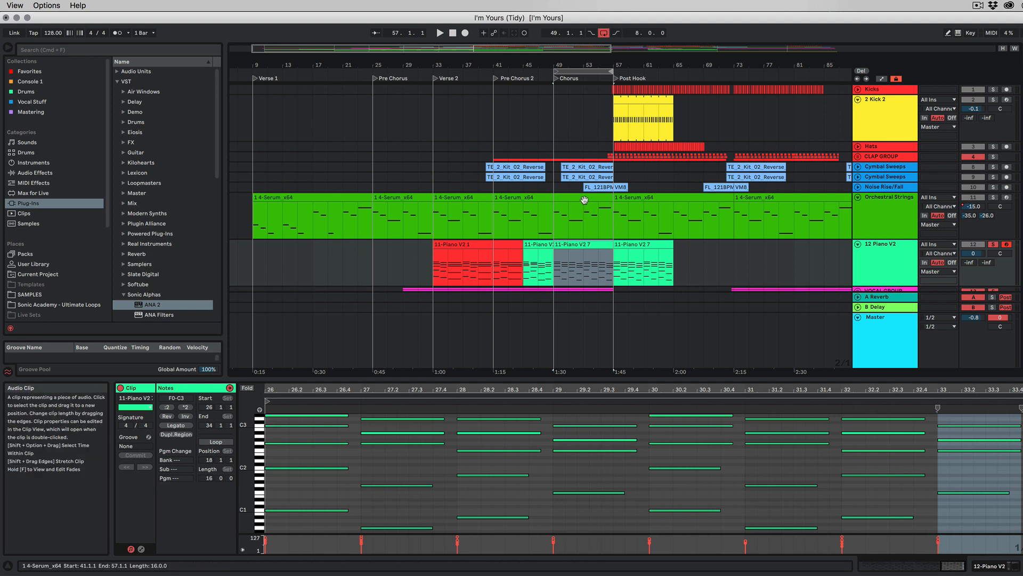
key(space)
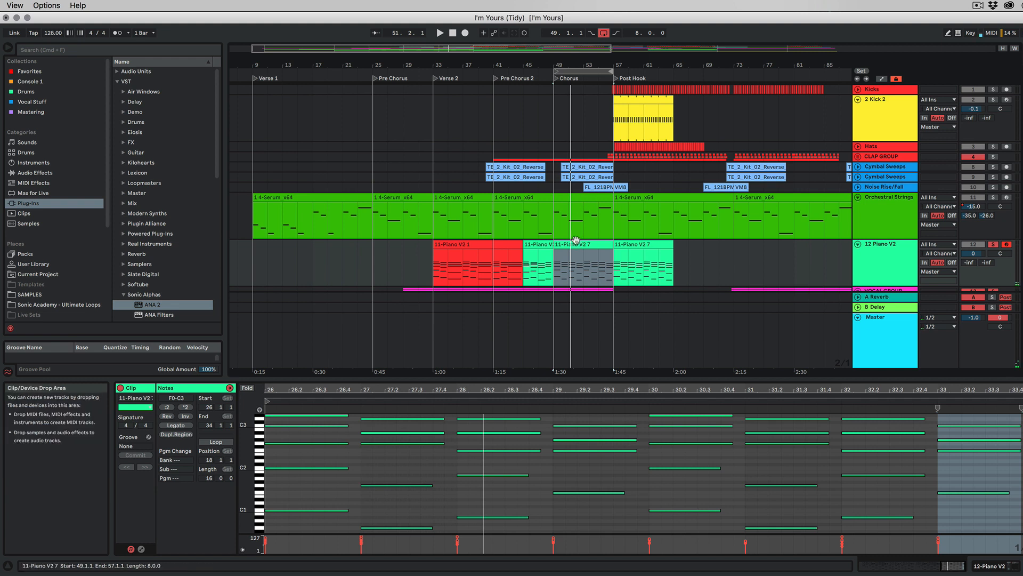
Delete the Chorus clip on the Piano V2 track and record a new part there with the metronome on
click(584, 255)
key(Delete)
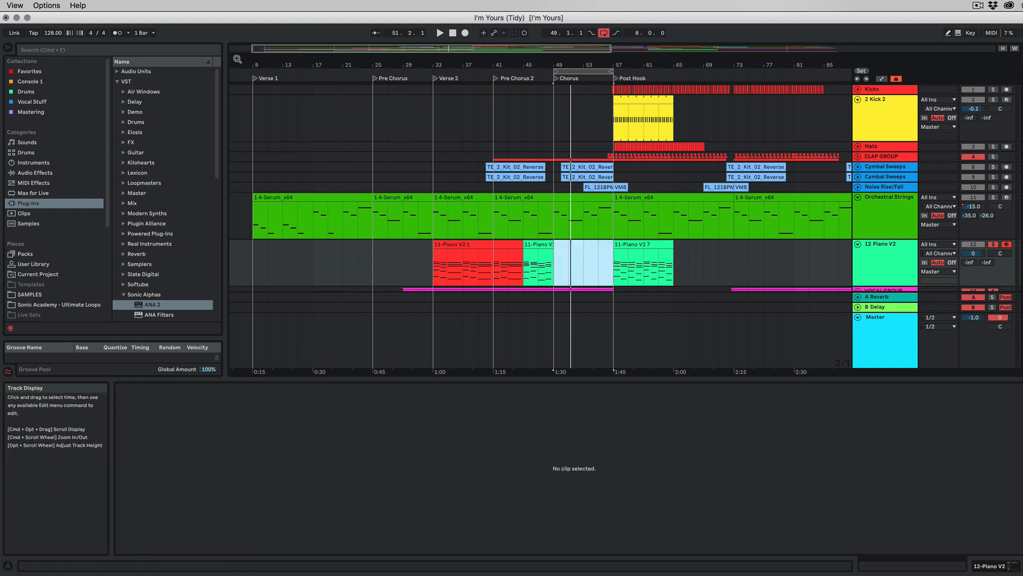
click(116, 33)
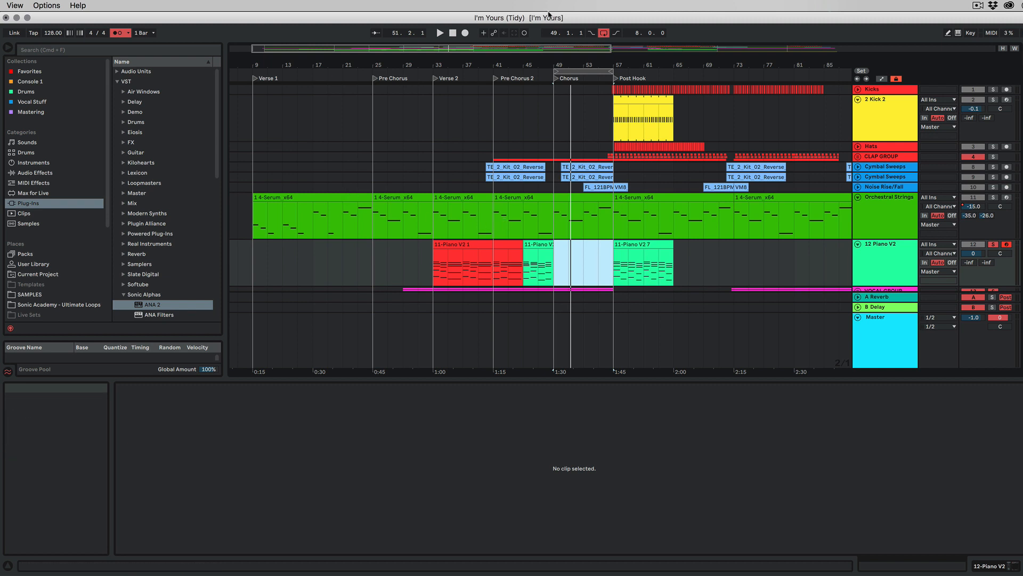
click(465, 33)
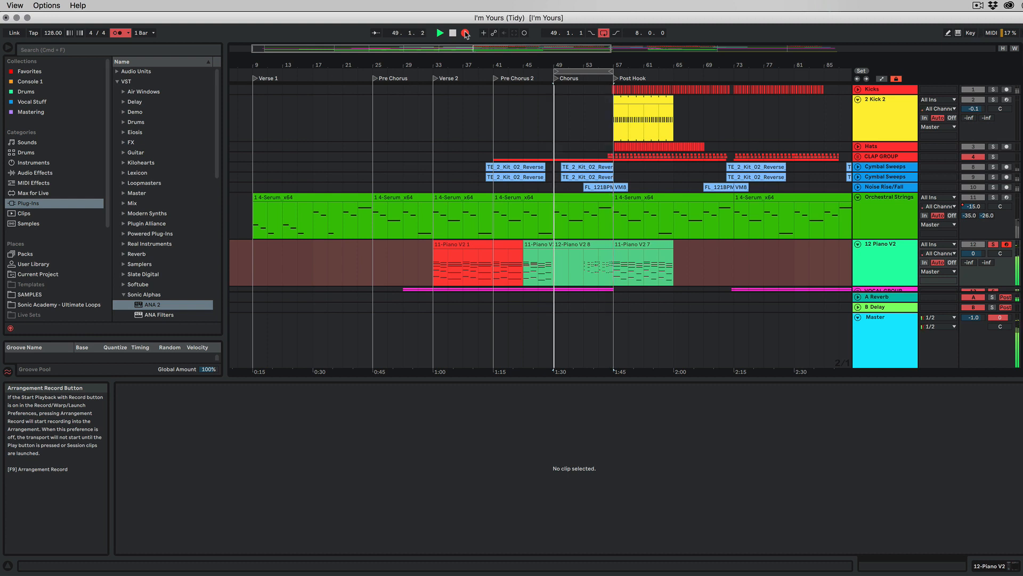
click(466, 33)
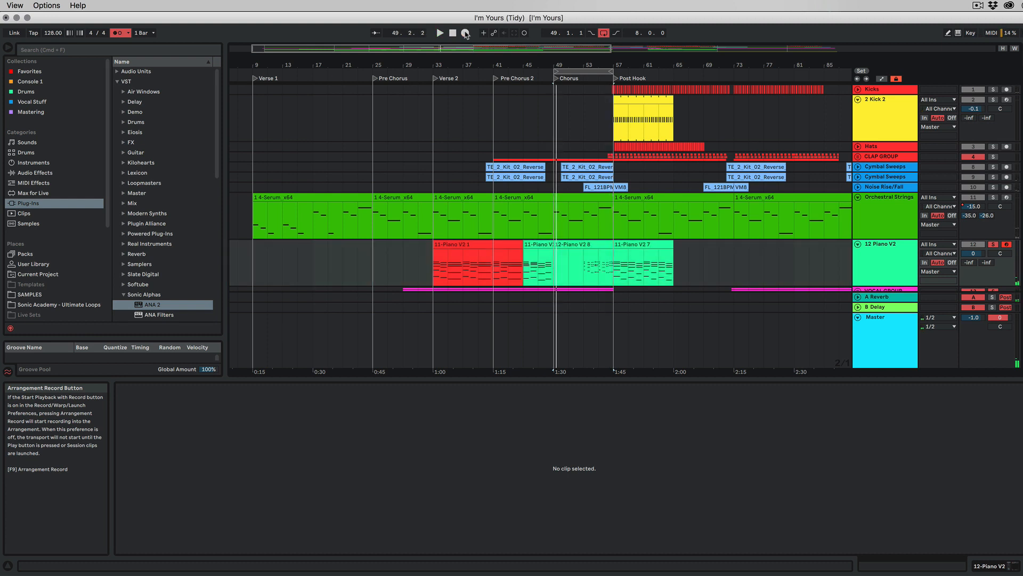
Cut the recorded piano clip down to its last four bars at bar 49 and quantize all note starts to 1/16 at 100%
click(559, 260)
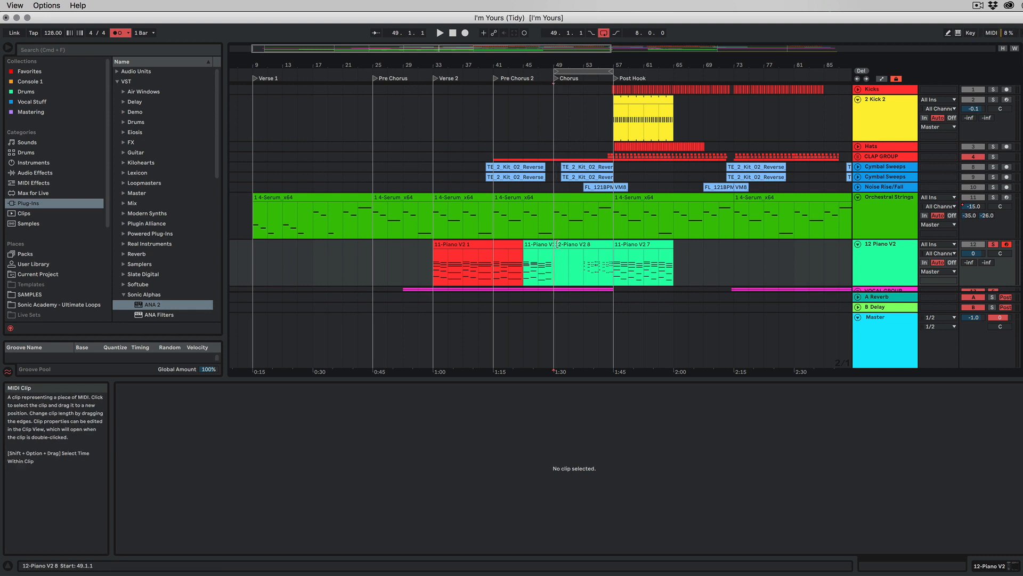
mouse_move(556, 245)
mouse_down()
mouse_move(584, 245)
mouse_move(573, 244)
mouse_up()
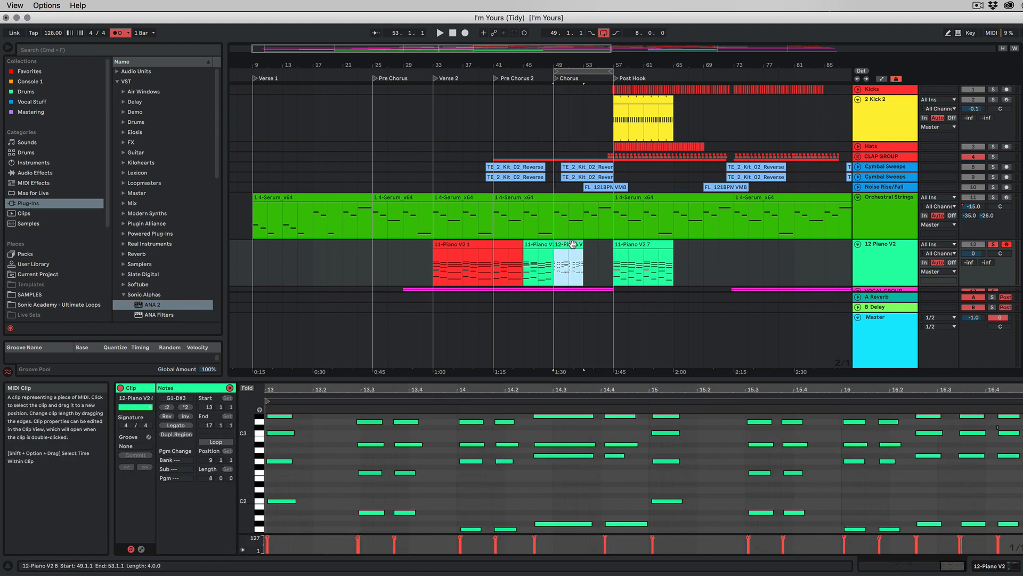
click(553, 497)
key(super+a)
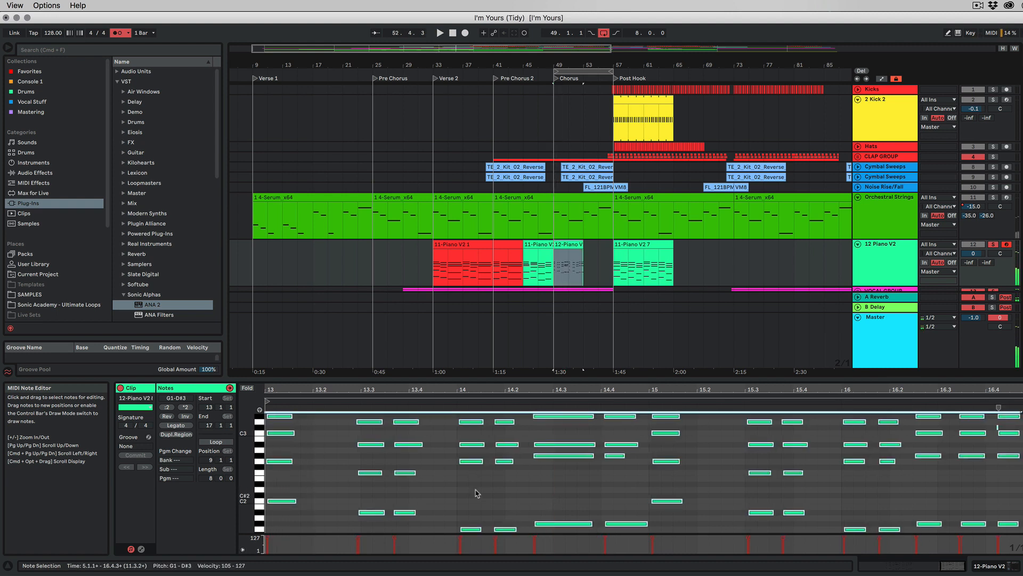
right_click(443, 486)
click(478, 314)
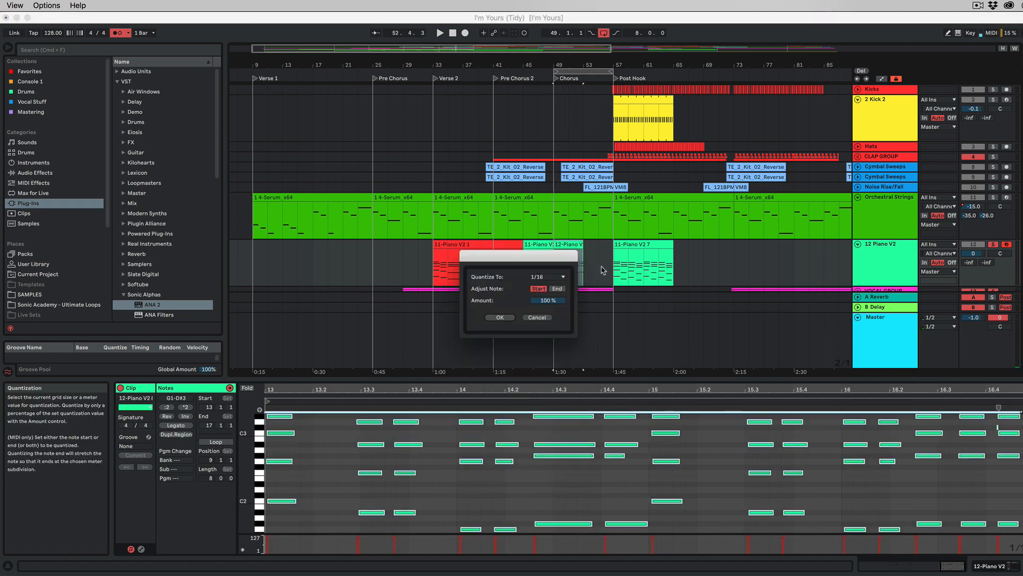
click(500, 317)
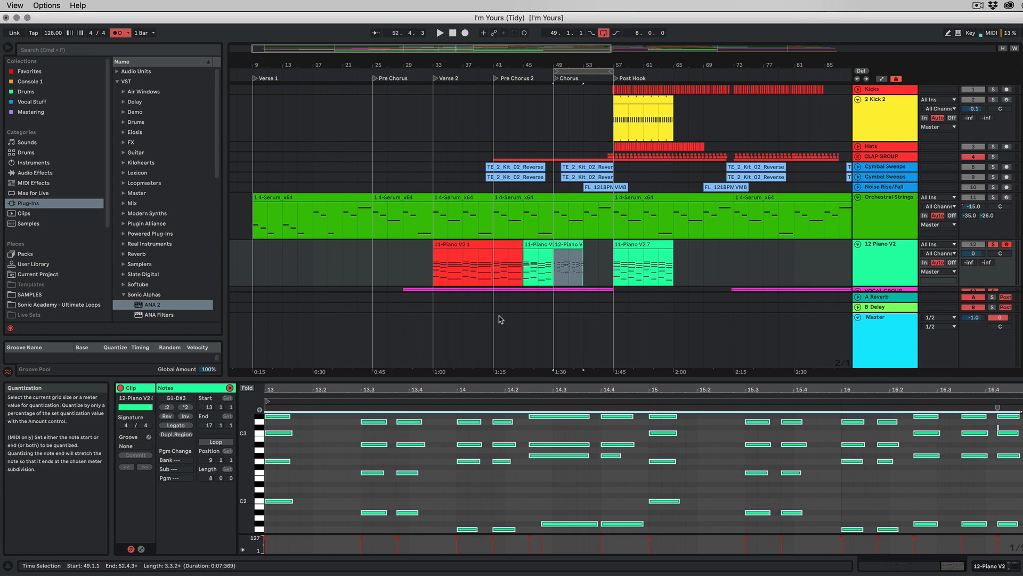
Shorten the long piano chord at 14.2.3 with its bass note aligned, and even out the upper note lengths at 14.4.1
click(433, 489)
key(space)
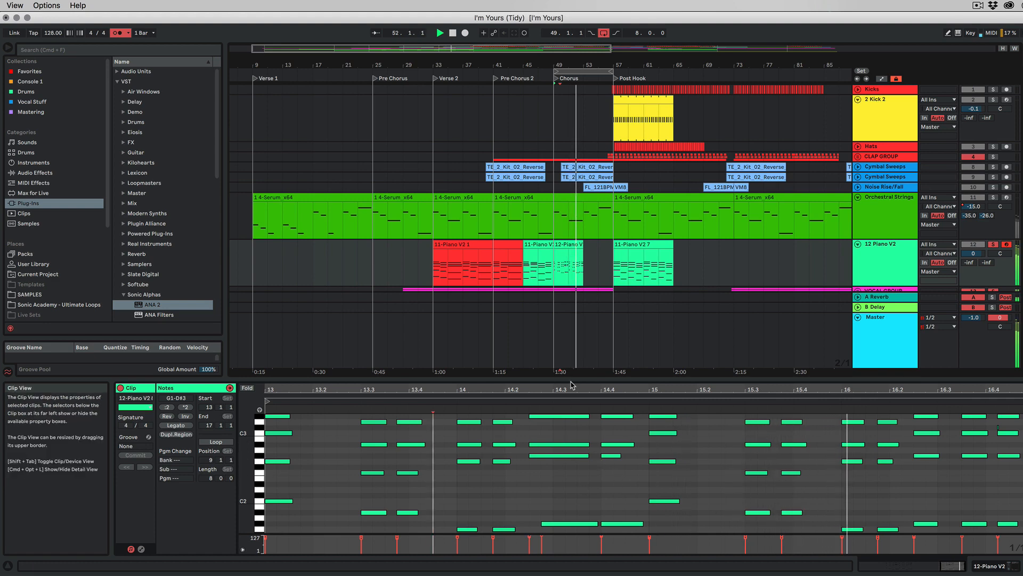
drag(599, 379, 599, 235)
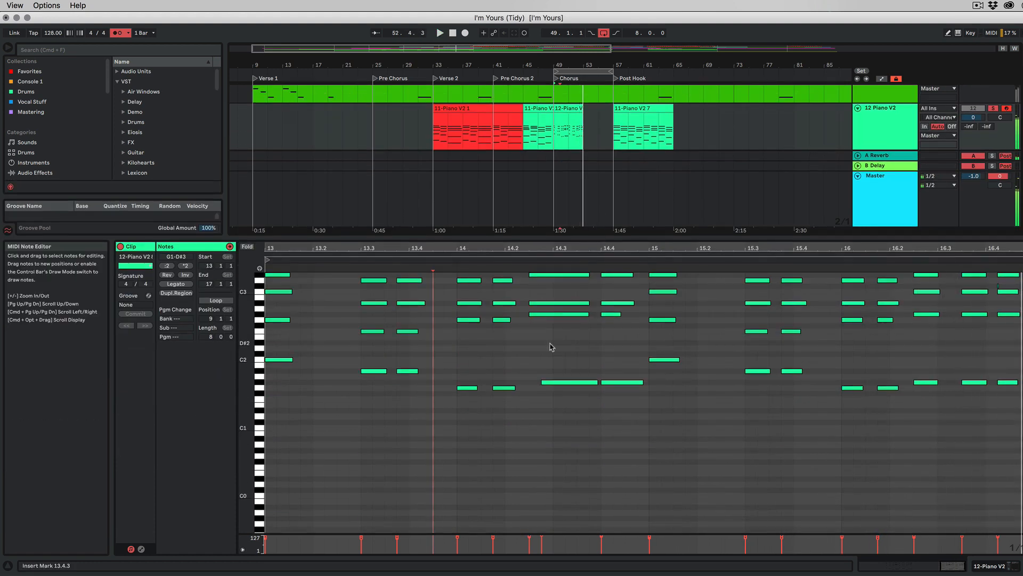
key(space)
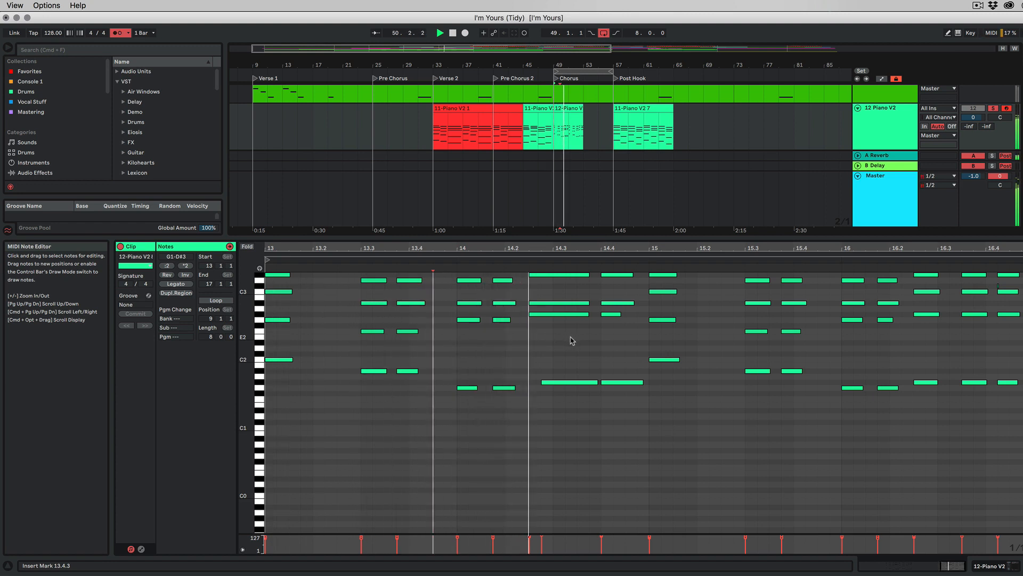
drag(562, 387, 565, 273)
key(space)
drag(620, 314, 633, 317)
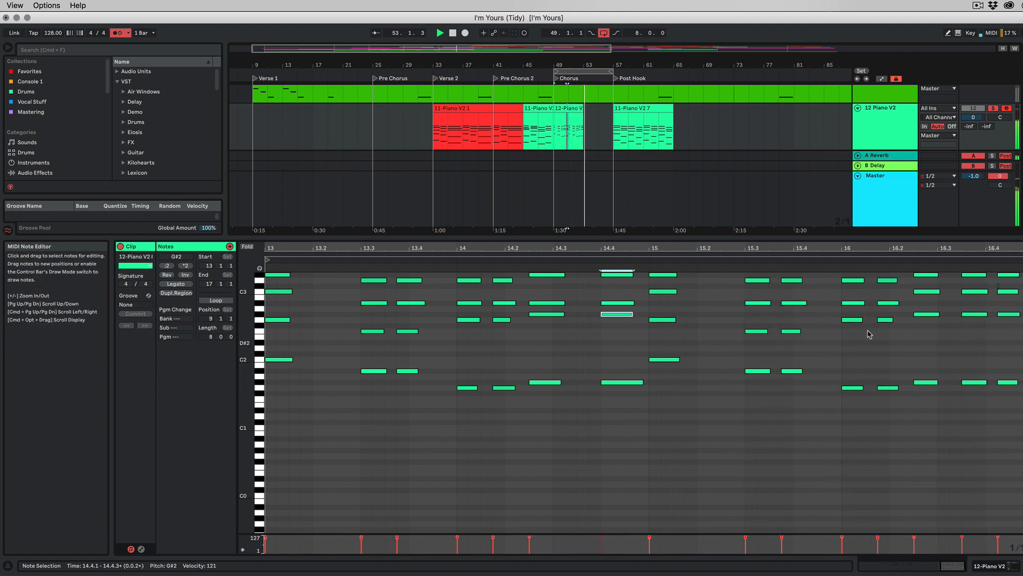
Replace the chord at 14.4.1 with copies of bar 16's last two stabs at 14.3.3 and 14.4.2, and shorten the 14.2.3 chord
click(998, 289)
key(space)
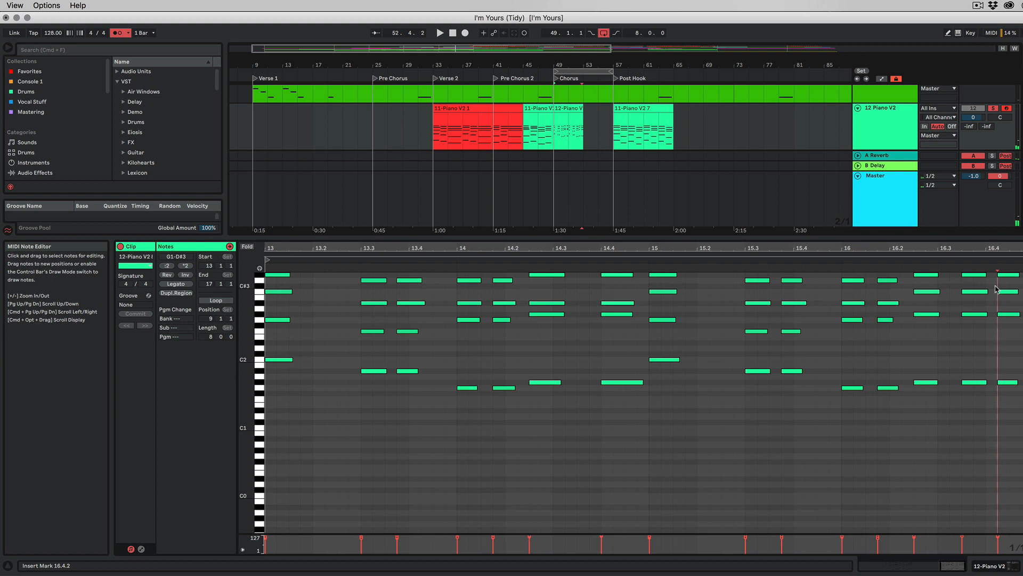
key(space)
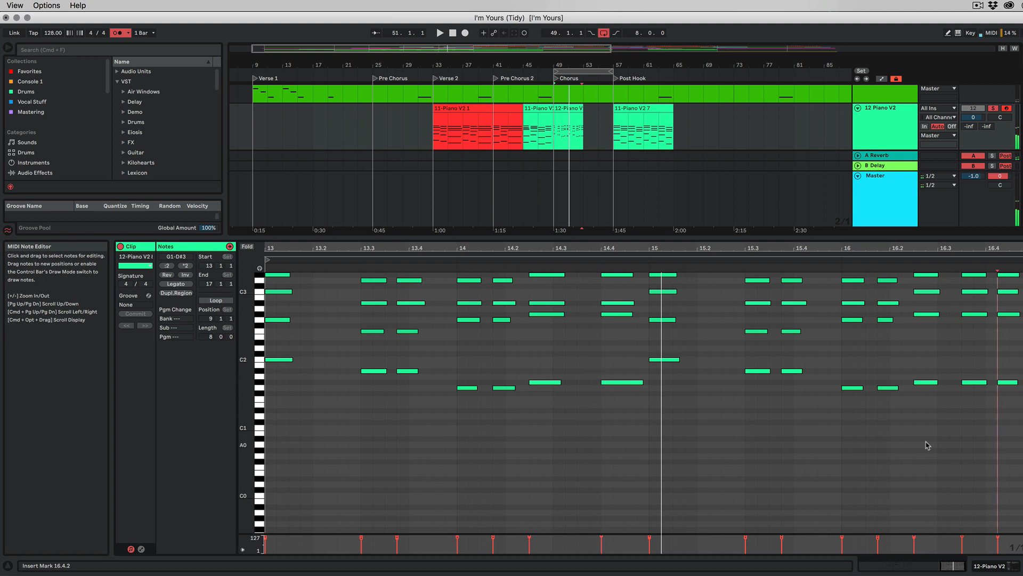
drag(958, 414, 595, 278)
key(space)
click(607, 305)
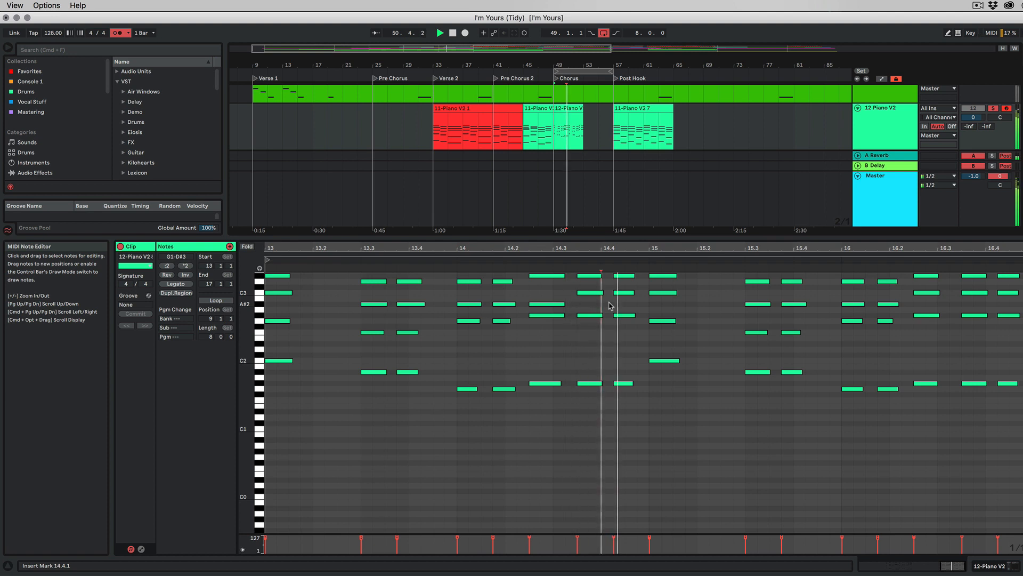
drag(561, 412, 554, 276)
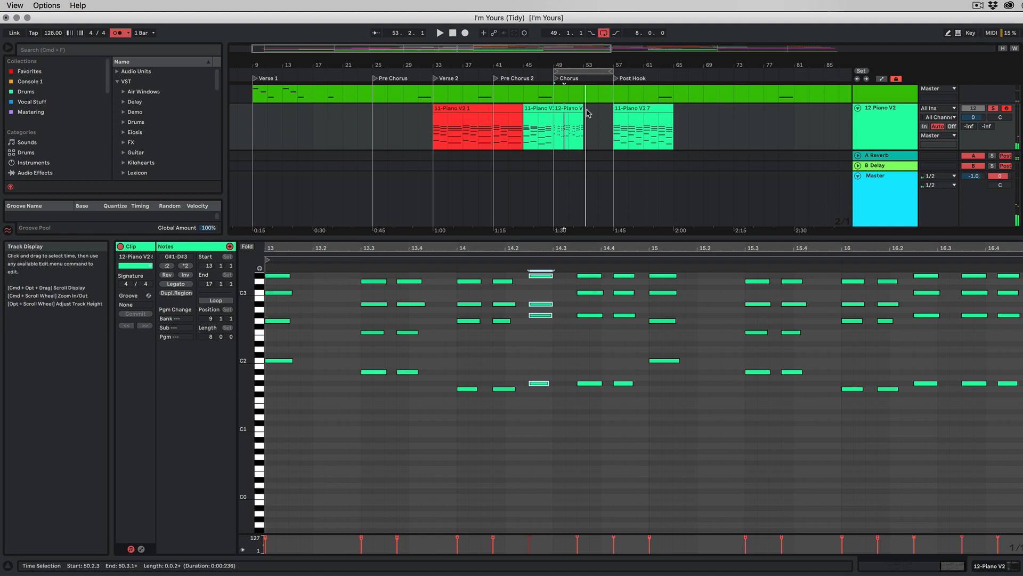
Duplicate the edited four-bar piano clip to bar 53 to fill the Chorus and play it
drag(568, 108, 595, 108)
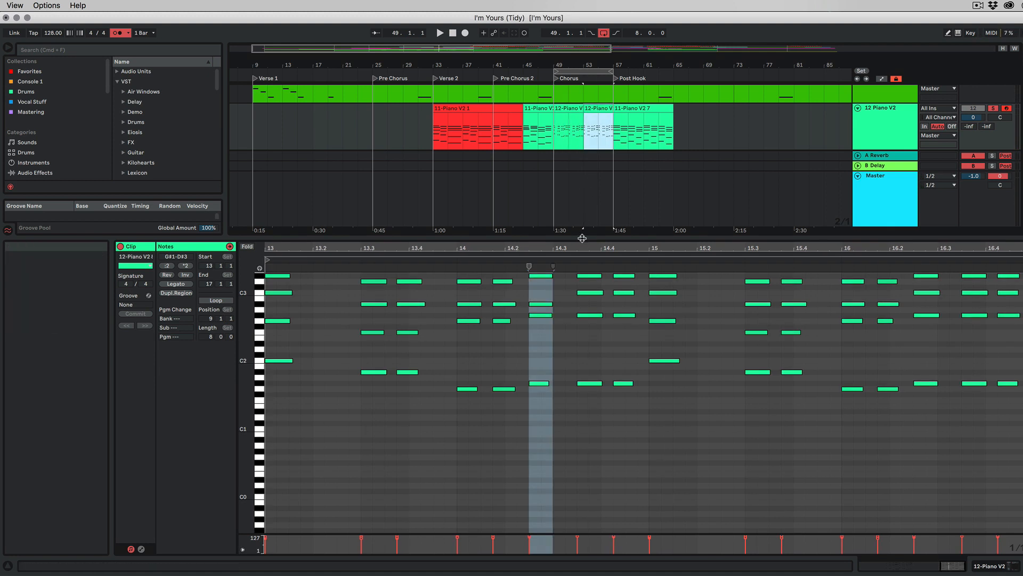
drag(579, 237, 573, 408)
key(space)
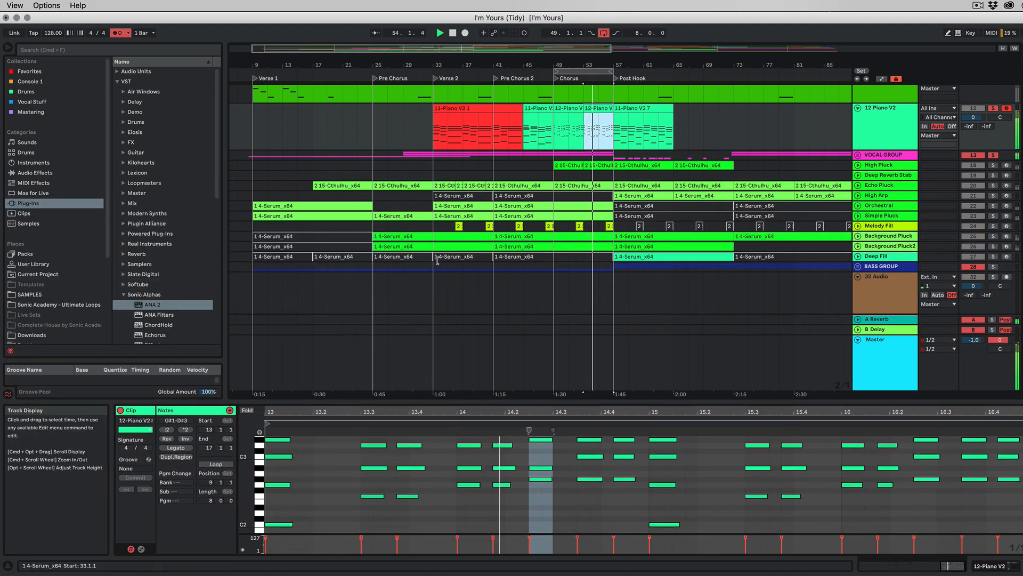
Copy the G1–C2 bass notes one octave down to G0–C1 in the second Chorus piano clip and play it
drag(457, 399, 493, 217)
key(space)
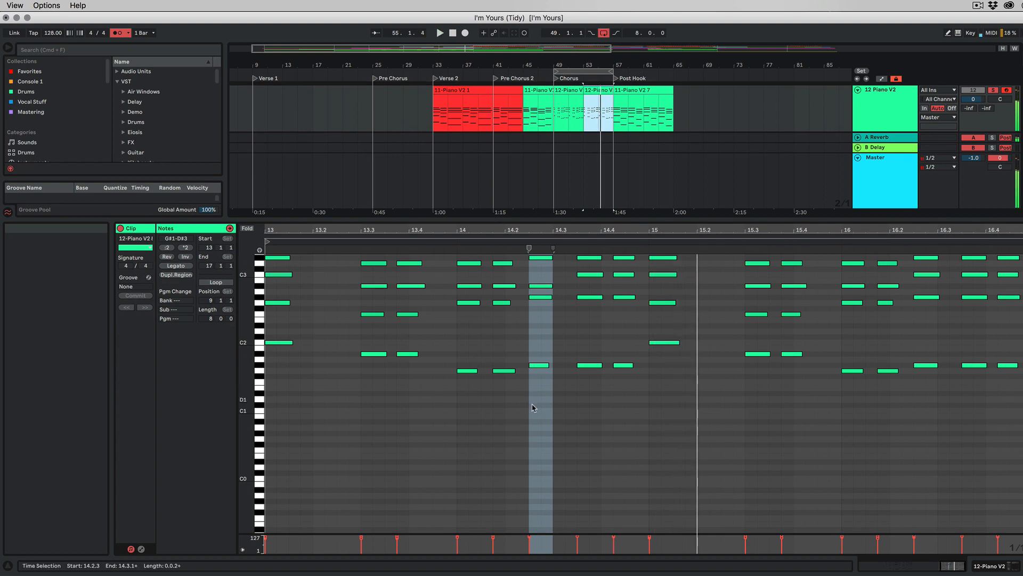
drag(282, 328, 941, 431)
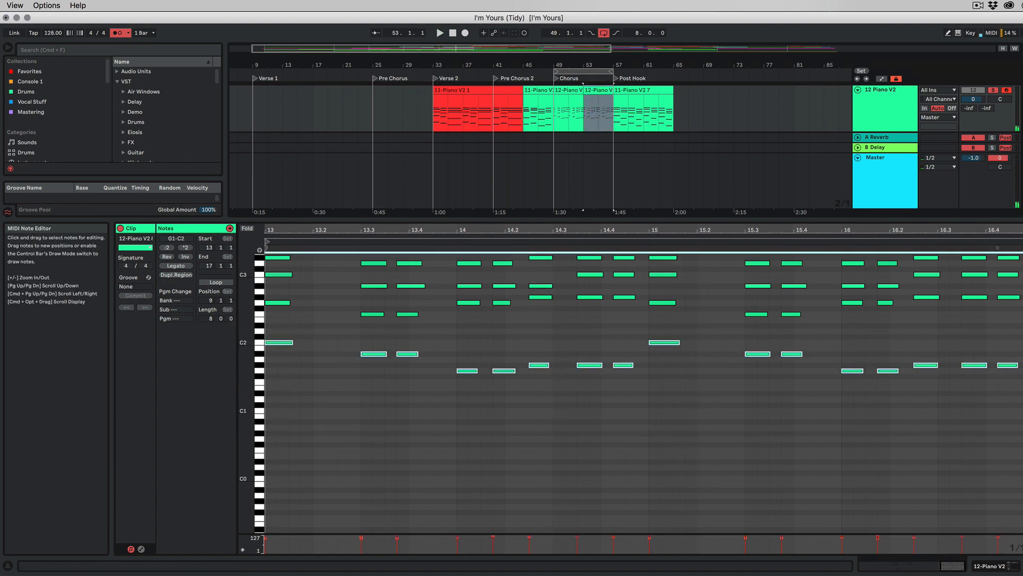
drag(277, 341, 280, 412)
key(space)
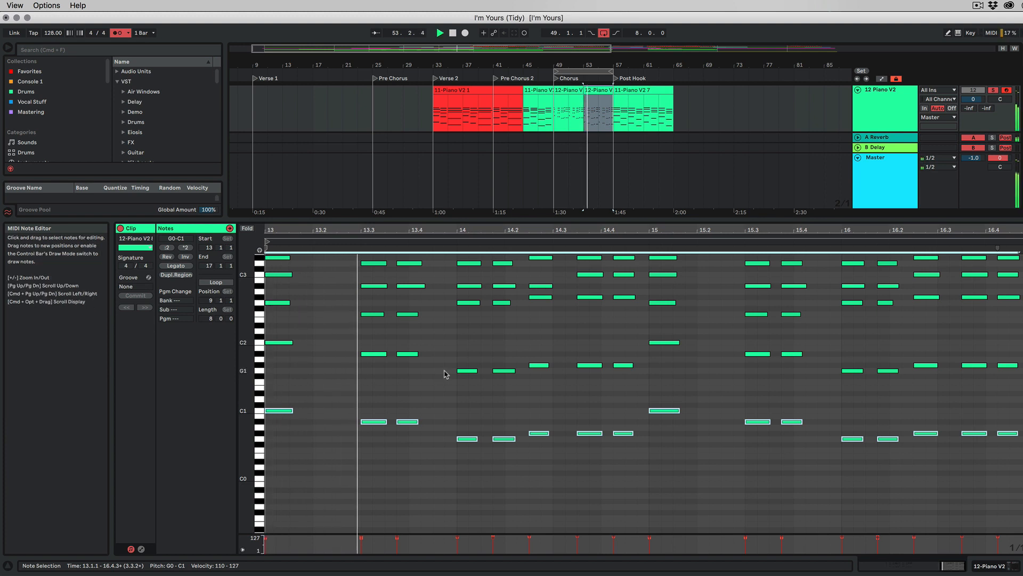
click(604, 217)
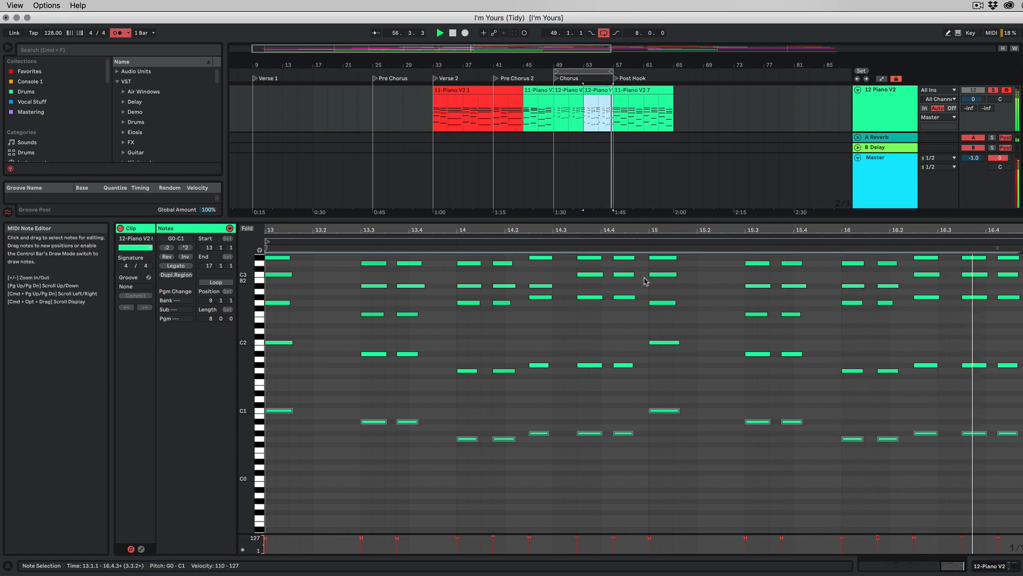
Delete the Kicks, Hats and CLAP GROUP tracks, keeping the Kick 2 track
drag(661, 219, 653, 367)
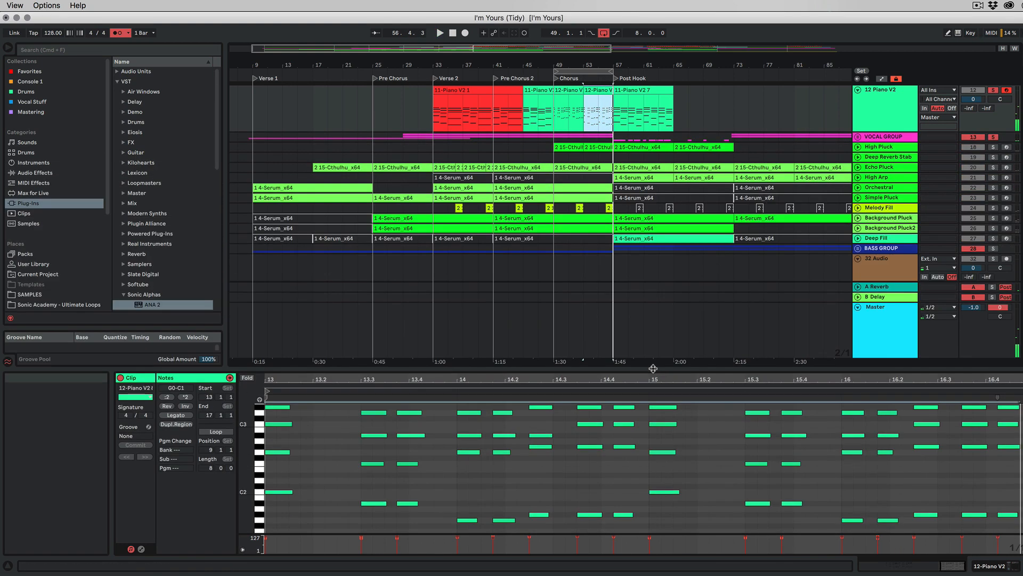
scroll(642, 207, up, 5)
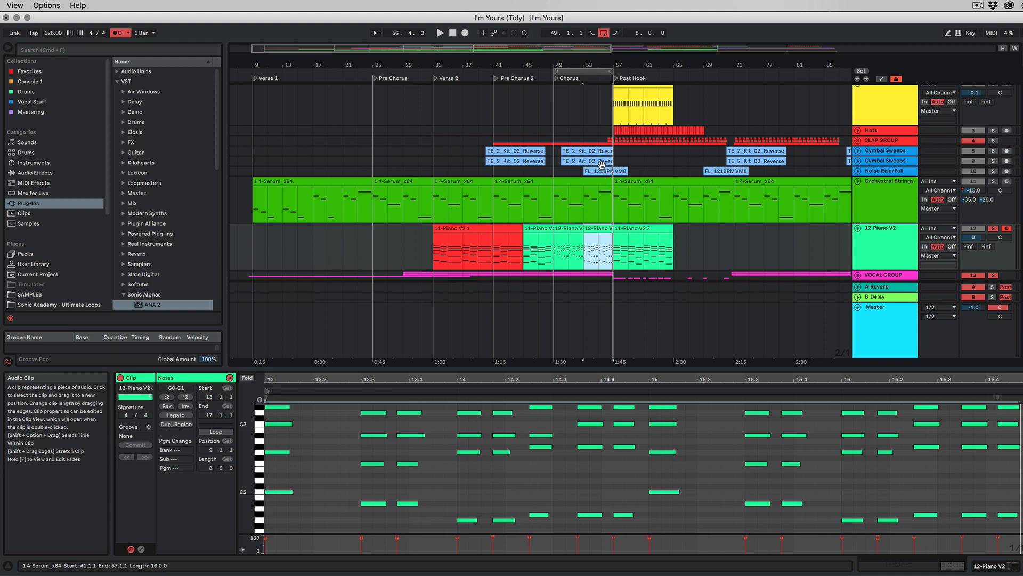
scroll(899, 187, up, 1)
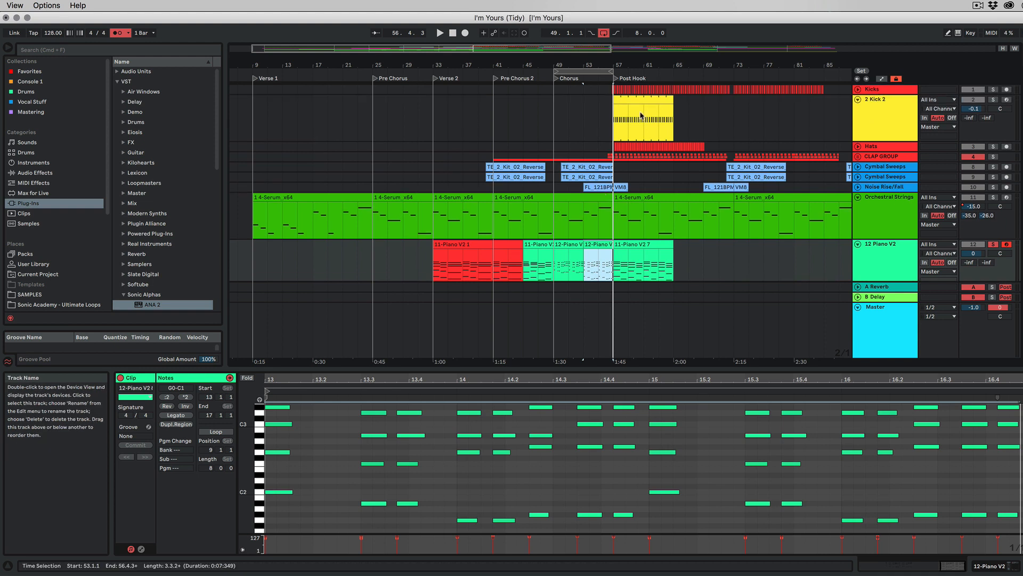
click(887, 90)
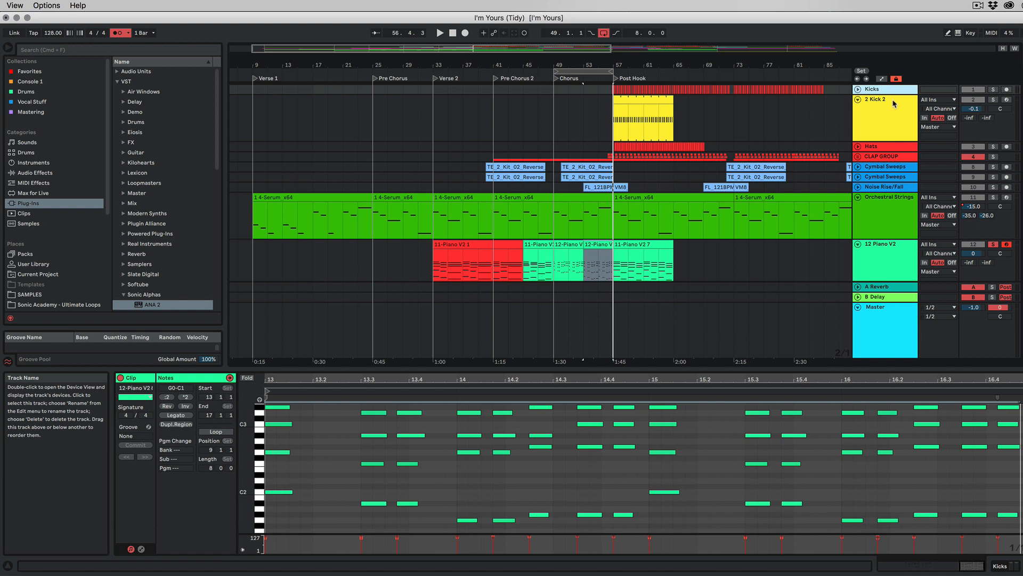
key(super+shift+g)
click(887, 140)
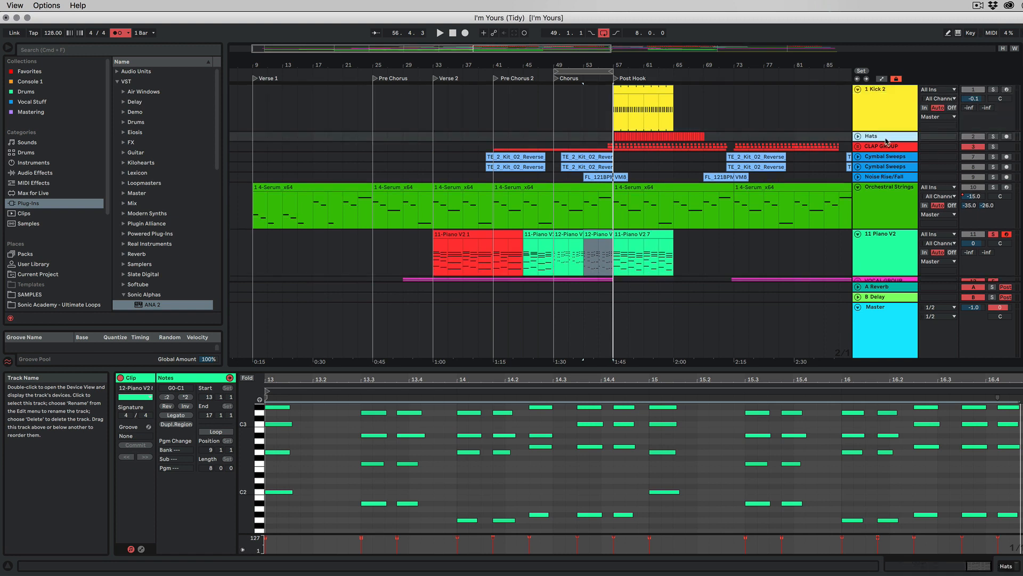
key(Delete)
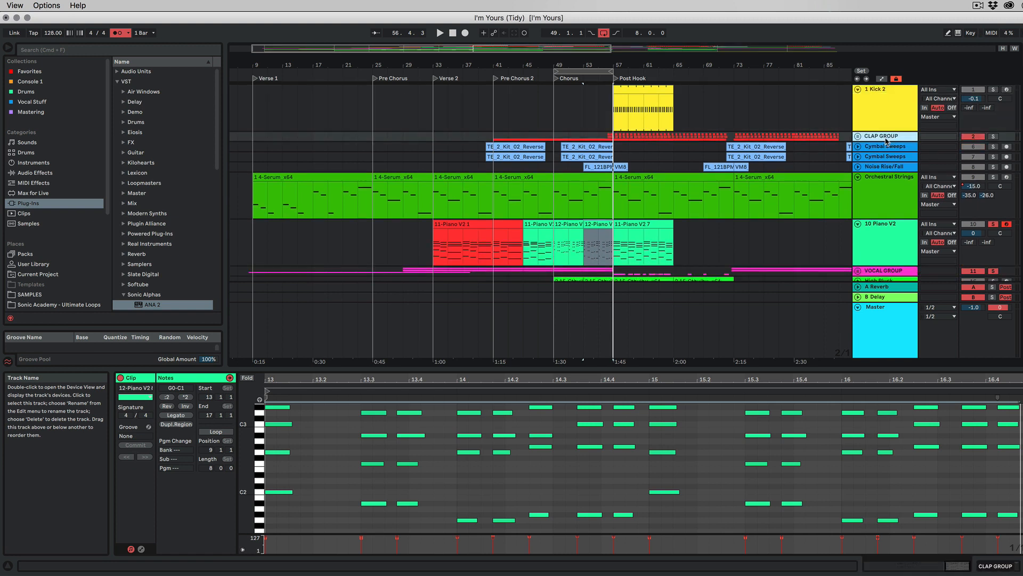
key(Delete)
Delete both Cymbal Sweeps tracks, the Noise Rise/Fall track and the Orchestral Strings track
click(880, 149)
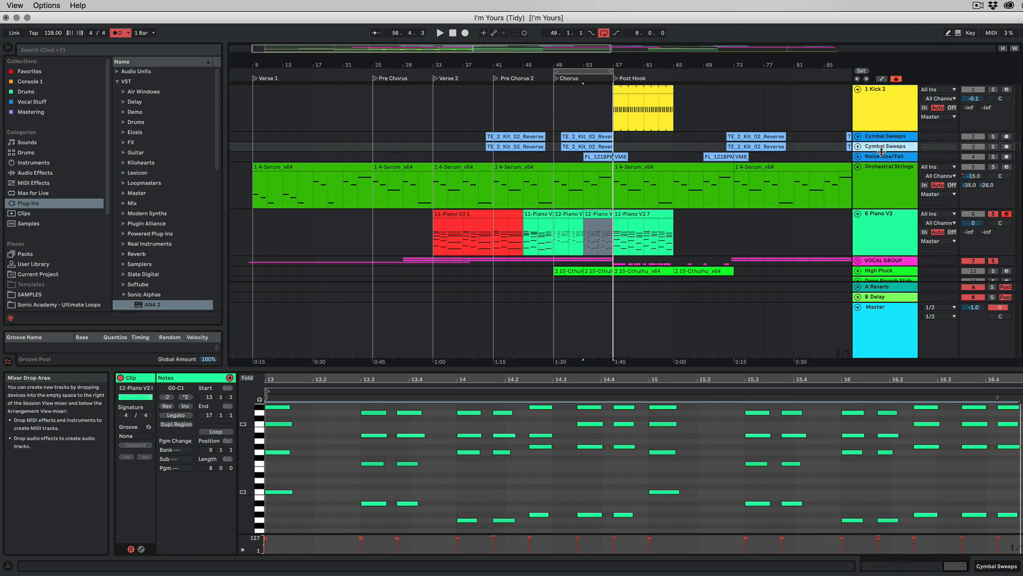
click(883, 136)
shift+click(881, 159)
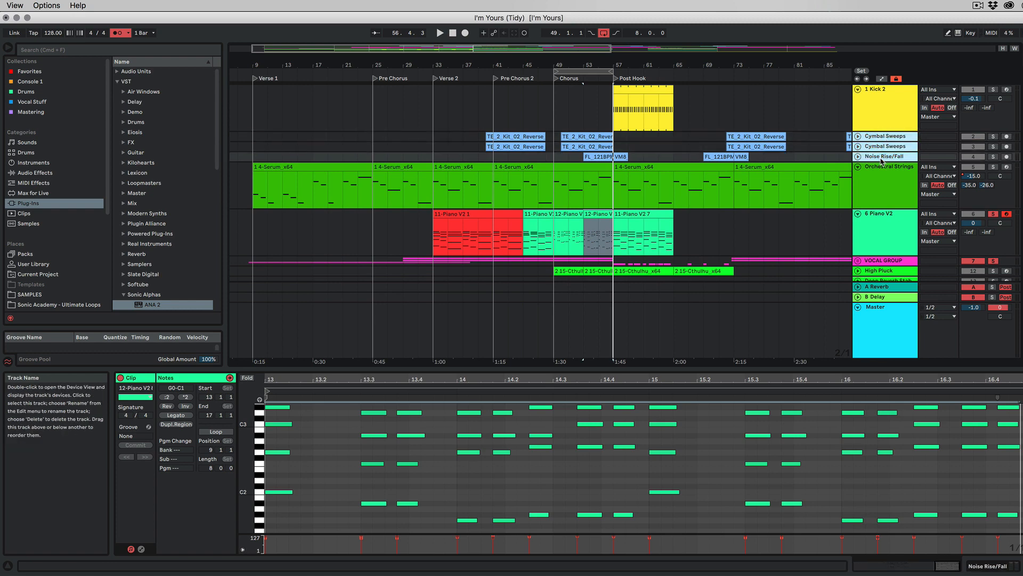
key(Delete)
key(Delete)
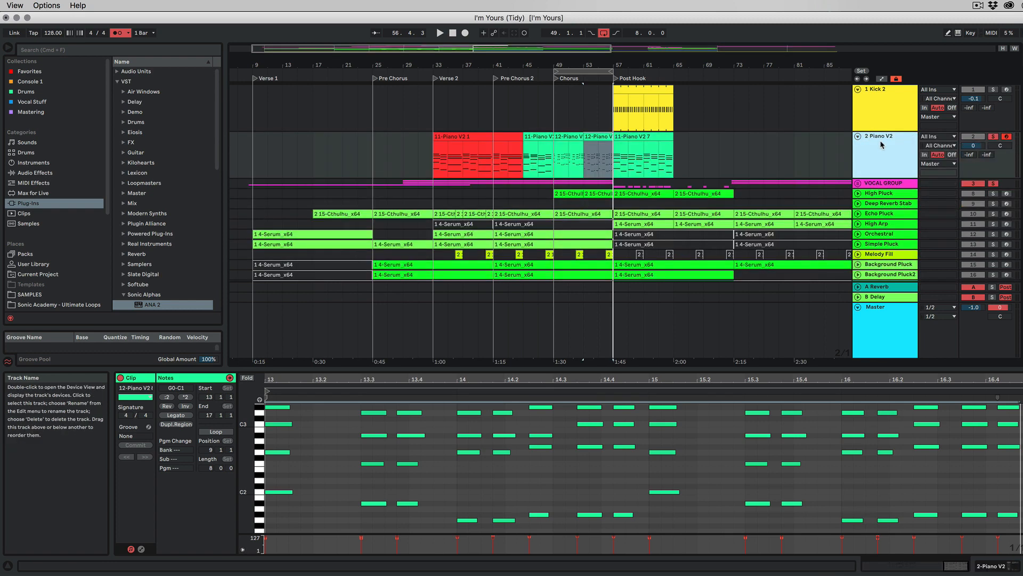
Delete every track below the VOCAL GROUP, from High Pluck through the BASS GROUP to the I'm Yours audio track
click(880, 194)
scroll(892, 246, down, 10)
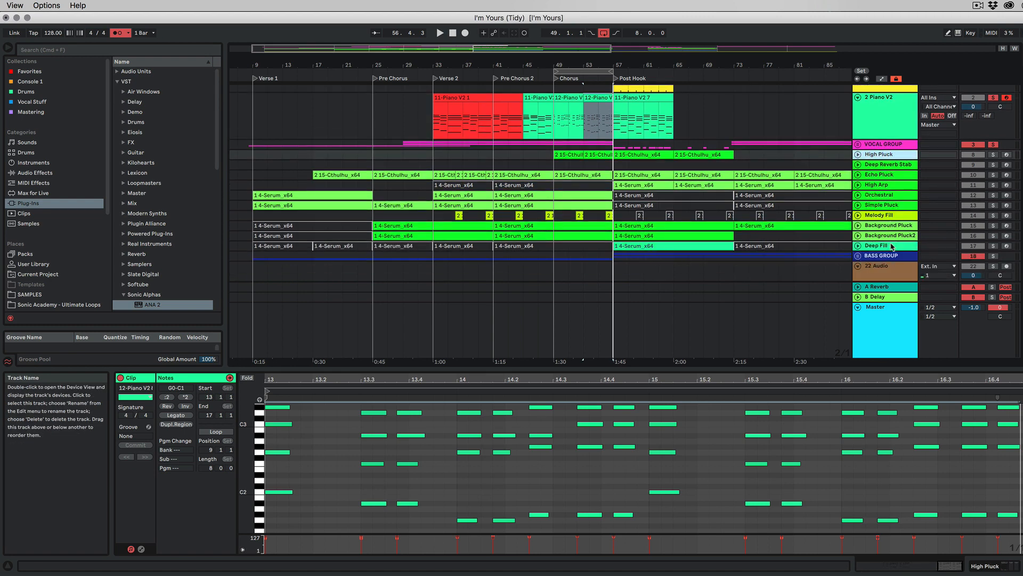
scroll(892, 246, up, 3)
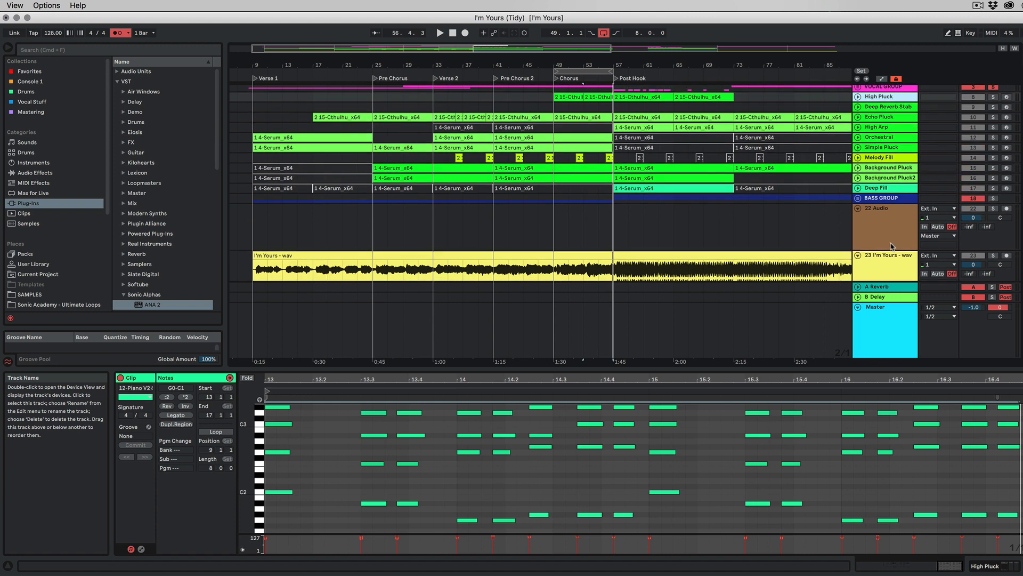
click(885, 236)
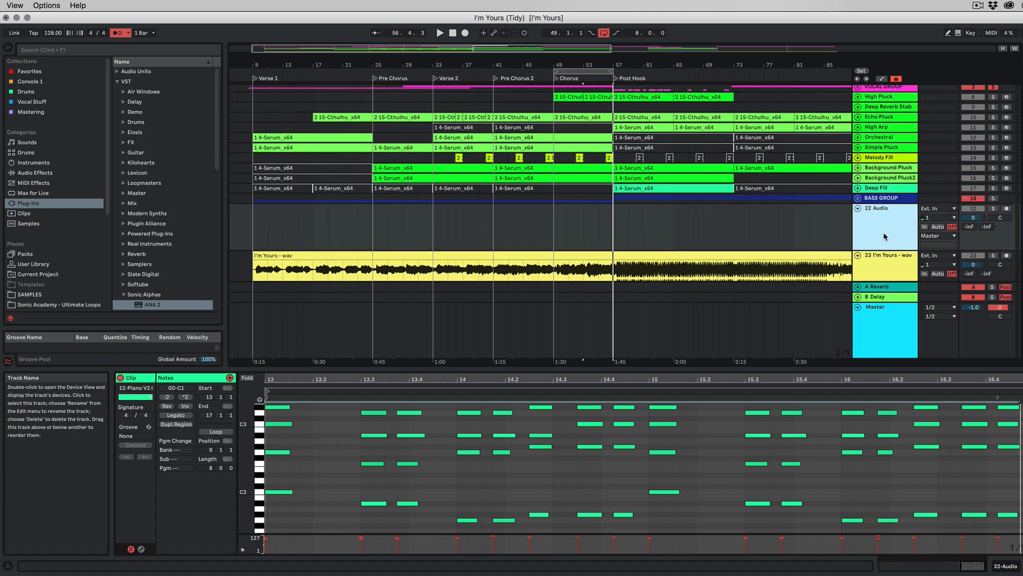
click(884, 273)
scroll(894, 176, up, 6)
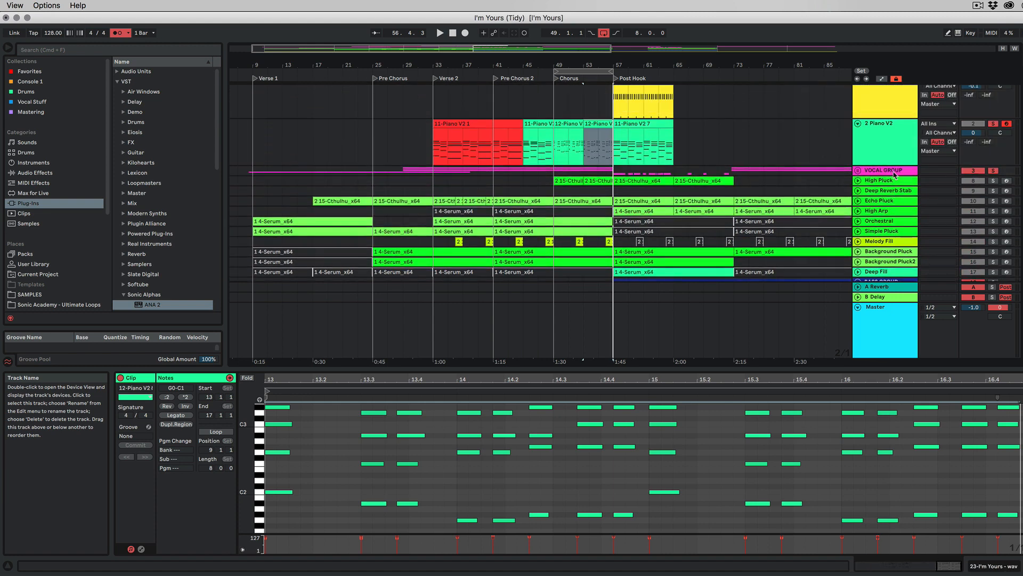
shift+click(888, 183)
key(Delete)
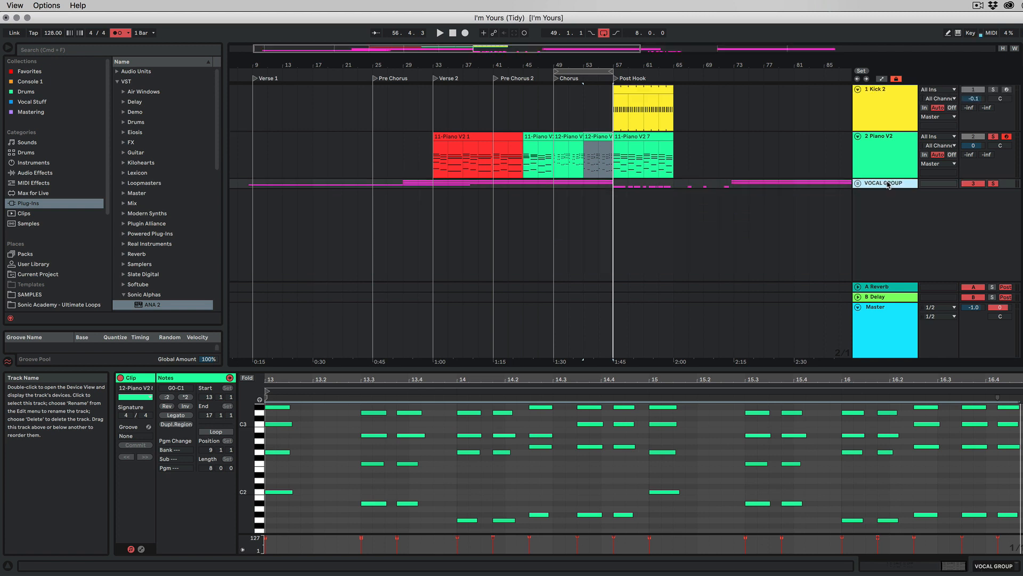
Move the Kick 2 clip from the Post Hook to bar 49 in the Chorus, play it and unsolo the VOCAL GROUP
key(space)
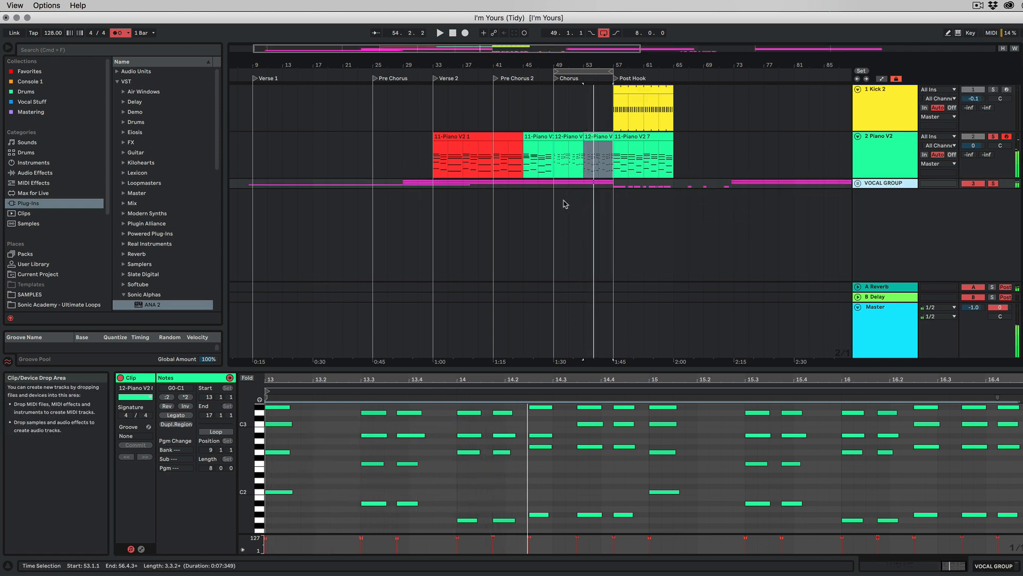
drag(630, 89, 571, 89)
key(space)
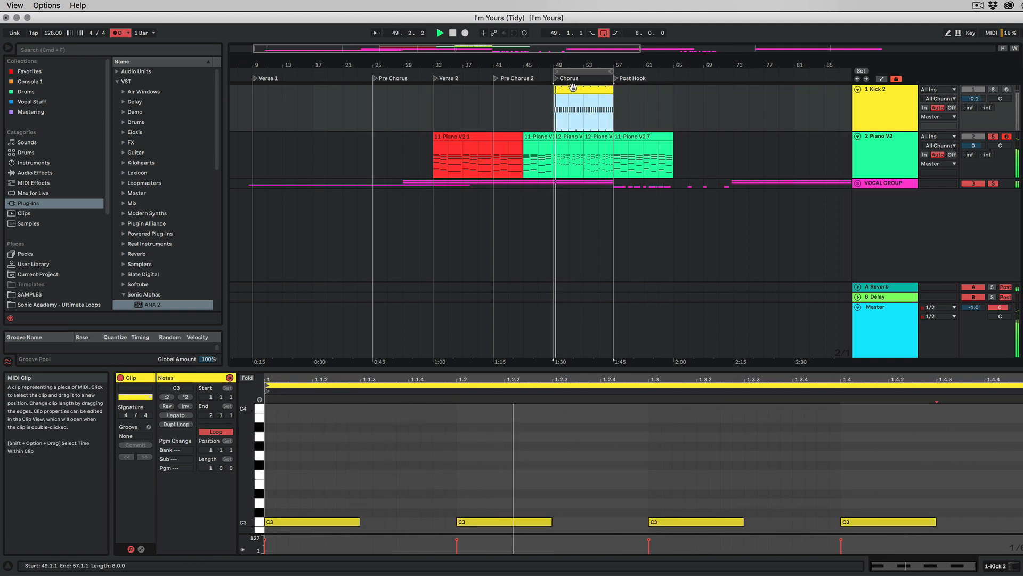
click(993, 183)
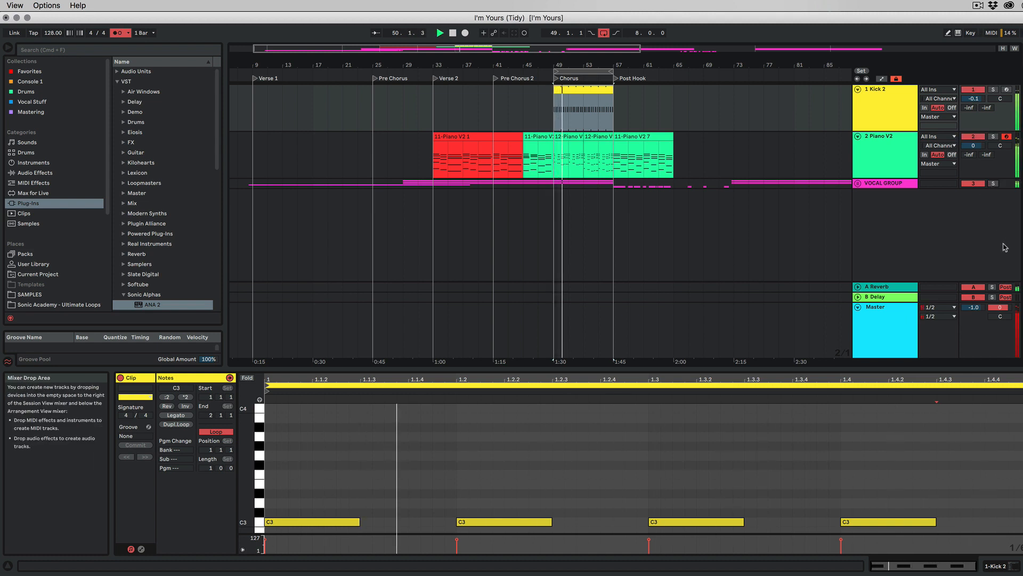
Turn off the metronome and insert a new MIDI track directly below the Kick 2 track
click(116, 32)
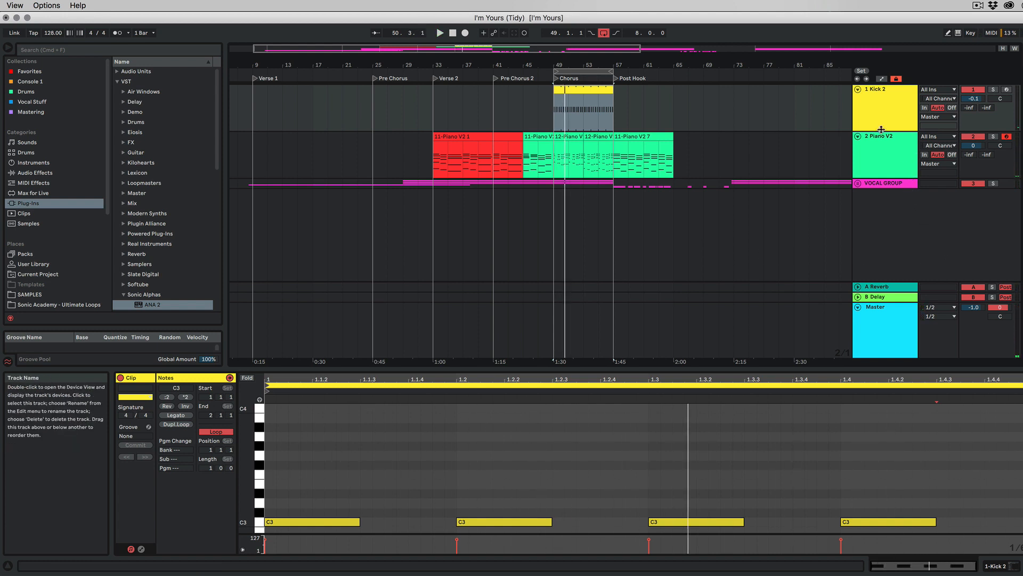
right_click(889, 97)
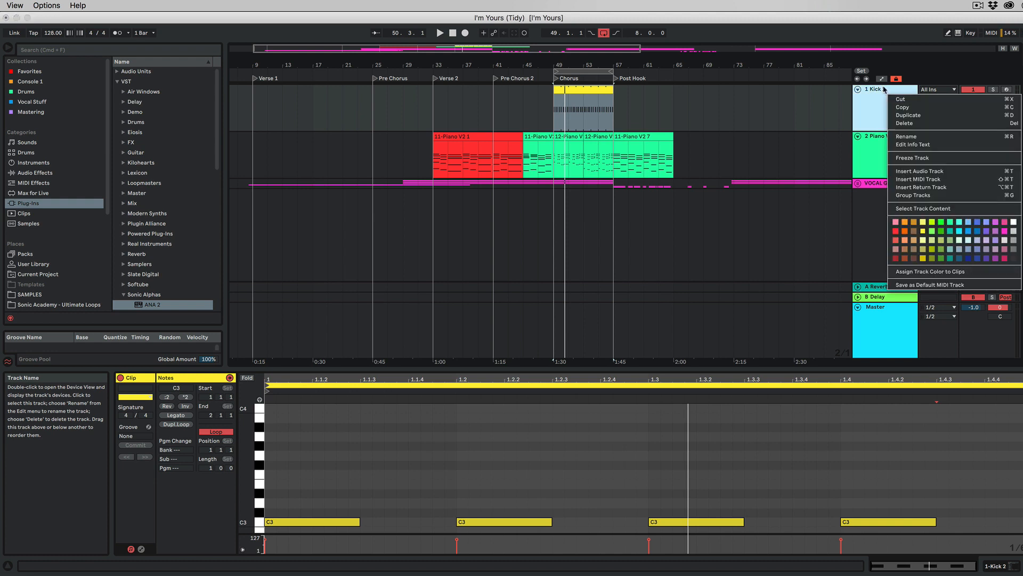
click(908, 179)
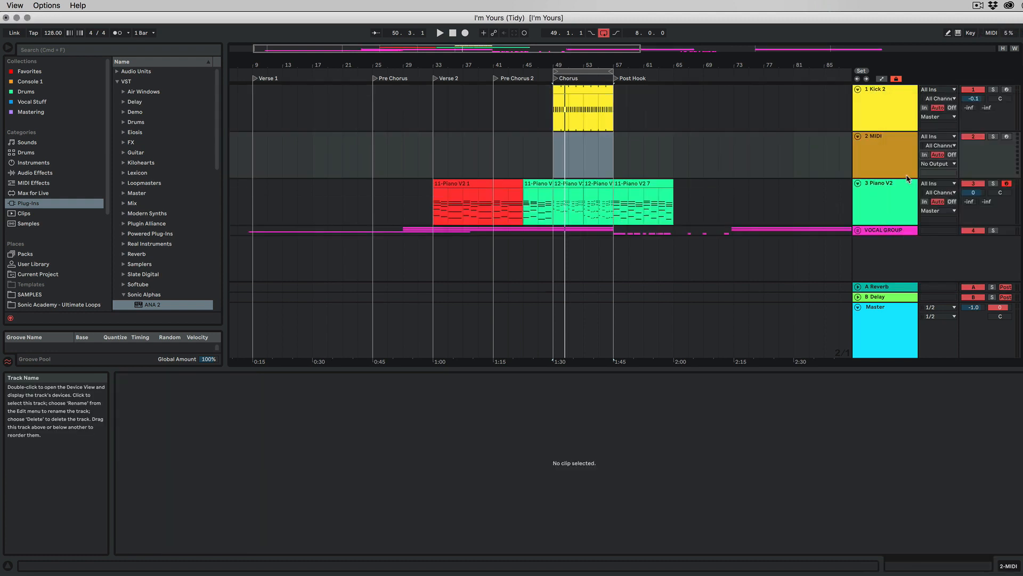
Open the Kick 2 plug-in on the Kick 2 track and show its User presets, with the plug-in window moved fully into view
click(891, 114)
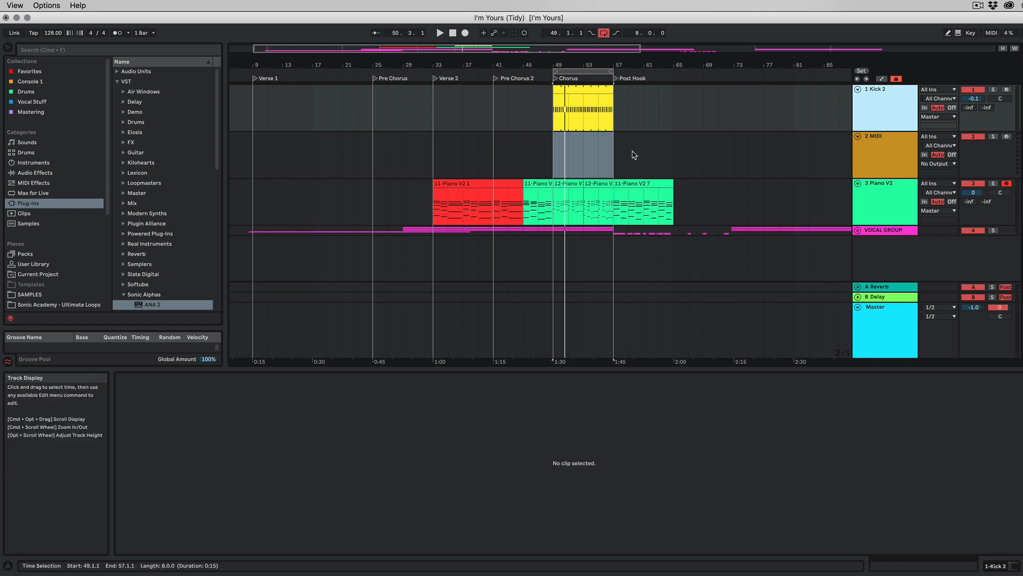
click(889, 98)
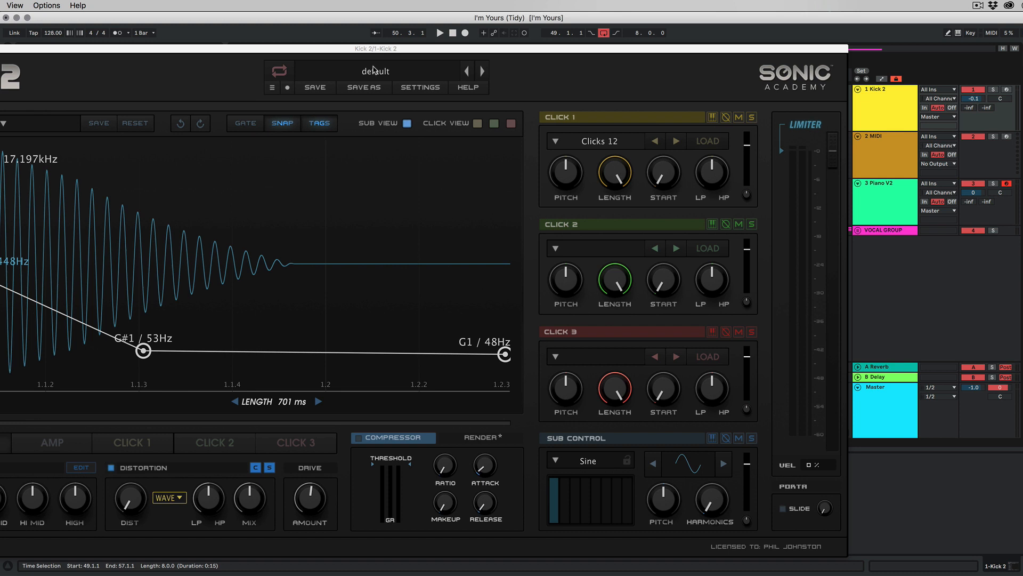
click(374, 70)
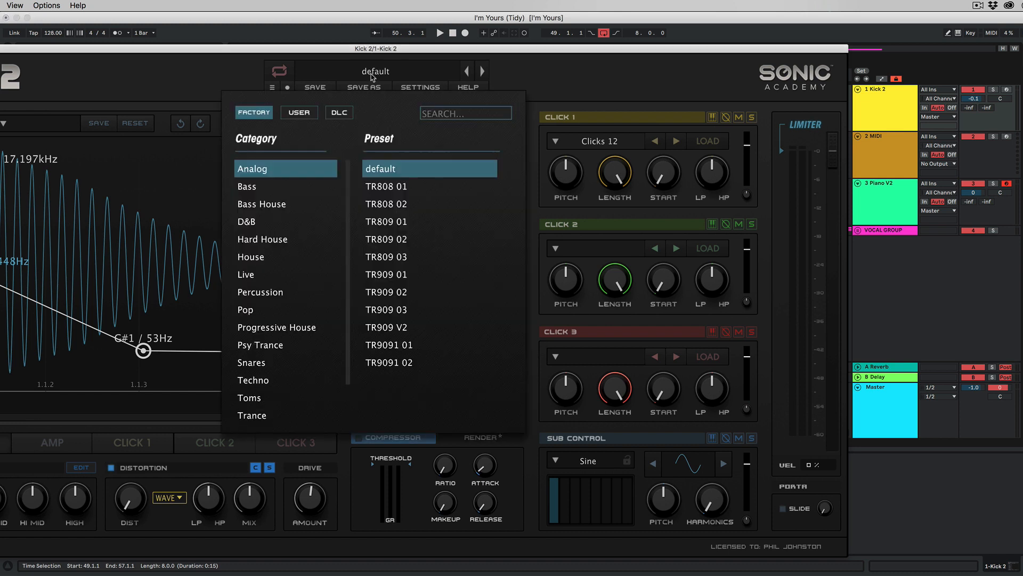
click(296, 114)
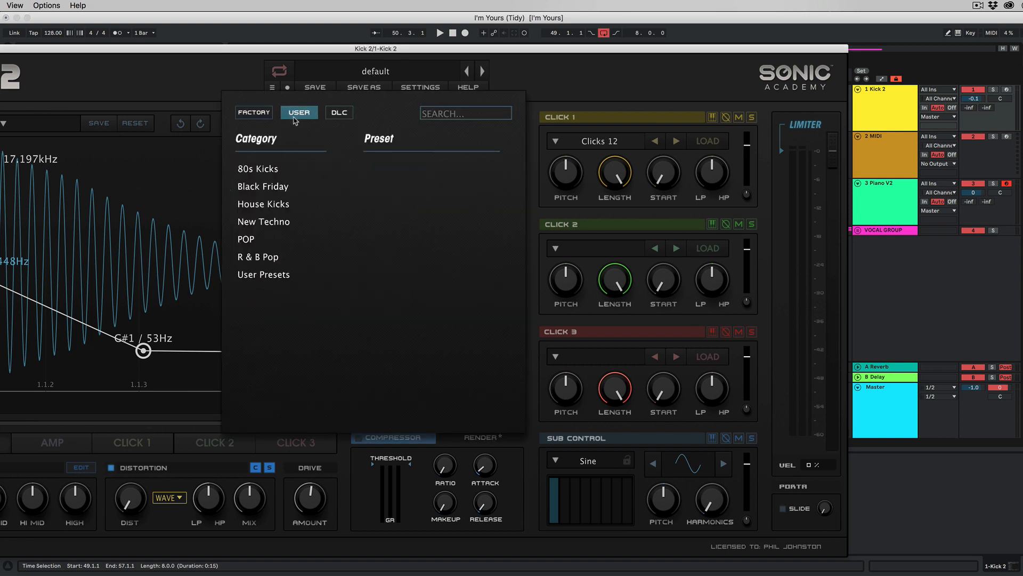
drag(307, 49, 377, 16)
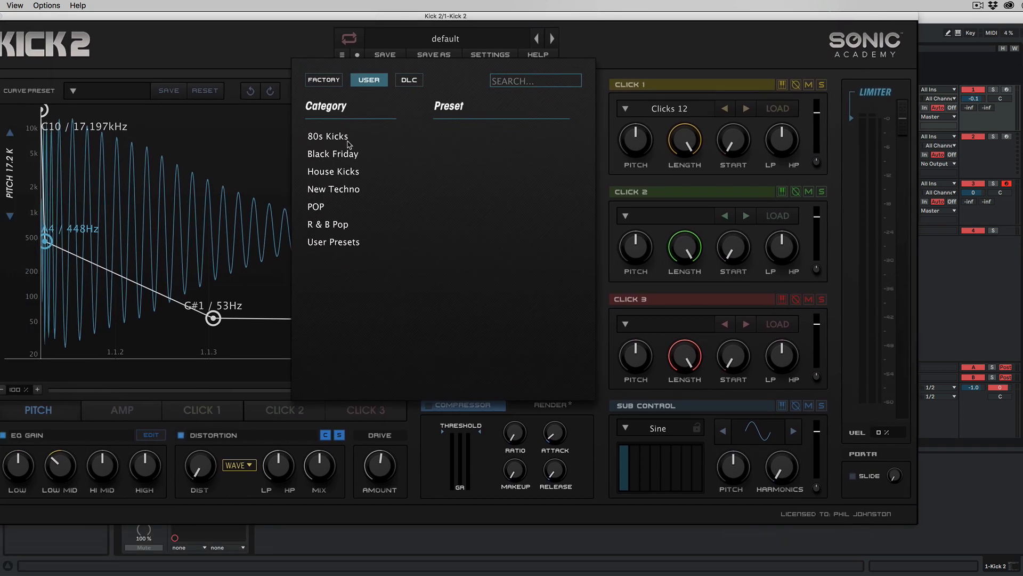
Audition the House Kicks presets HK 1, HK 2 and HK 3 against the Chorus, comparing HK 2 and HK 3 again
click(343, 171)
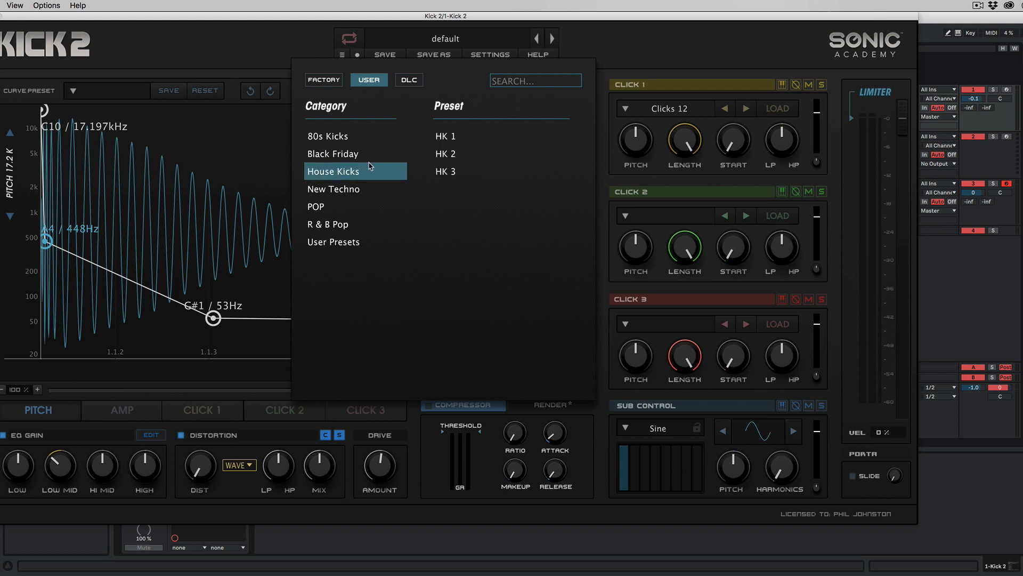
click(448, 138)
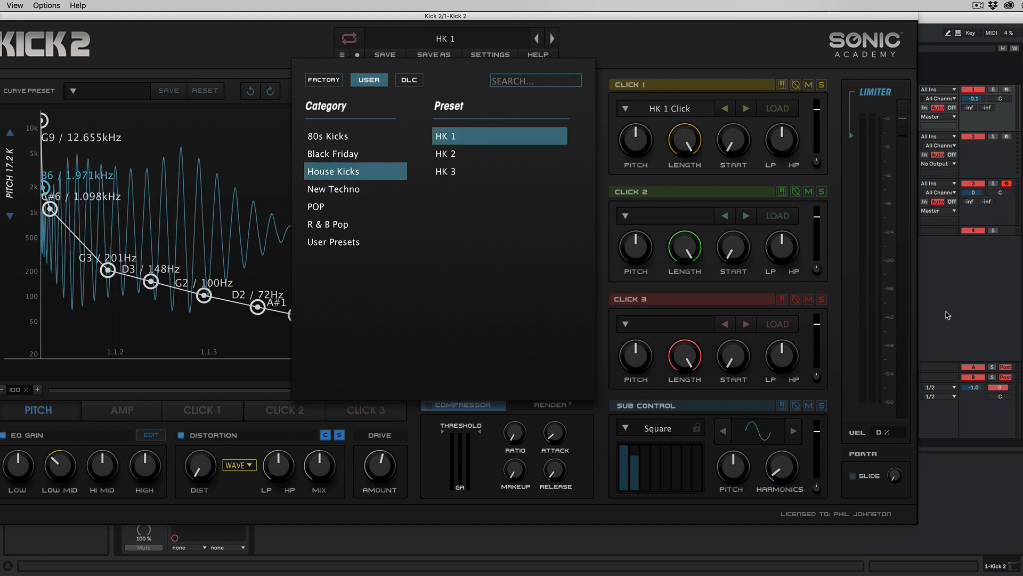
click(459, 155)
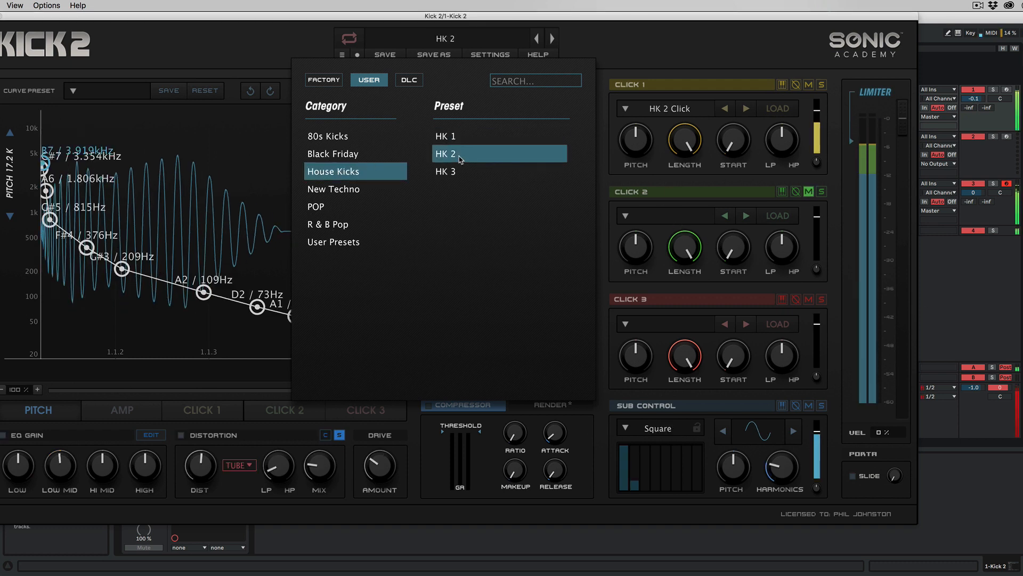
click(454, 170)
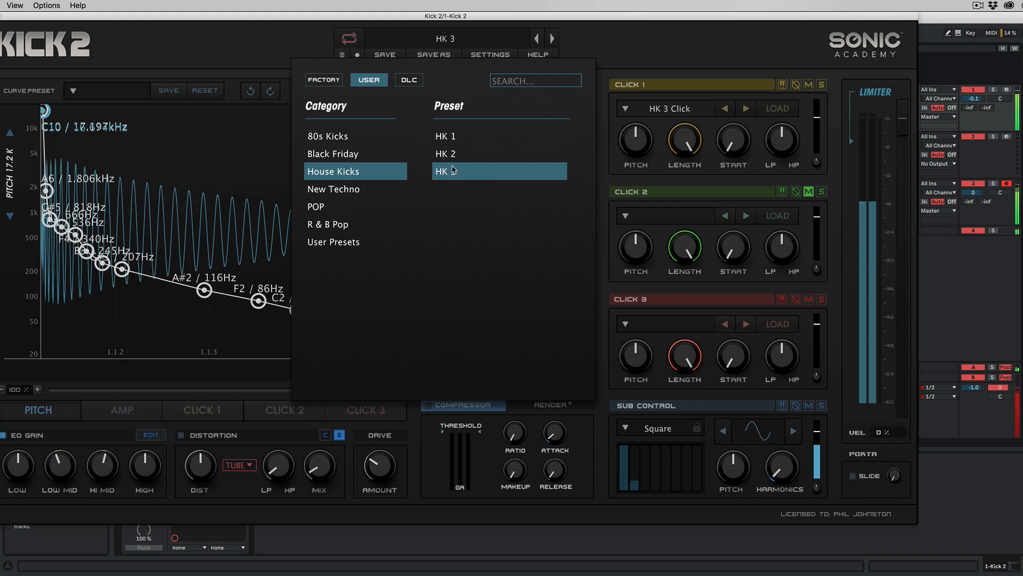
click(453, 155)
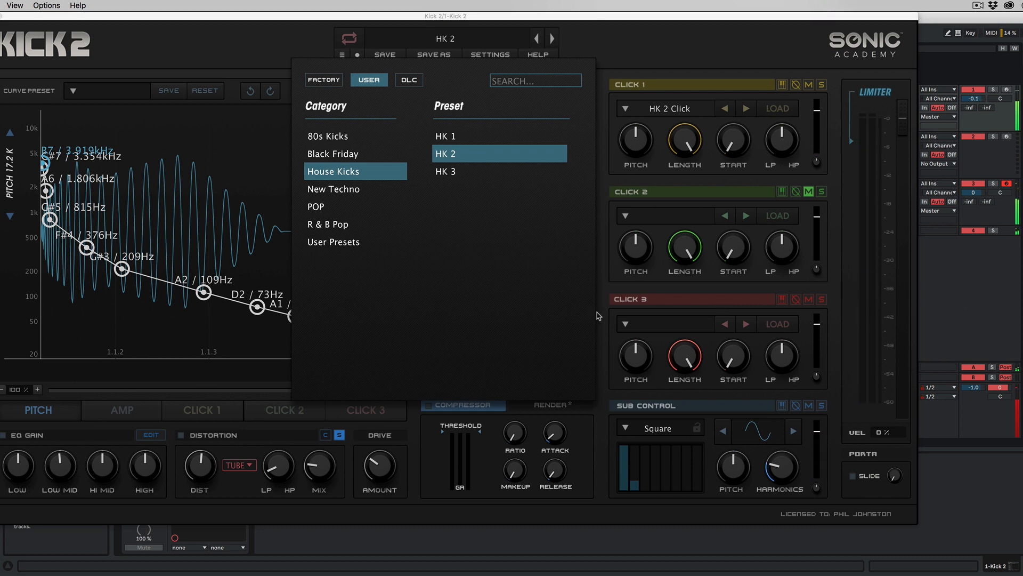
click(451, 171)
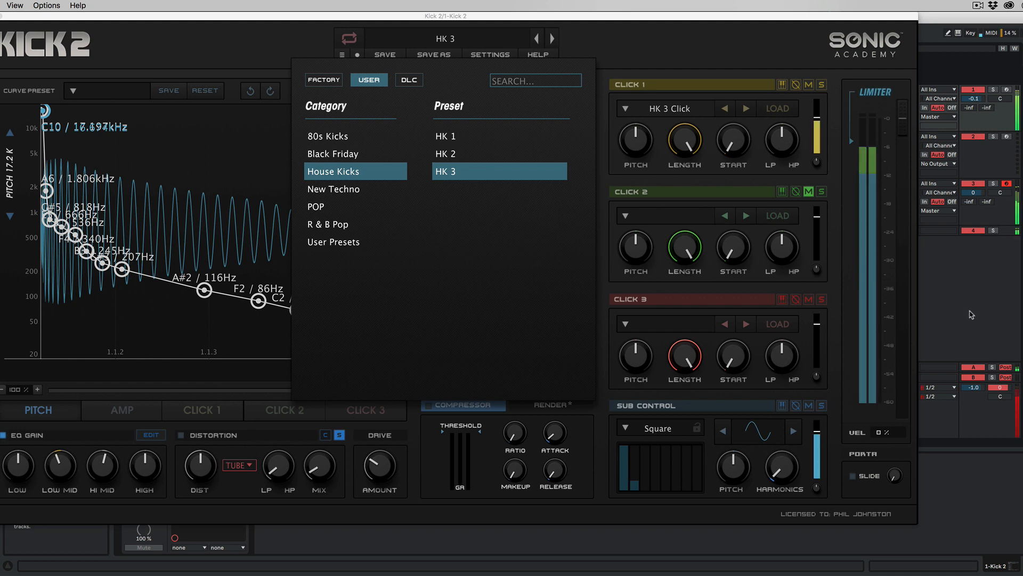
Audition the POP category presets POP 1 and CS Deep against the Chorus
click(322, 206)
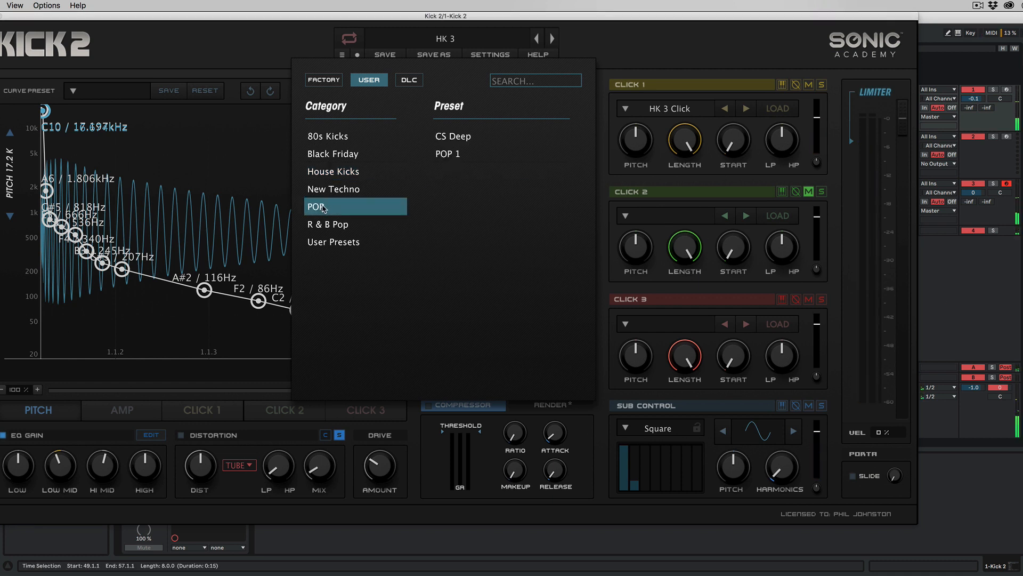
click(449, 154)
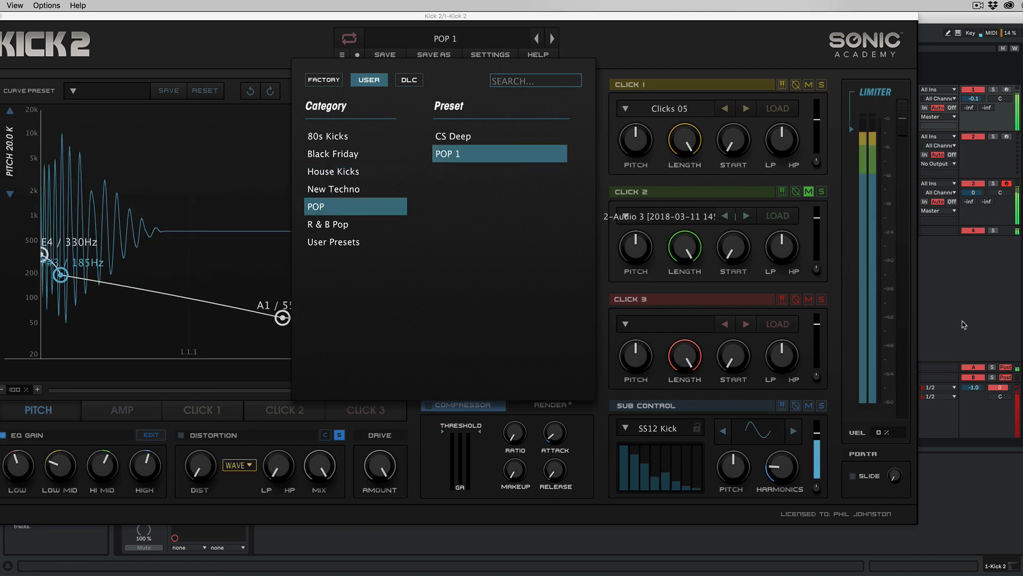
click(467, 139)
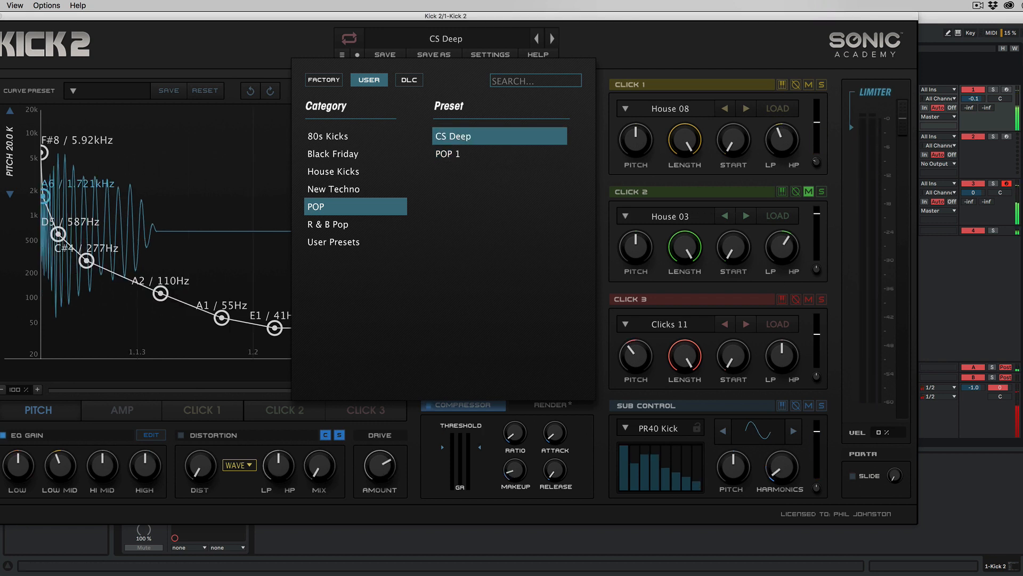
click(973, 301)
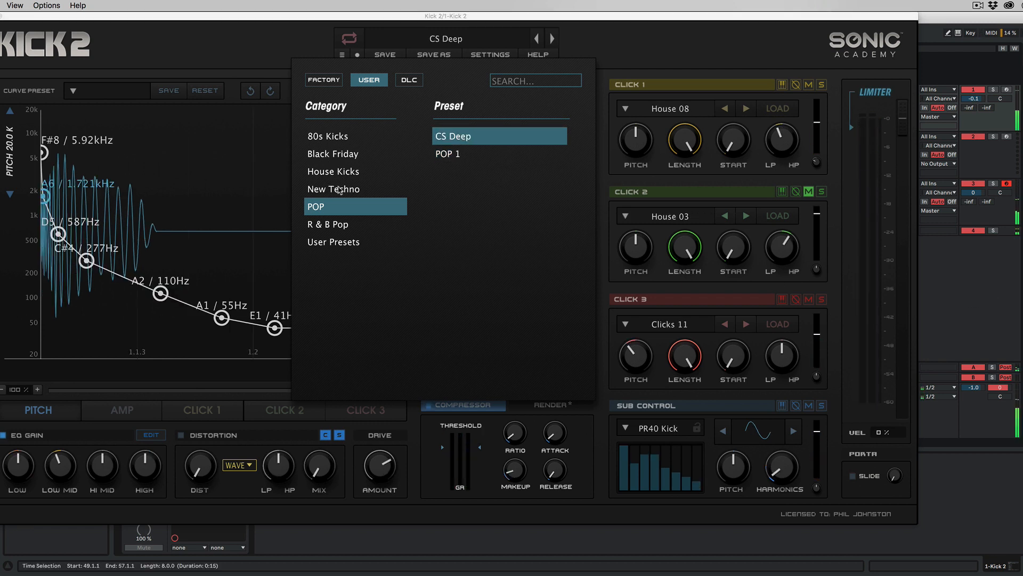
Audition the kick presets TH 01 through TH 06 from the User Presets category
click(333, 241)
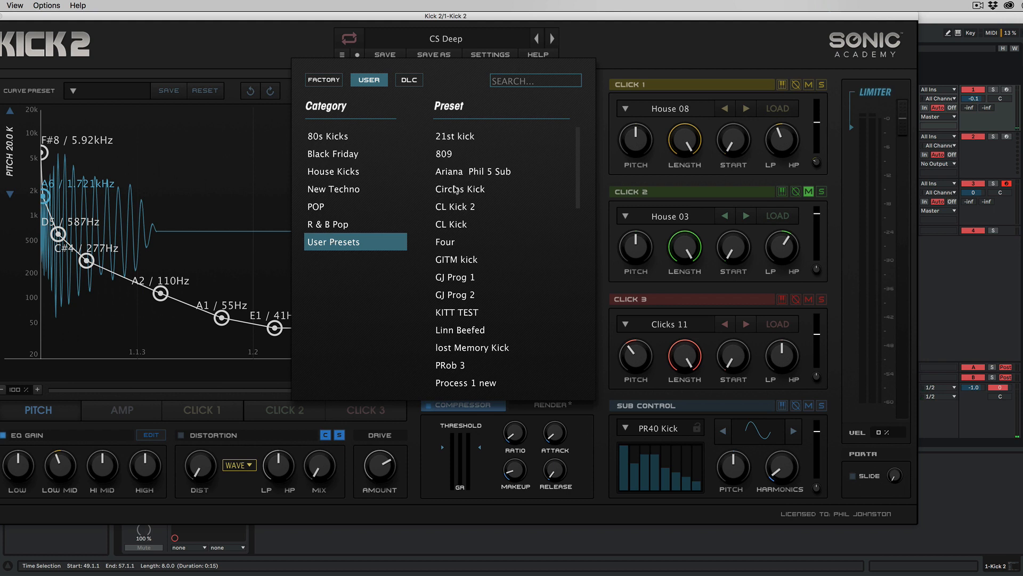
scroll(573, 237, down, 5)
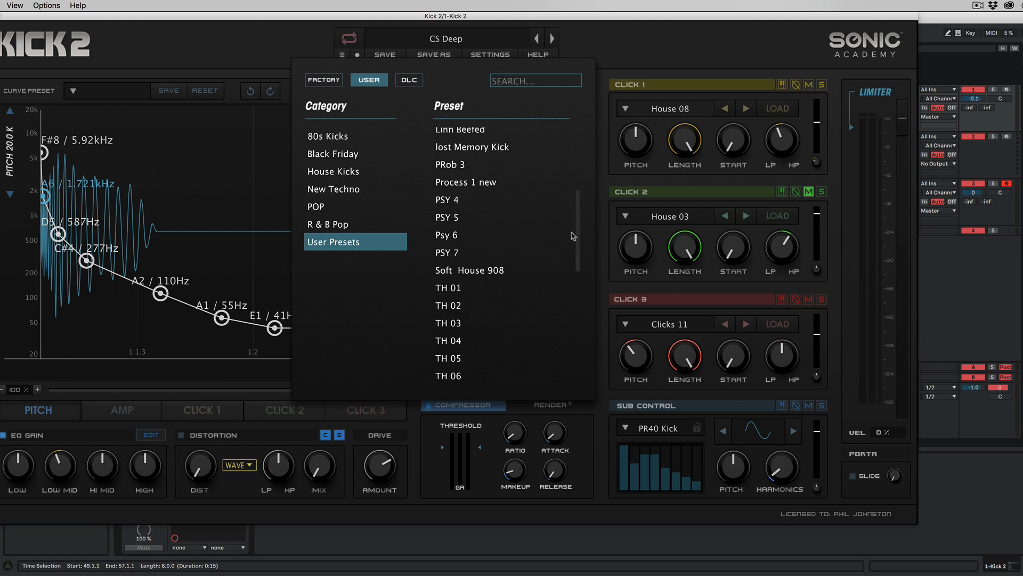
scroll(573, 236, down, 3)
click(460, 194)
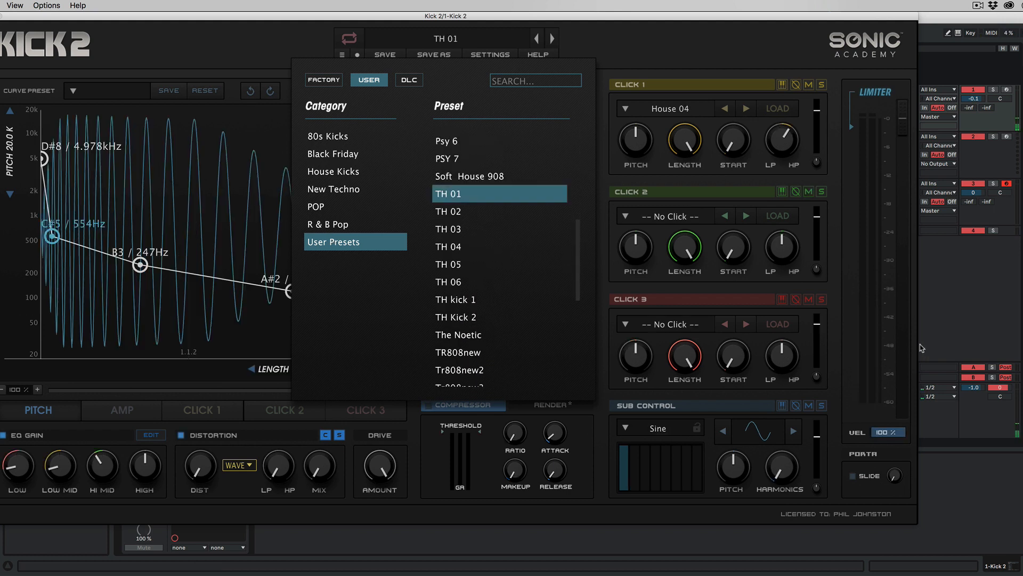
click(474, 212)
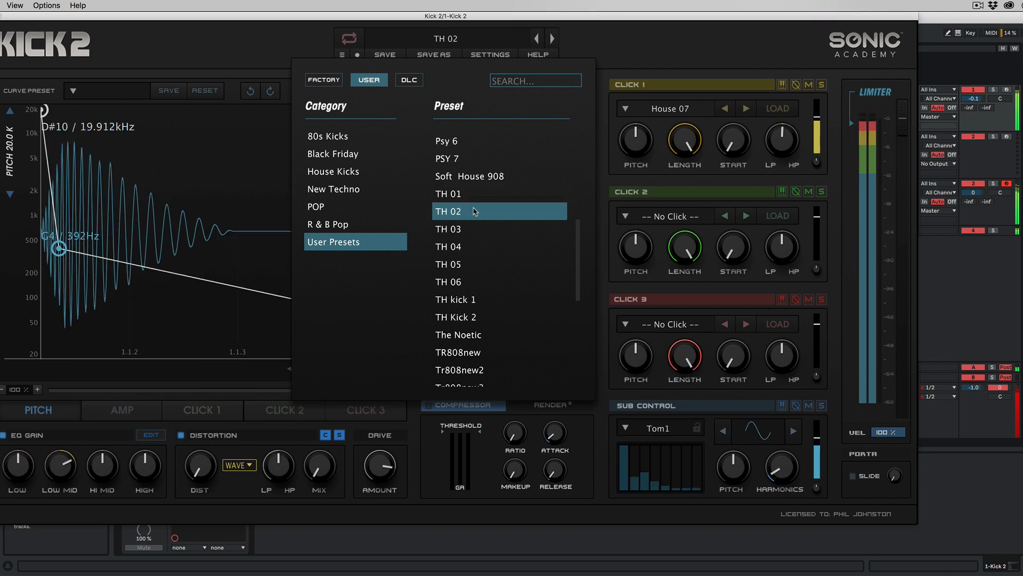
click(463, 230)
click(453, 250)
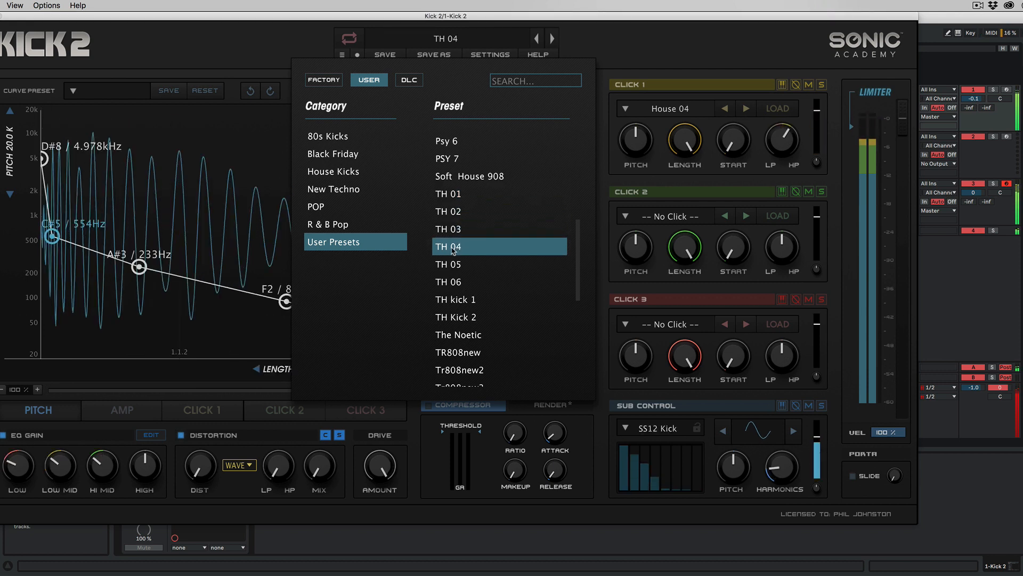
click(453, 265)
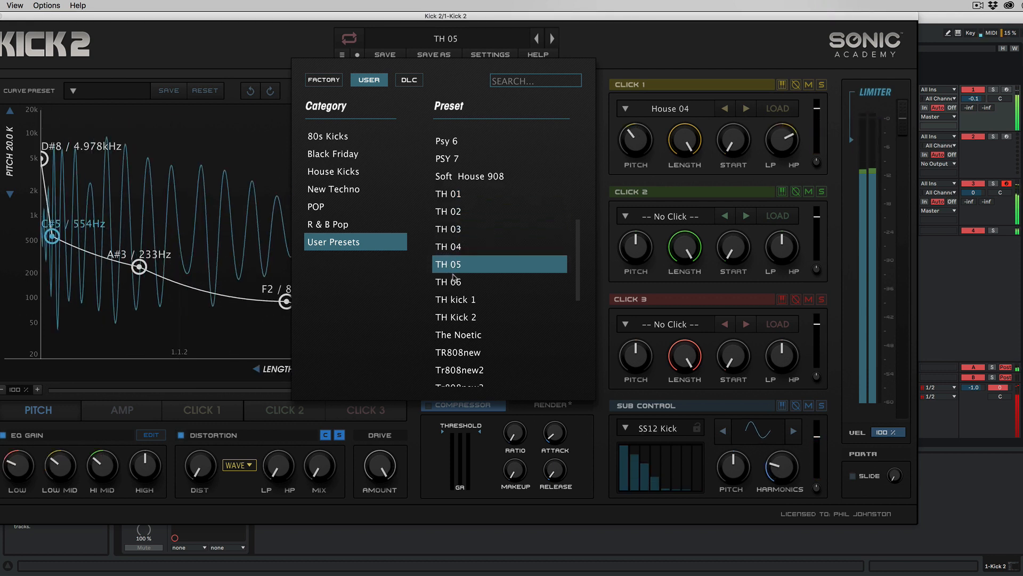
click(452, 282)
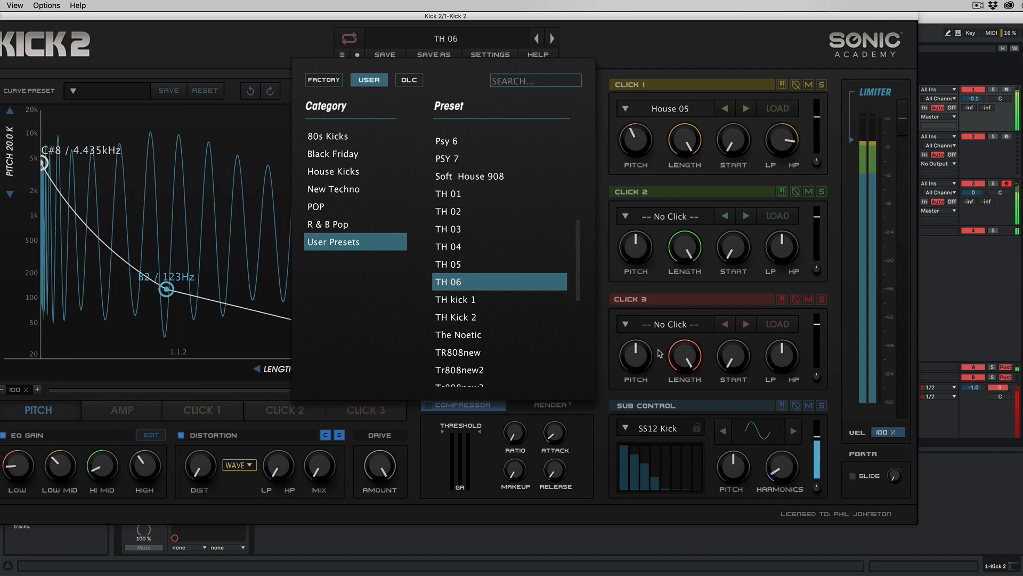
Load the TH kick 1 preset and listen to it with the Chorus playing
click(948, 355)
key(space)
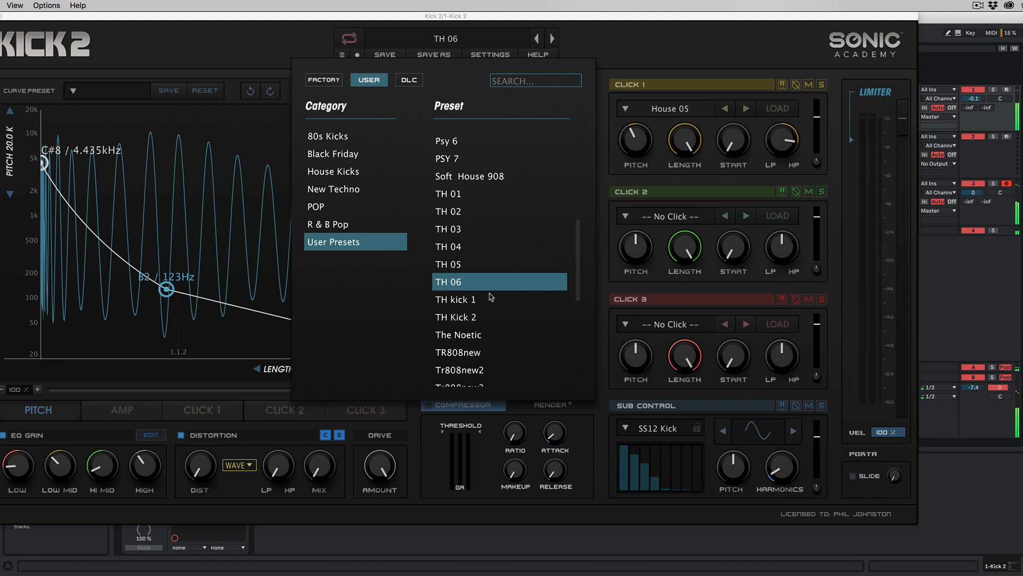
key(Down)
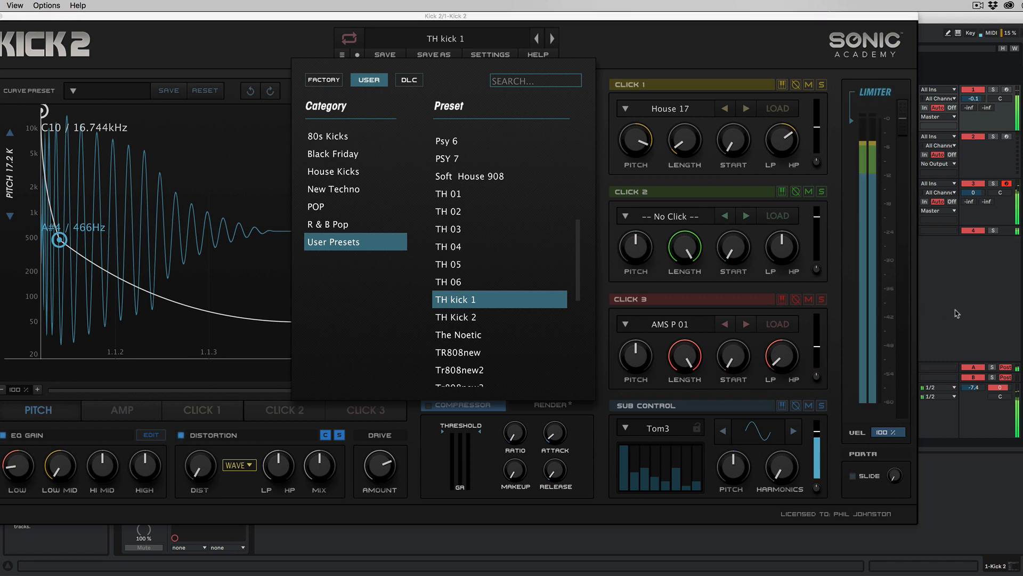
Compare the TH Kick 2 preset with TH kick 1, keep TH kick 1, and close the plug-in window with playback stopped
click(483, 315)
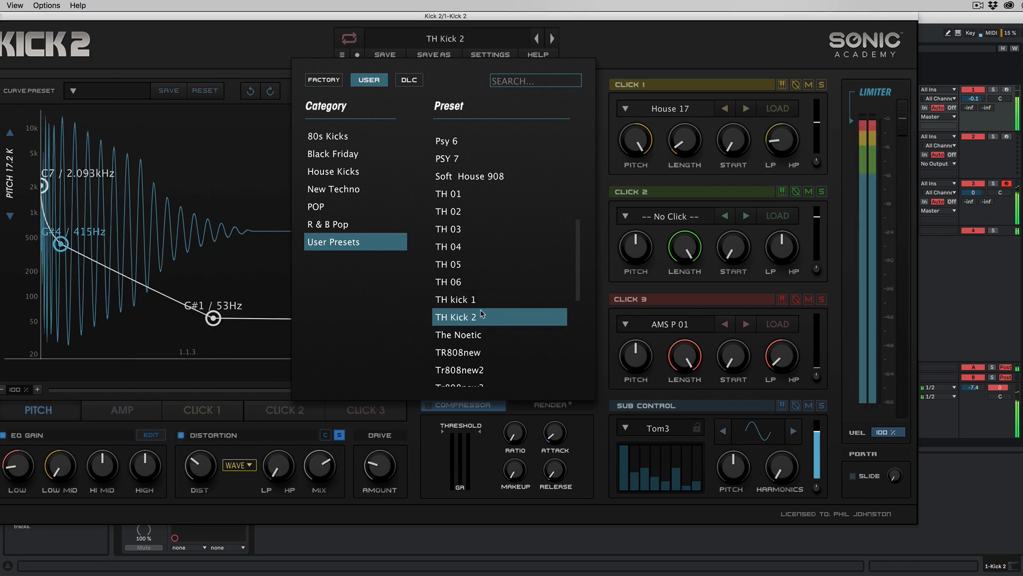
click(482, 302)
click(968, 315)
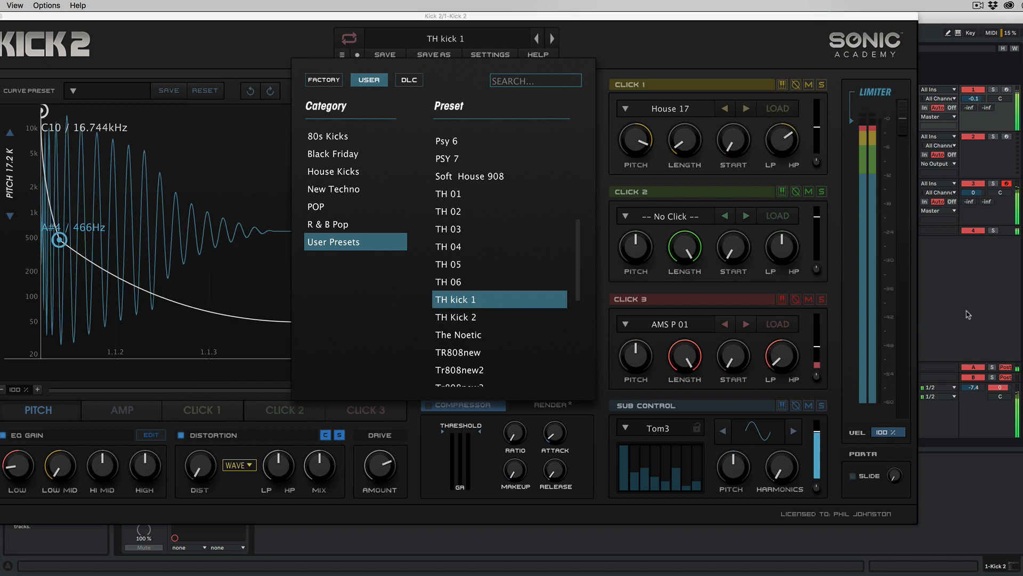
key(space)
click(1, 16)
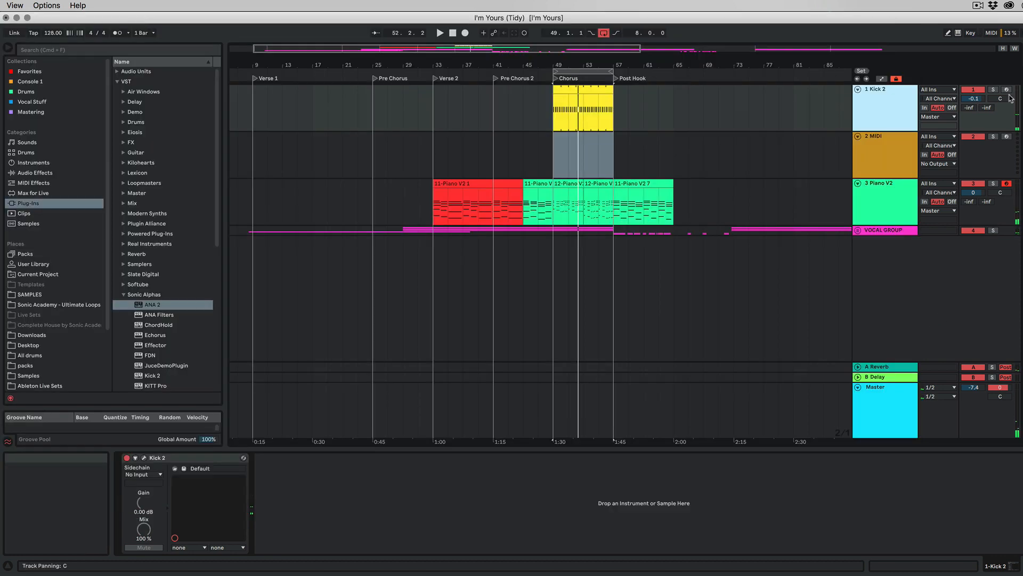
Solo the Kick 2 track to check the kick on its own and turn the solo off again
click(993, 89)
key(space)
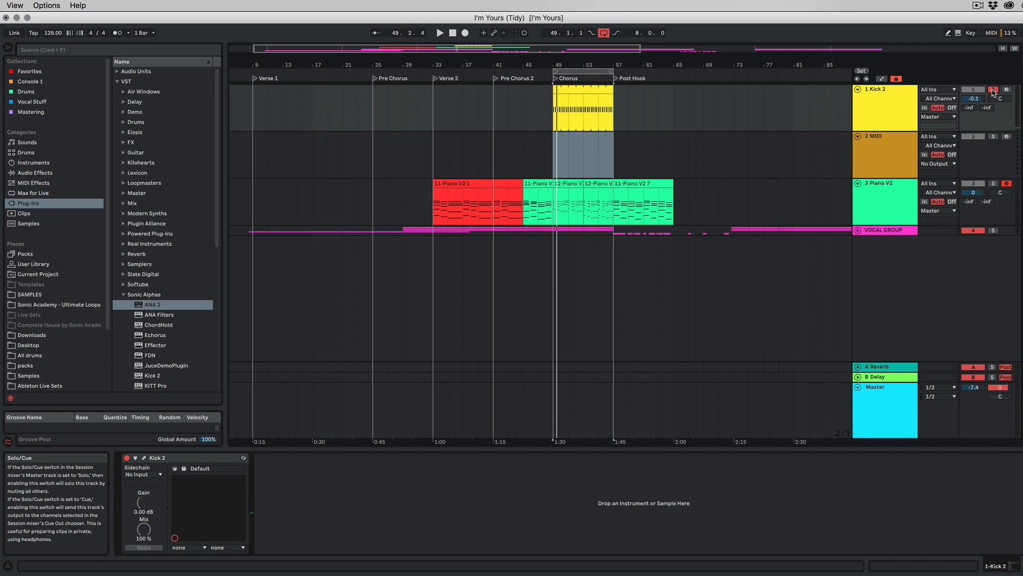
click(993, 89)
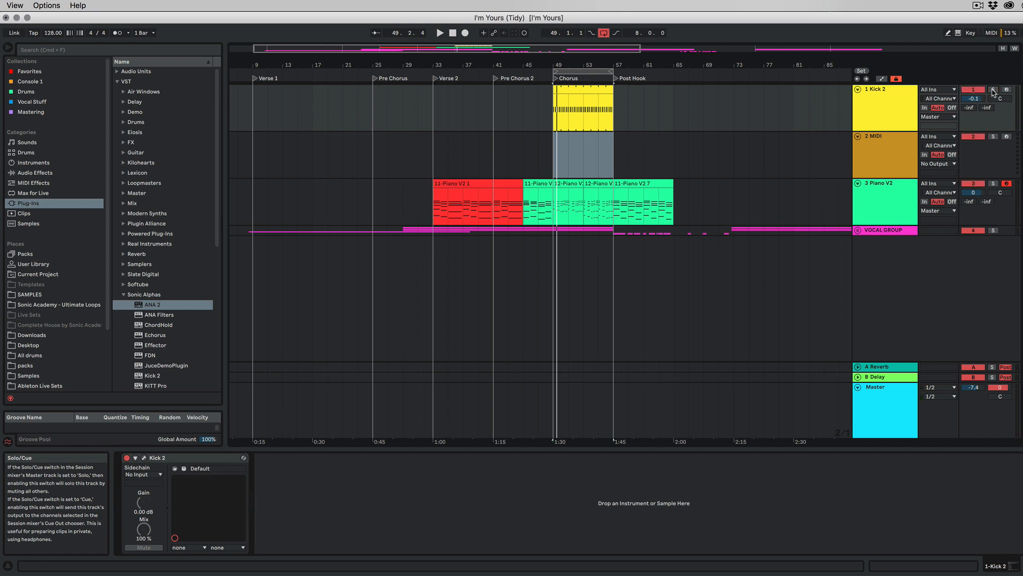
Preview Clap-1.wav from the Jason Derulo - Want To Want Me kit in the Posh-Drums folder
click(901, 151)
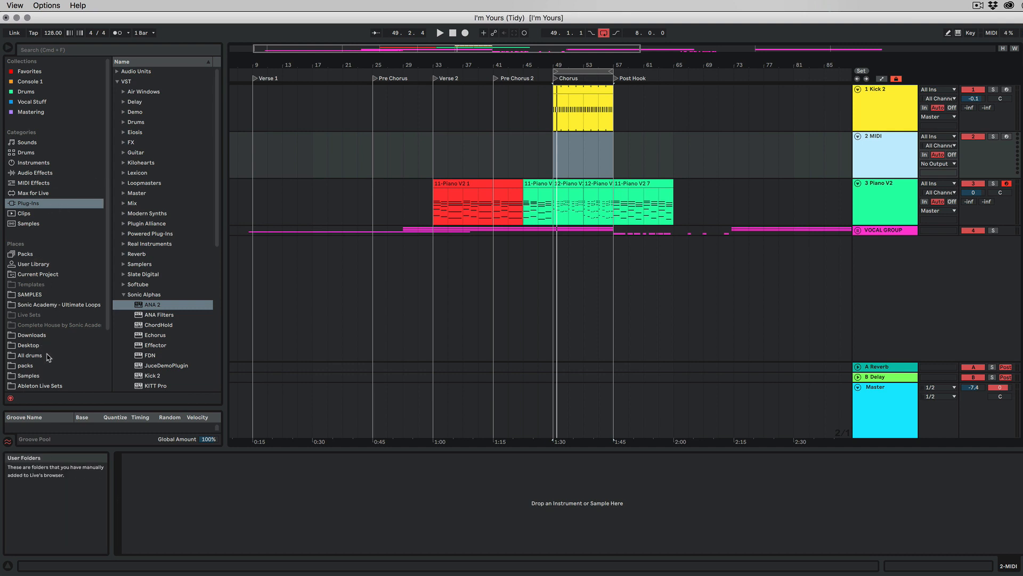
scroll(33, 363, down, 4)
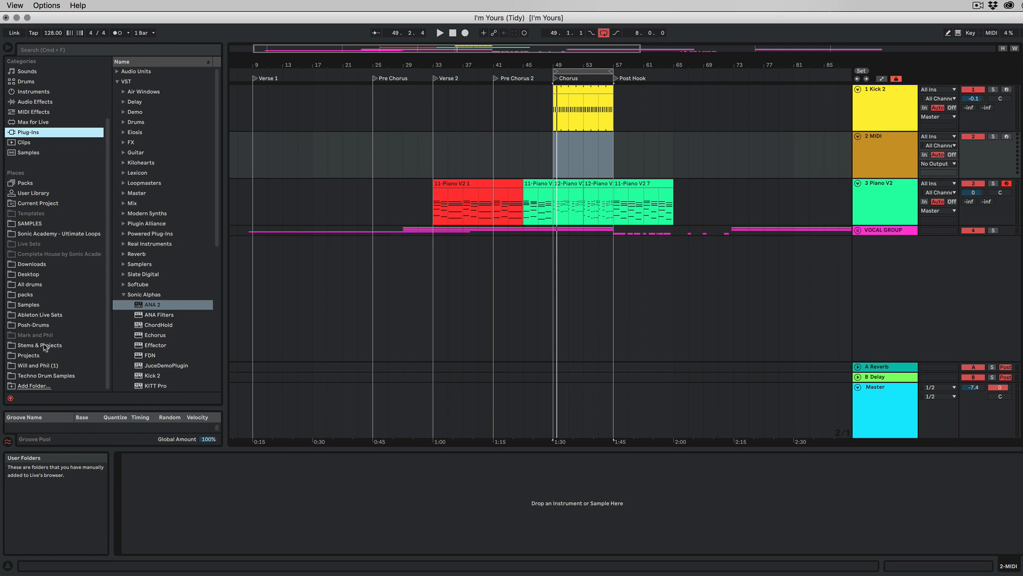
click(36, 325)
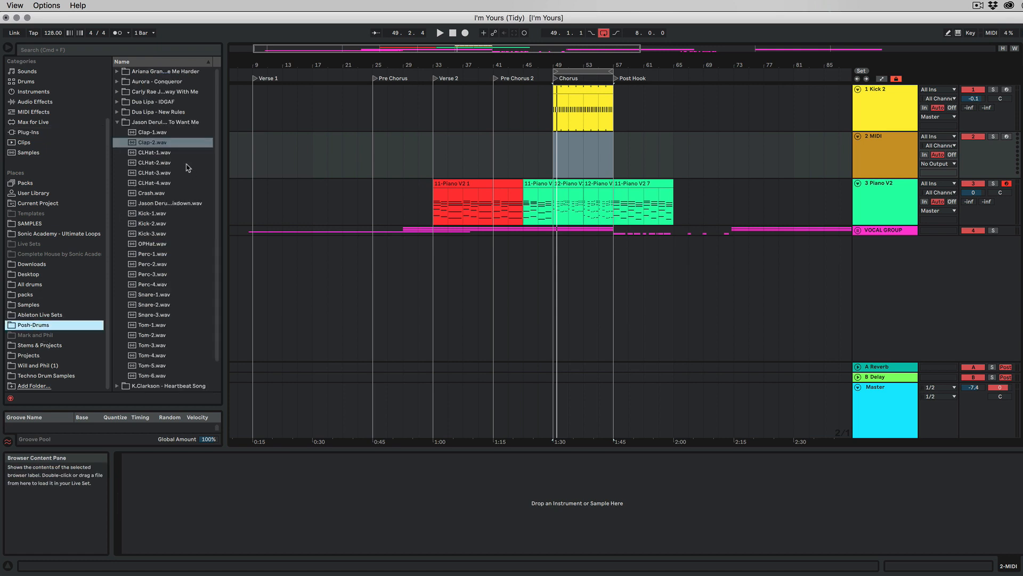
click(158, 133)
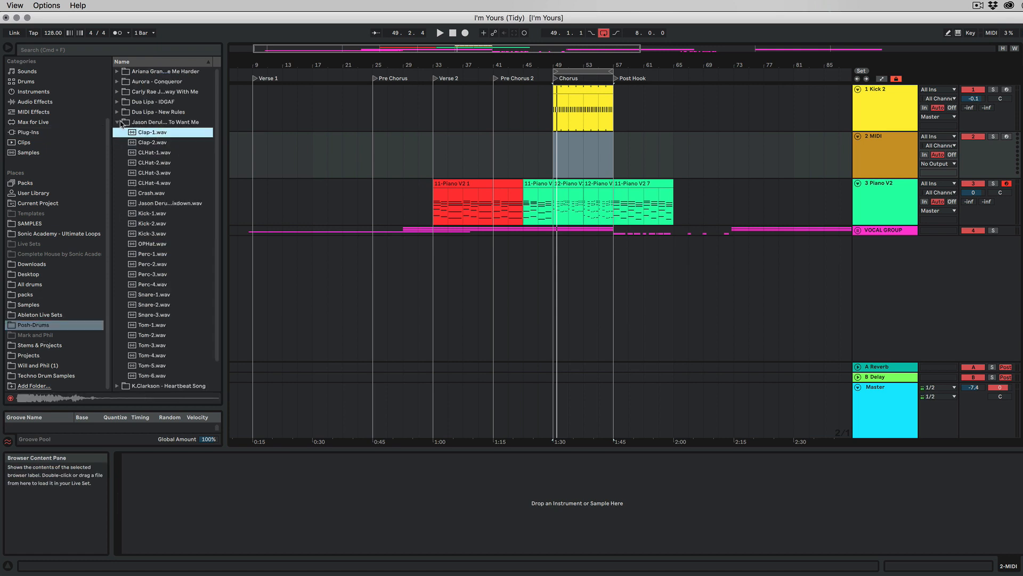
click(117, 122)
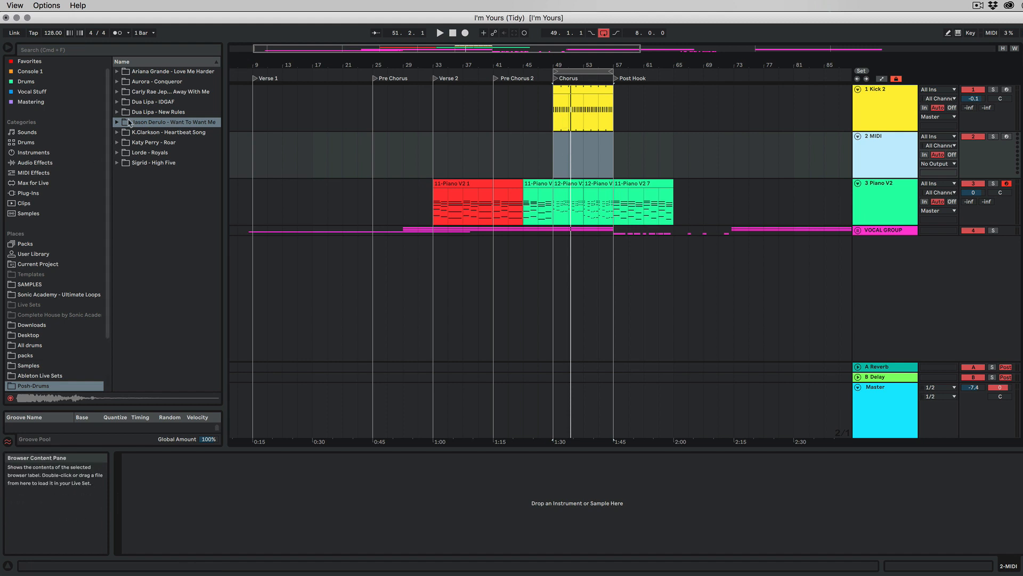
Add an empty Drum Rack to the 2 MIDI track
click(560, 146)
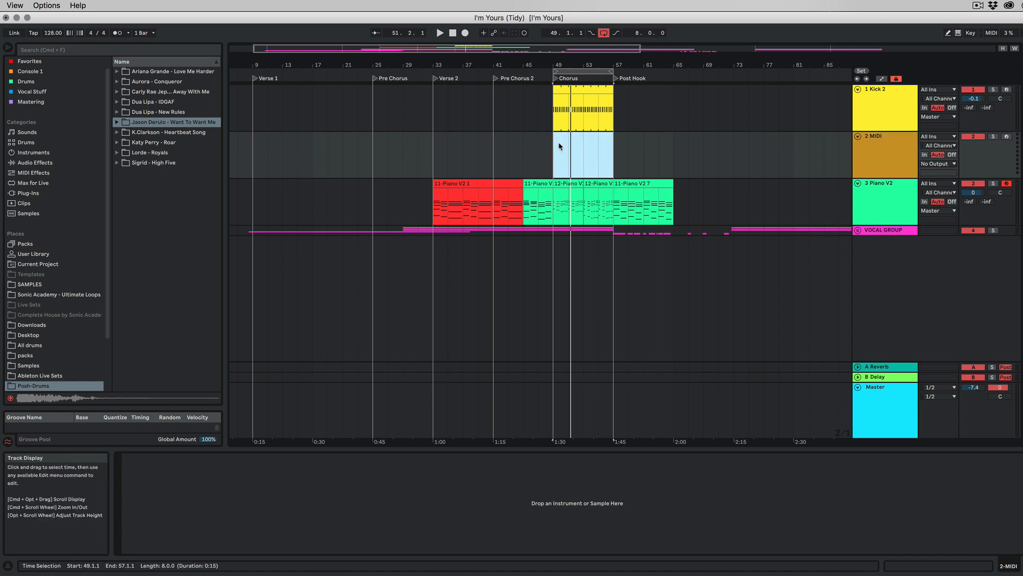
click(894, 147)
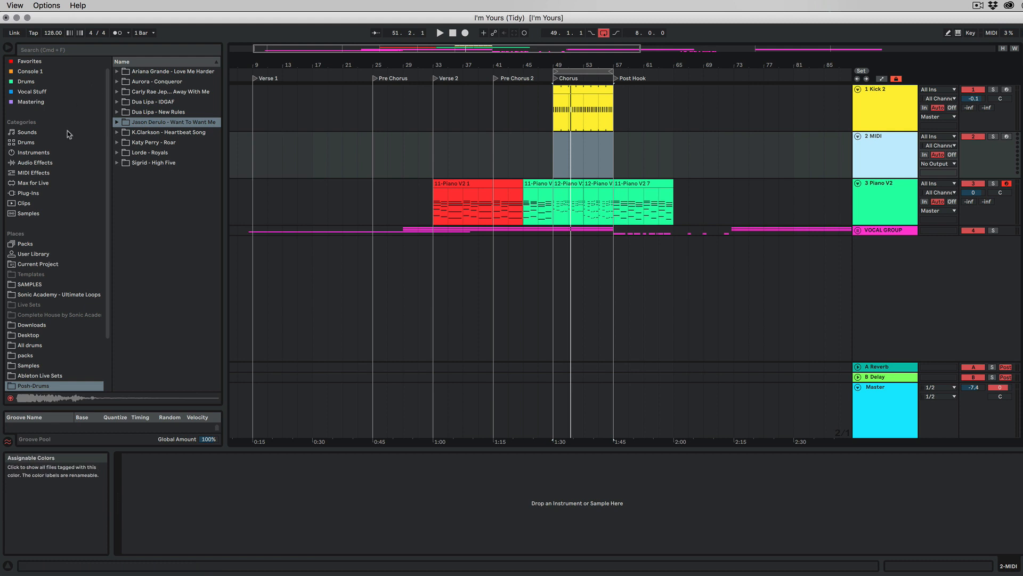
click(25, 143)
drag(130, 83, 891, 155)
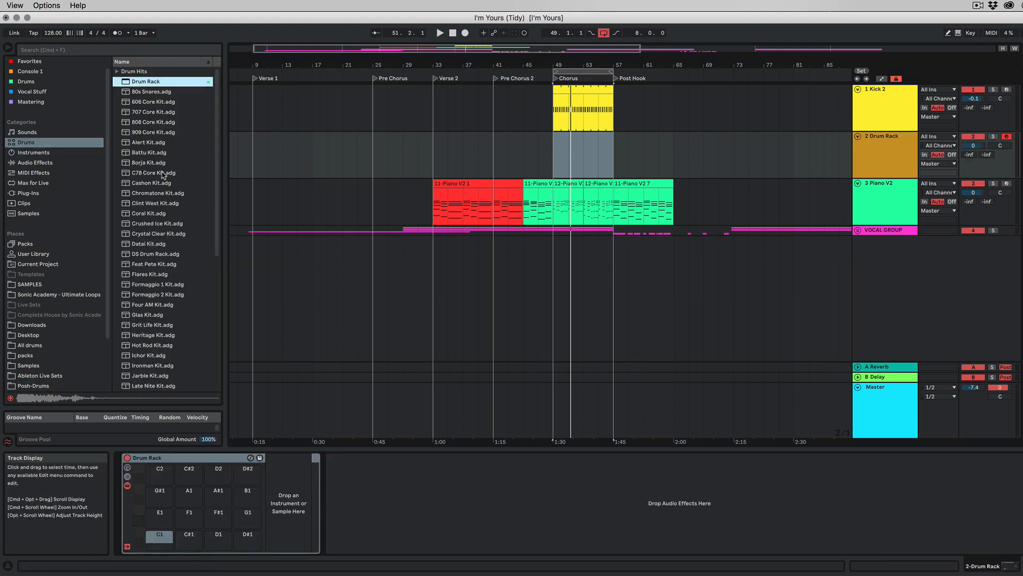
Look through the Posh-Drums kits for closed hi-hat samples, checking Ariana Grande - Love Me Harder, Lorde - Royals and Katy Perry - Roar
click(37, 358)
click(36, 366)
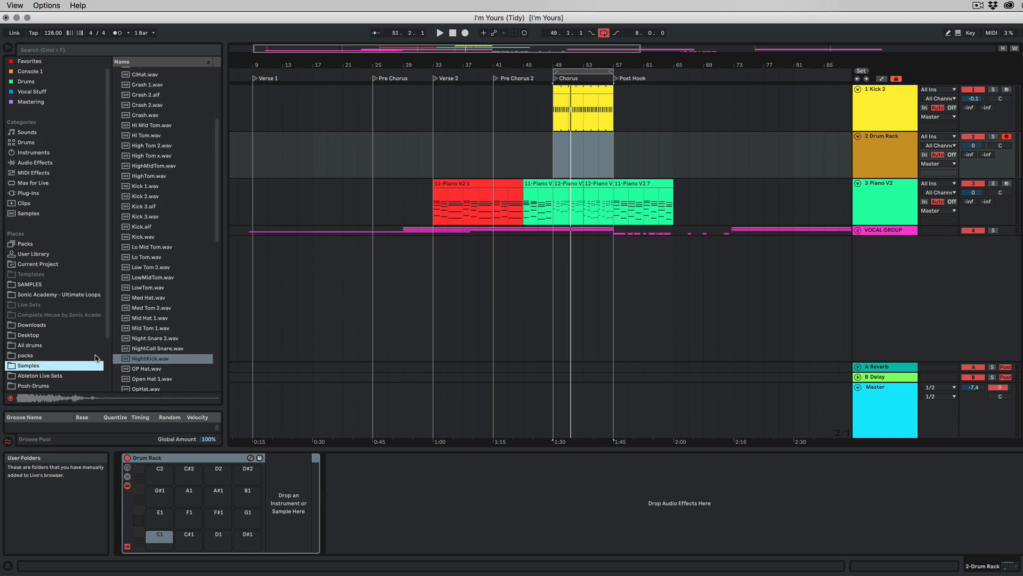
click(32, 385)
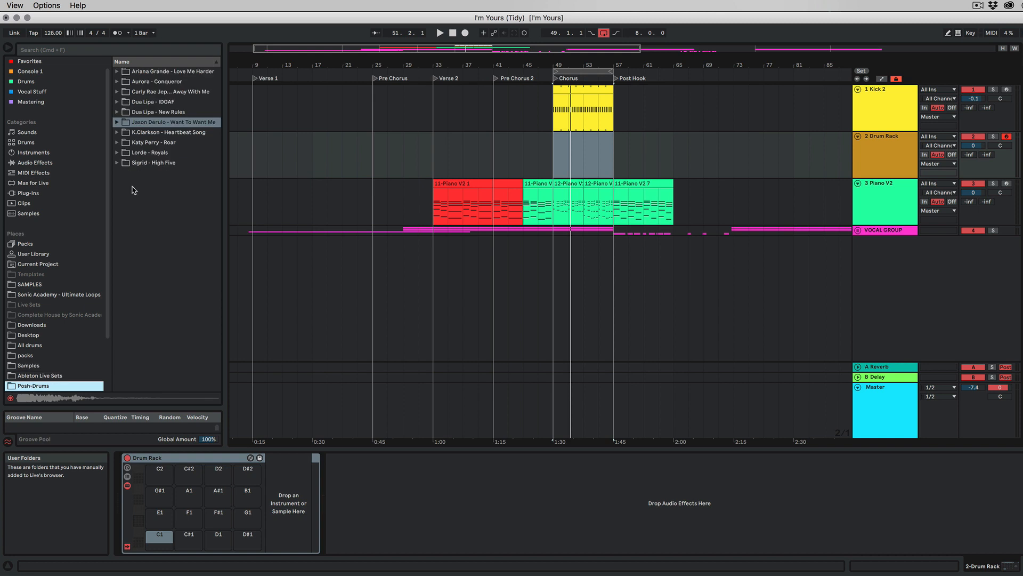
click(116, 72)
click(117, 72)
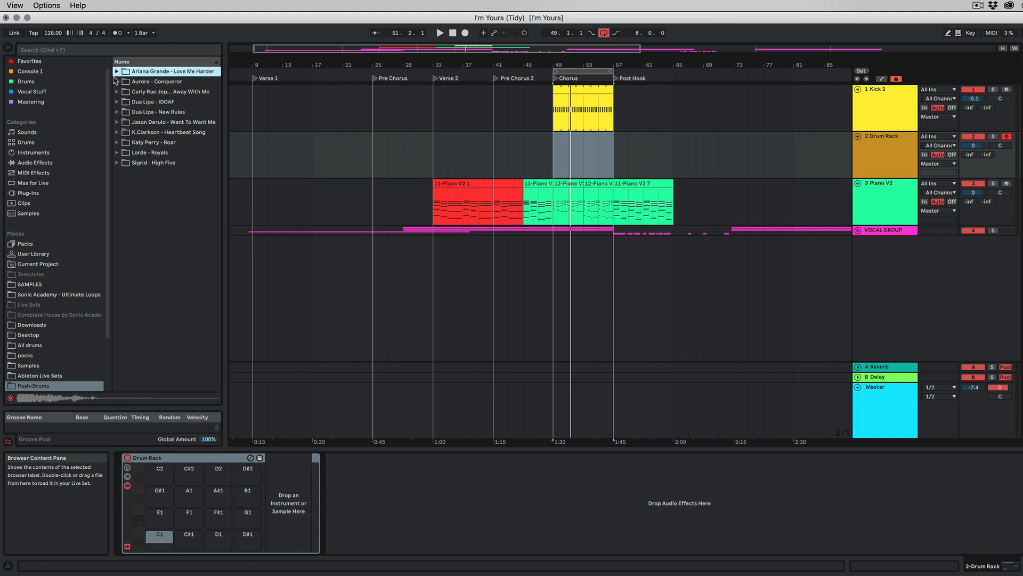
click(135, 162)
double_click(117, 152)
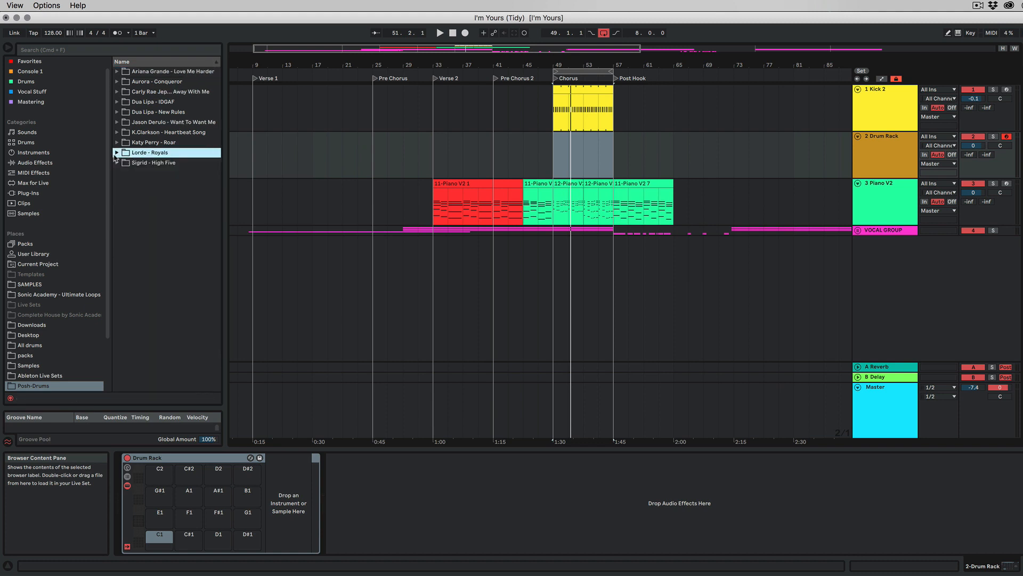
click(117, 142)
click(116, 143)
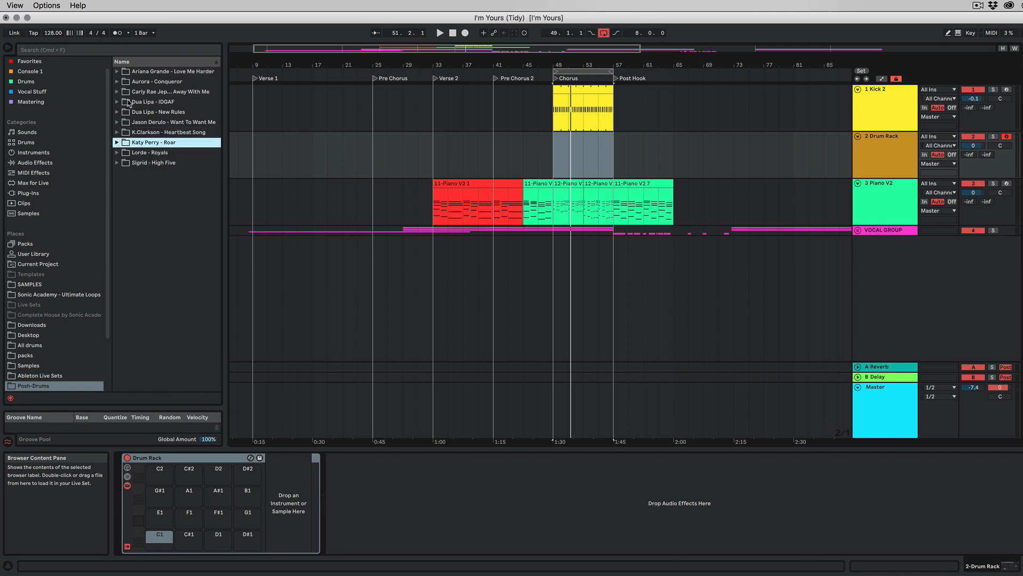
Audition the Carly Rae Jepsen kit's closed hats and load CLHat-1, CLHat-2 and CLHat-3 onto the Drum Rack pads starting at C1
click(117, 92)
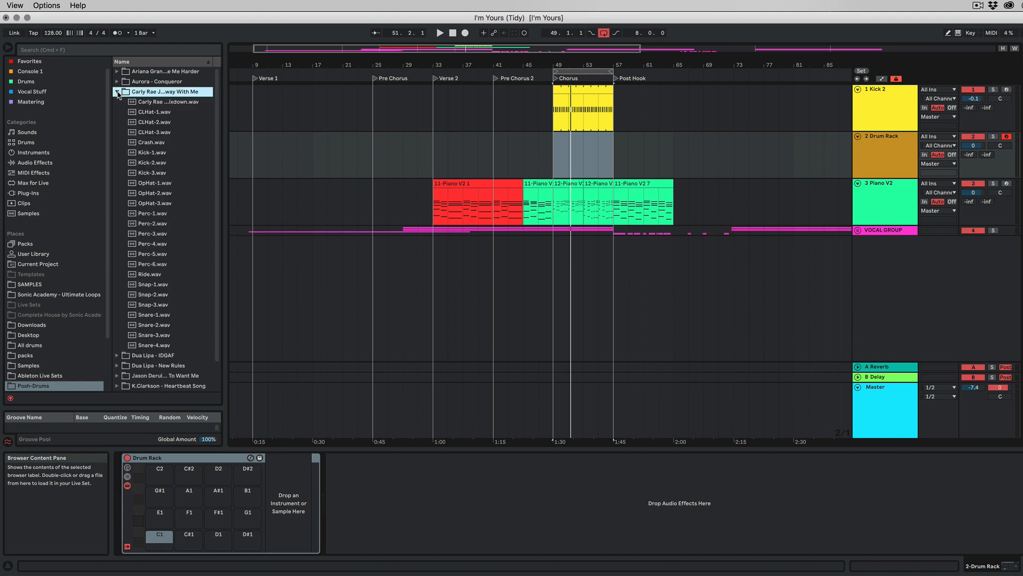
click(156, 113)
click(153, 122)
click(154, 112)
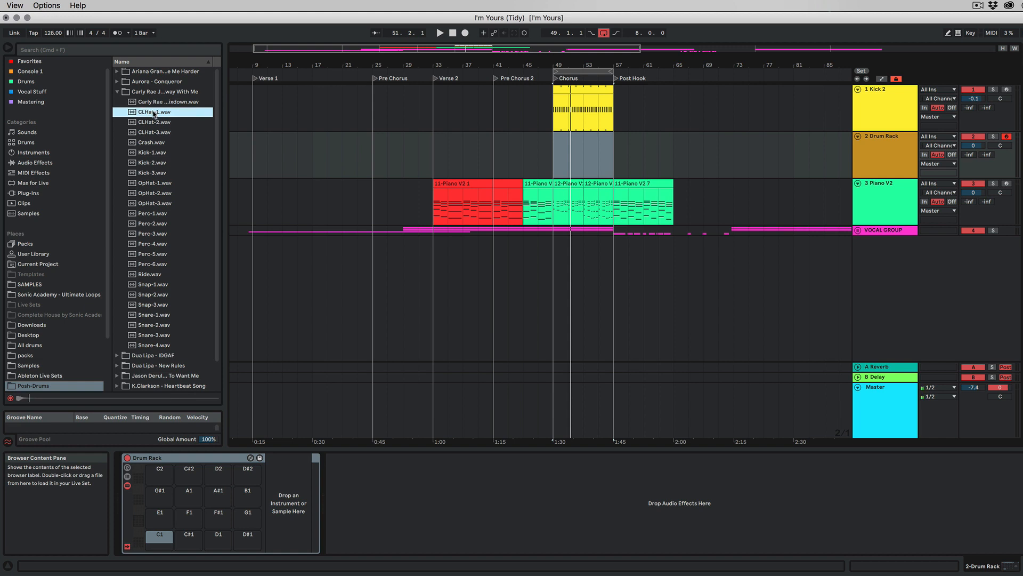
click(156, 132)
shift+click(159, 112)
drag(160, 113, 159, 535)
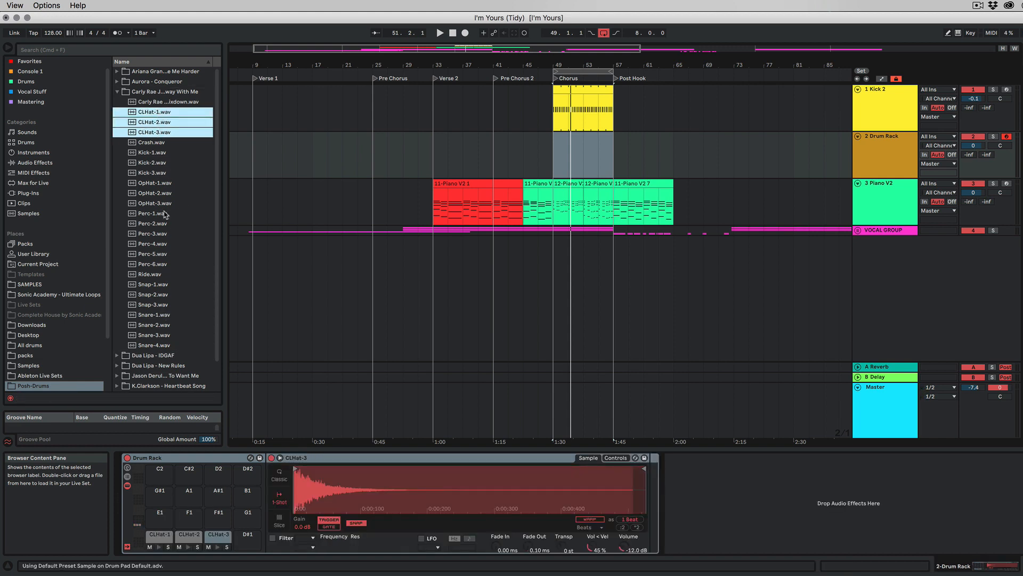
Load CLHat-1, CLHat-2 and CLHat-3 from the Aurora - Conqueror kit onto the Drum Rack pads starting at D#1
click(118, 91)
click(117, 82)
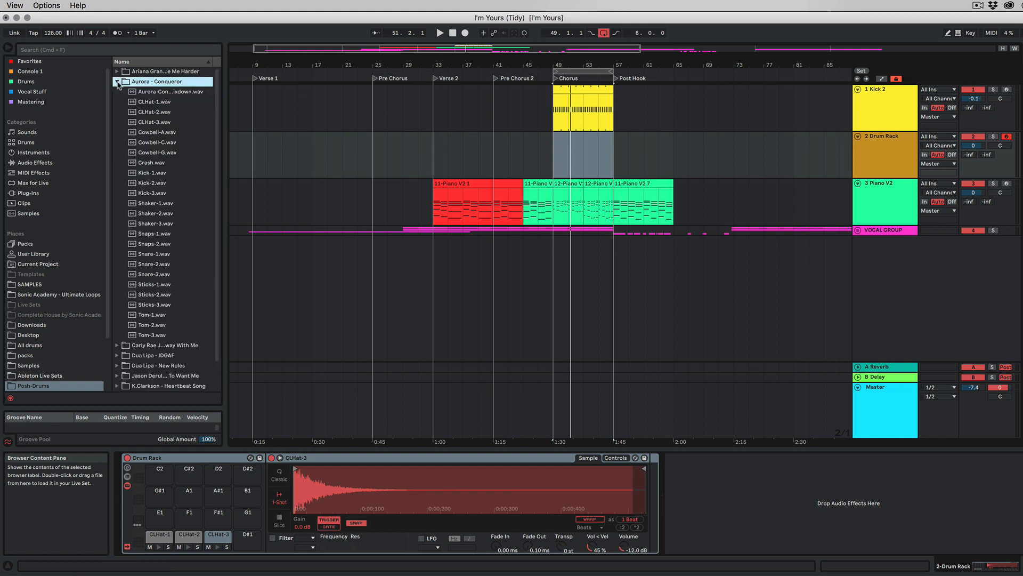
click(117, 82)
click(117, 82)
click(160, 113)
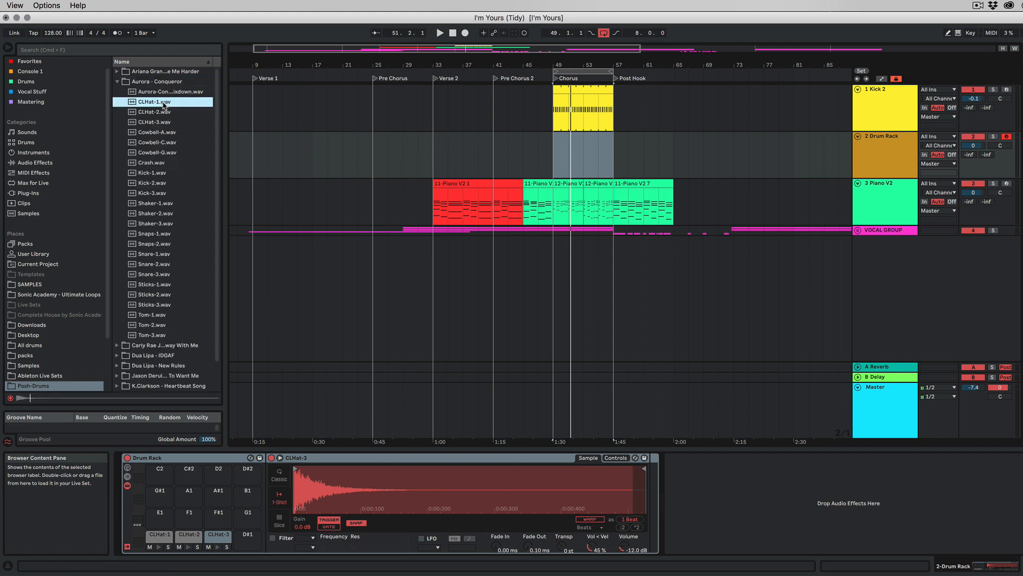
click(155, 127)
shift+click(156, 106)
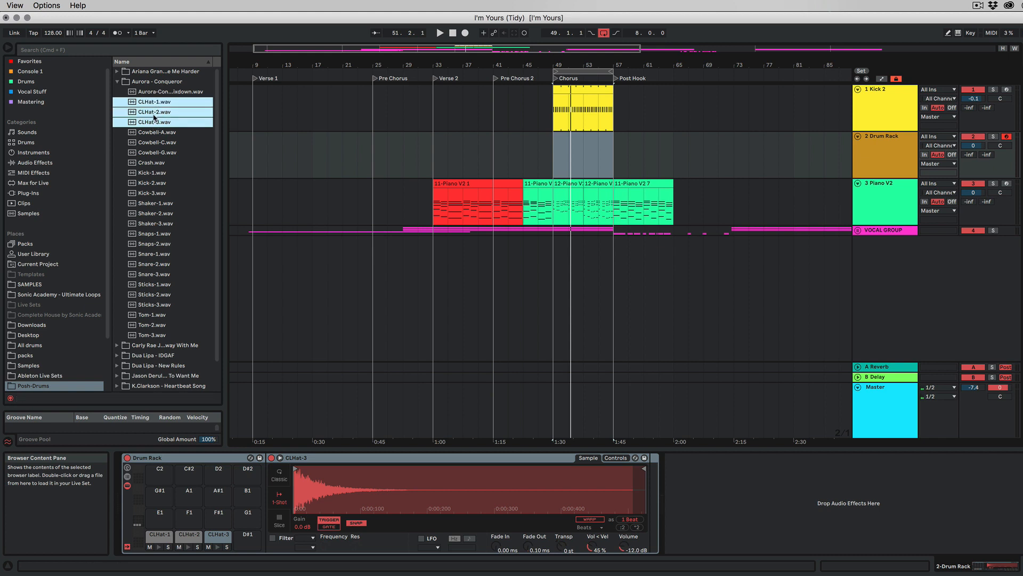
drag(154, 105, 244, 543)
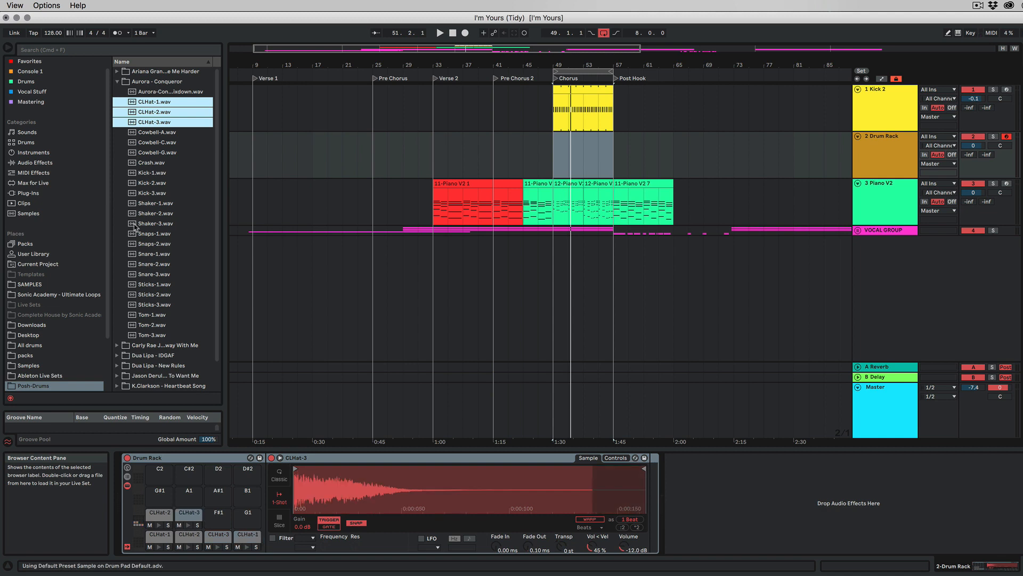
Check the Ariana Grande kit for hats and audition CLHat-1 to CLHat-3 in the Dua Lipa - IDGAF kit
click(117, 81)
click(118, 71)
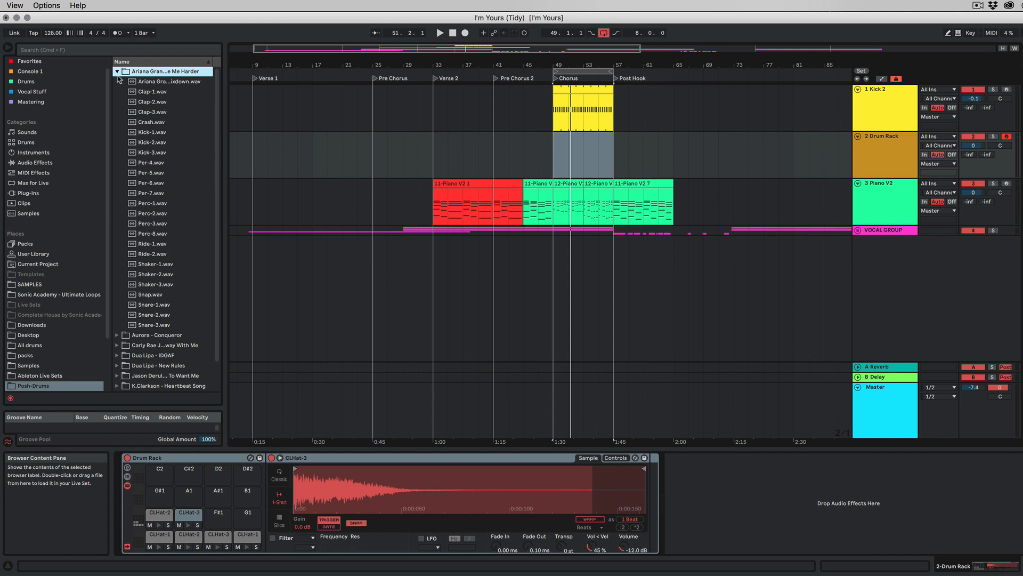
click(117, 72)
click(117, 102)
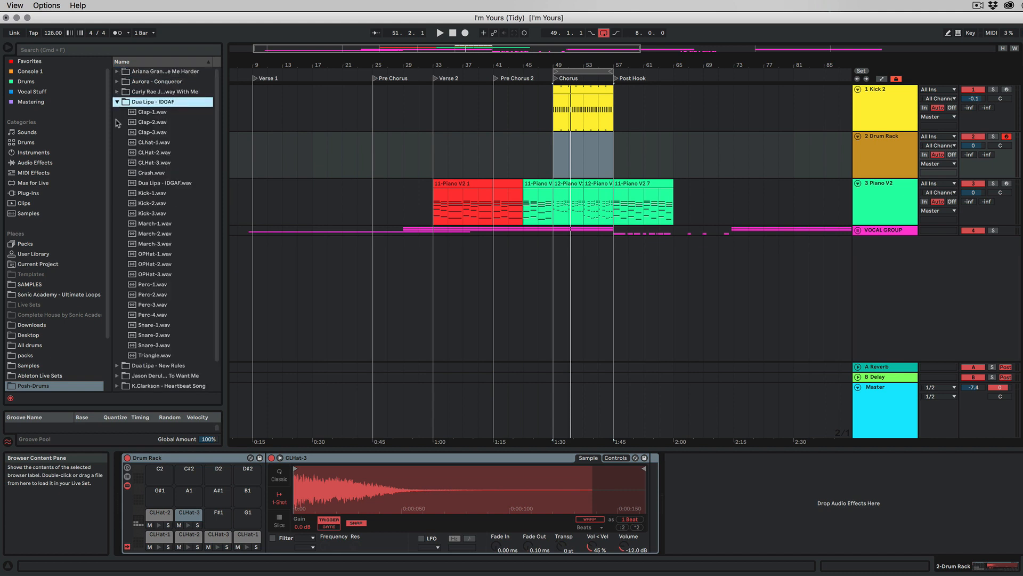
click(180, 254)
shift+click(160, 278)
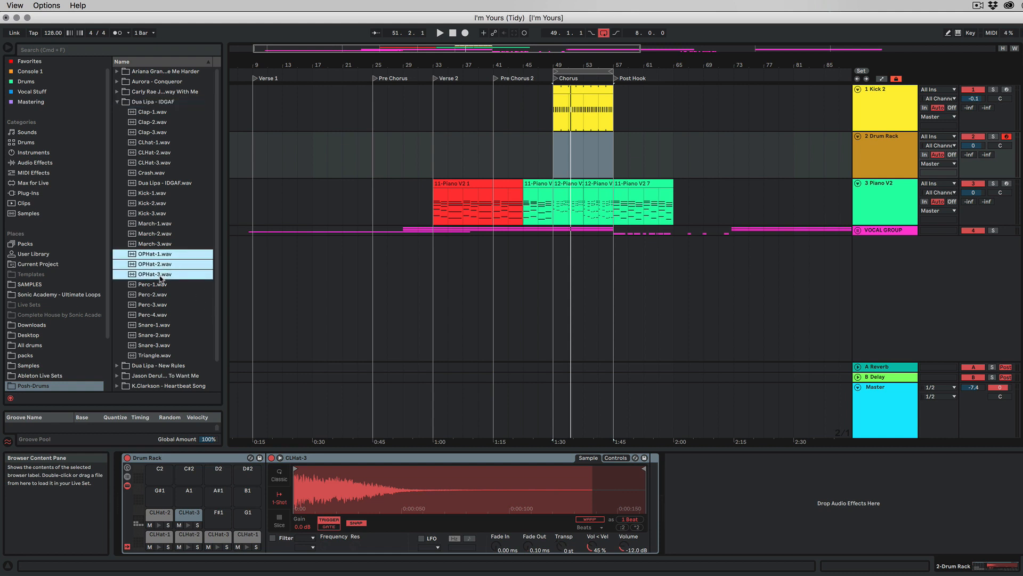
click(175, 153)
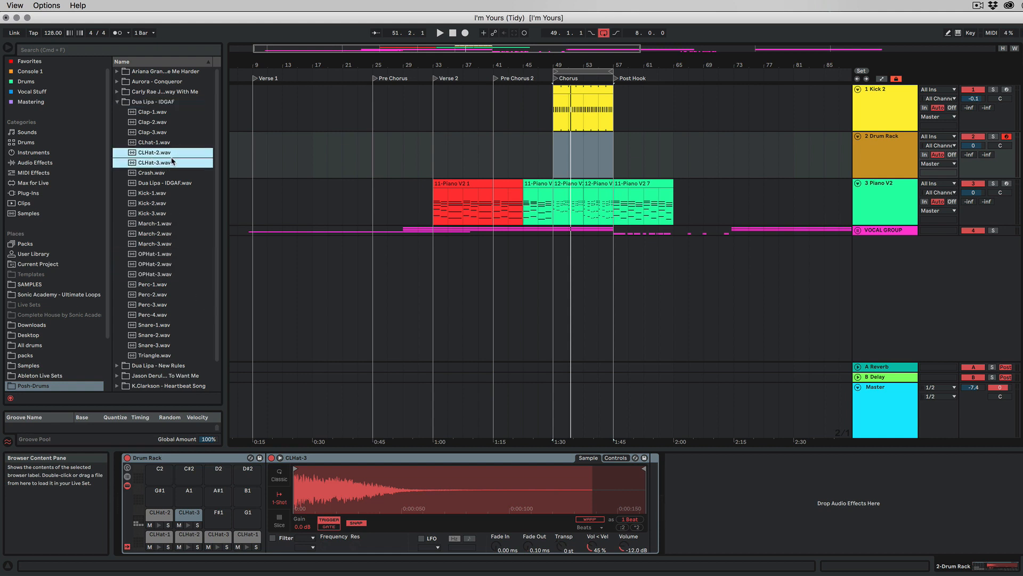
shift+click(175, 143)
click(164, 163)
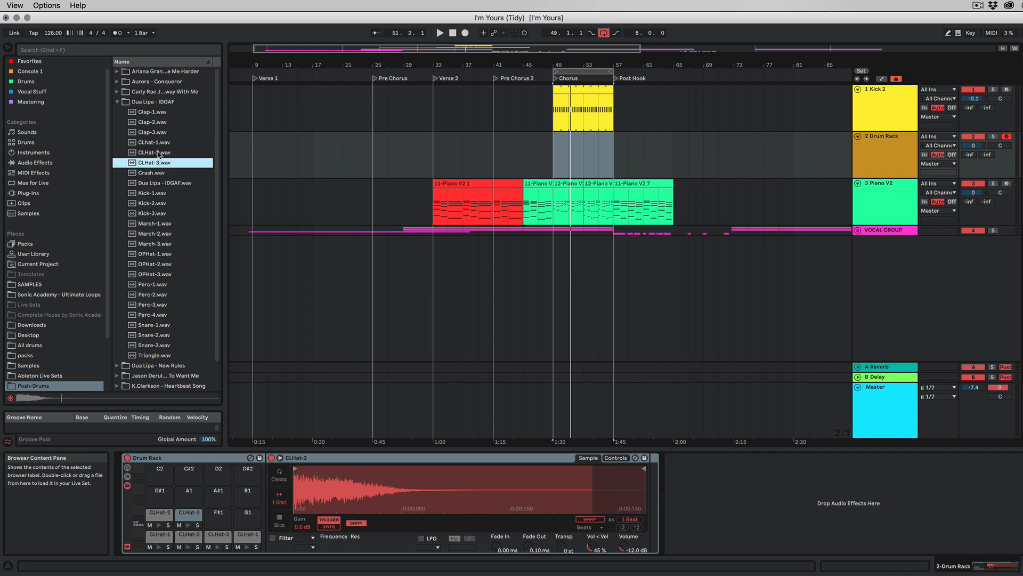
click(159, 153)
click(161, 144)
click(117, 102)
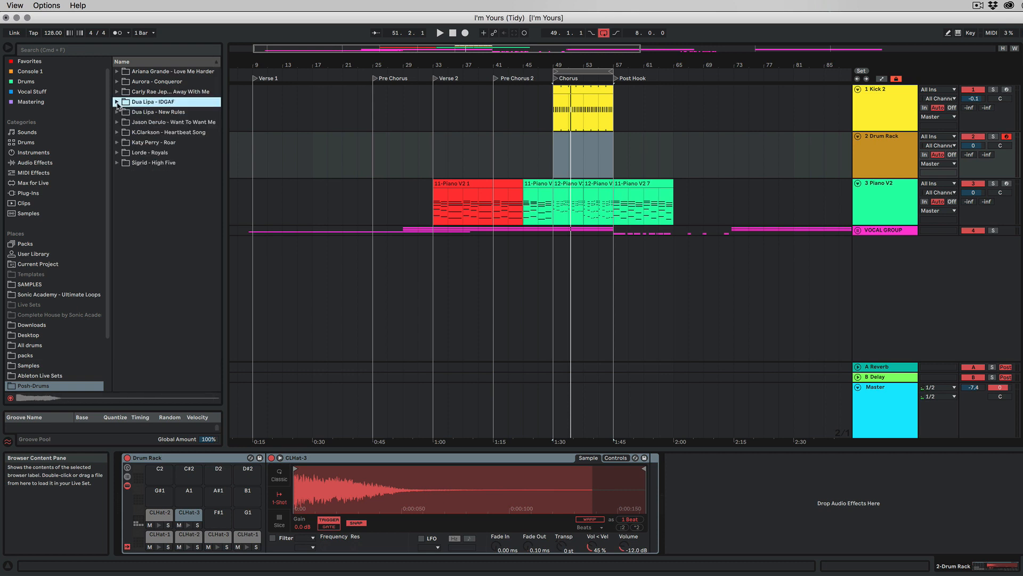
Audition Hat-1.wav and Hat-2.wav in the Dua Lipa - New Rules kit
click(117, 112)
click(149, 155)
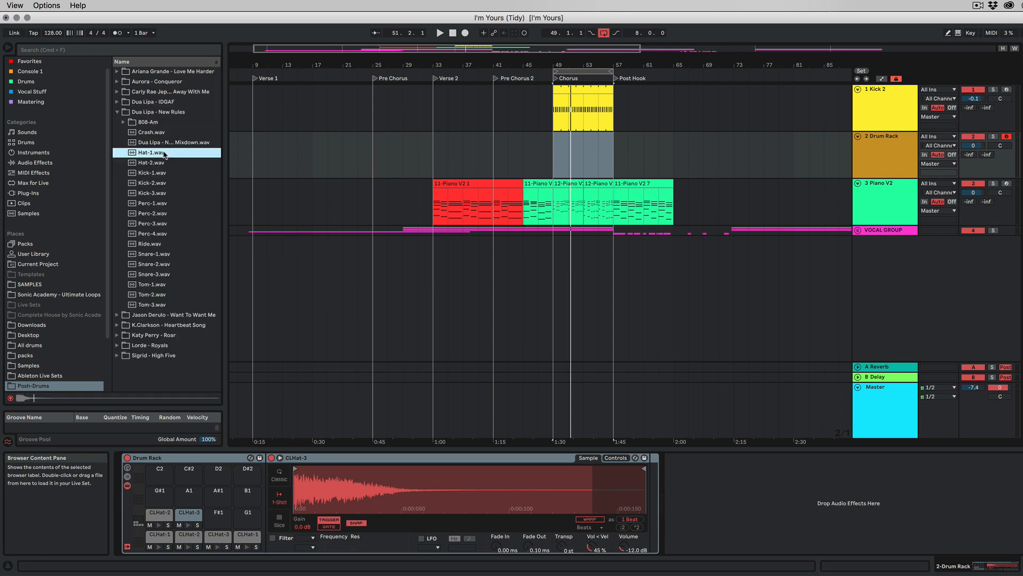
click(160, 162)
click(158, 153)
click(117, 112)
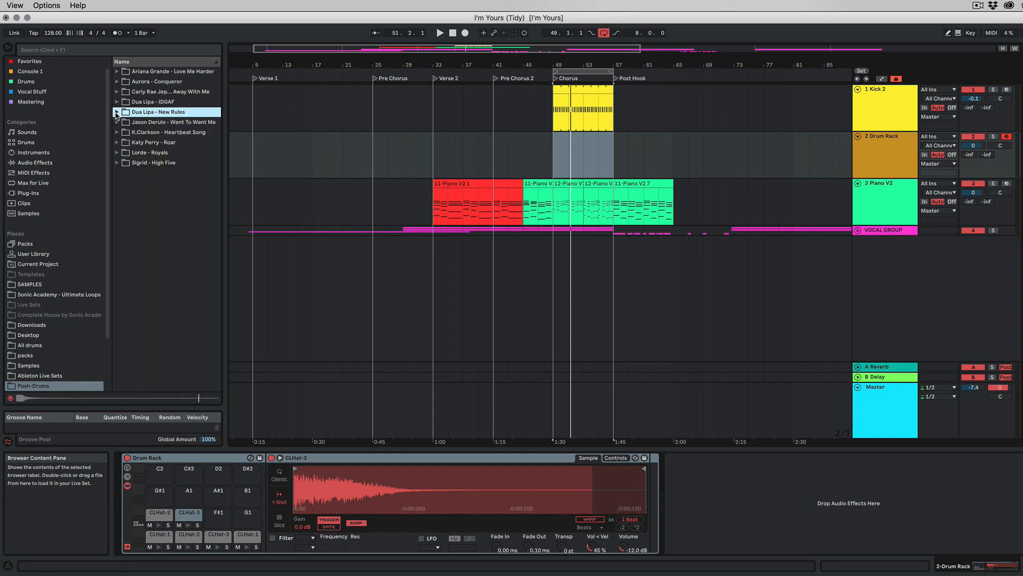
Load CLHat-1 to CLHat-4 from the Jason Derulo - Want To Want Me kit onto the Drum Rack pads starting at F#1
click(118, 122)
key(Down)
key(Down)
key(Down)
key(Down)
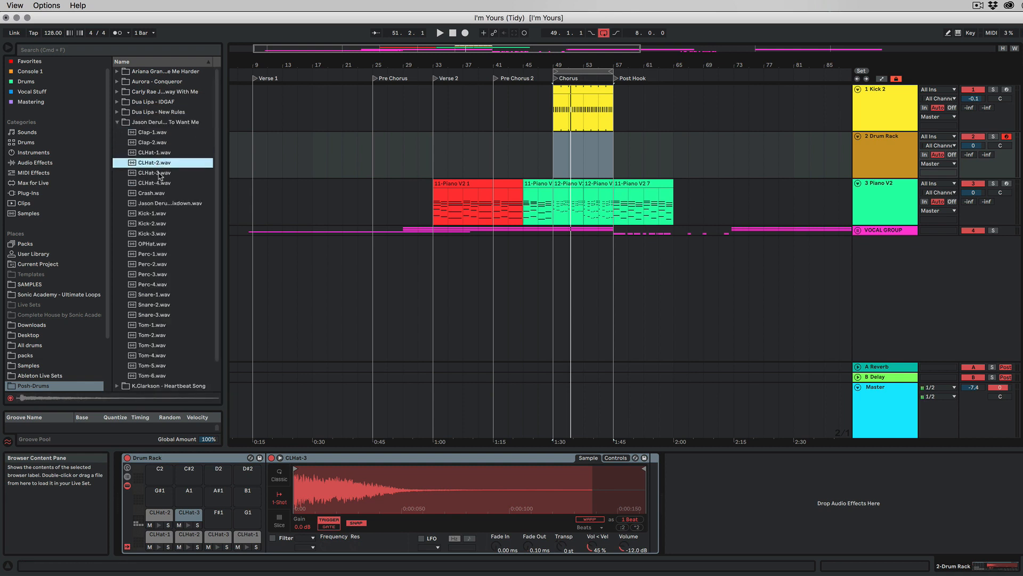
shift+click(166, 154)
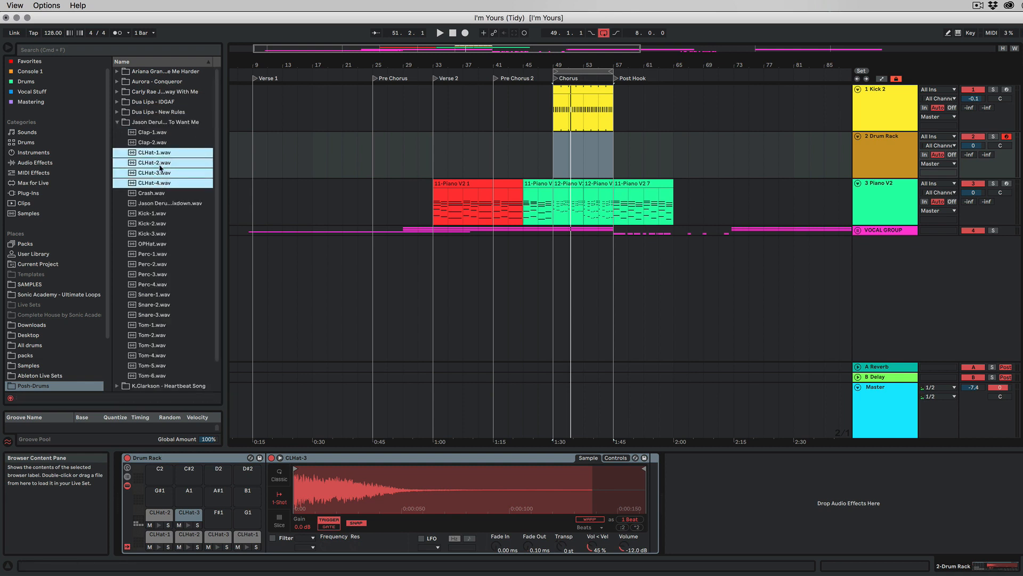
drag(160, 168, 221, 523)
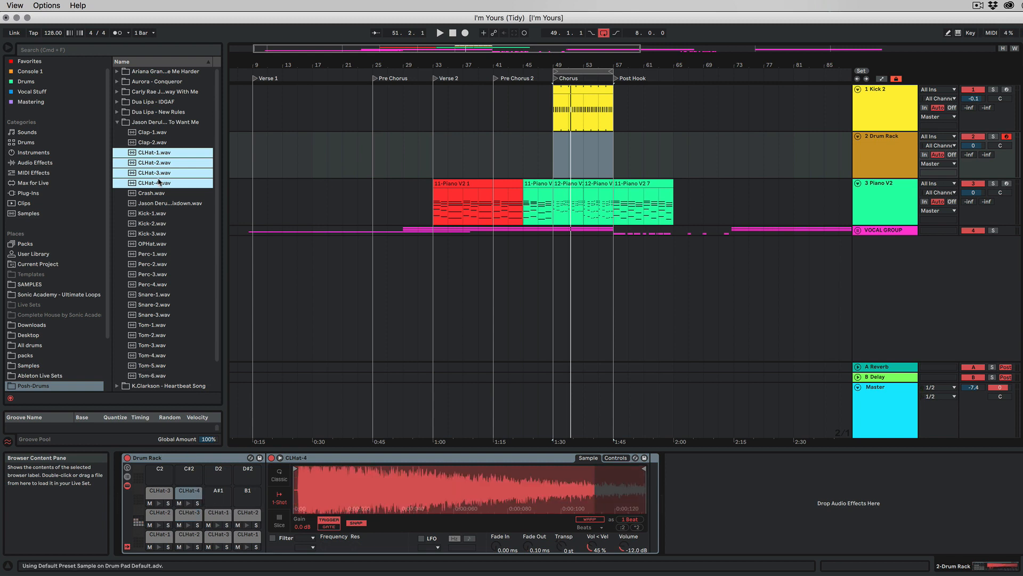
Audition Clap-1 in the K.Clarkson - Heartbeat Song kit and CLHat-2 and CLHat-1 in the Katy Perry - Roar kit
click(117, 122)
click(118, 133)
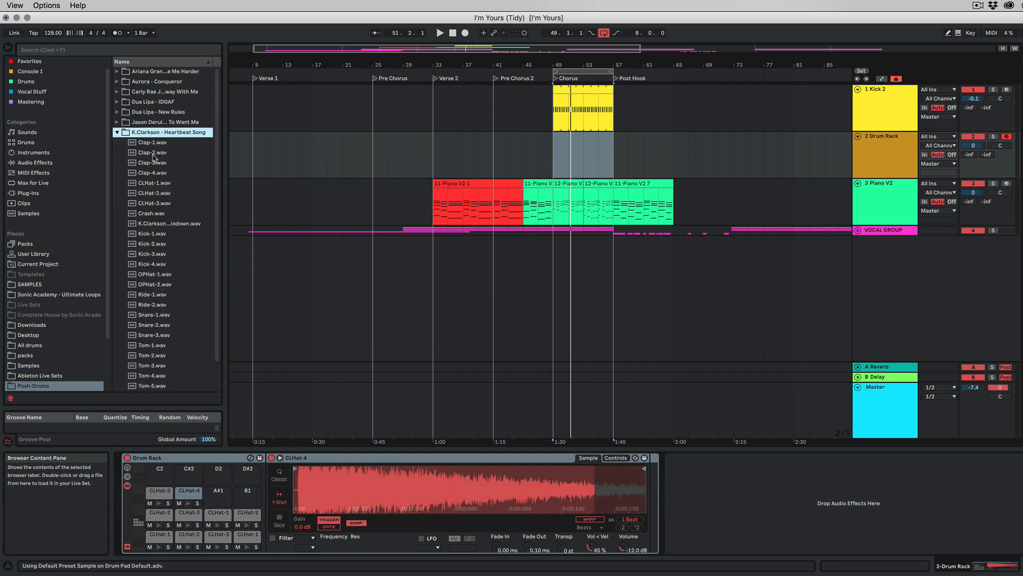
click(150, 143)
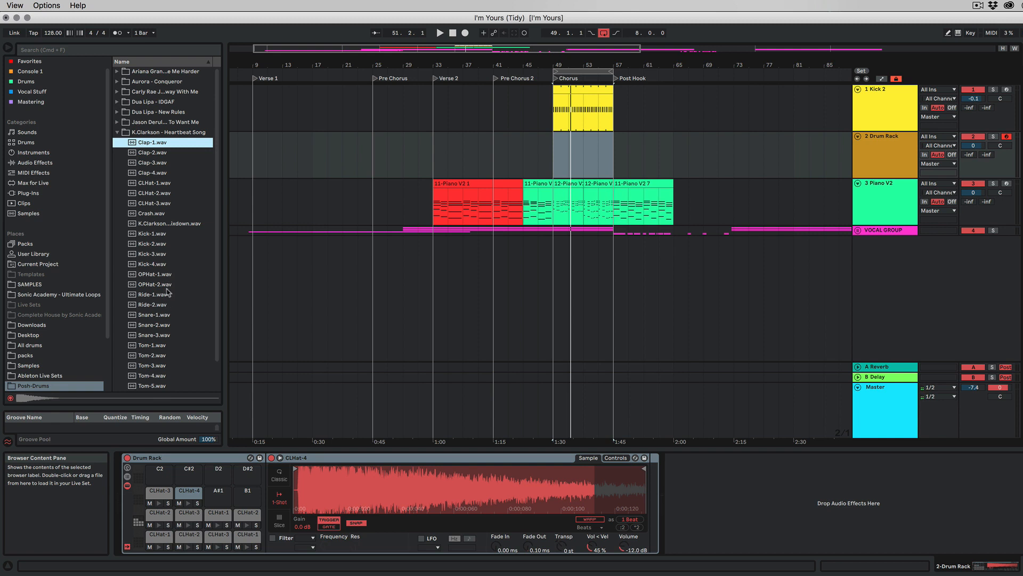
click(117, 132)
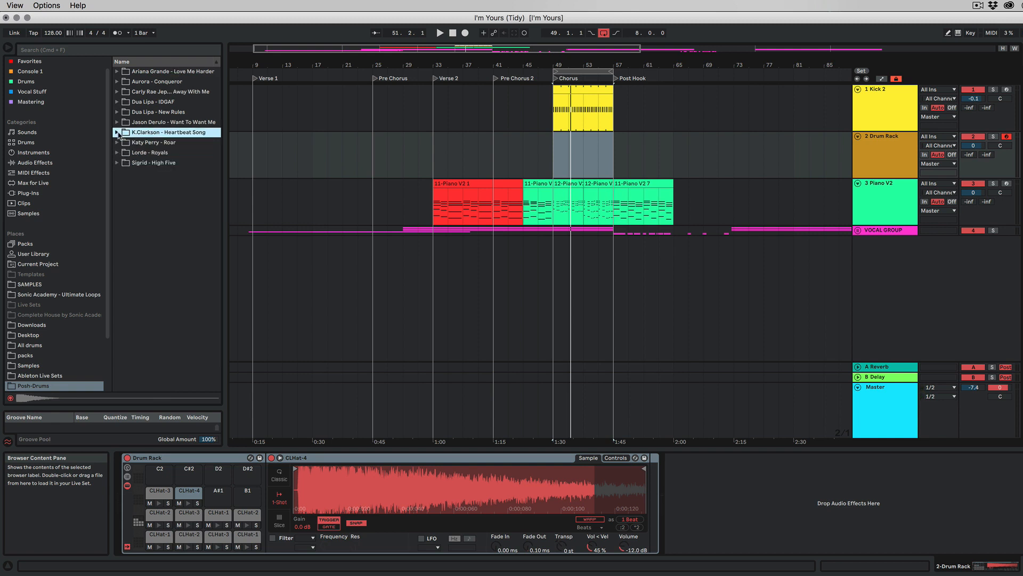
click(117, 143)
click(162, 193)
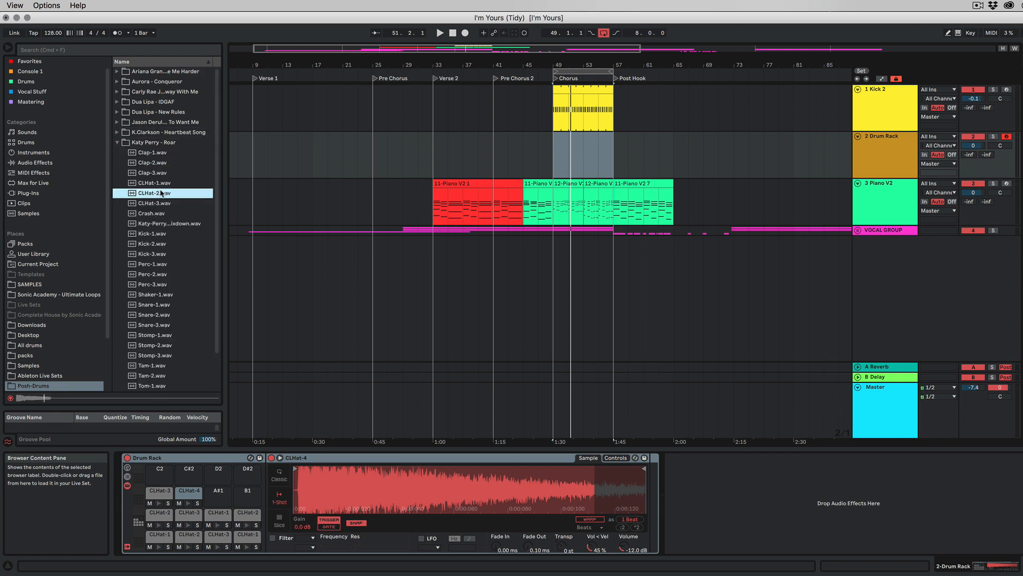
key(Up)
Audition the Lorde - Royals closed hats and load CLHat-1, CLHat-2 and CLHat-3 onto the Drum Rack pads starting at A#1
click(117, 142)
click(118, 153)
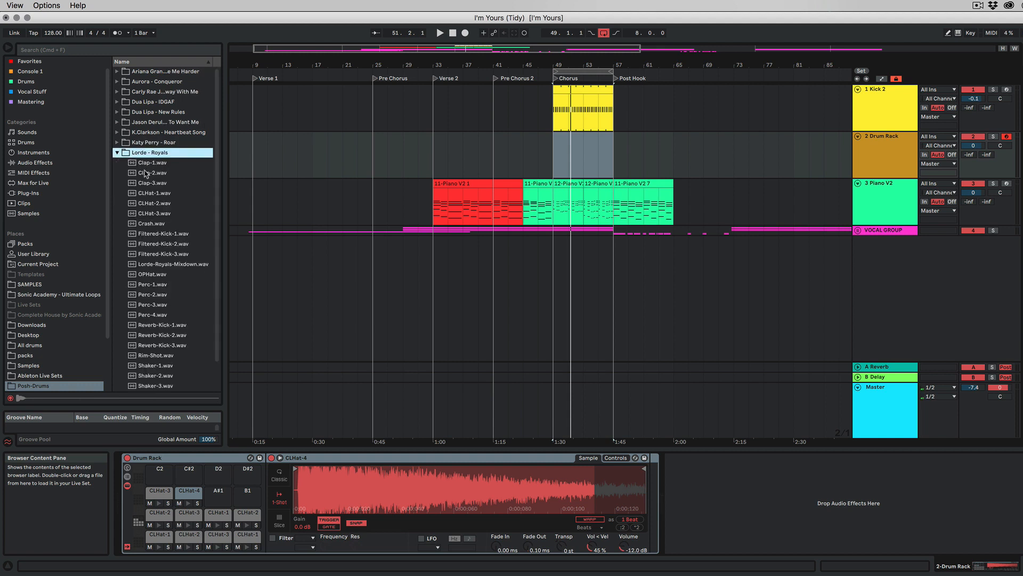
click(154, 185)
click(155, 202)
key(Up)
click(154, 211)
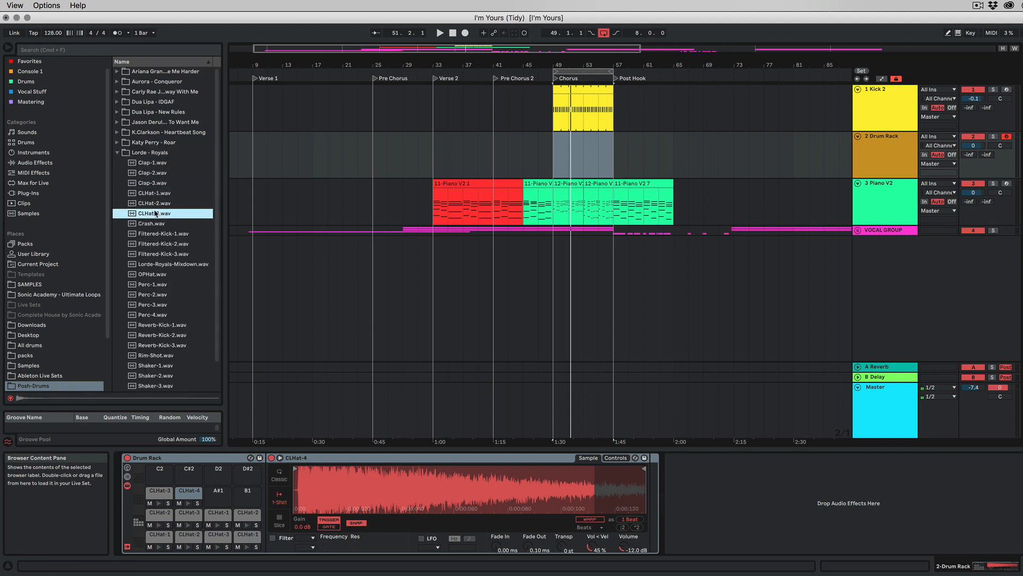
shift+click(158, 196)
drag(158, 196, 218, 493)
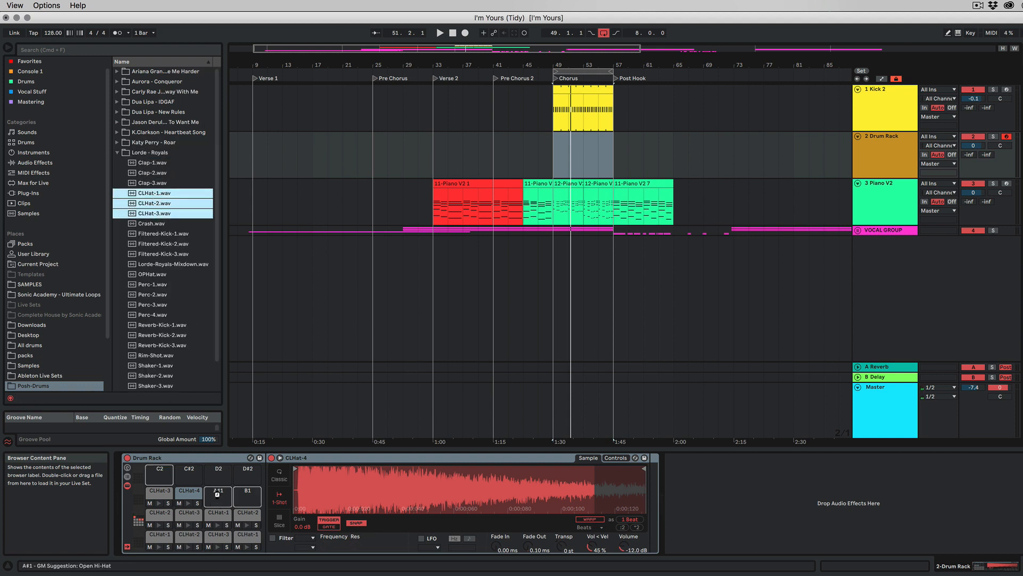
Audition the hi-hat samples on the Drum Rack pads C1, C#1 and D1
click(159, 546)
click(188, 547)
click(225, 548)
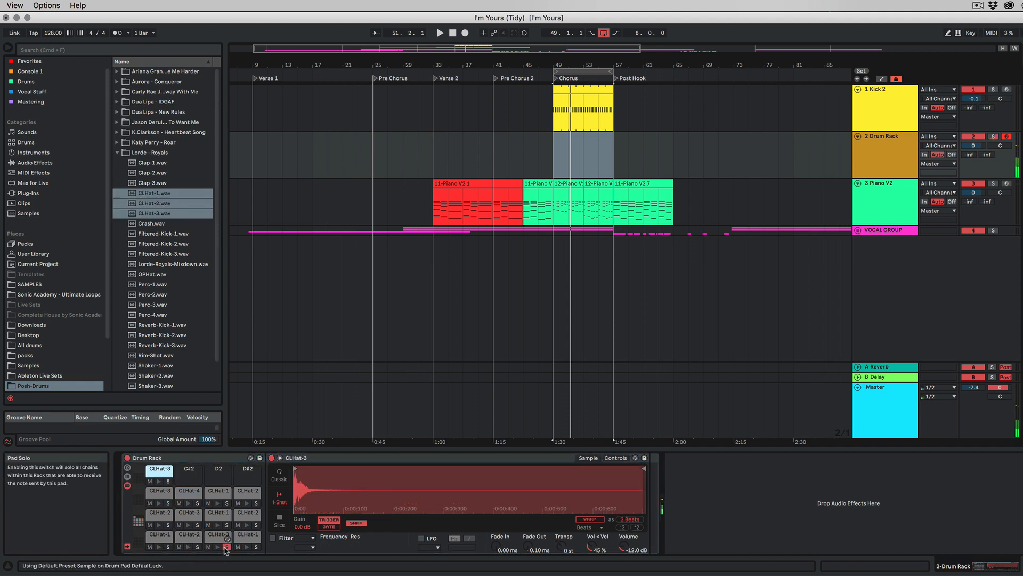
click(217, 547)
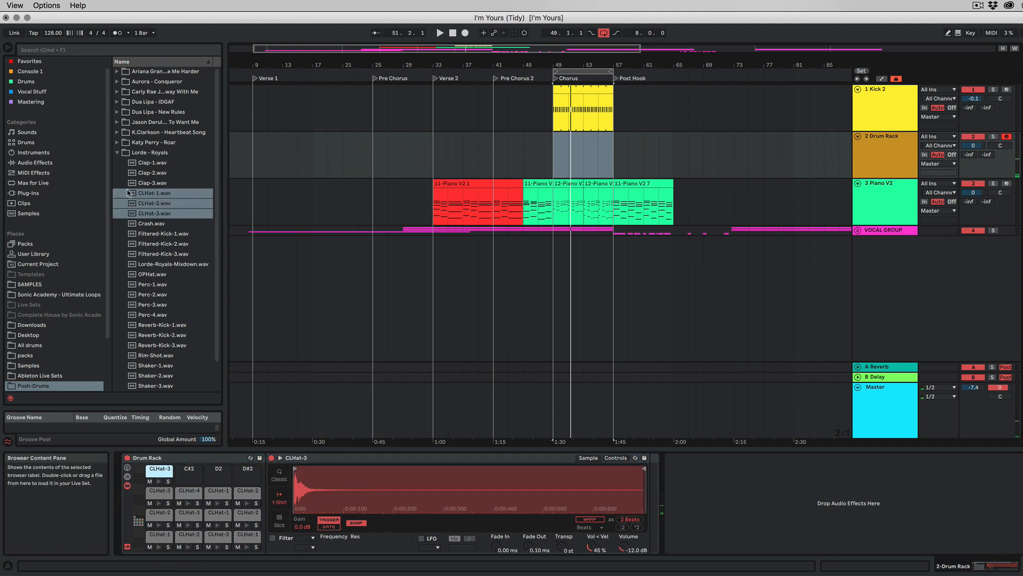
Audition Clap-1, Clap-2 and Clap-3 in the Ariana Grande - Love Me Harder kit
click(116, 153)
click(117, 71)
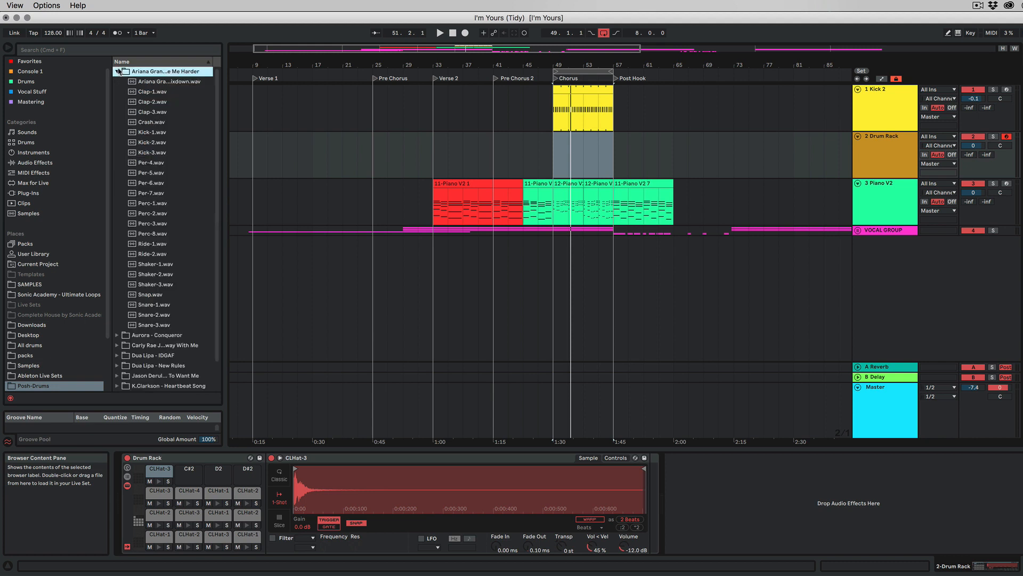
click(151, 93)
click(153, 102)
click(155, 112)
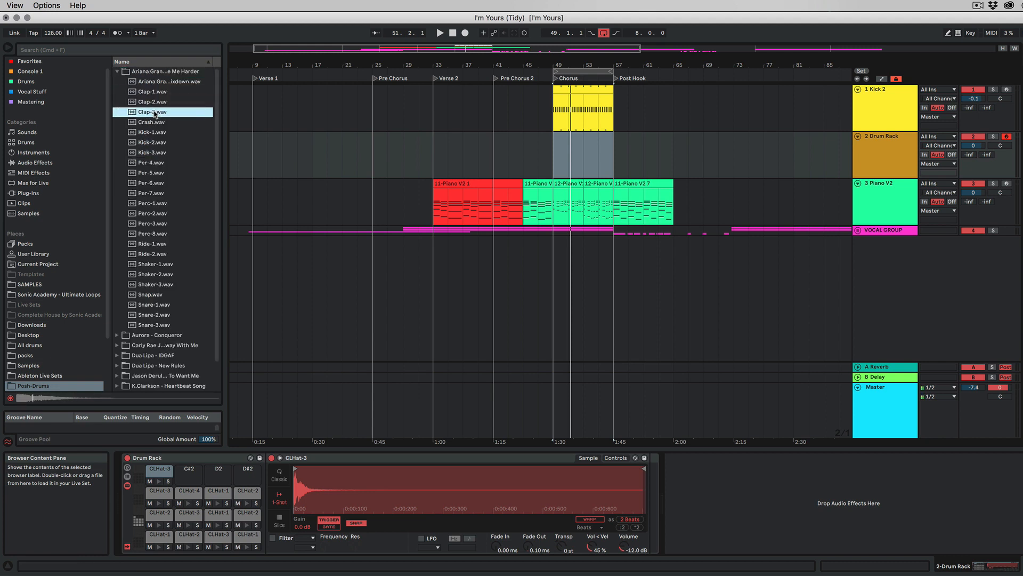
click(117, 72)
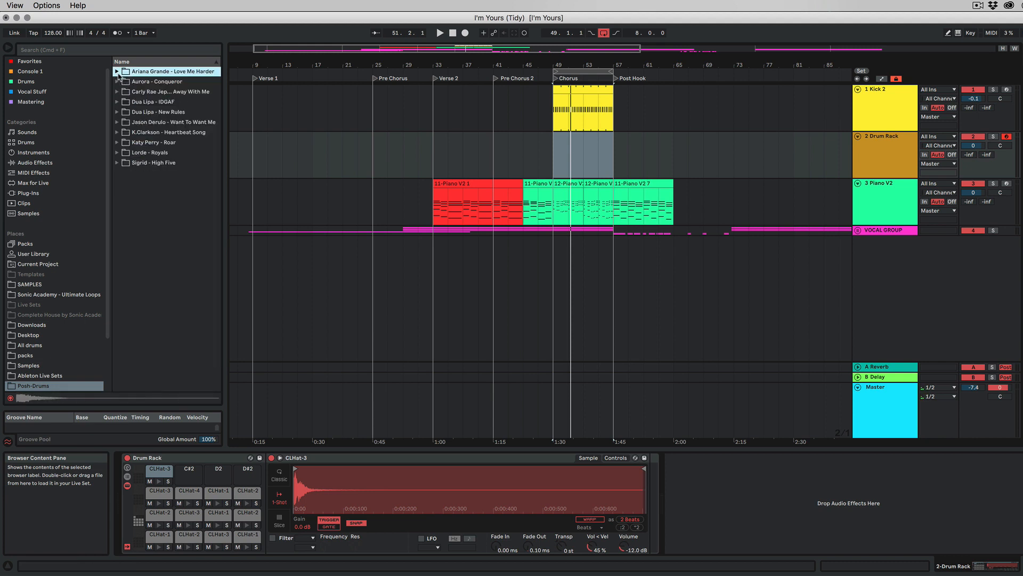
Audition the Aurora - Conqueror snaps and load Snaps-1 and Snaps-2 onto the Drum Rack pads starting at C#2
click(117, 82)
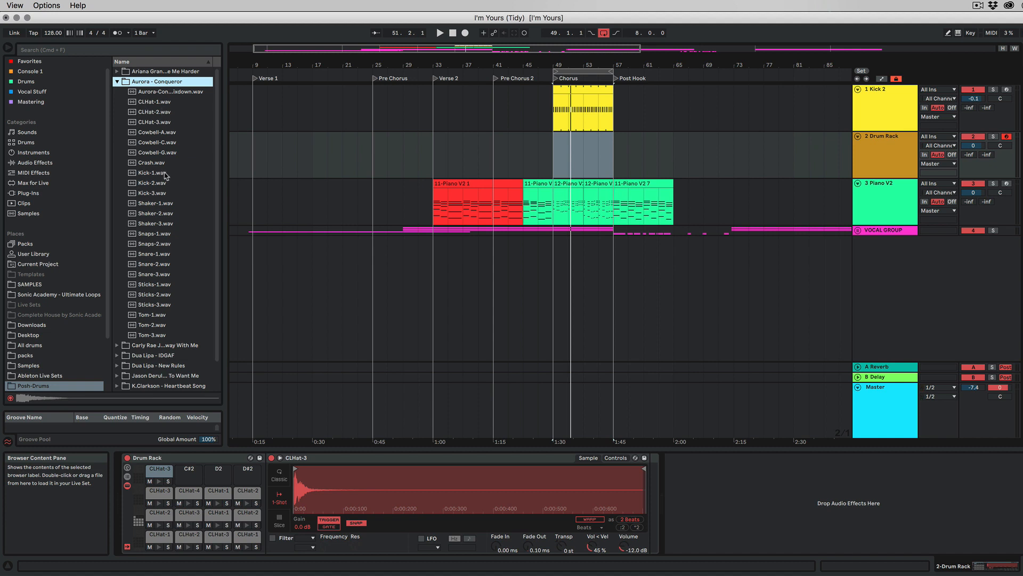
click(160, 254)
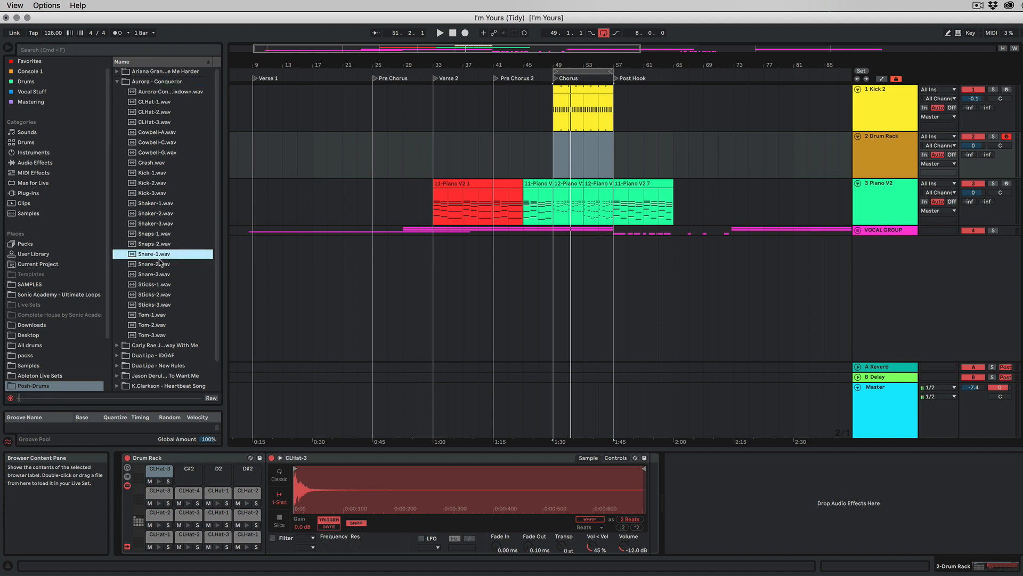
click(158, 244)
click(156, 234)
shift+click(155, 243)
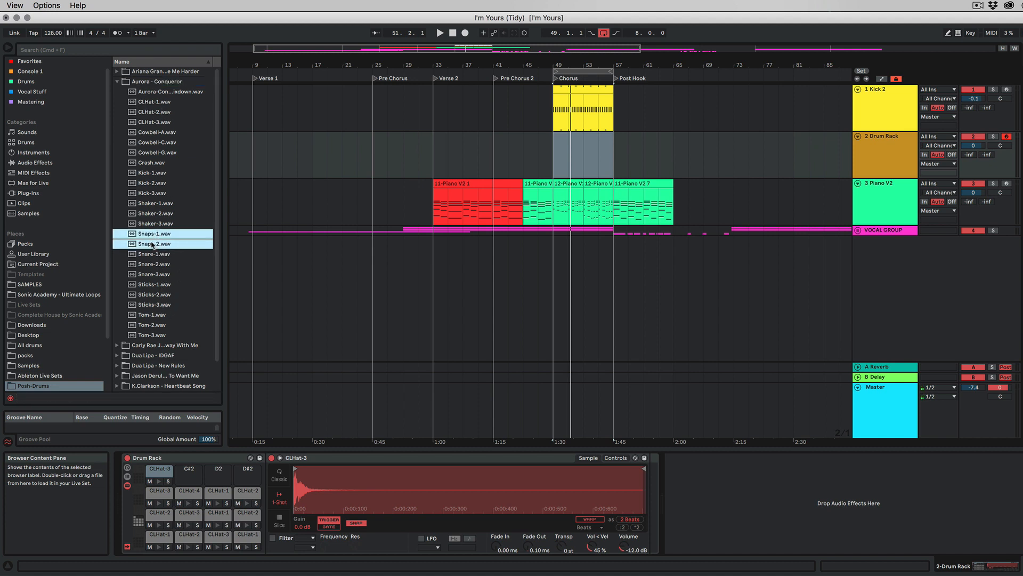
drag(154, 244, 191, 475)
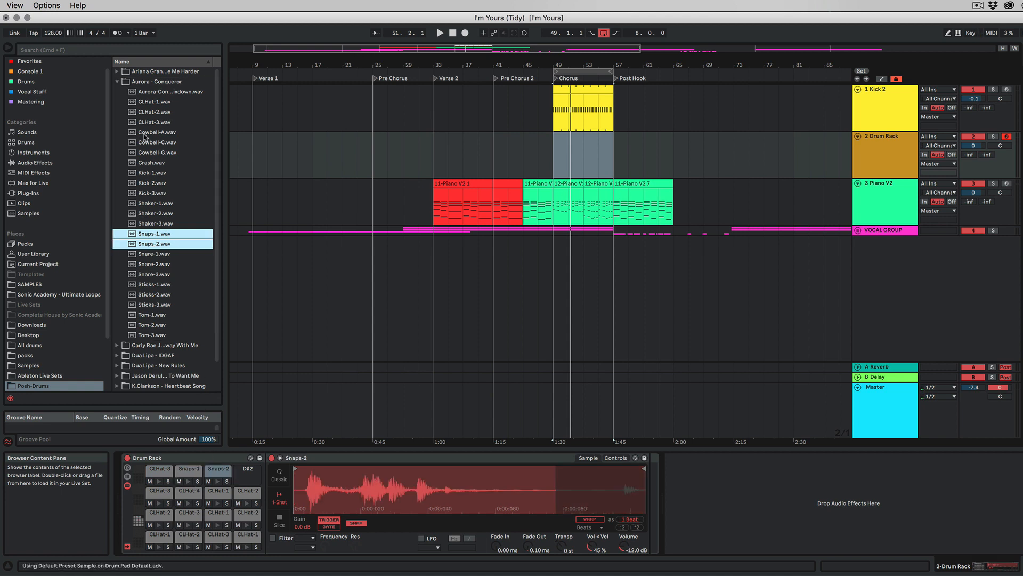
Audition the Carly Rae Jepsen kit's Snap samples and load Snap-3 onto the D#2 pad of the Drum Rack
click(117, 82)
click(118, 92)
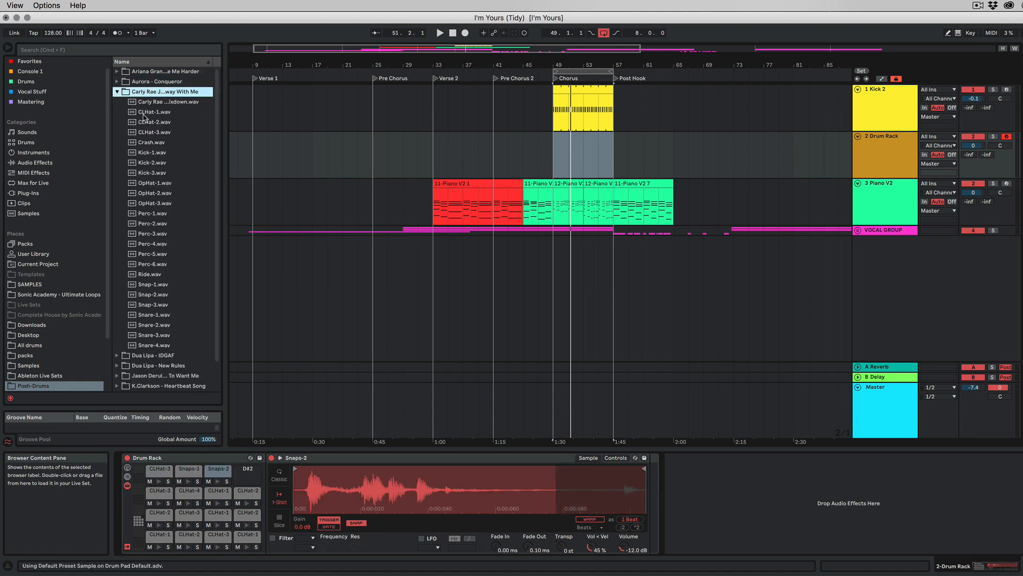
click(151, 113)
click(156, 184)
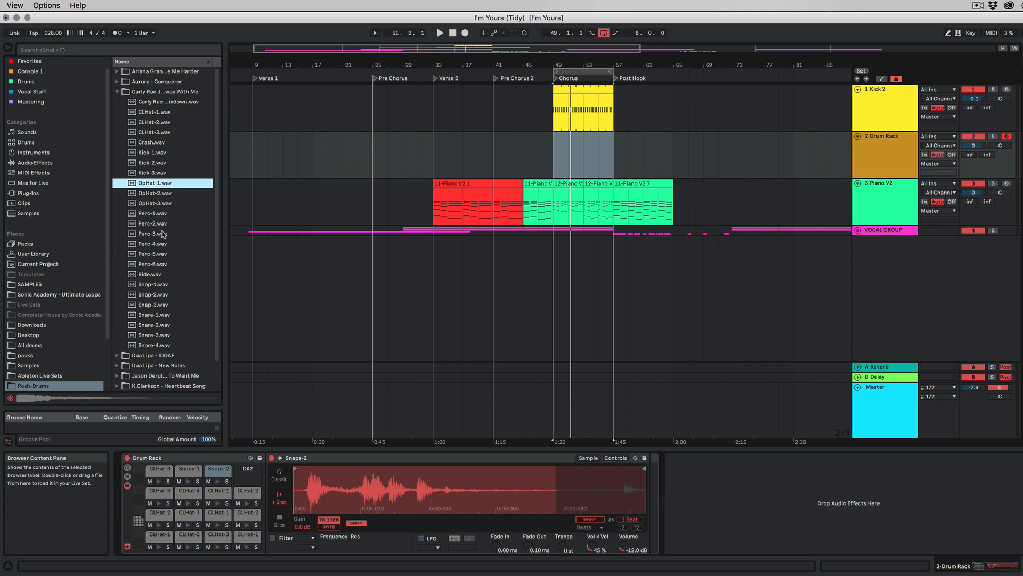
click(158, 284)
click(158, 294)
click(159, 305)
click(159, 297)
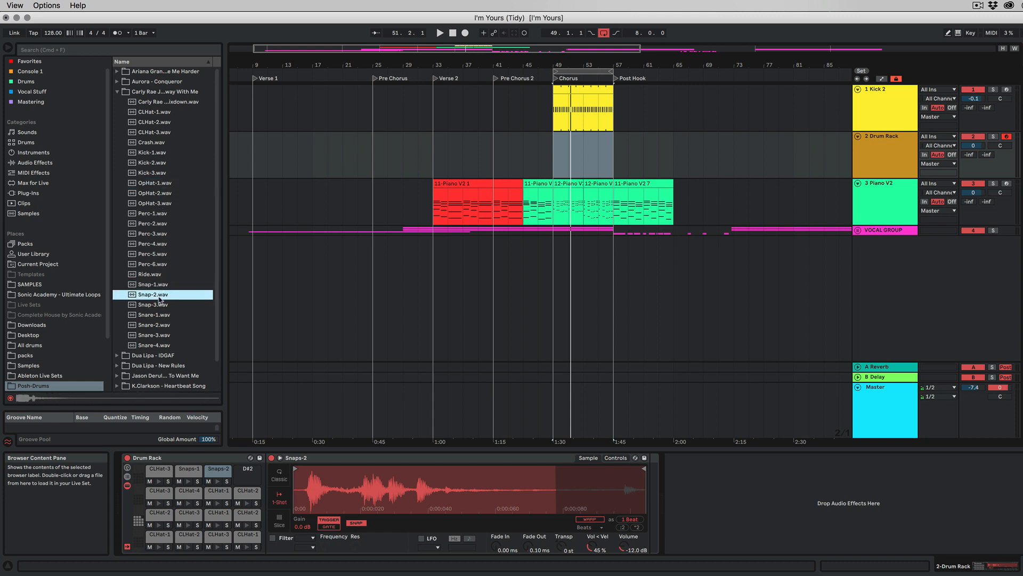
drag(157, 305, 248, 470)
Audition Snare-1 to Snare-4 in the Carly Rae Jepsen kit and load Snare-3 onto the Drum Rack's E2 pad
click(149, 316)
click(149, 325)
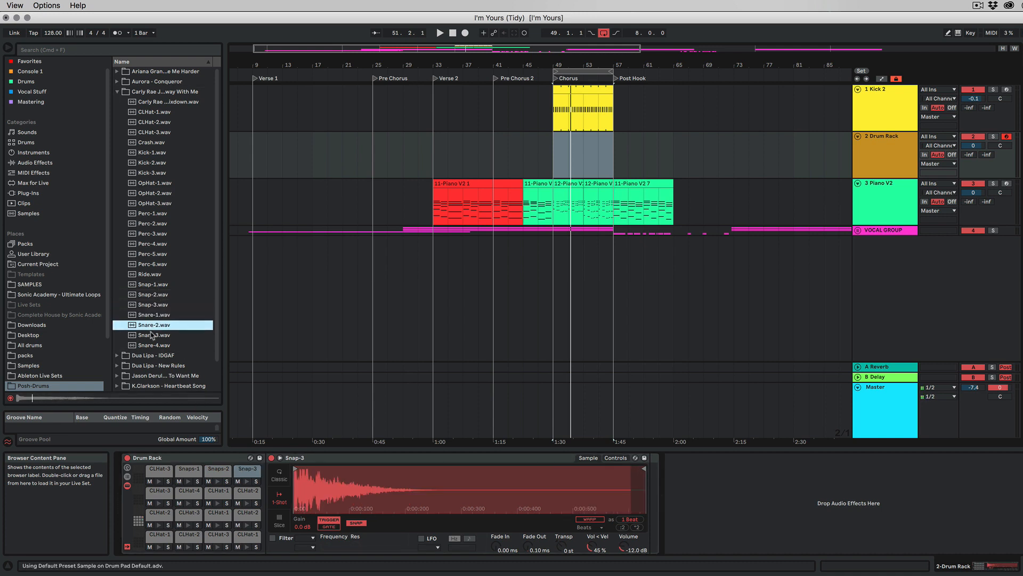
click(150, 335)
click(152, 346)
click(151, 336)
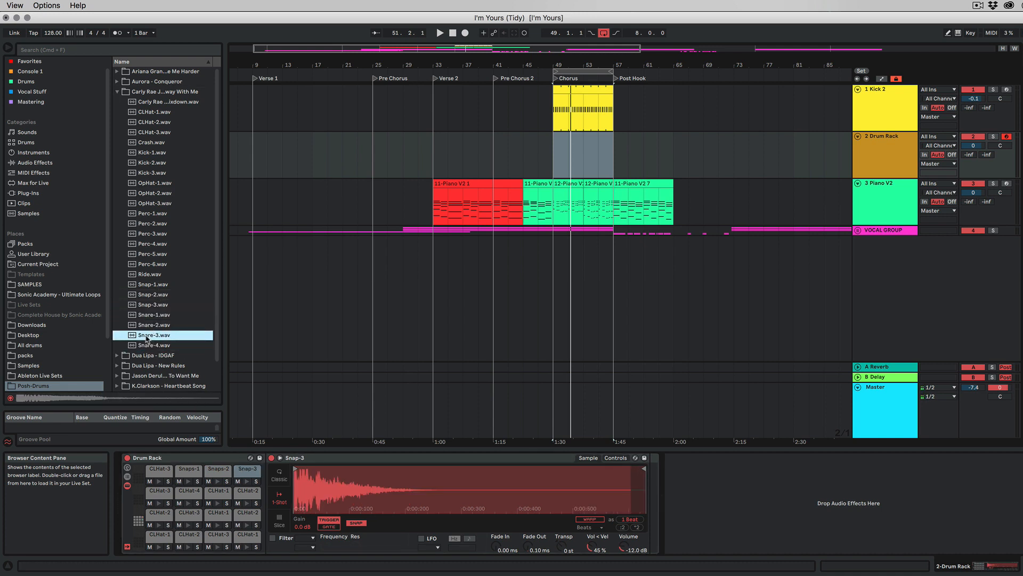
click(139, 512)
drag(139, 511, 157, 535)
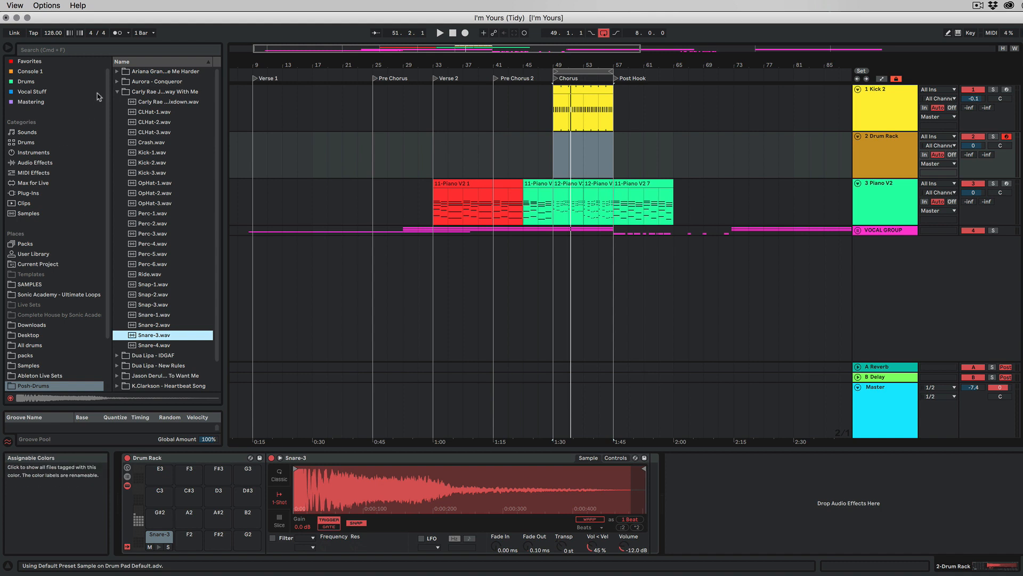
Compare the claps in the Dua Lipa - IDGAF kit and load Clap-2 onto the Drum Rack's F2 pad
click(117, 92)
click(117, 102)
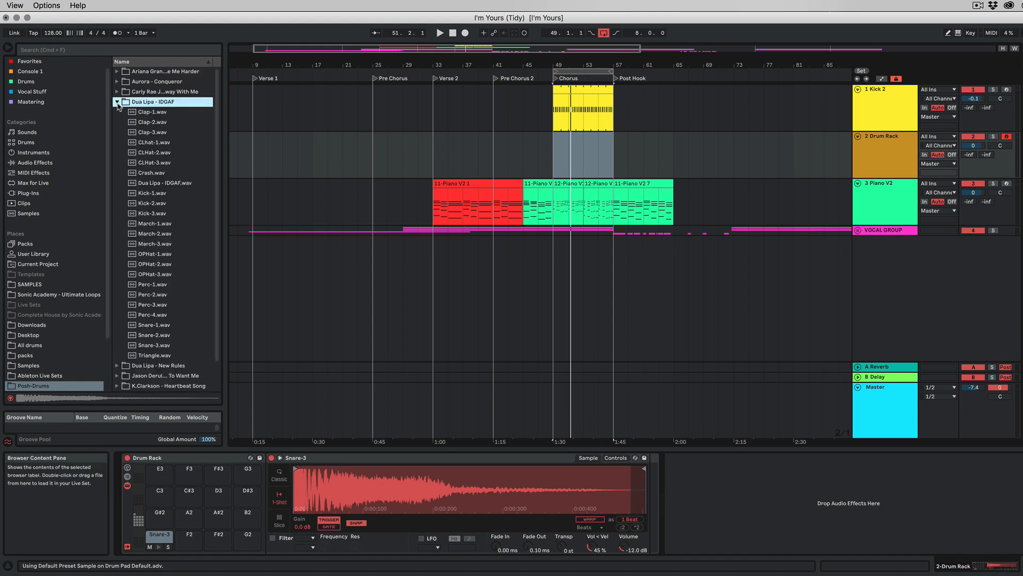
click(154, 122)
click(154, 113)
click(154, 123)
click(153, 130)
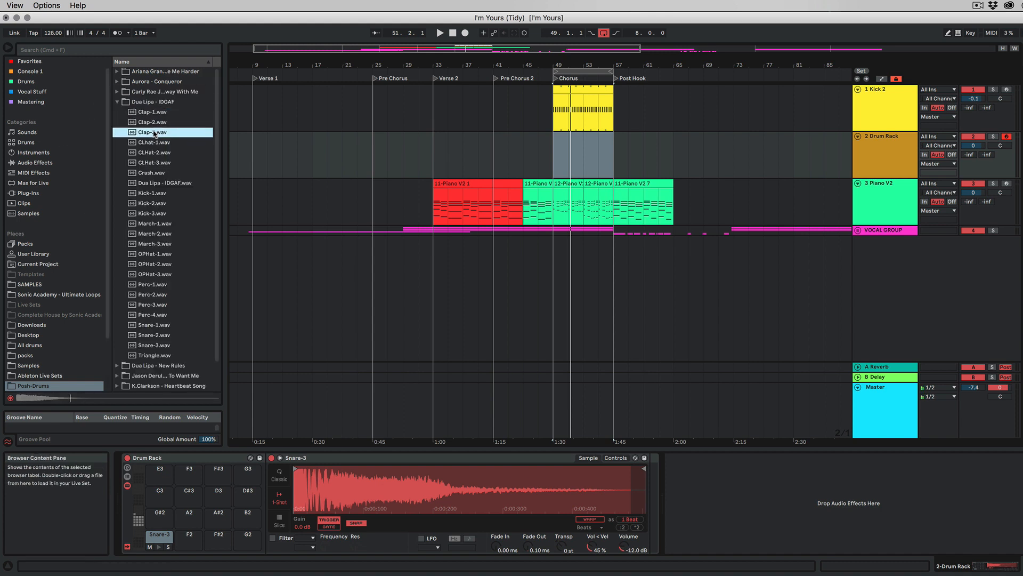
click(154, 124)
drag(147, 125, 189, 539)
click(117, 102)
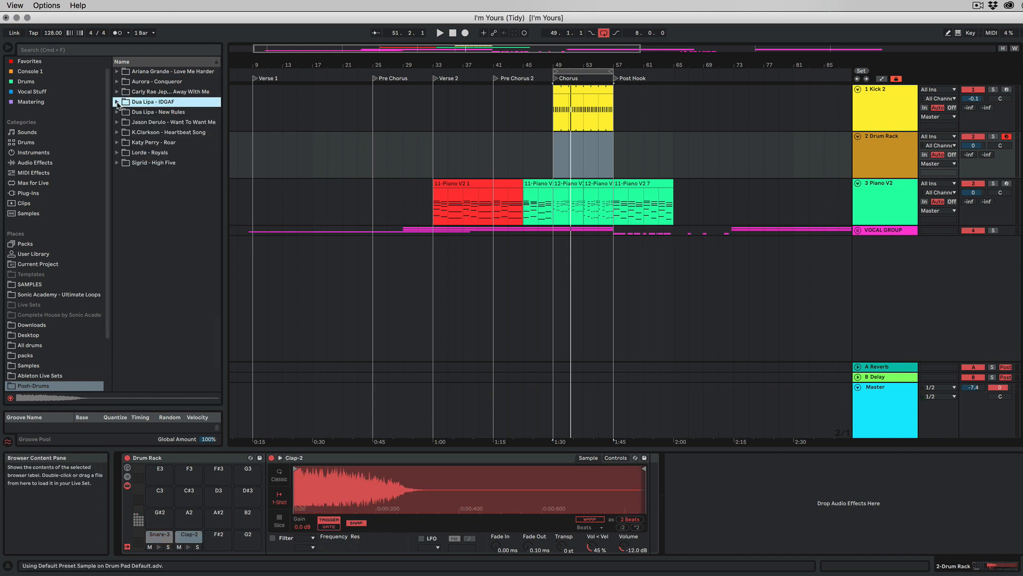
Check the Dua Lipa - New Rules kit for claps and load Clap-2 from the Jason Derulo kit onto the F#2 pad
click(117, 111)
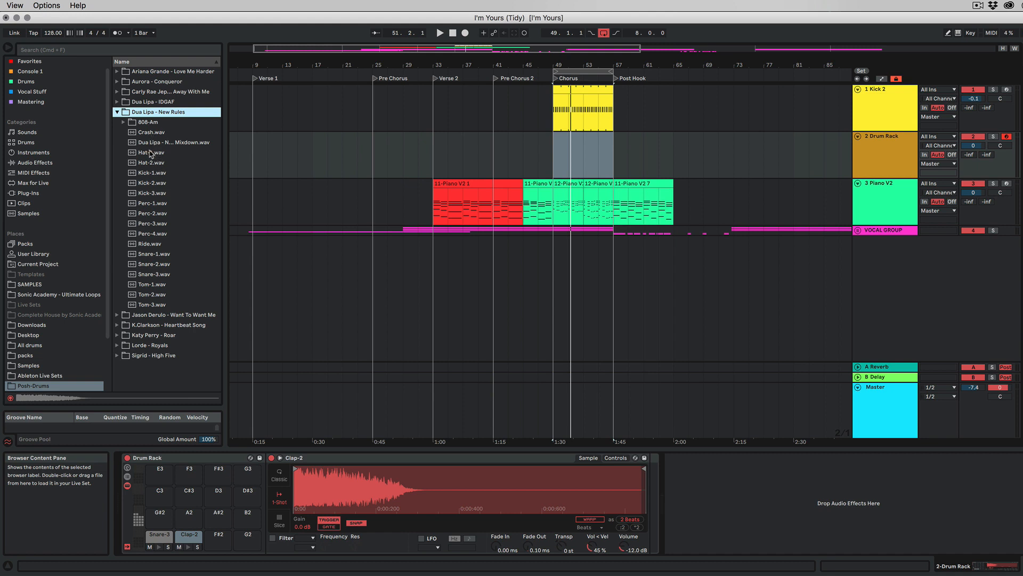
click(117, 113)
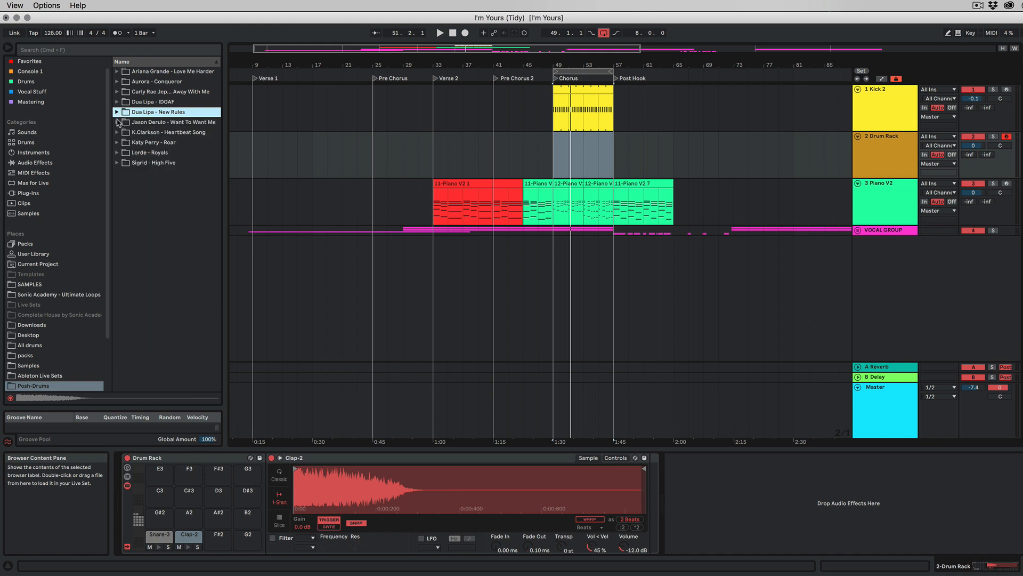
click(117, 122)
click(147, 136)
click(149, 143)
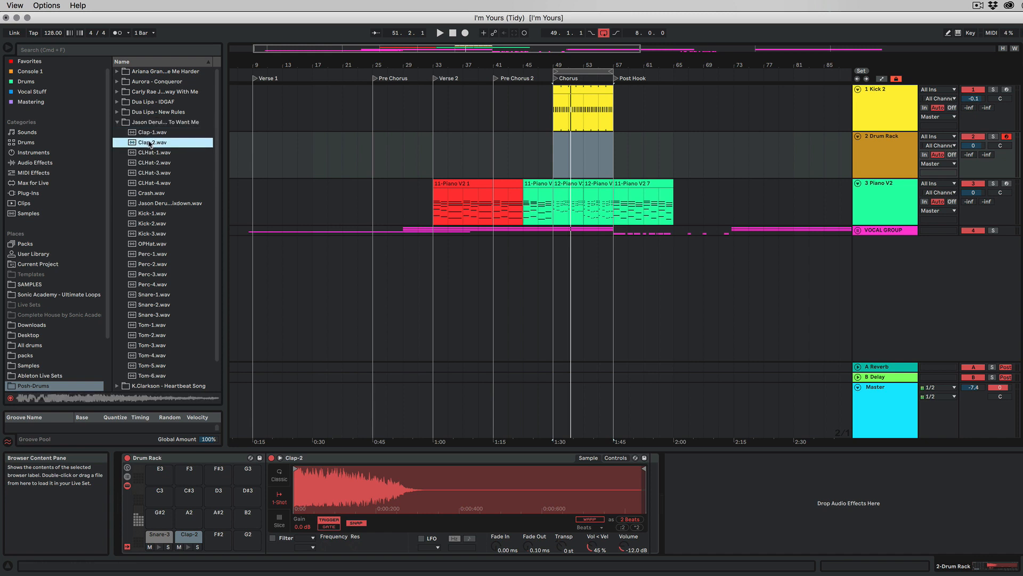
drag(75, 575, 226, 536)
click(119, 124)
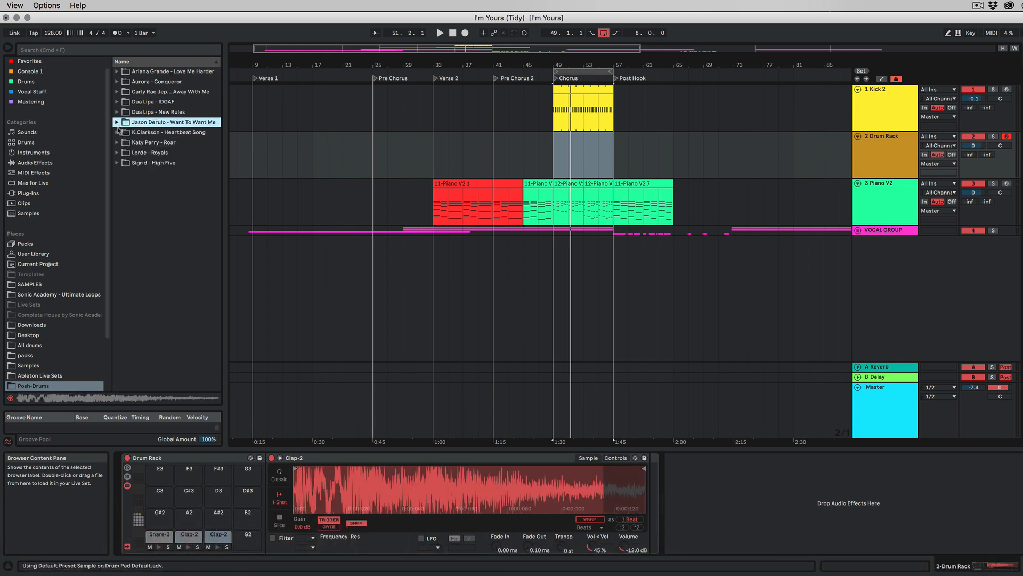
Audition the K.Clarkson - Heartbeat Song claps and load Clap-1 to Clap-4 onto the Drum Rack pads starting at G2
click(117, 132)
click(154, 143)
click(152, 153)
click(153, 163)
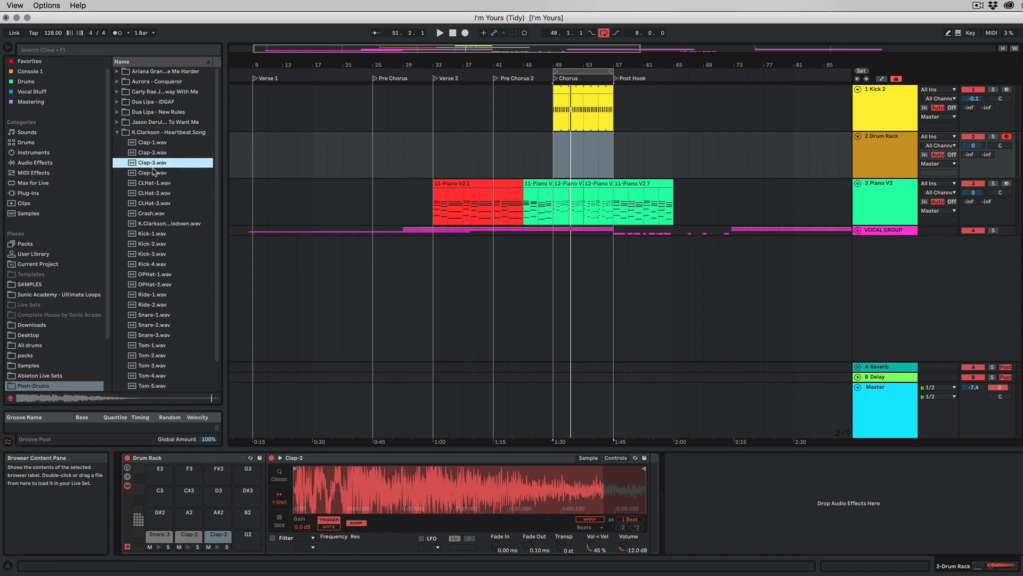
click(155, 172)
shift+click(153, 144)
drag(153, 145, 245, 536)
click(118, 132)
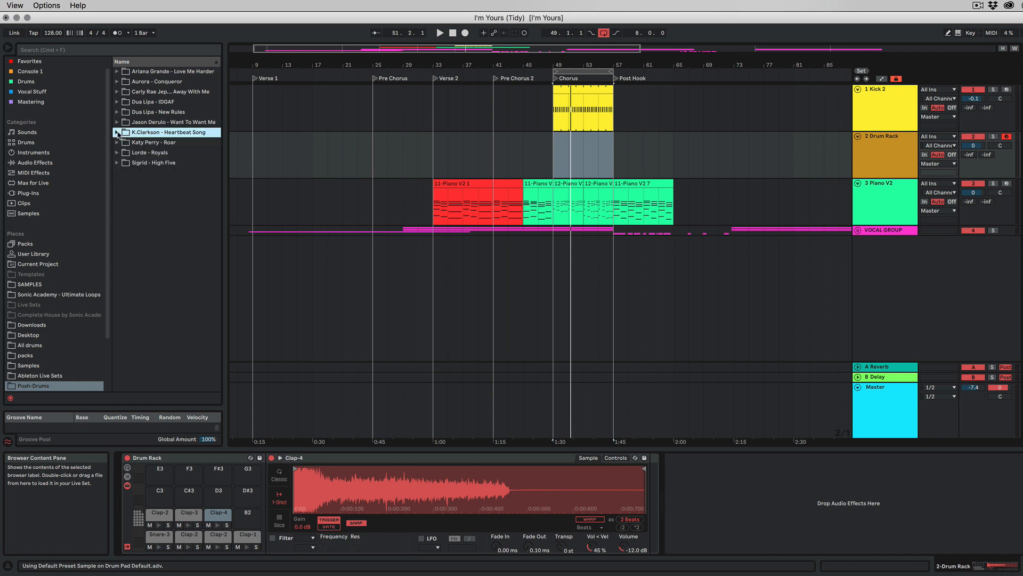
Audition the Katy Perry - Roar claps and load Clap-3 onto the Drum Rack's B2 pad
click(119, 142)
click(151, 154)
click(152, 163)
click(153, 173)
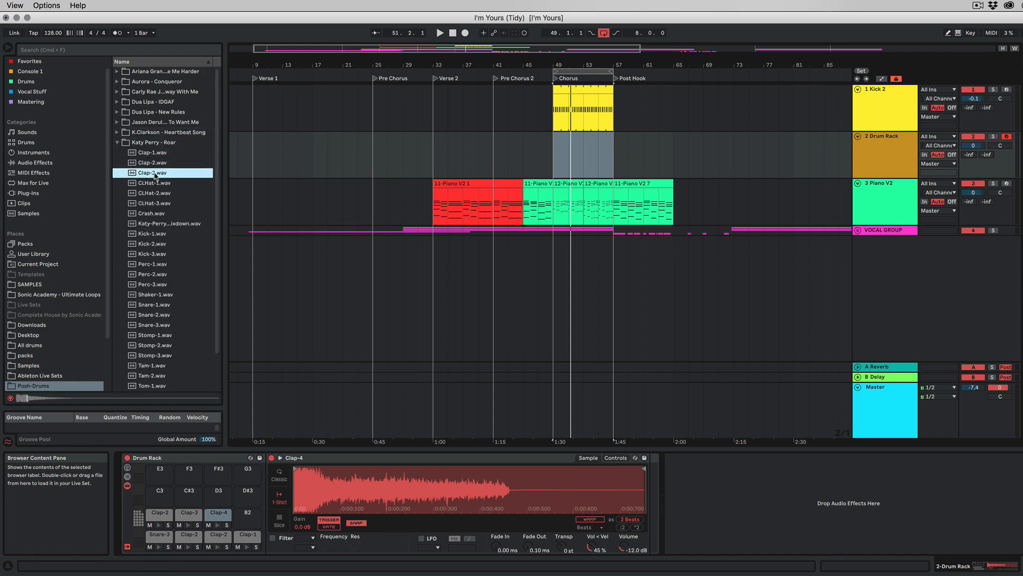
drag(152, 173, 246, 515)
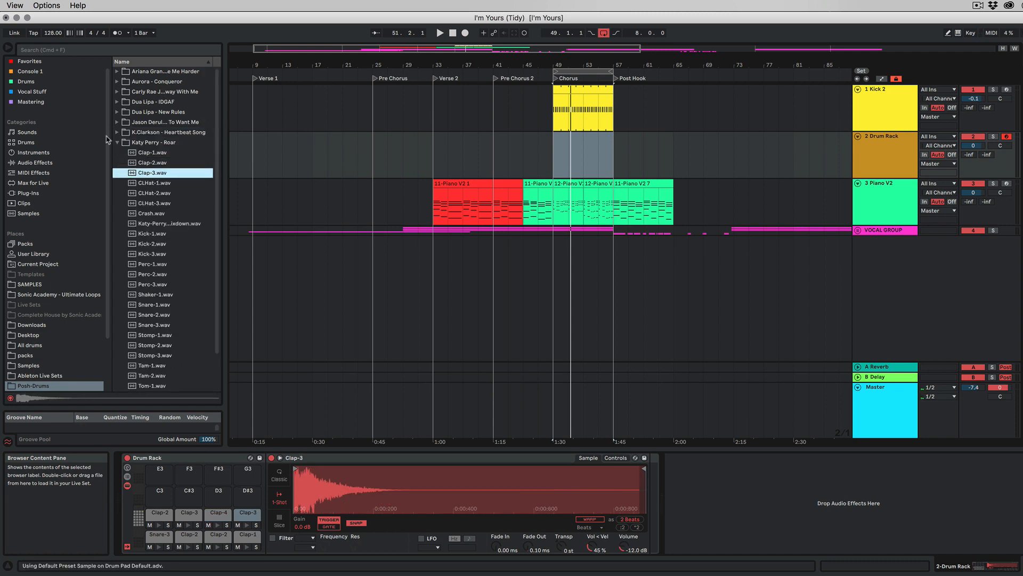
Audition the Lorde - Royals claps and load Clap-1 to Clap-3 onto the Drum Rack pads starting at C3
click(117, 143)
click(117, 153)
click(152, 163)
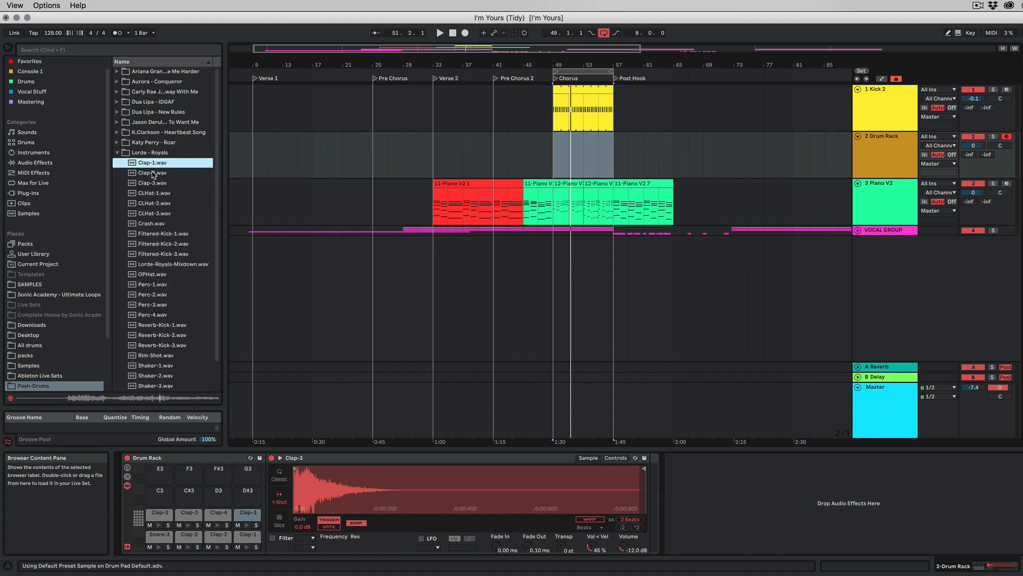
click(152, 173)
click(154, 183)
shift+click(151, 163)
drag(152, 162, 161, 500)
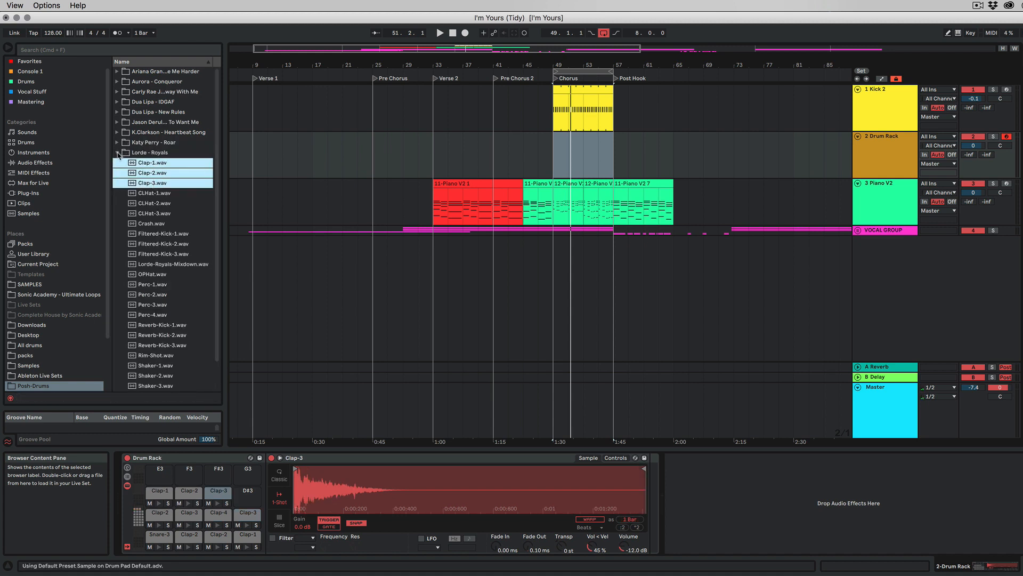
Audition Clap-1 and Clap-2 in the Sigrid - High Five kit
click(117, 152)
click(118, 165)
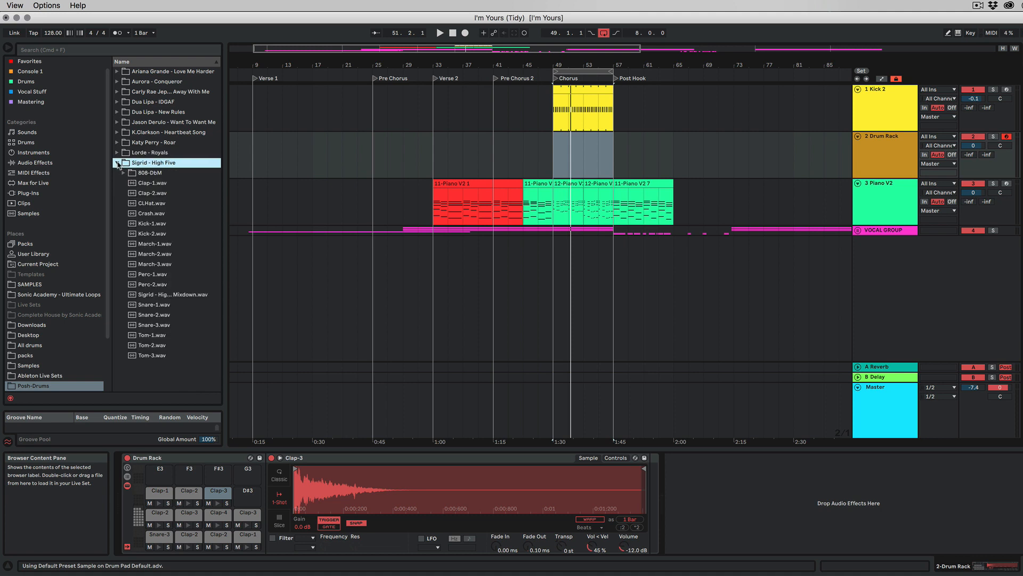
click(151, 183)
click(152, 194)
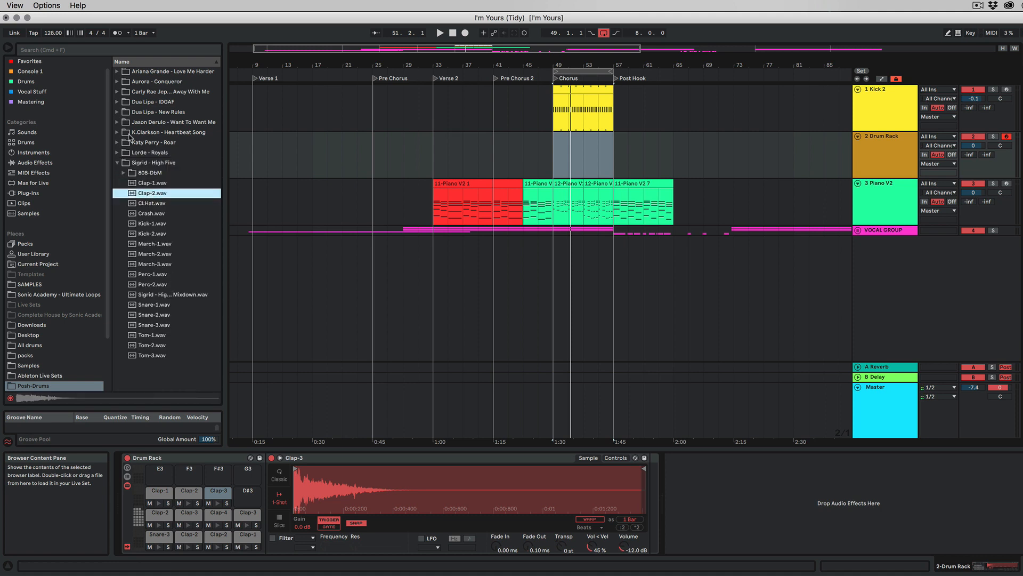
click(118, 163)
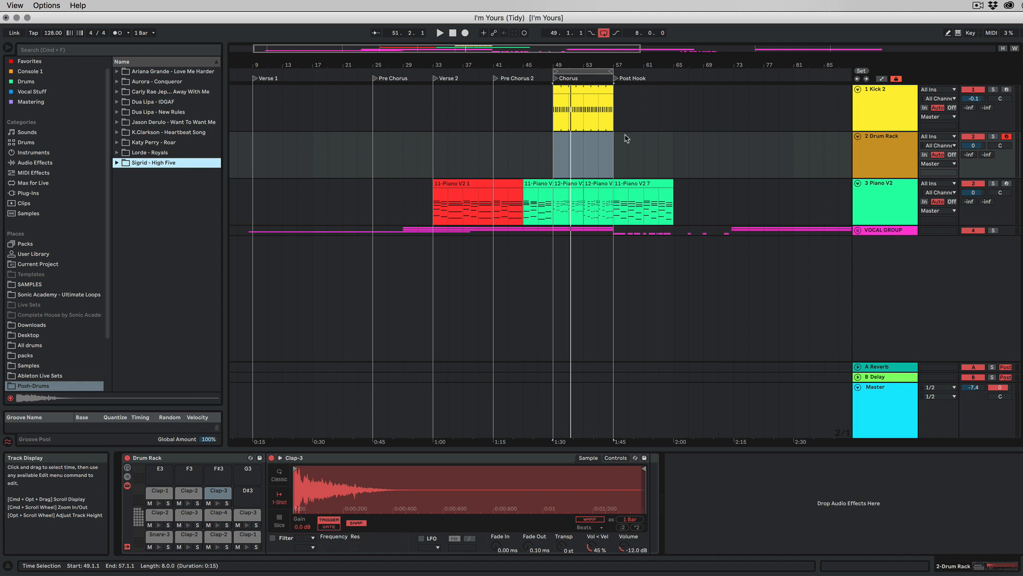
Create an empty two-bar MIDI clip on the Drum Rack track at the start of the Chorus and start playback
double_click(562, 136)
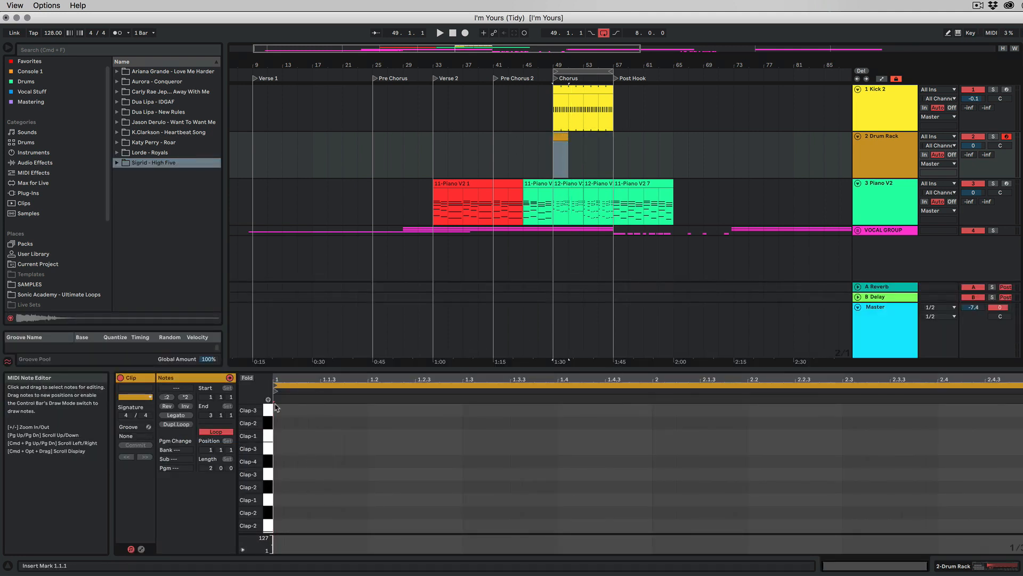
drag(297, 369, 296, 265)
key(space)
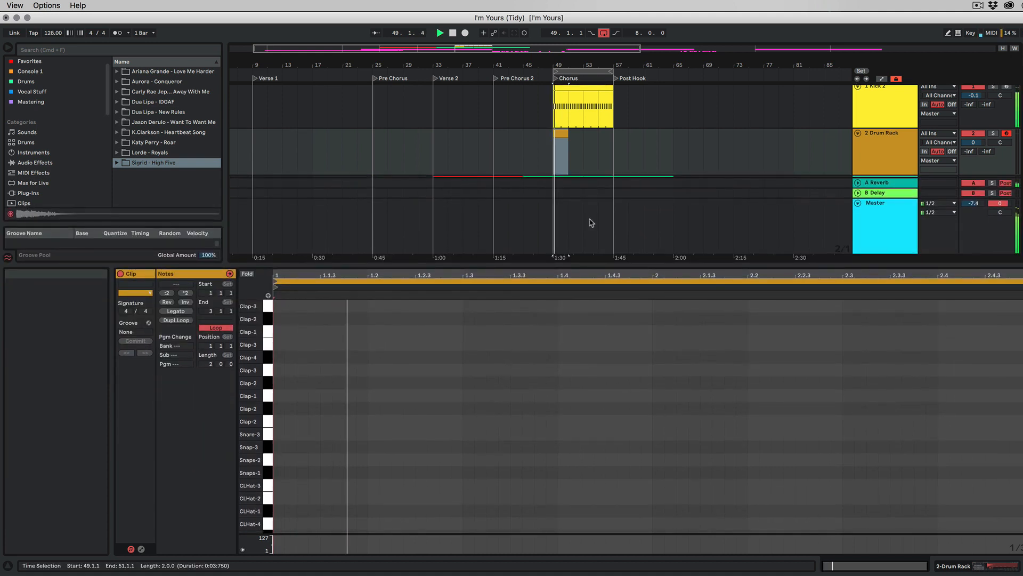
drag(577, 266, 587, 343)
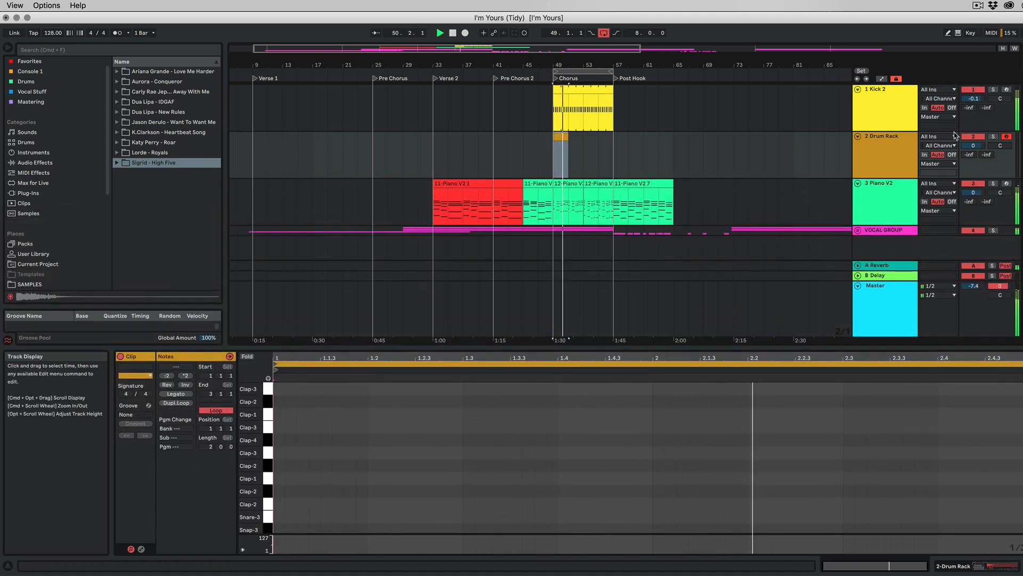
Solo the Kick 2 and Drum Rack tracks together and extend the Drum Rack clip to the end of the Chorus
click(993, 90)
super+click(993, 136)
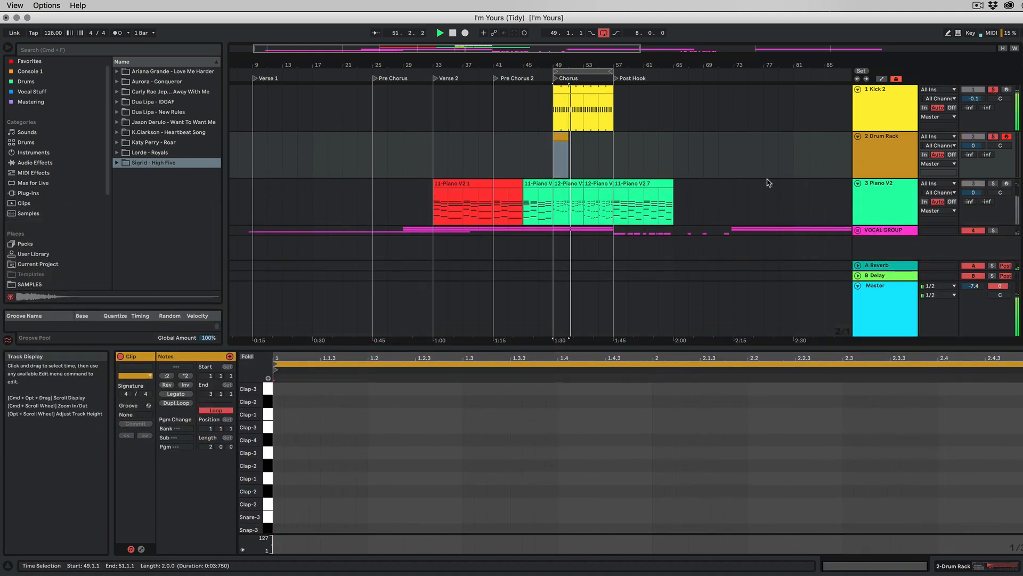
drag(568, 137, 614, 138)
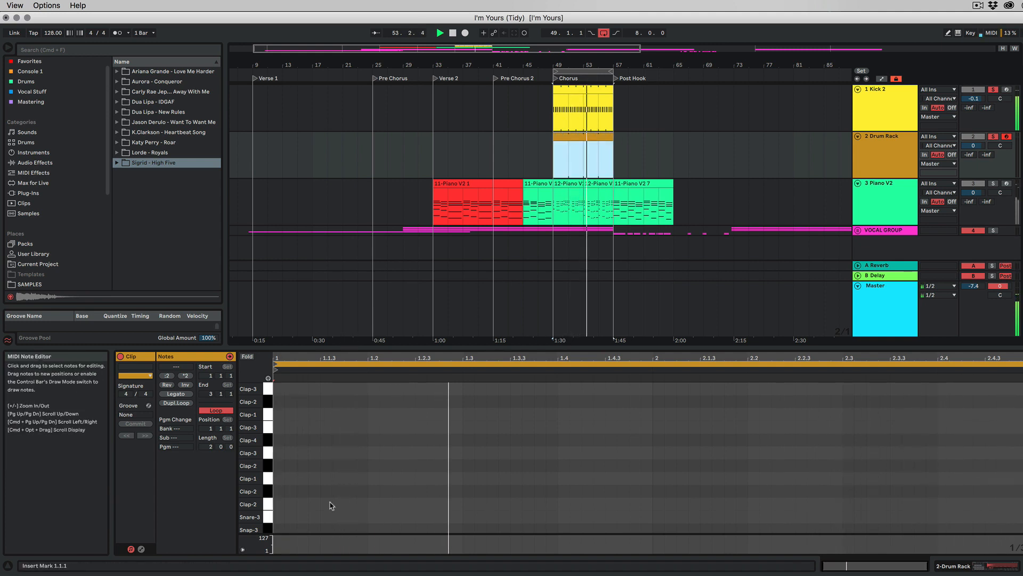
Set the Drum Rack clip's note grid to 1/16 and turn on note preview
drag(251, 503, 240, 418)
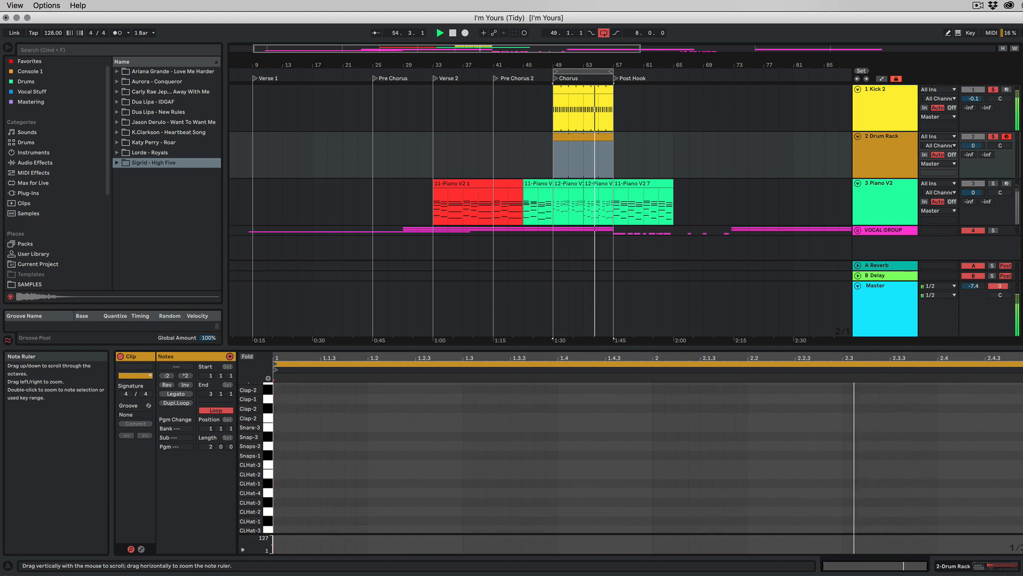
drag(309, 347, 308, 196)
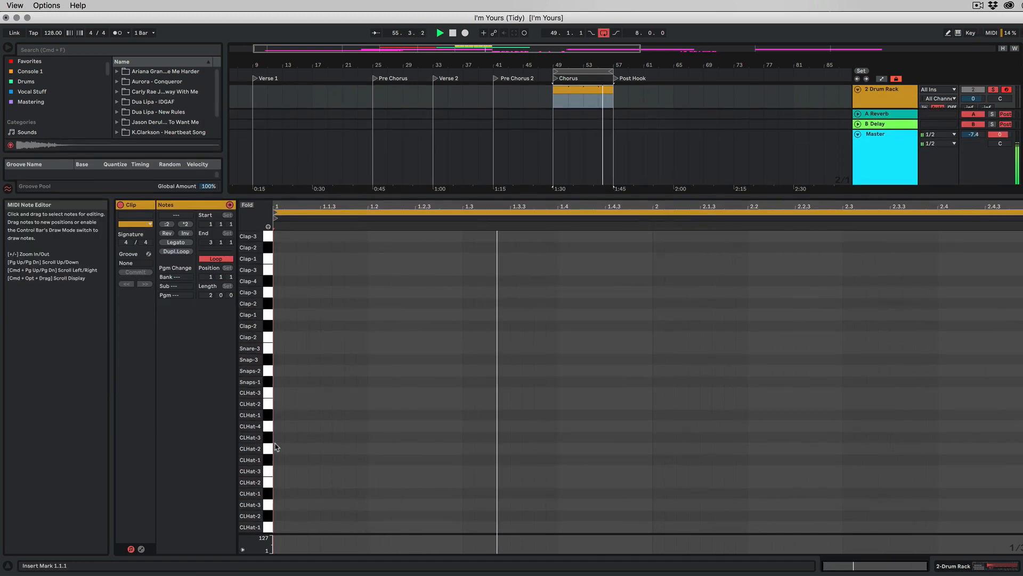
right_click(387, 460)
click(460, 419)
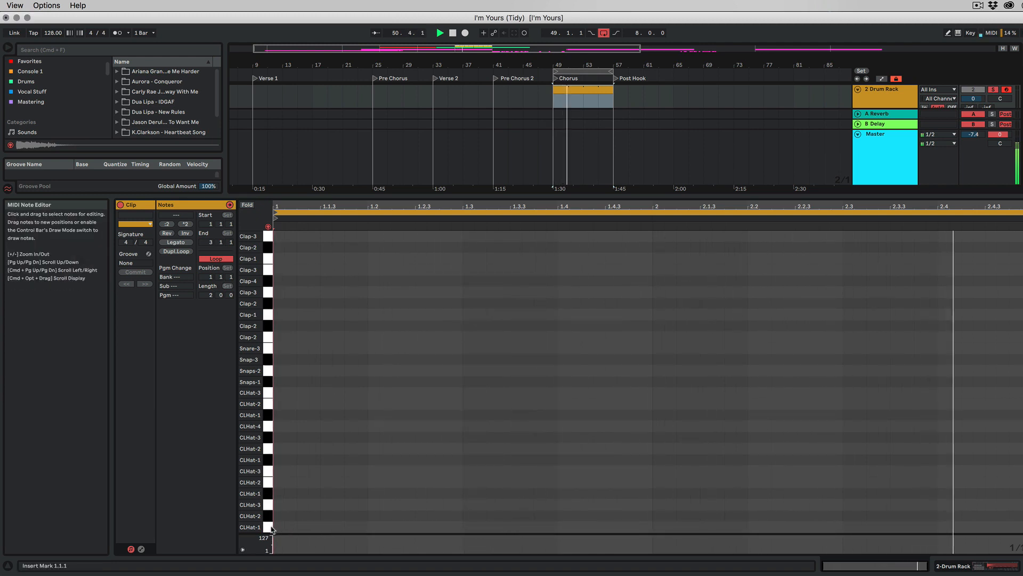
Audition the closed hats and add CLHat-3 notes on F1 at every offbeat of the two-bar pattern, from 1.1.3 to 2.4.3
click(268, 494)
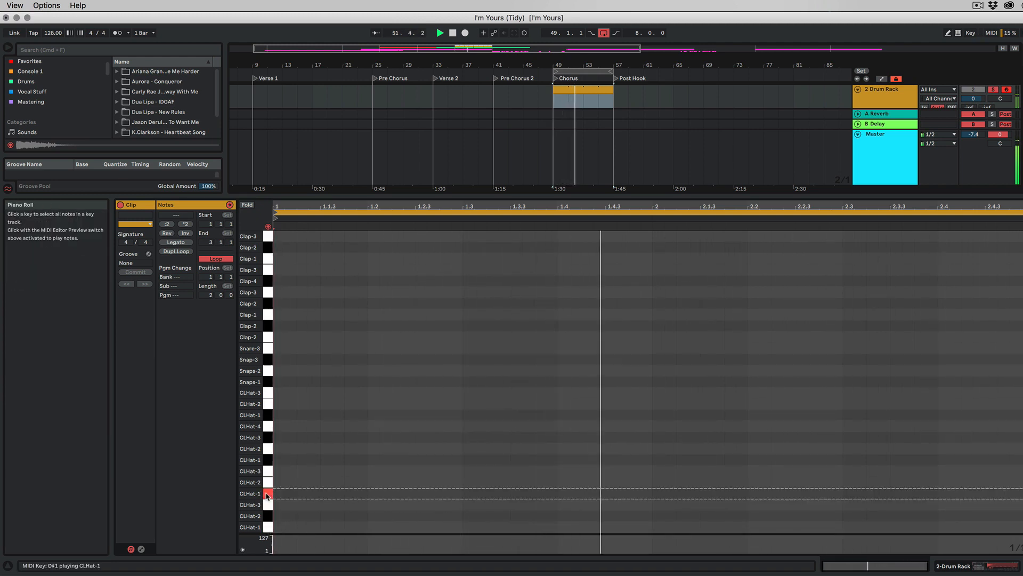
click(269, 461)
click(268, 472)
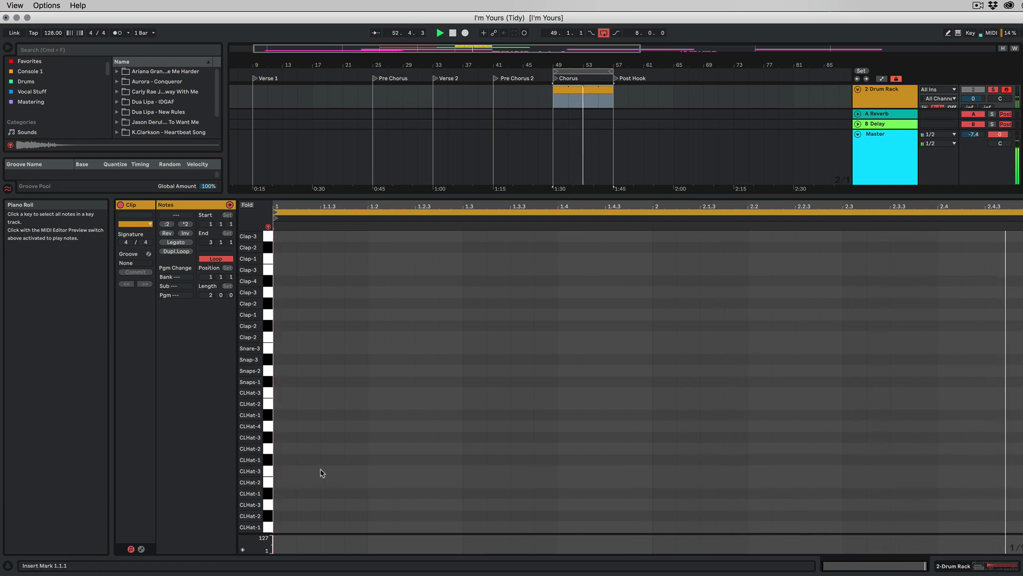
double_click(322, 471)
double_click(427, 471)
double_click(523, 471)
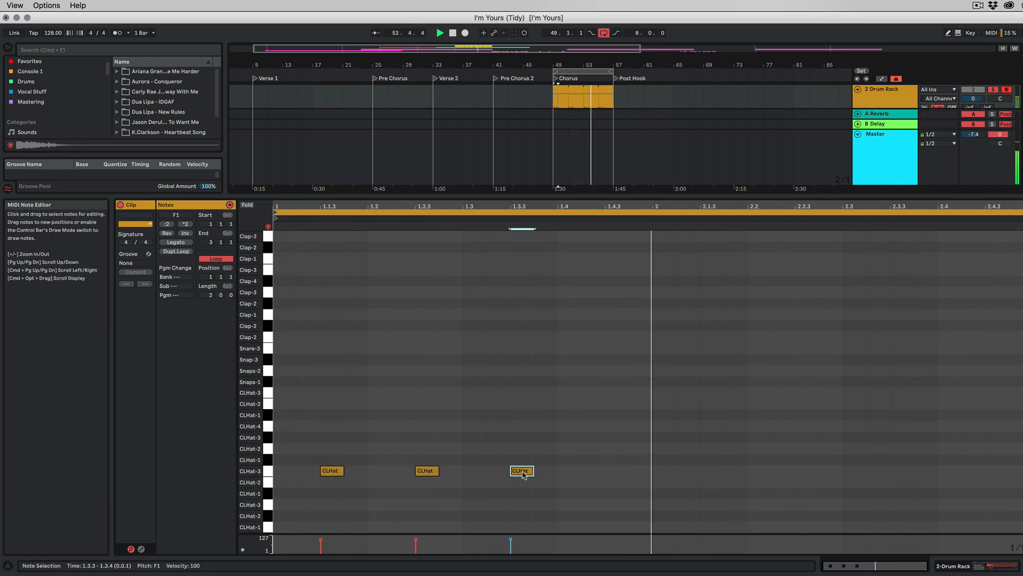
double_click(617, 471)
click(701, 473)
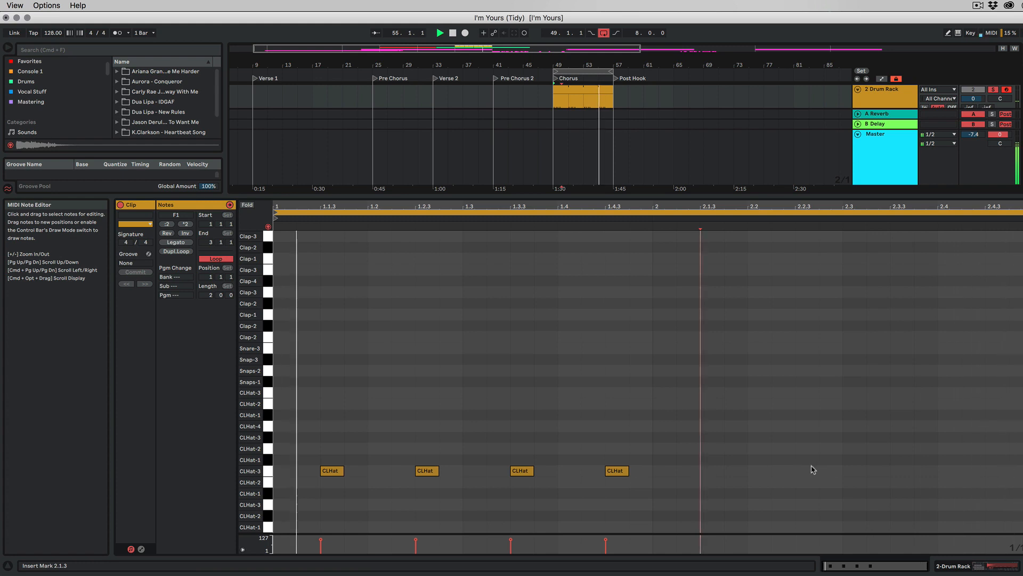
double_click(703, 472)
double_click(806, 471)
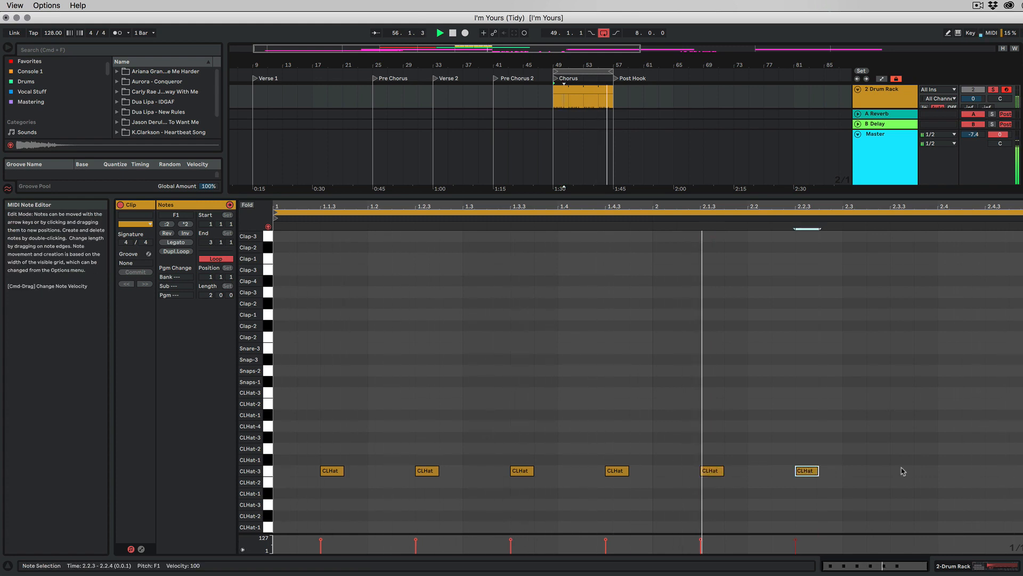
double_click(902, 471)
double_click(996, 471)
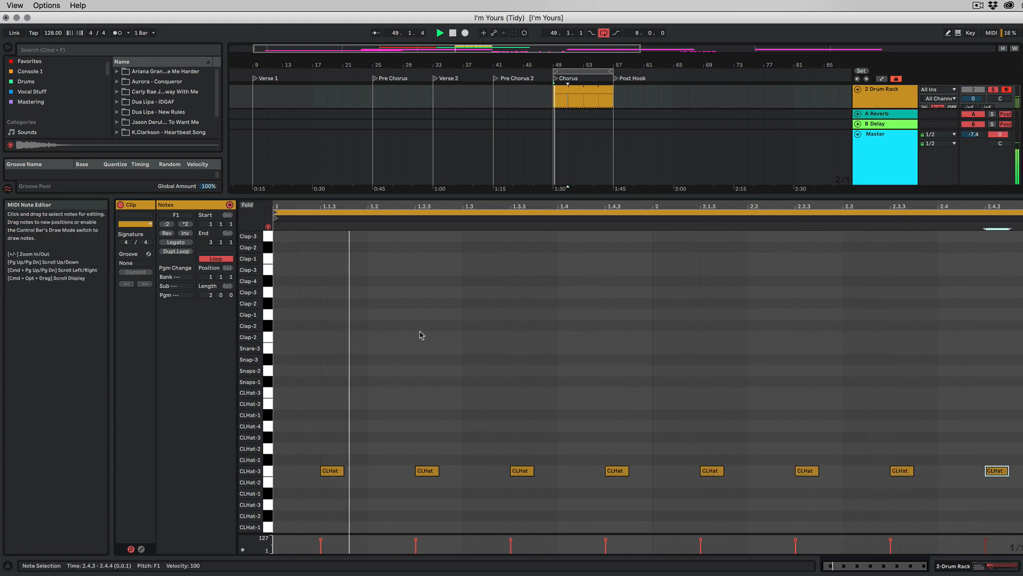
Compare the Drum Rack's claps against the beat and place an F#2 Clap-2 note on beat 1.2
click(270, 315)
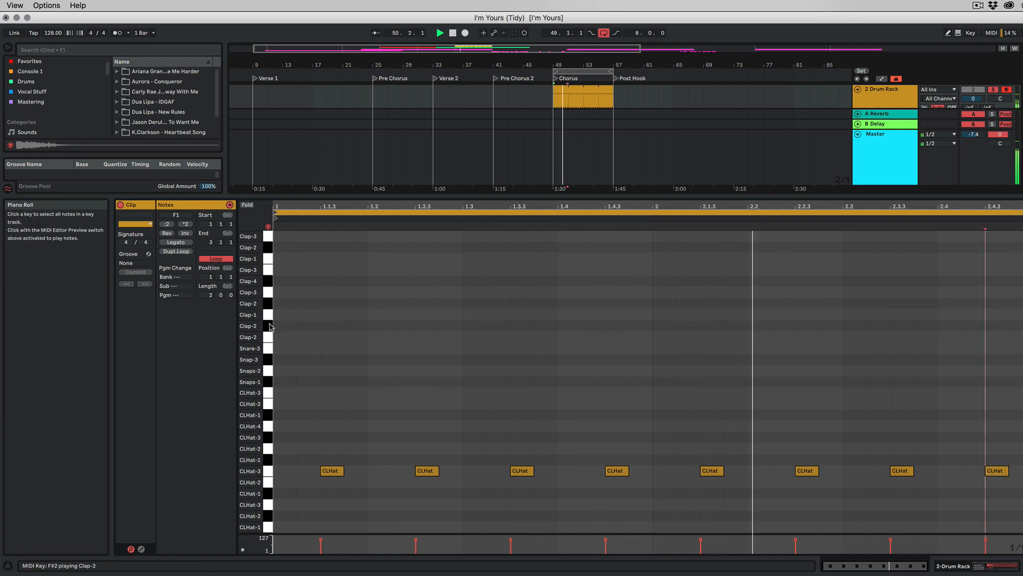
click(270, 327)
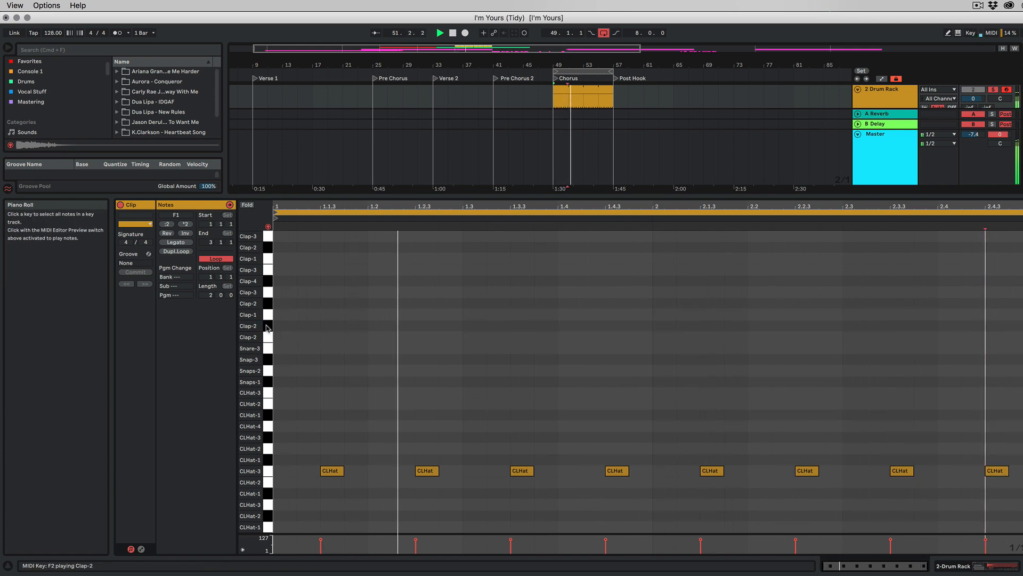
click(269, 260)
click(269, 271)
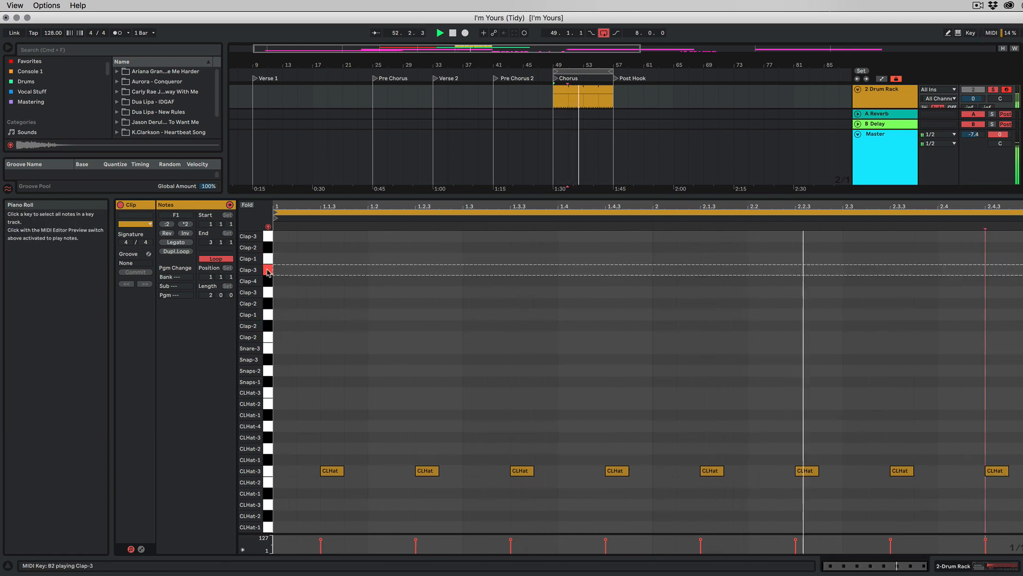
click(269, 260)
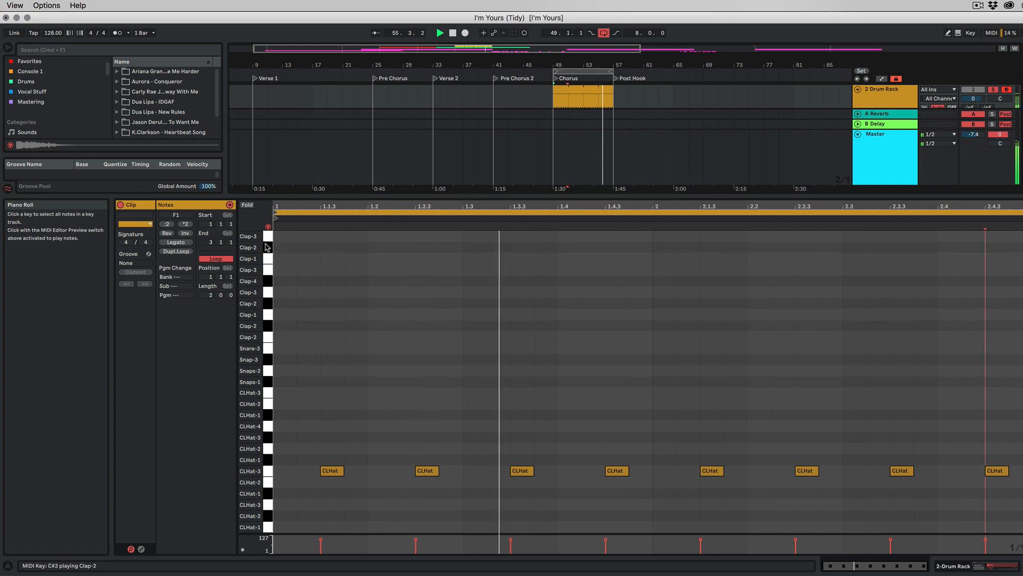
click(269, 270)
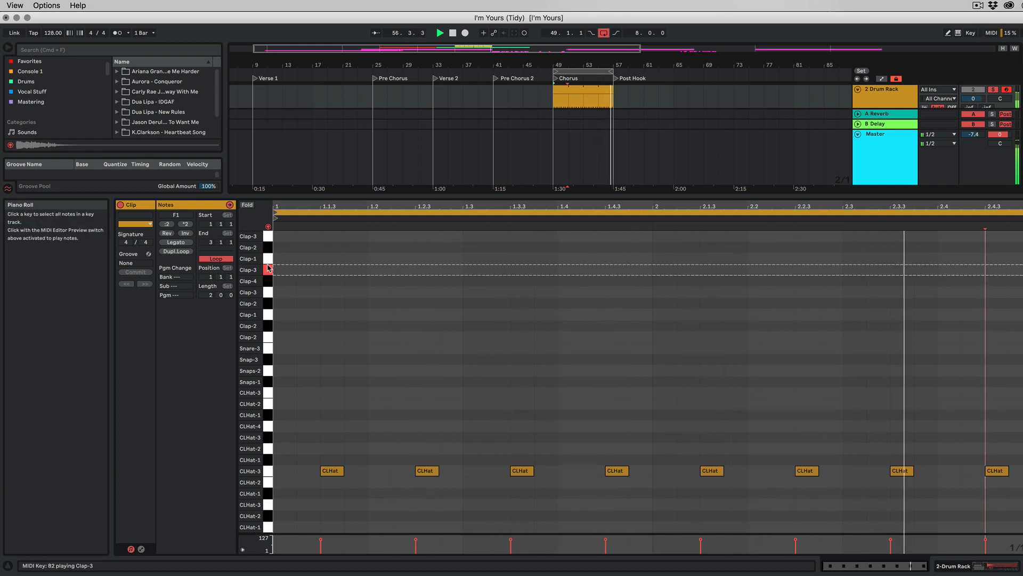
click(269, 282)
click(264, 306)
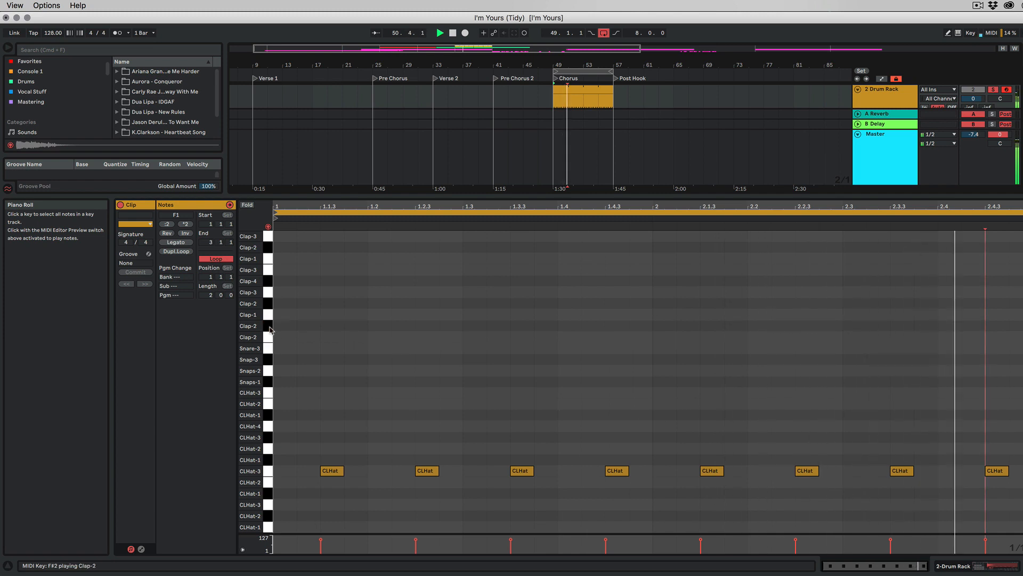
double_click(478, 326)
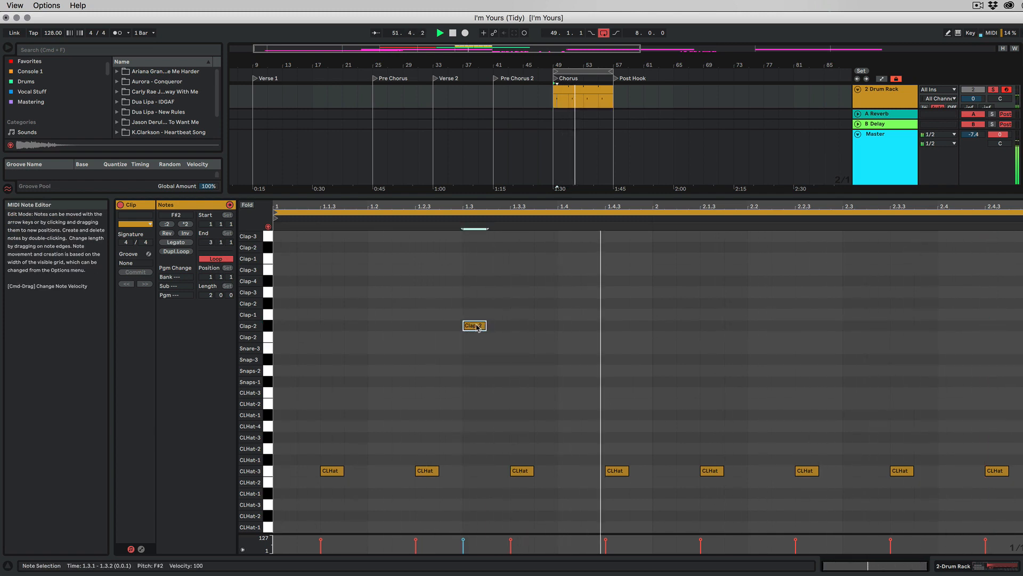
drag(478, 329, 378, 329)
key(space)
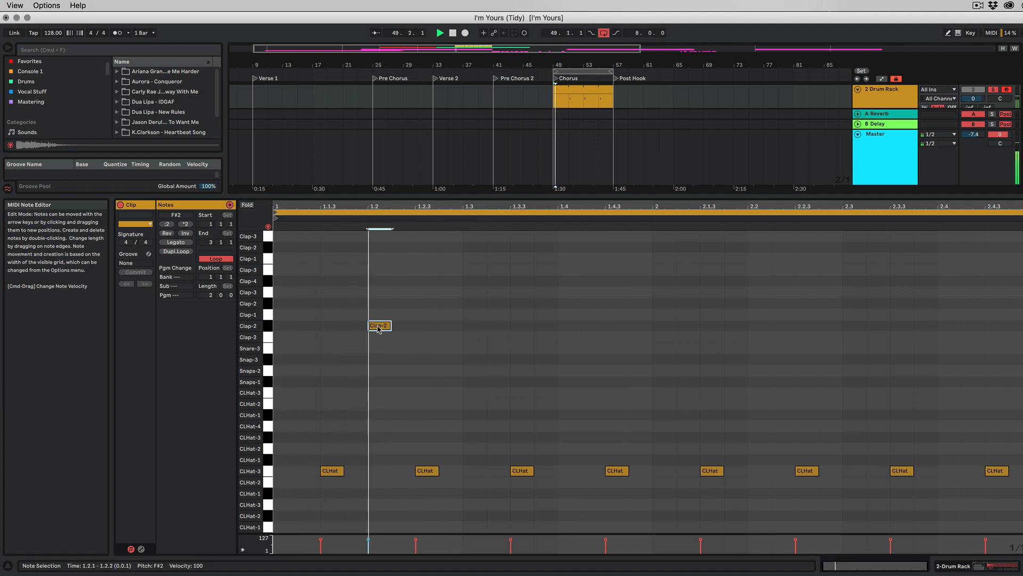
Audition the snare and snaps, and layer Snaps-2 on D2 and Snaps-1 on C#2 just ahead of the clap at beat 1.2
click(266, 339)
click(266, 349)
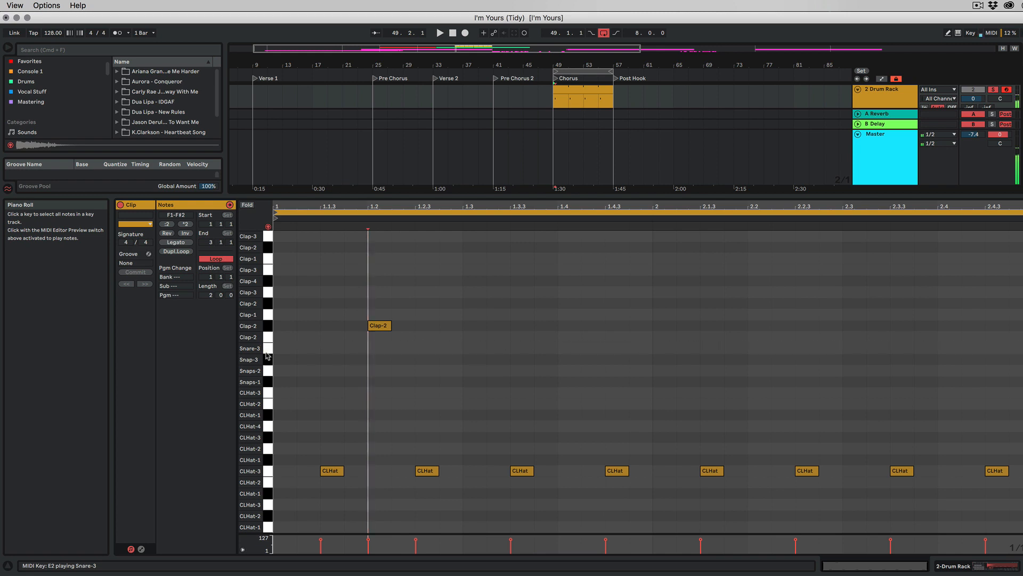
click(268, 358)
click(268, 370)
click(268, 381)
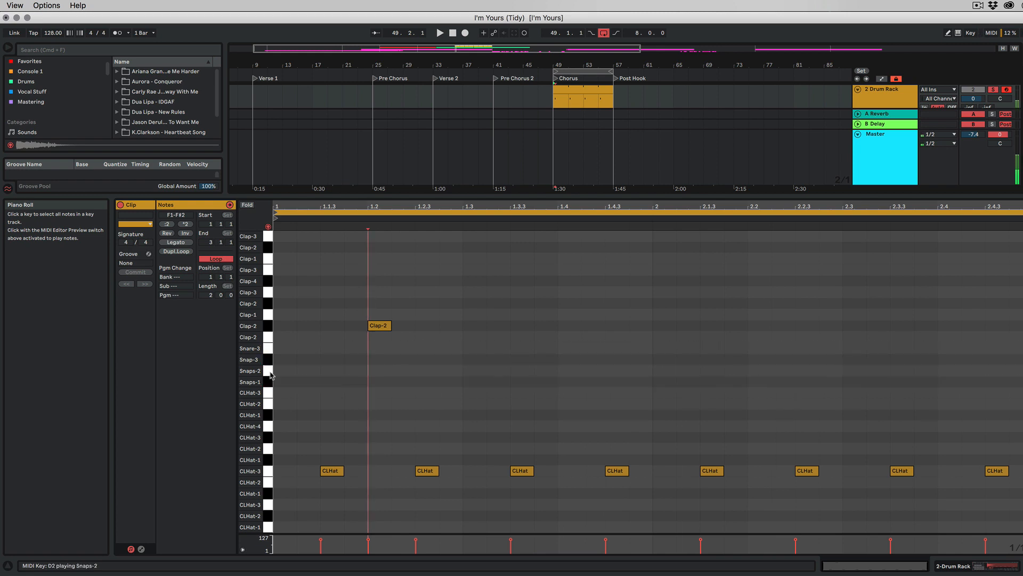
double_click(376, 371)
drag(375, 373, 378, 385)
key(space)
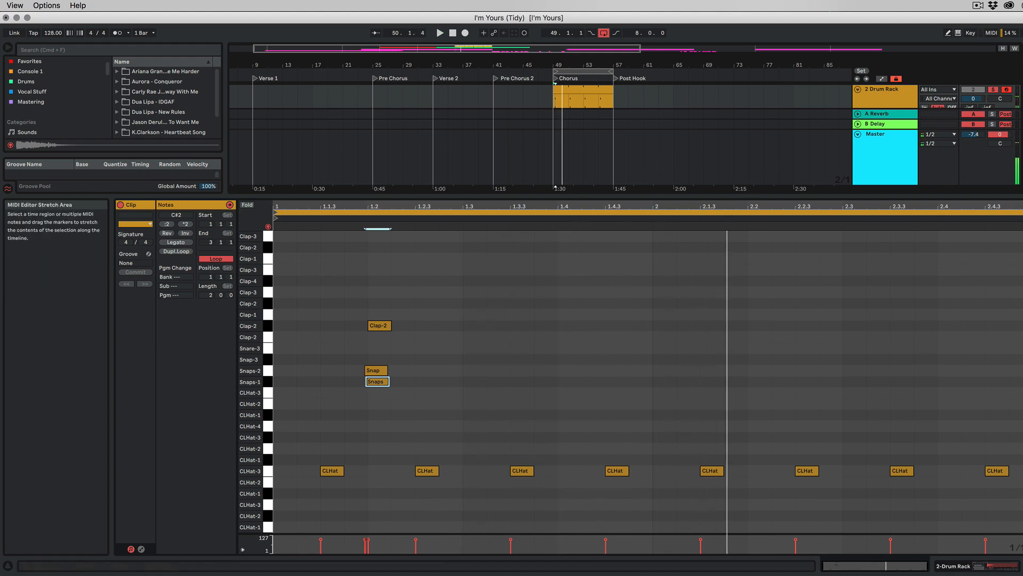
Shorten the Drum Rack clip's loop to two beats, play it back, and preview Clap-3 on B2
drag(1019, 208, 459, 206)
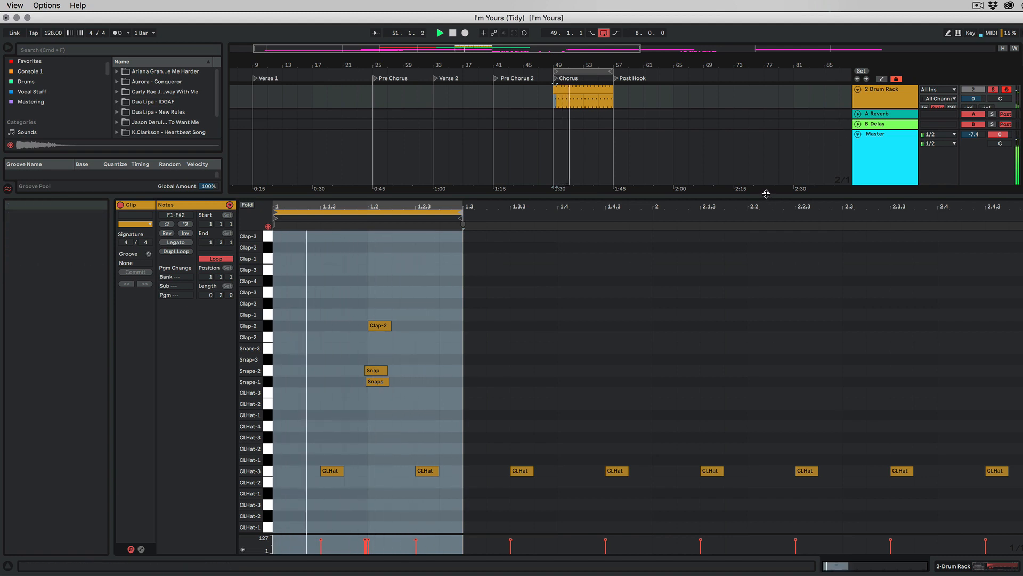
key(space)
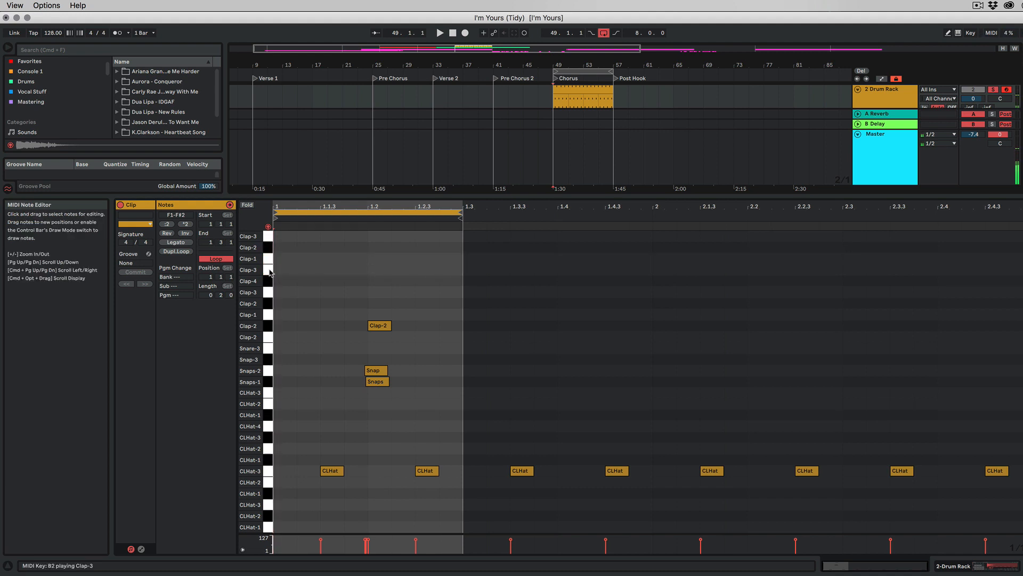
click(269, 272)
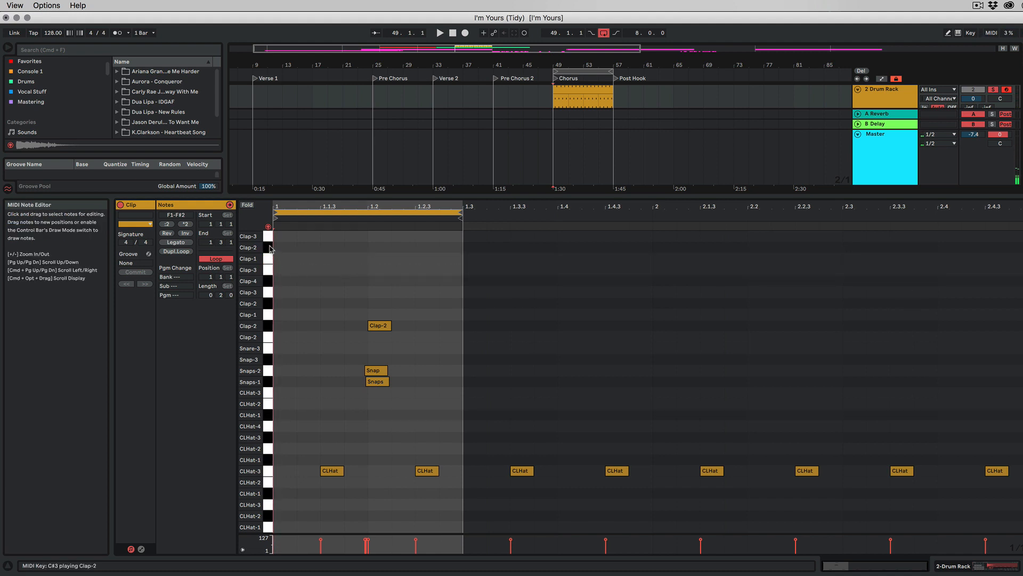
Audition the upper claps and the snaps, place a Clap-2 note on C#3 at beat 1.2, and play the loop
click(269, 247)
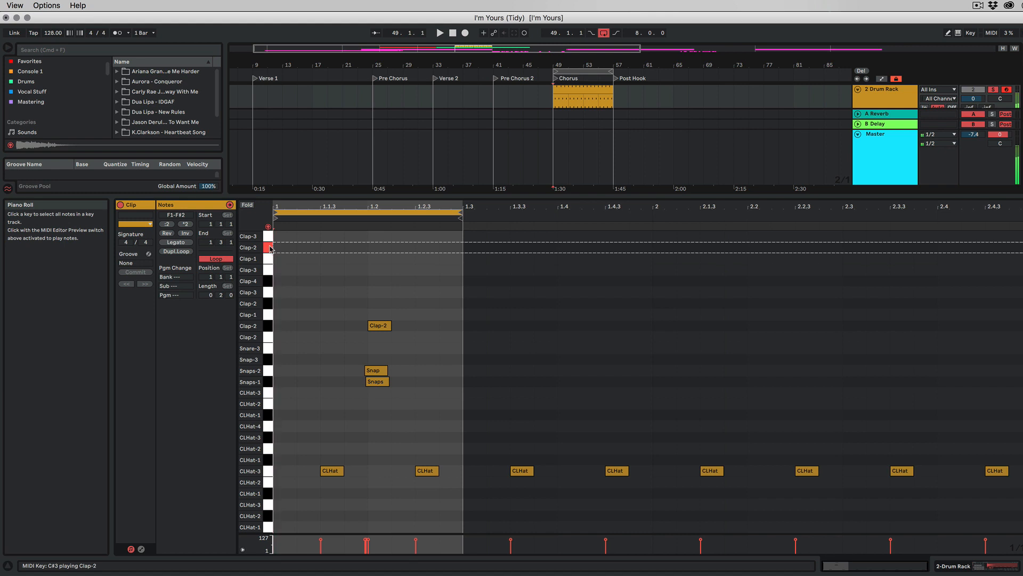
click(267, 372)
click(267, 381)
click(268, 359)
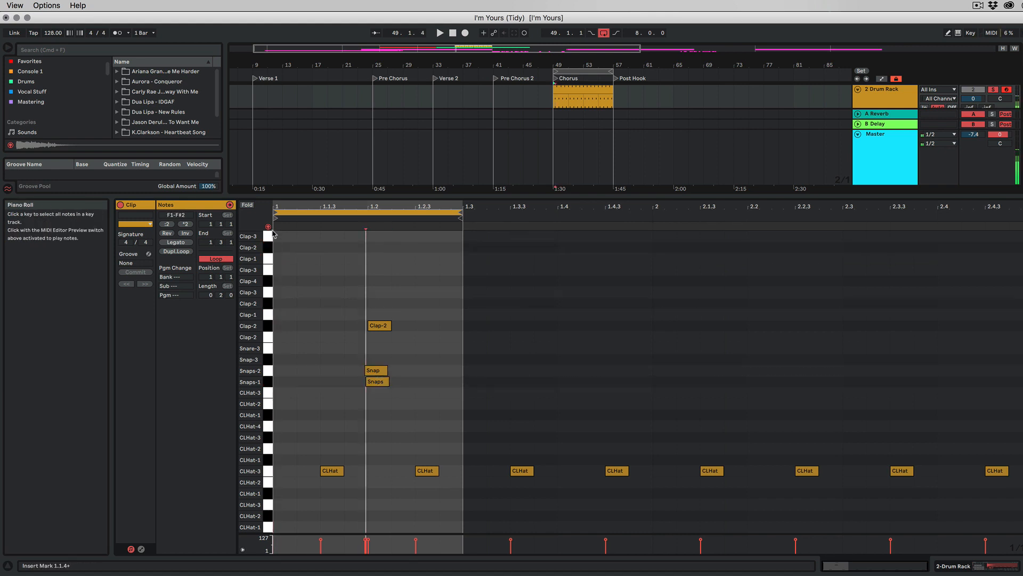
click(271, 234)
click(270, 247)
click(270, 235)
double_click(274, 249)
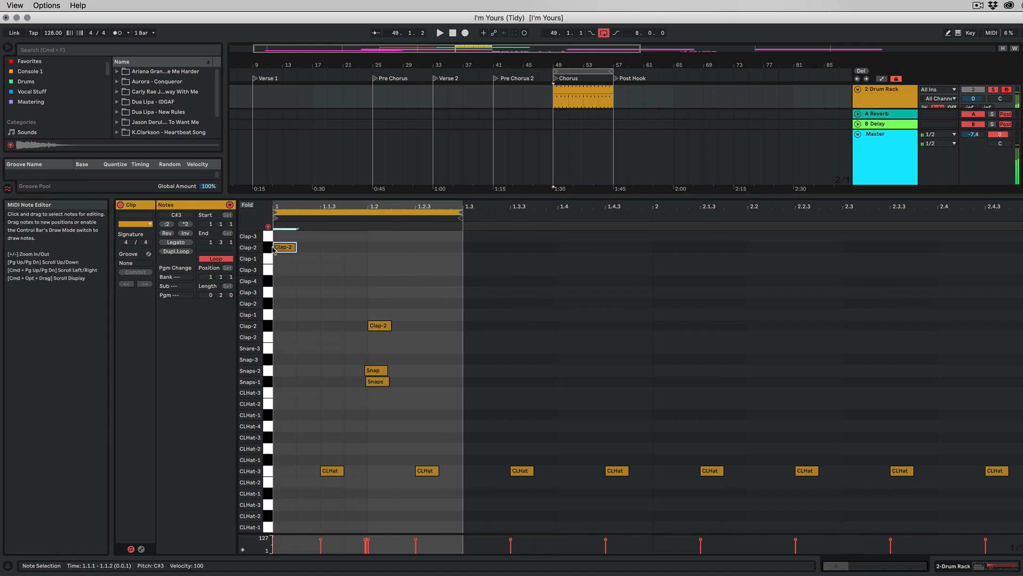
drag(292, 248, 383, 251)
key(space)
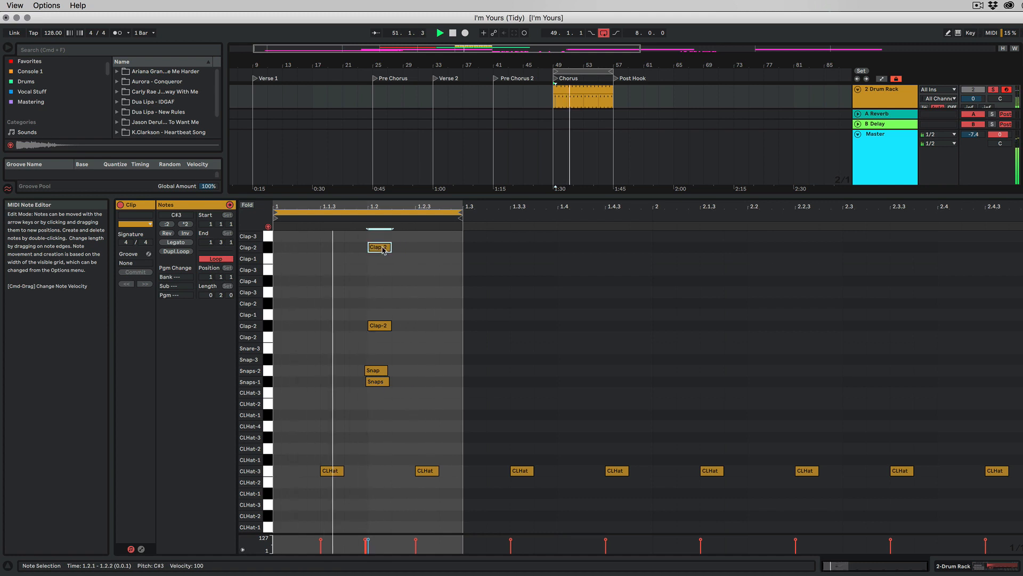
Compare the snaps, snare and claps, layer Clap-1 on C3 just ahead of beat 1.2, and play the result
click(268, 370)
click(268, 359)
click(269, 348)
click(268, 325)
click(268, 315)
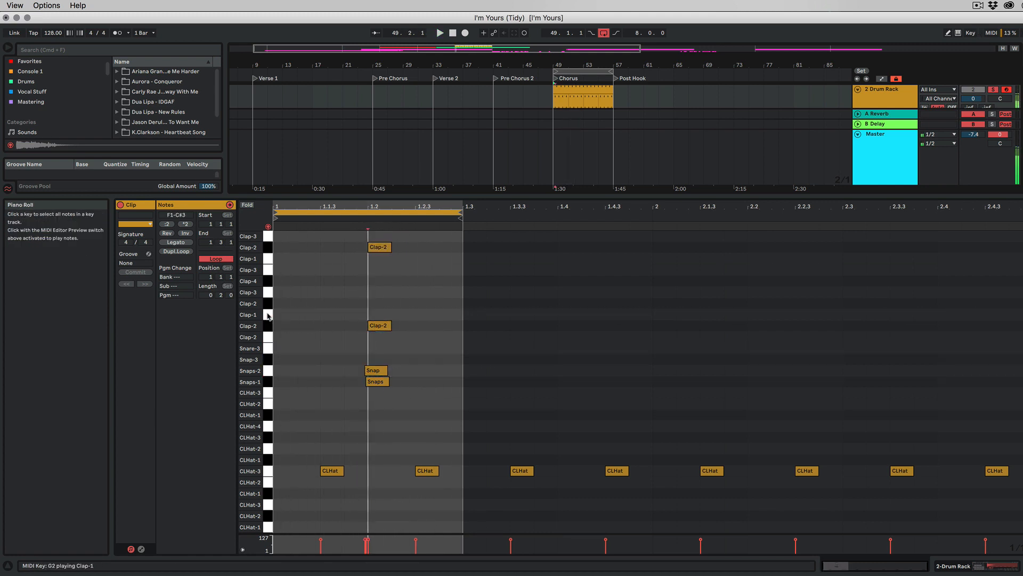
click(268, 292)
click(268, 281)
click(271, 270)
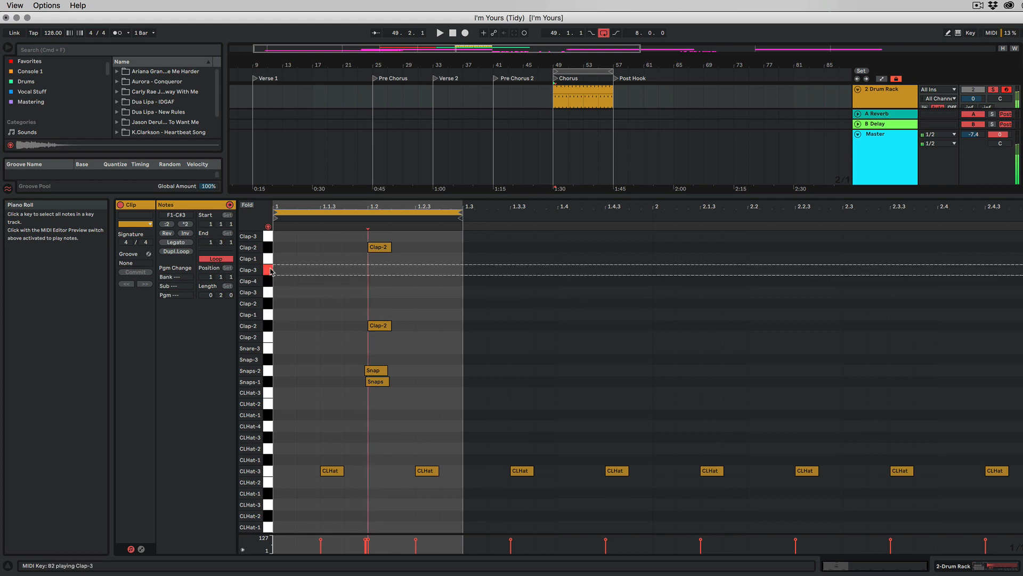
click(270, 259)
click(270, 268)
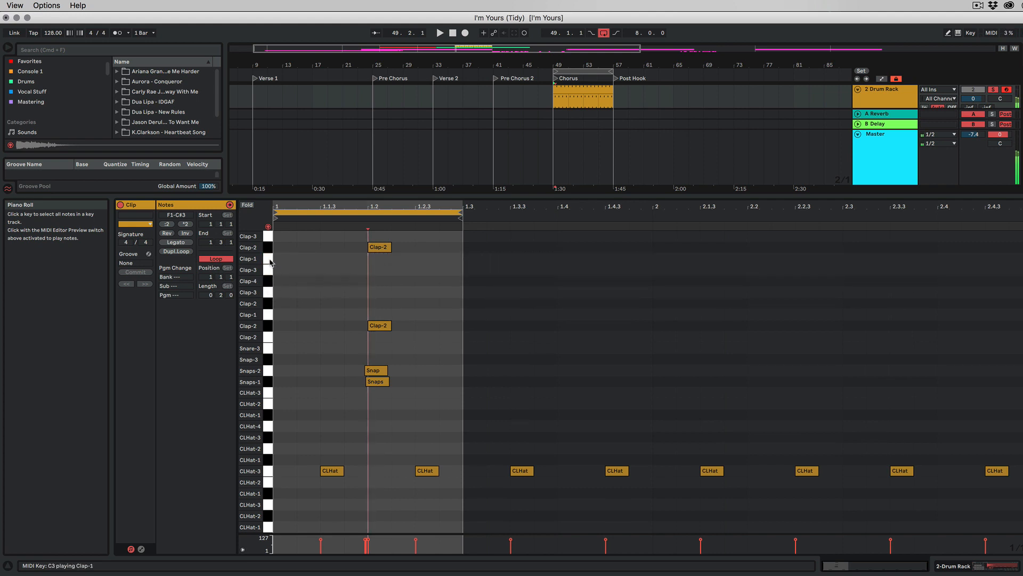
double_click(376, 259)
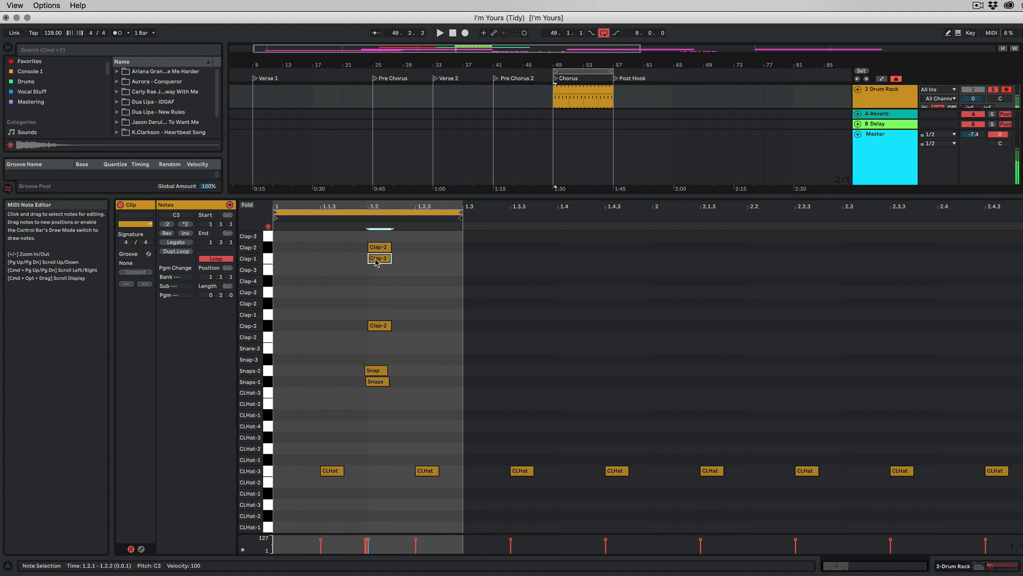
drag(376, 261, 374, 261)
key(space)
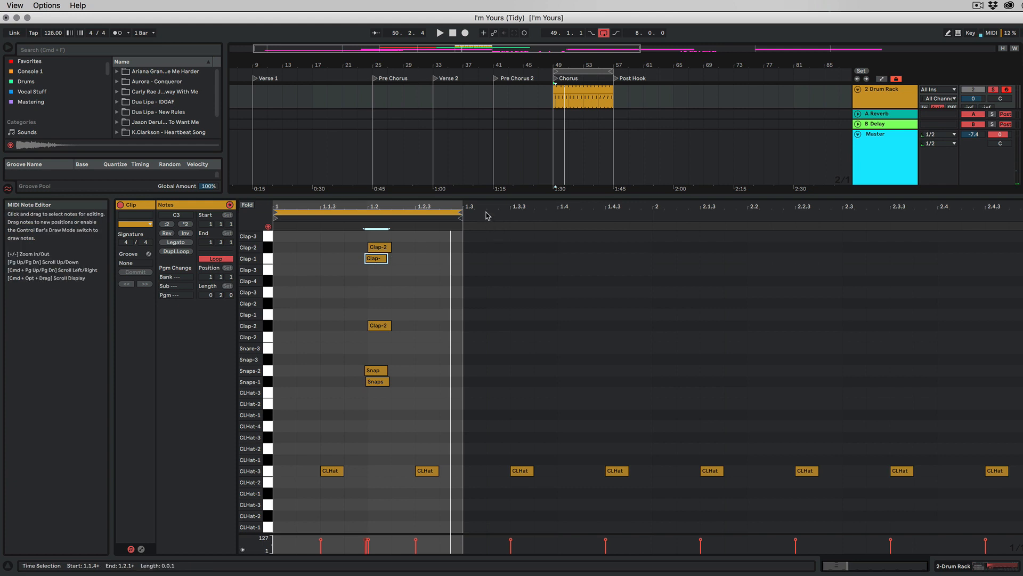
Show the Drum Rack's individual chains in the Session View mixer and bring the snap and clap chains into view during playback
drag(525, 196, 546, 385)
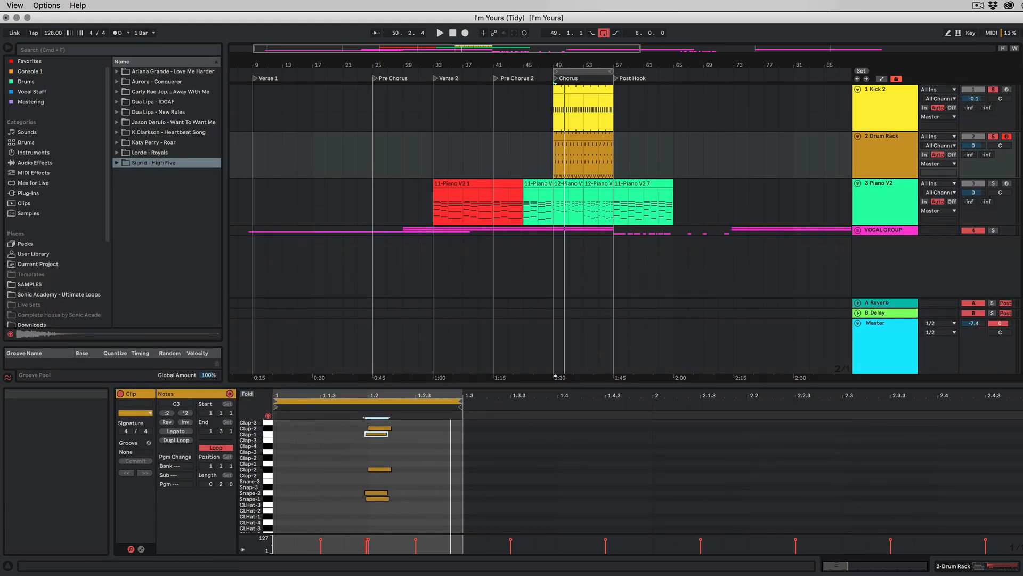
key(Tab)
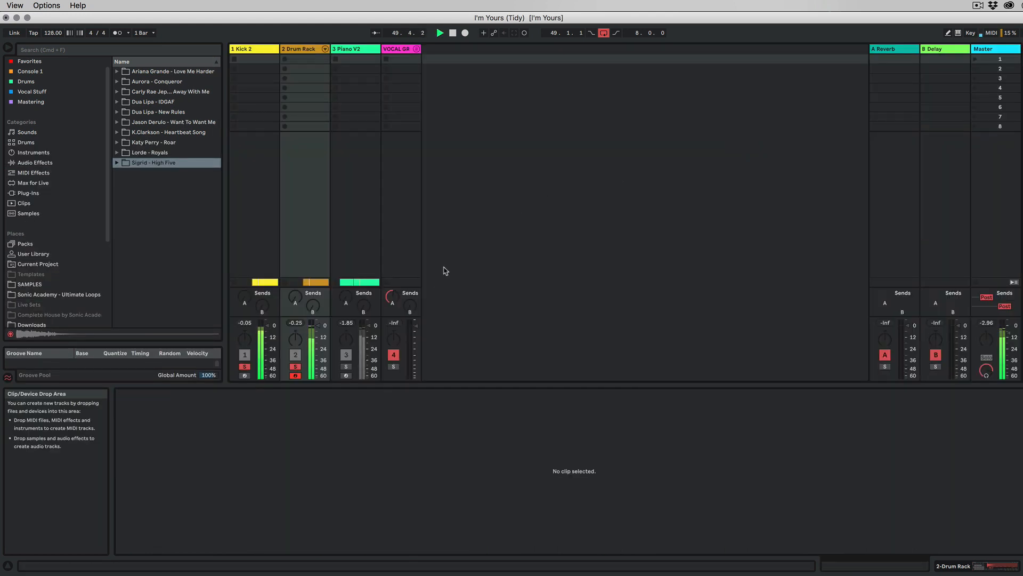
click(325, 48)
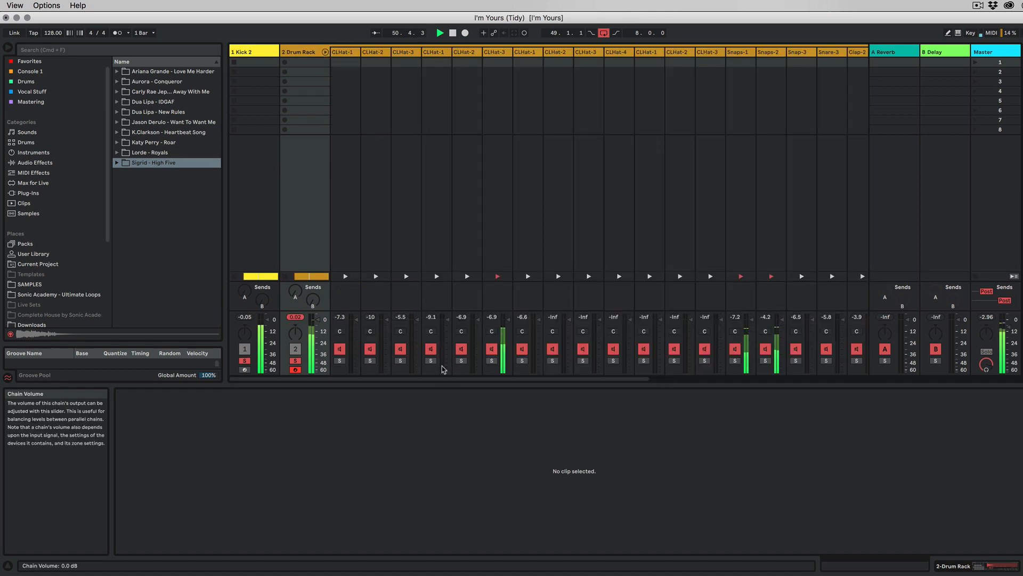
drag(421, 380, 589, 372)
key(space)
key(space)
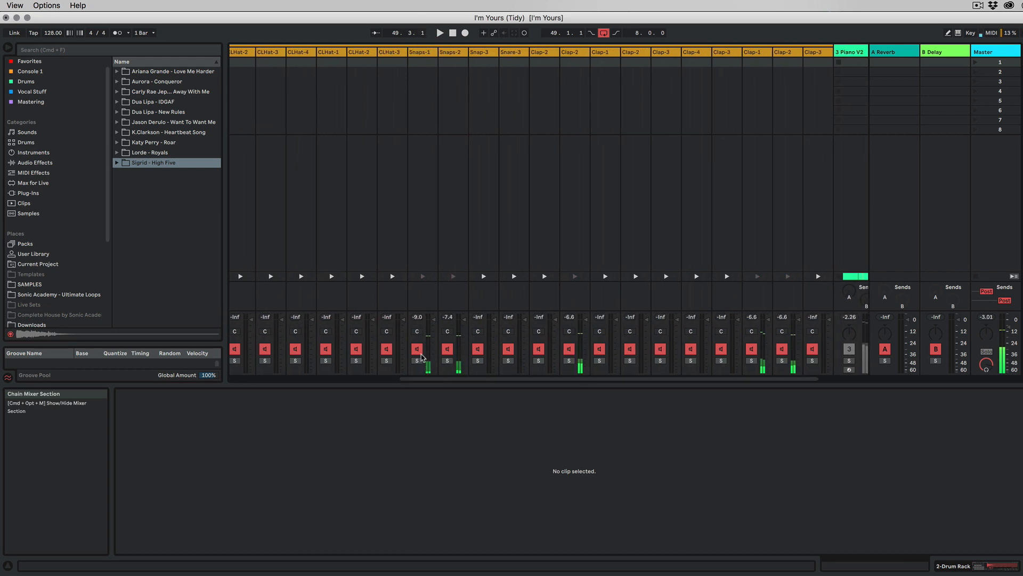
Solo the Snaps-1 and Snaps-2 chains, pan them to 38L and 30R, and unsolo them
click(417, 361)
key(space)
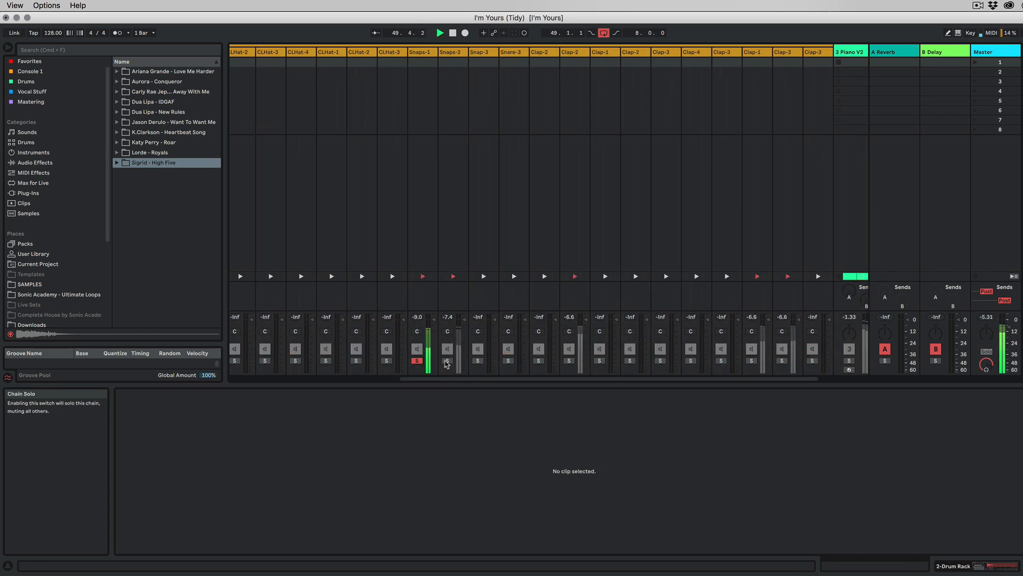
click(448, 360)
drag(416, 330, 416, 333)
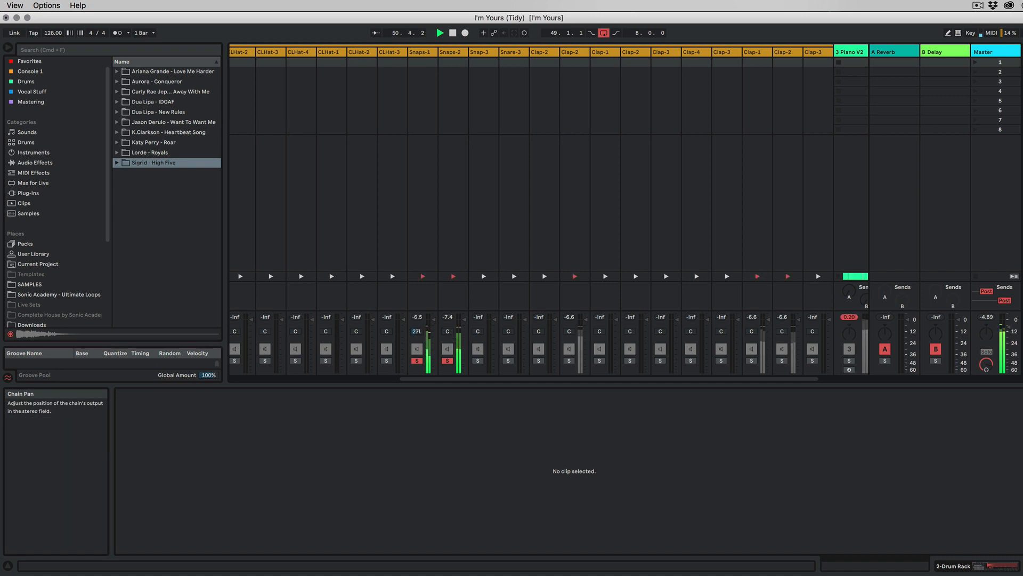
drag(417, 331, 417, 333)
click(448, 361)
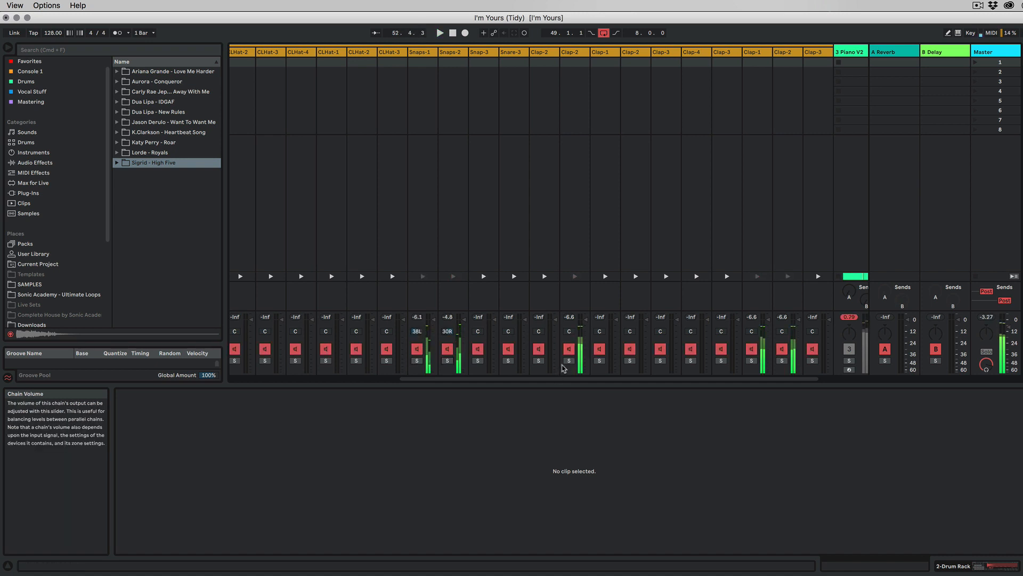
Solo the active Clap-2 chain, add an EQ Eight with a low cut at 114 Hz, and unsolo the chain
click(569, 361)
click(582, 65)
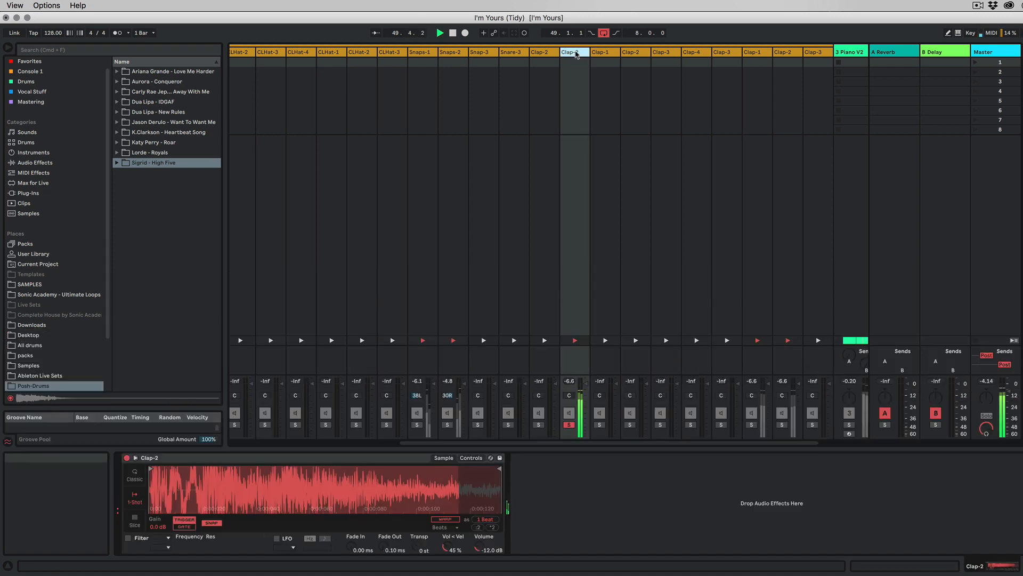
click(38, 163)
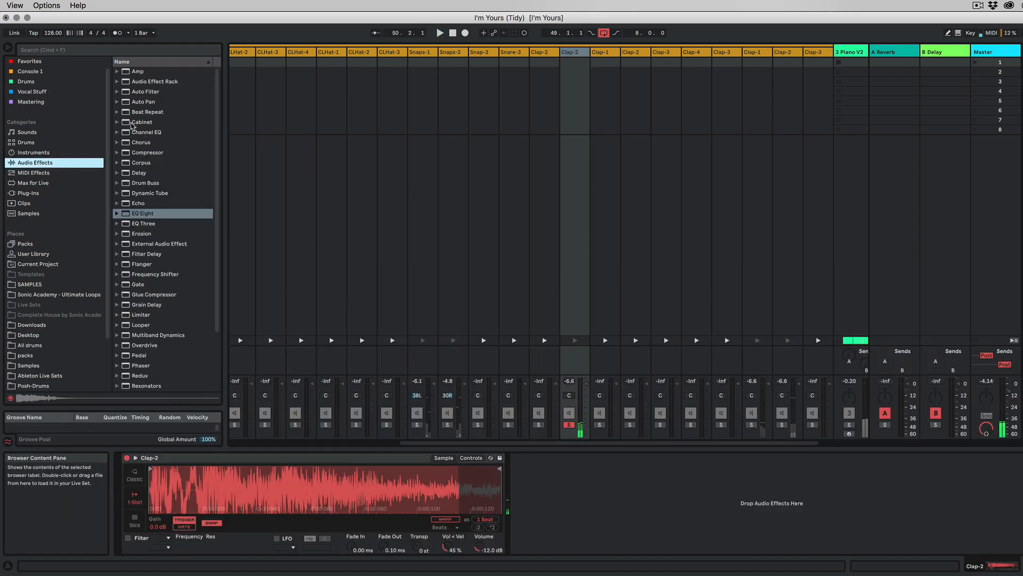
drag(129, 216, 563, 498)
key(space)
drag(625, 529, 603, 528)
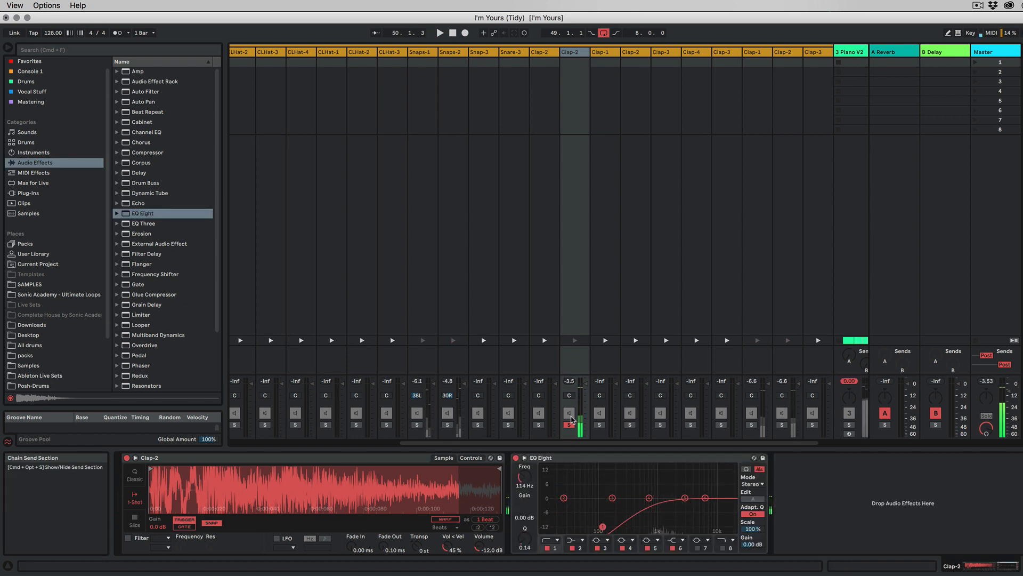
click(569, 425)
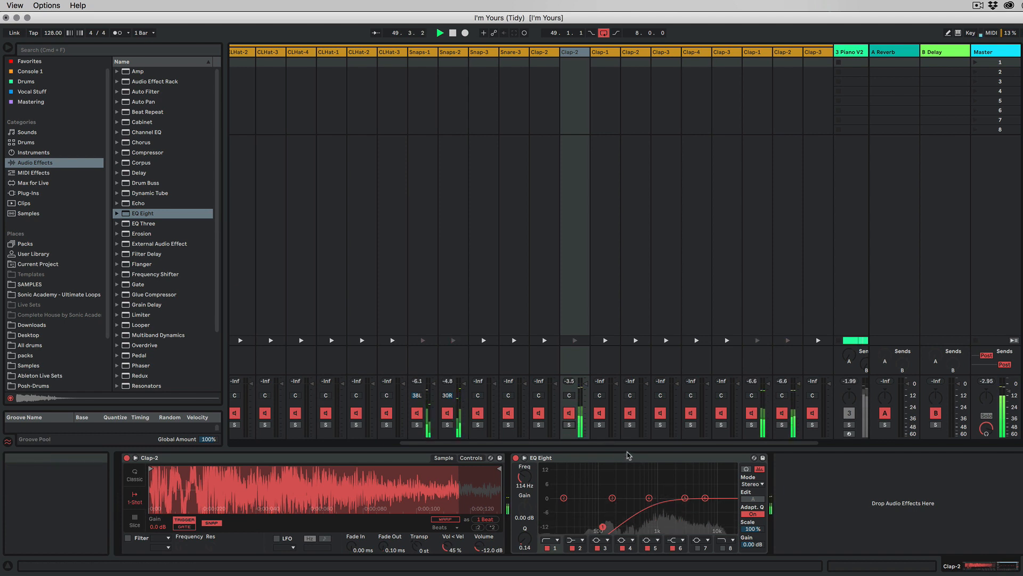
Return to the arrangement, check the drums in playback, and unsolo the Drum Rack and Kick 2 tracks
key(Tab)
key(space)
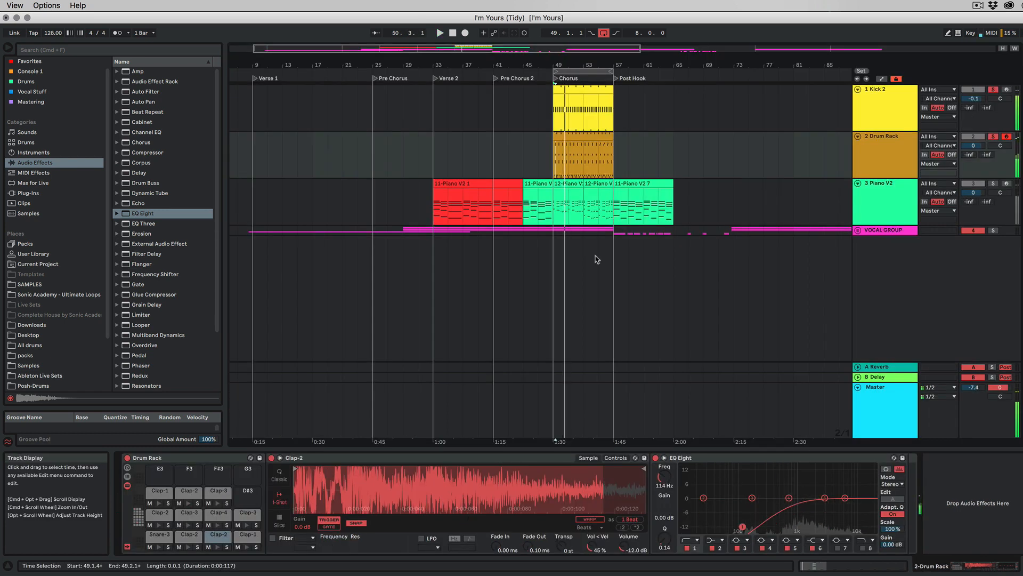
click(994, 137)
click(994, 90)
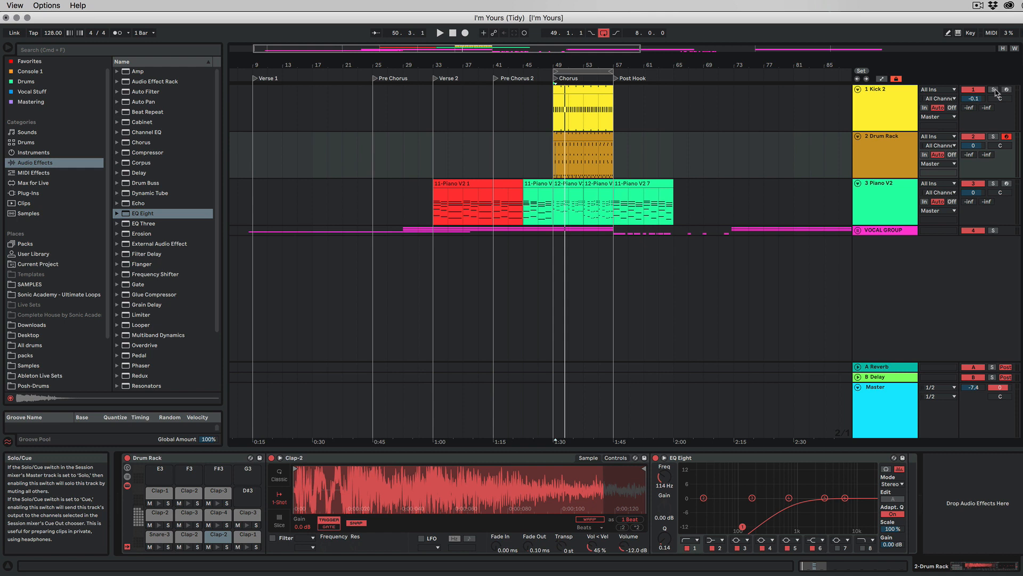
Play the Chorus with all tracks and duplicate the Piano V2 track
click(885, 197)
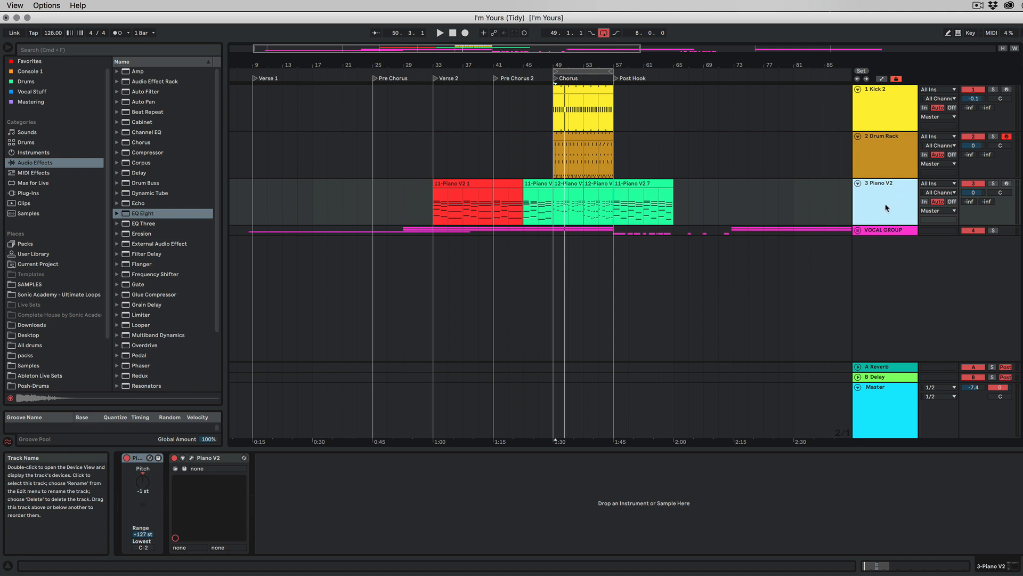
key(space)
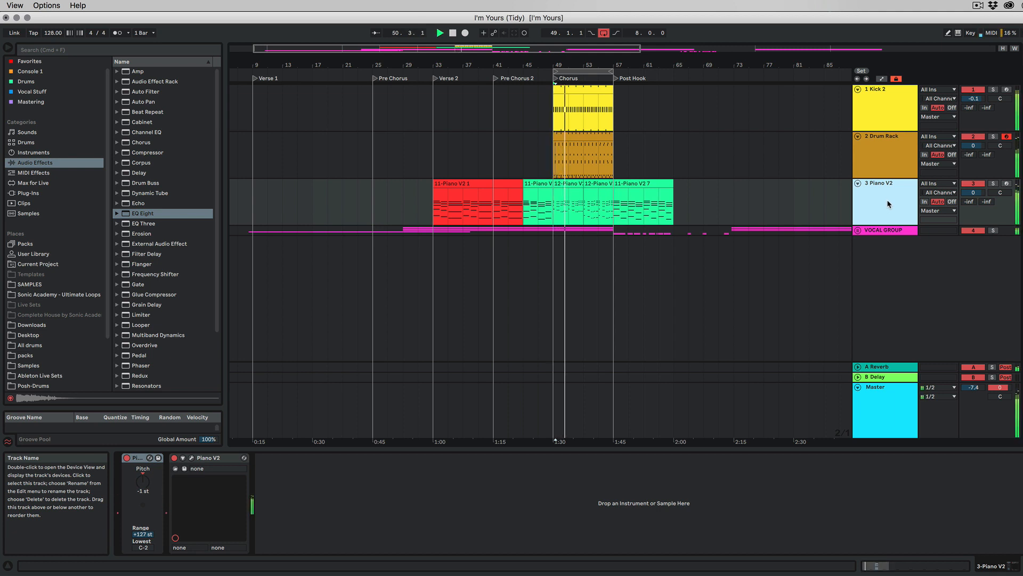
right_click(888, 204)
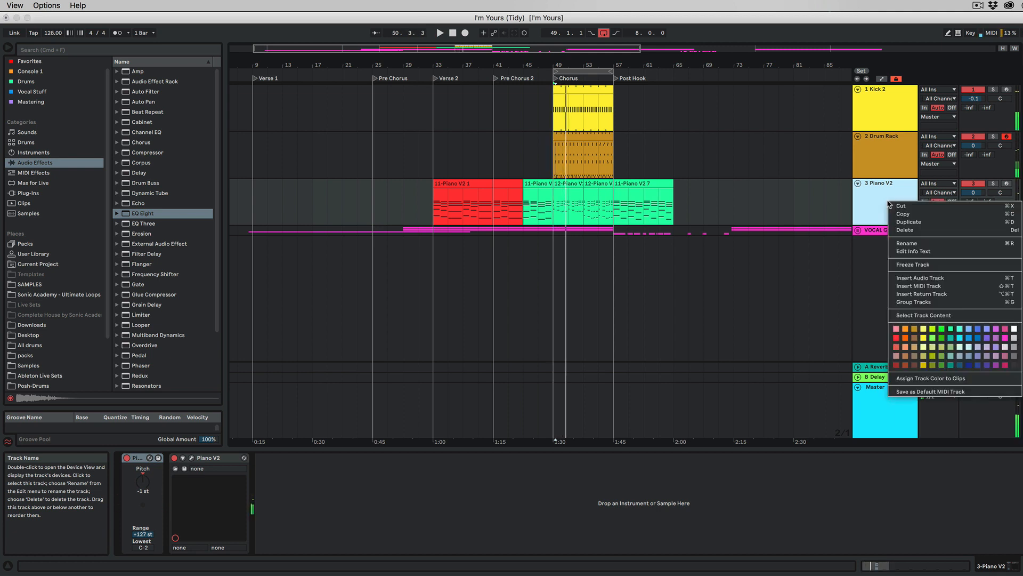
click(914, 228)
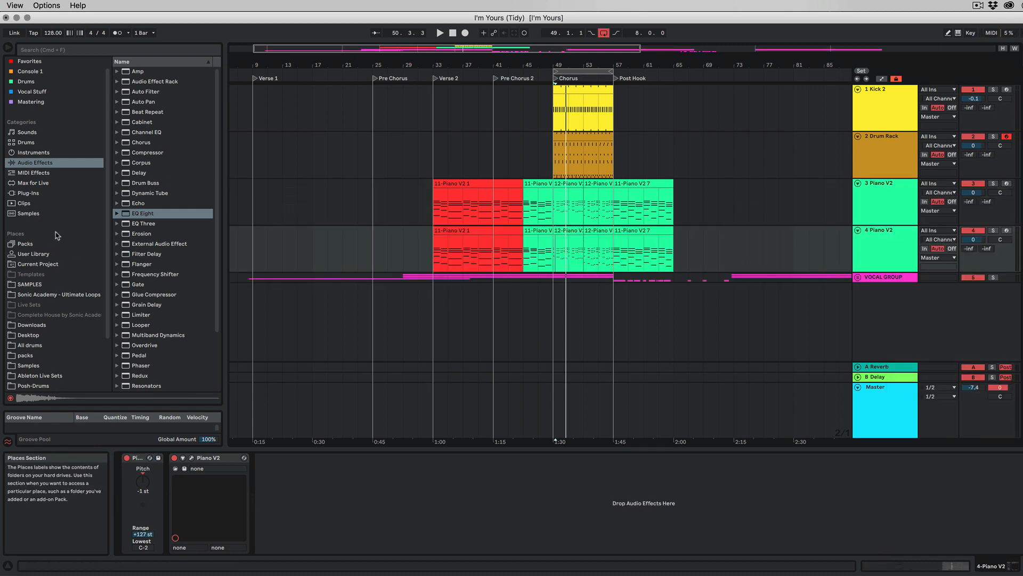
Load the ANA 2 synth onto the duplicated piano track and open its preset browser
click(36, 193)
drag(151, 304, 709, 305)
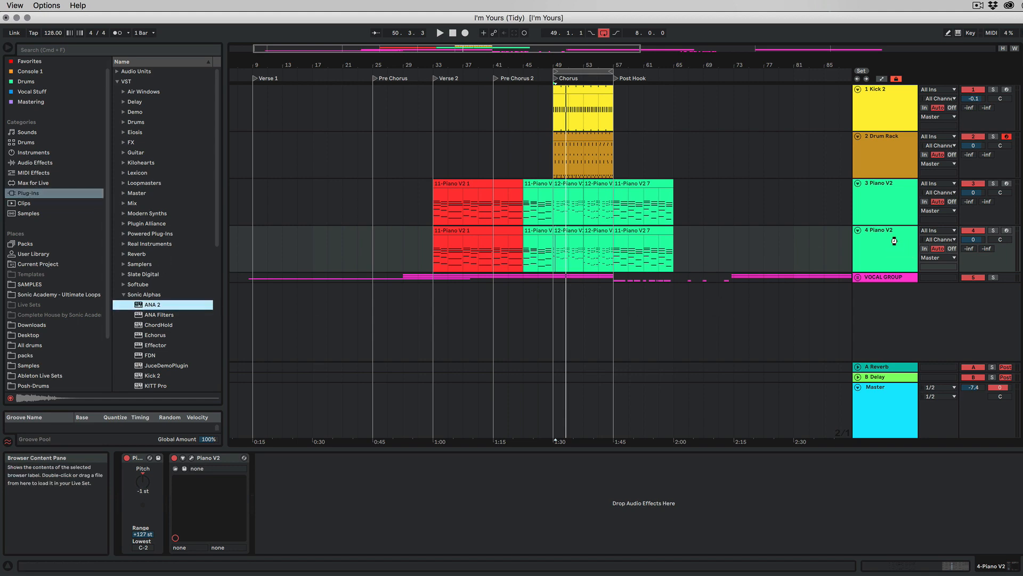
drag(895, 241, 894, 240)
click(230, 24)
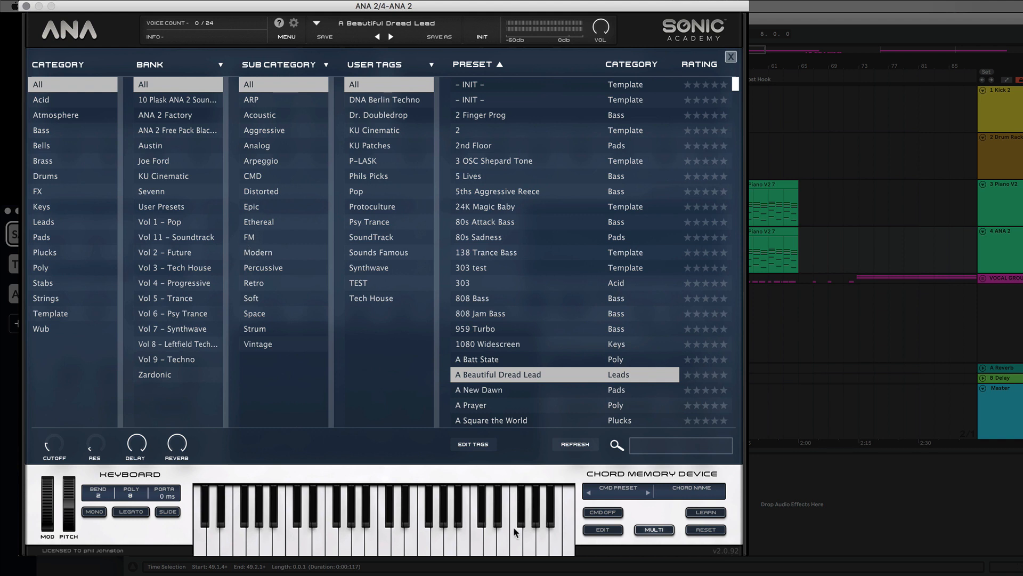
Search the ANA 2 presets for "stab", load Detroit Stab 1, and close the preset browser
click(681, 449)
text(stab)
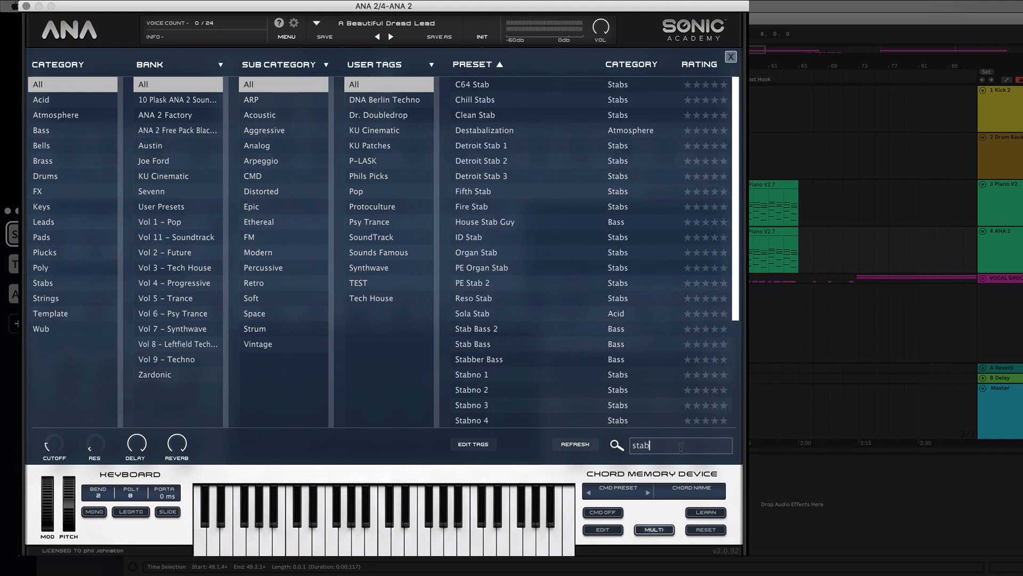
click(496, 149)
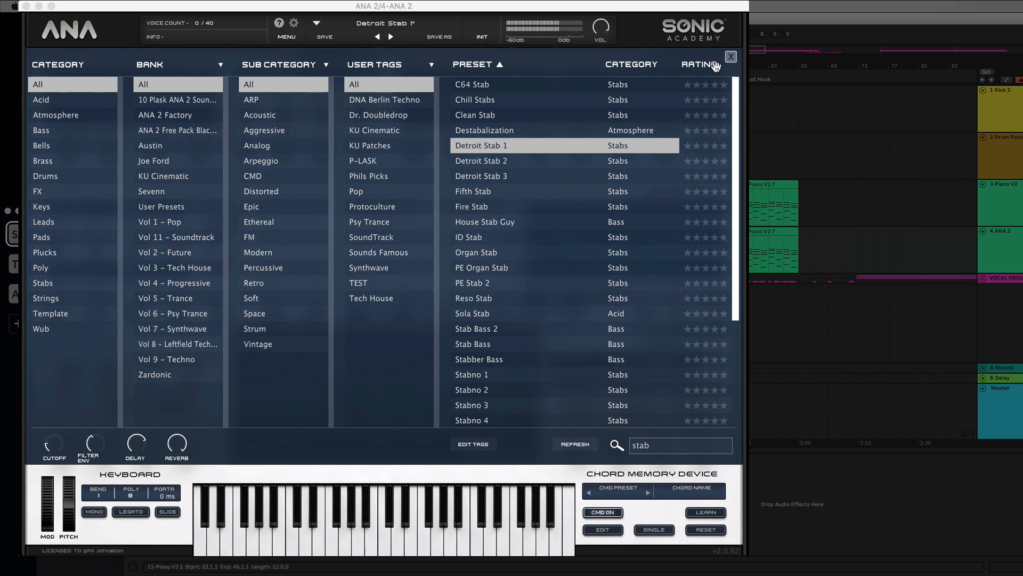
click(730, 56)
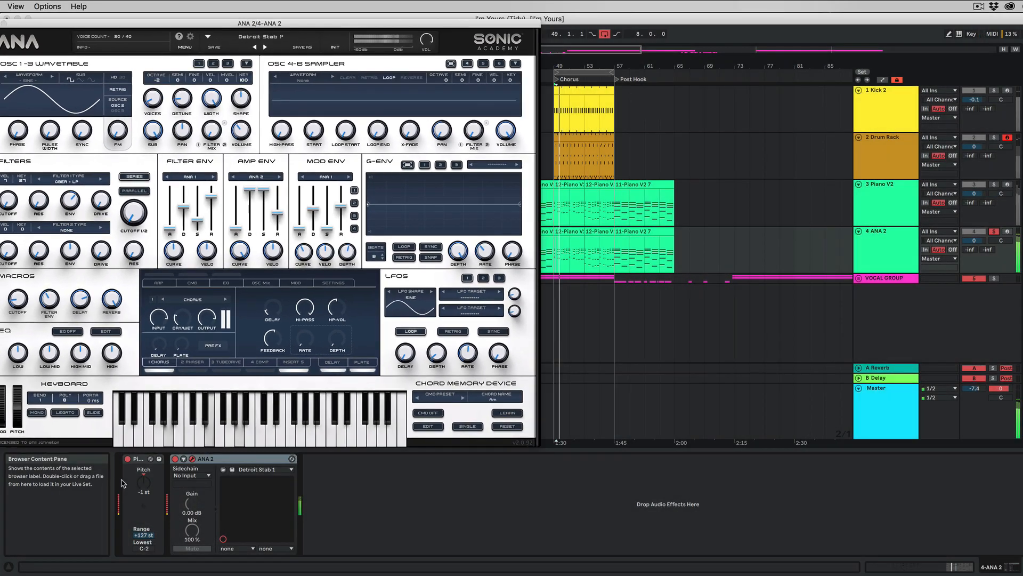
Duplicate the Pitch device ahead of ANA 2 and set the copies to +12 st
click(141, 462)
drag(141, 461, 214, 463)
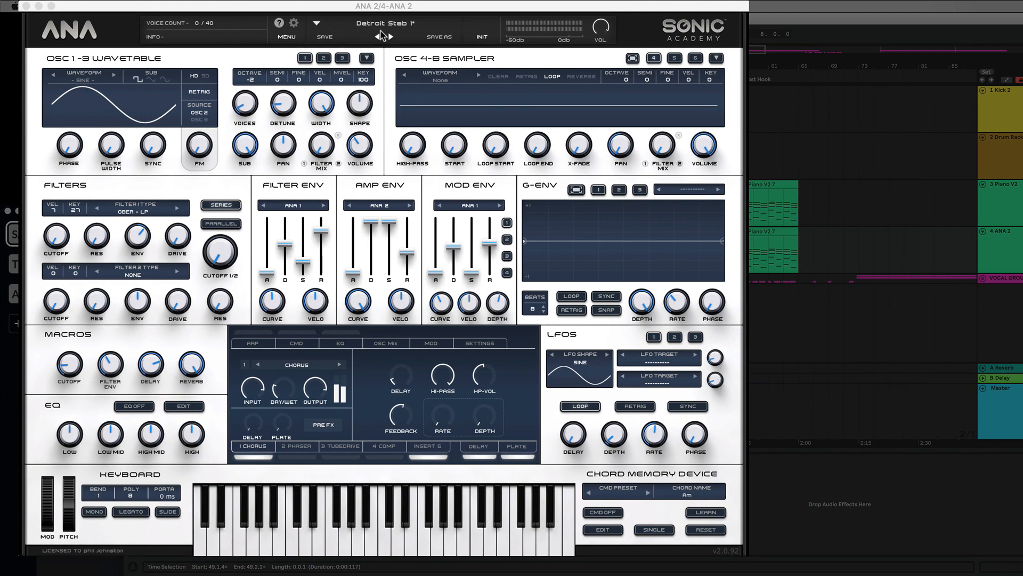
Audition Detroit Stab 2, switch chord memory off with Preset Lock enabled, and load Detroit Stab 3
click(381, 23)
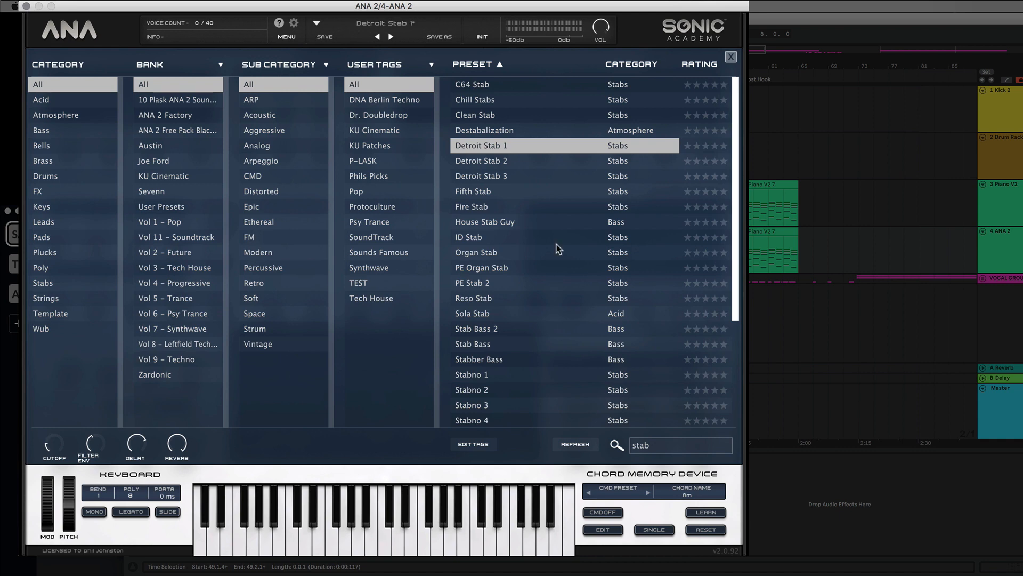
click(489, 160)
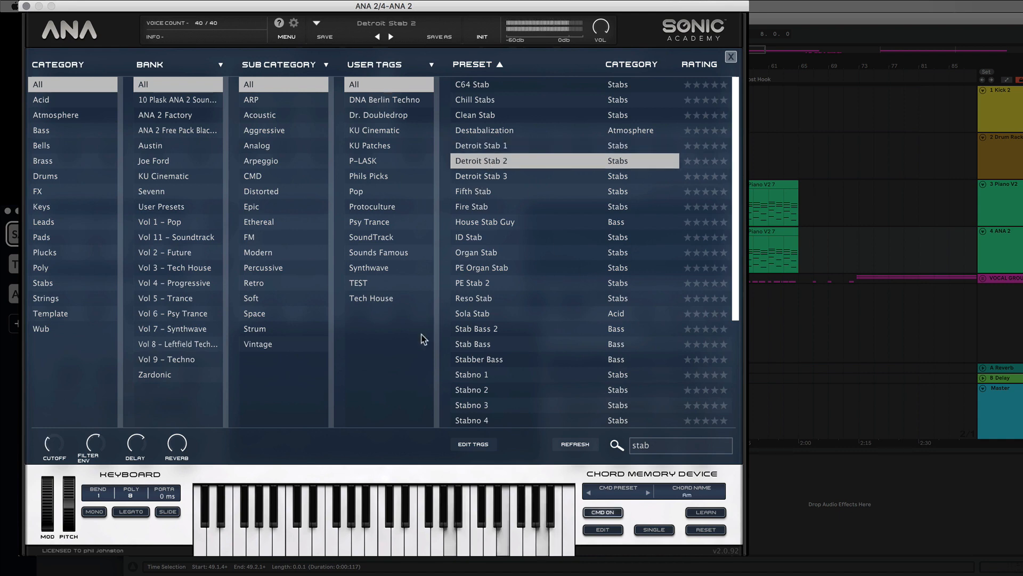
click(731, 55)
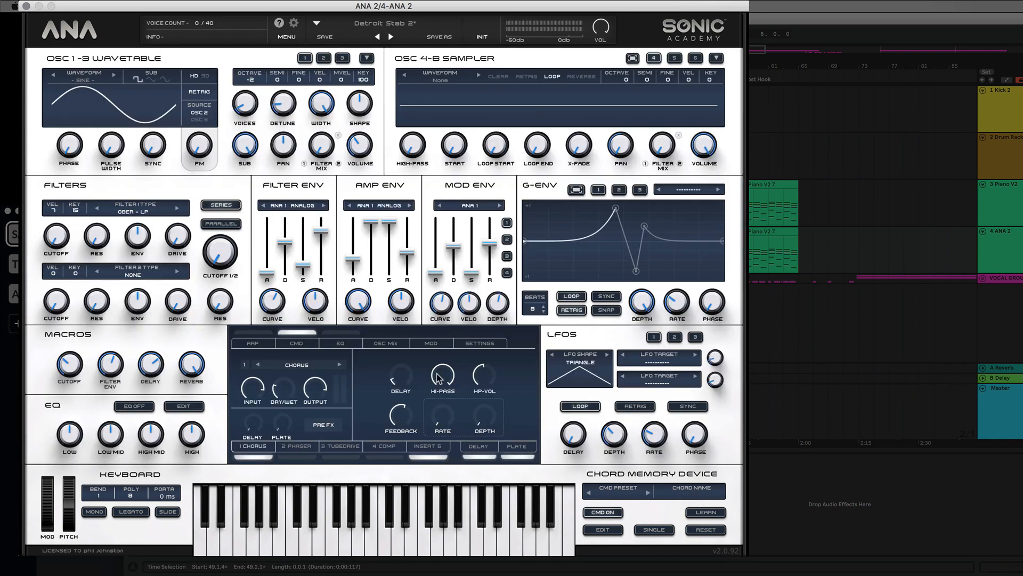
click(288, 332)
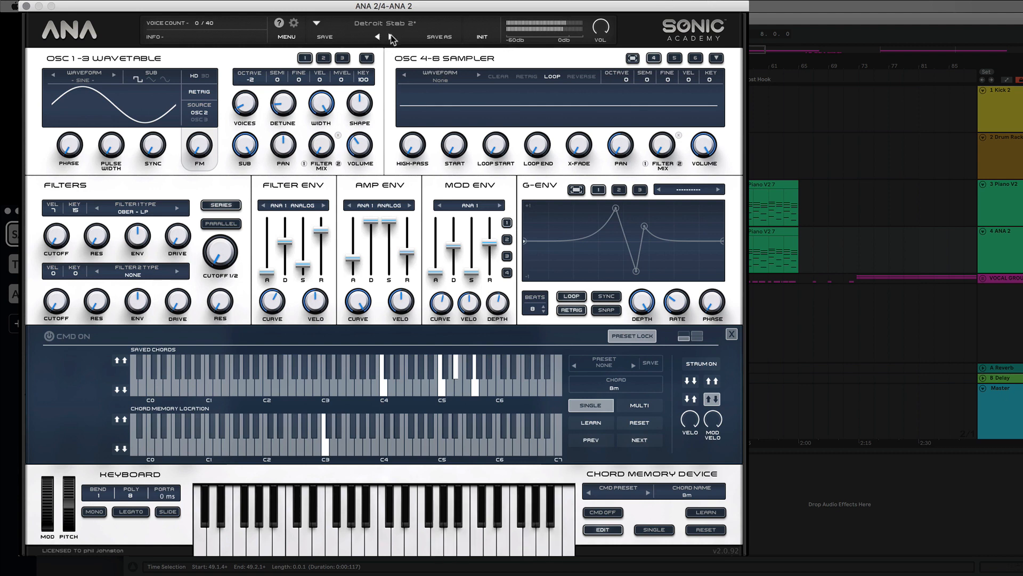
click(391, 36)
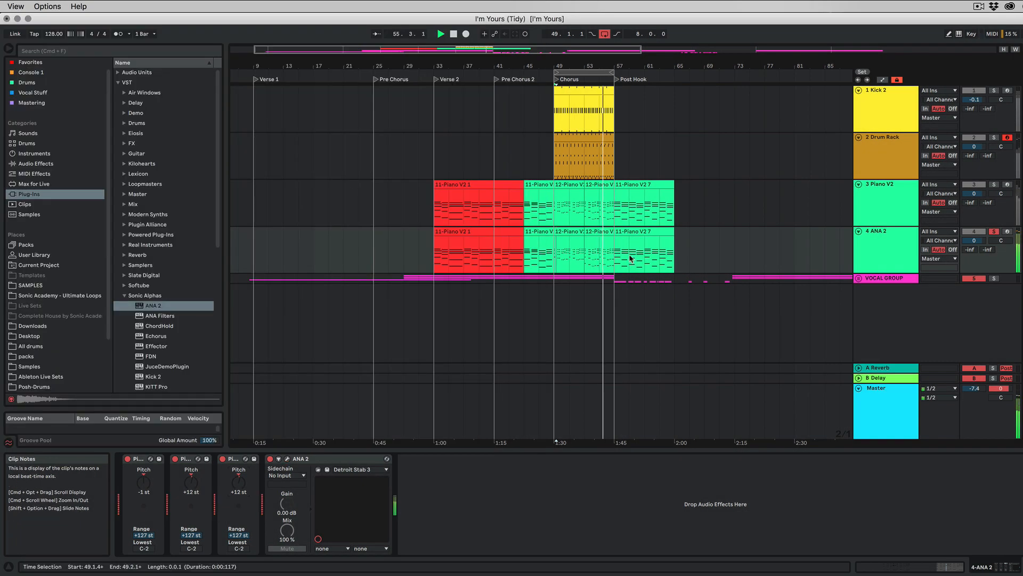
Open the ANA 2 track's first Chorus clip in an enlarged note editor with its lowest notes in view
click(589, 233)
double_click(565, 230)
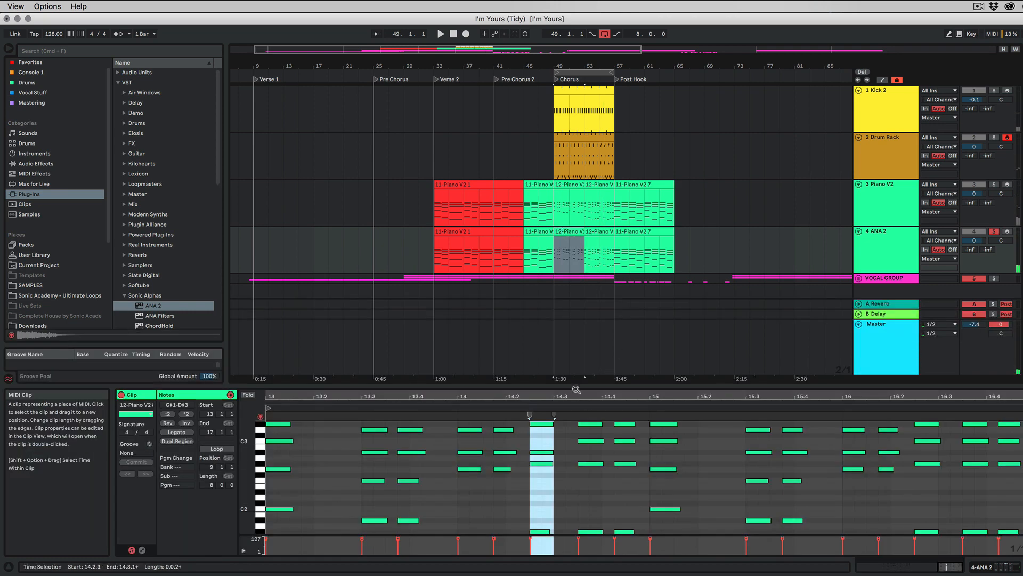
drag(575, 389, 588, 187)
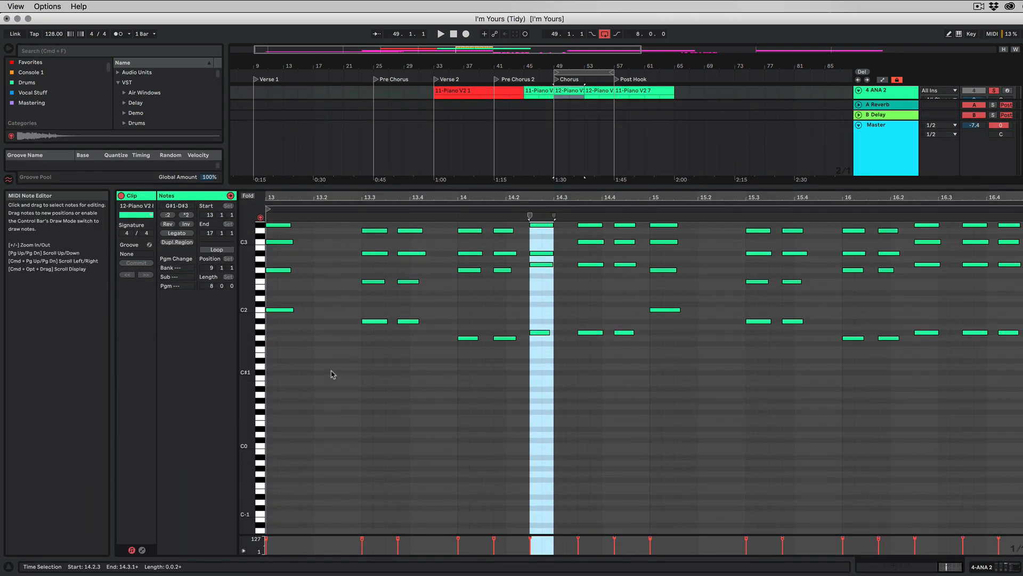
mouse_move(246, 379)
mouse_down()
mouse_move(247, 446)
mouse_move(247, 374)
mouse_up()
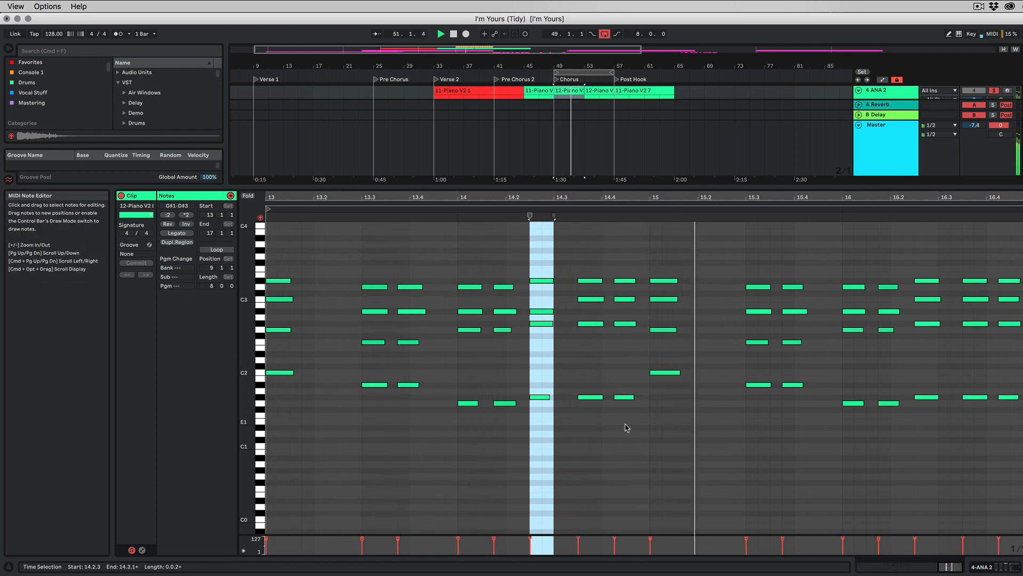
Enlarge the arrangement area so that the Piano V2 and ANA 2 clips are both in view
click(627, 428)
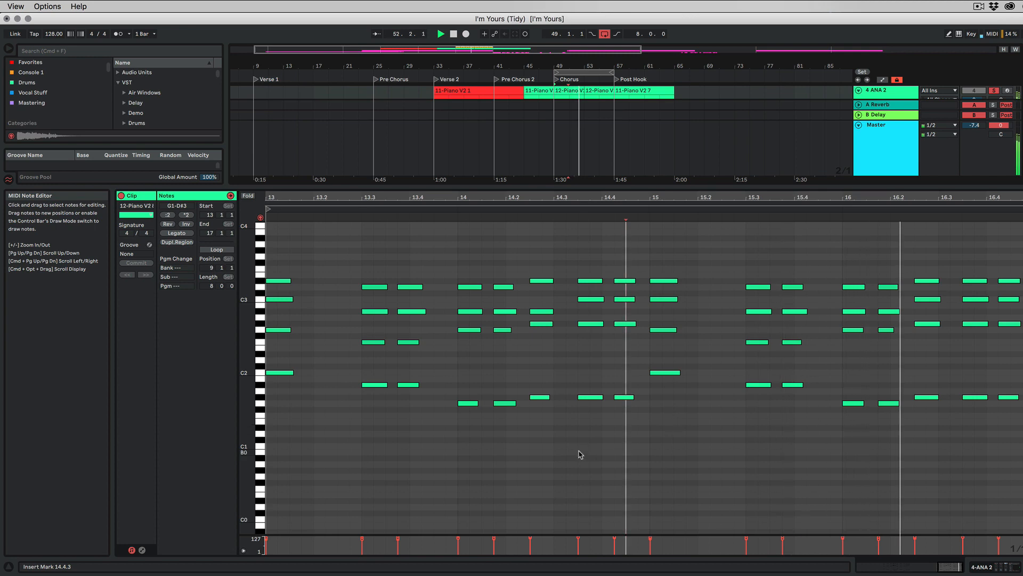
mouse_move(649, 188)
mouse_down()
mouse_move(650, 291)
mouse_move(651, 179)
mouse_up()
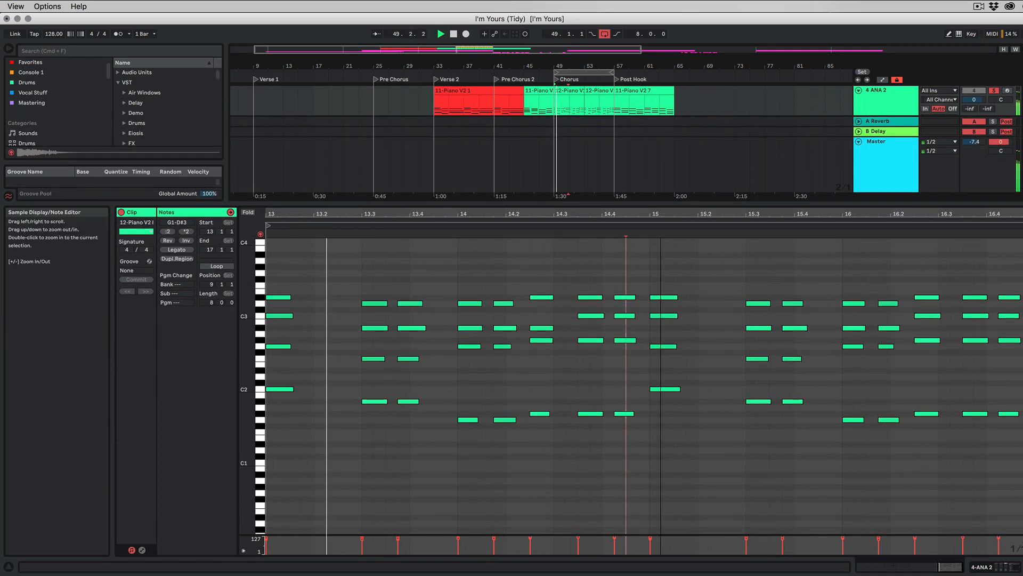
drag(650, 214, 650, 191)
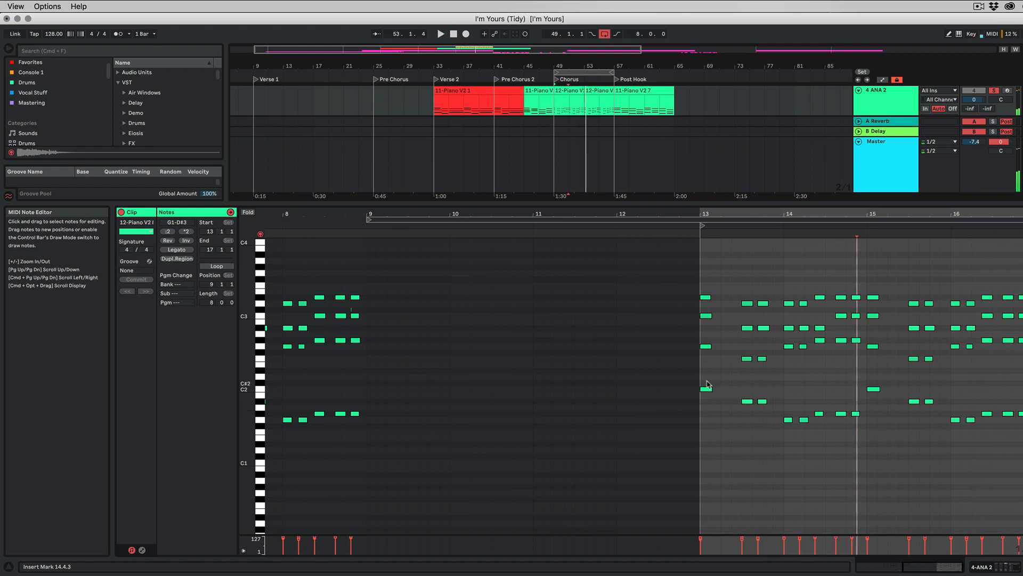
drag(709, 203, 655, 325)
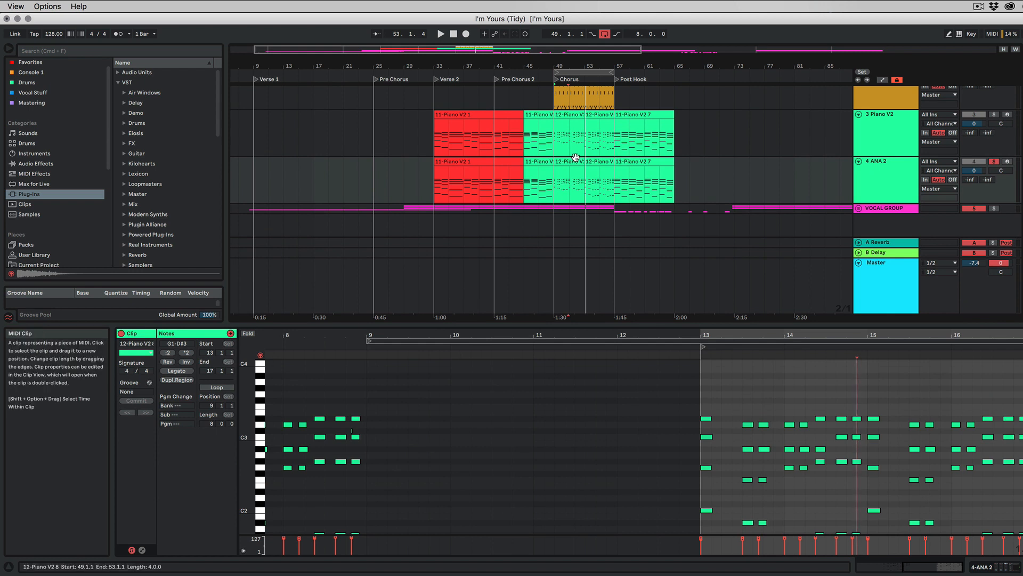
Copy the ANA 2 chorus clip from bar 49 over the clip at bar 53 and play it
key(space)
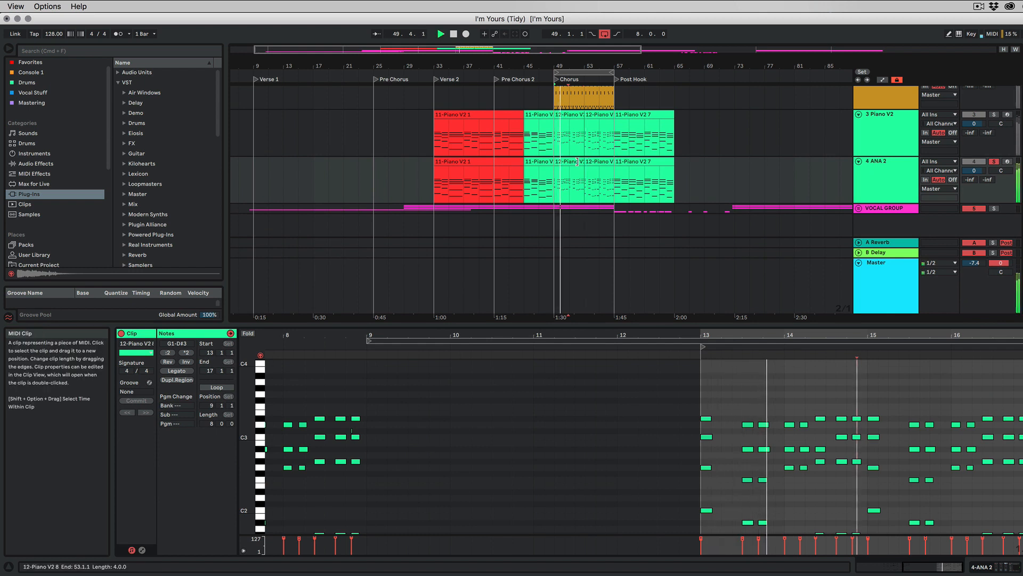
mouse_move(584, 161)
mouse_down()
mouse_move(612, 164)
mouse_move(599, 162)
mouse_up()
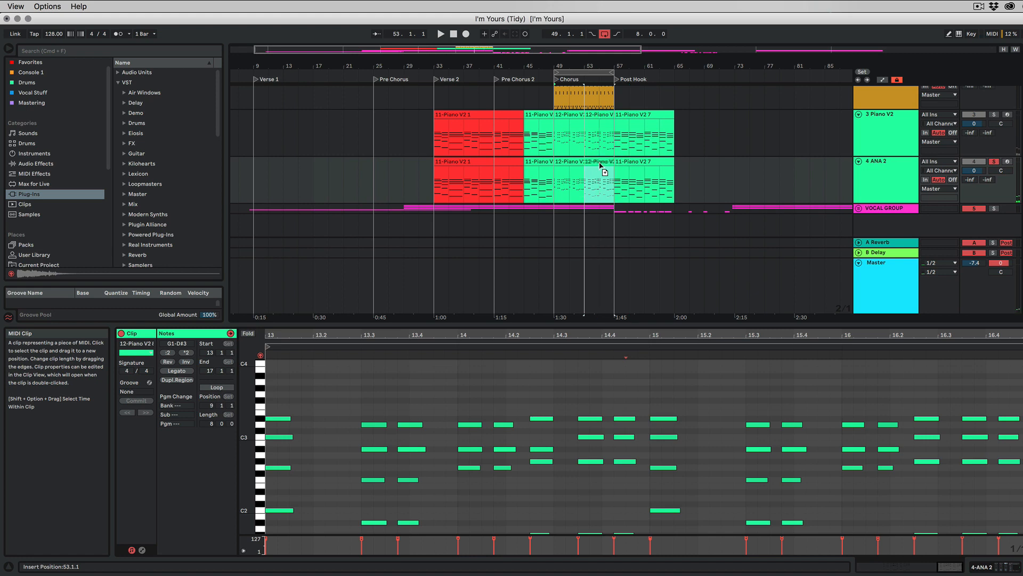
key(space)
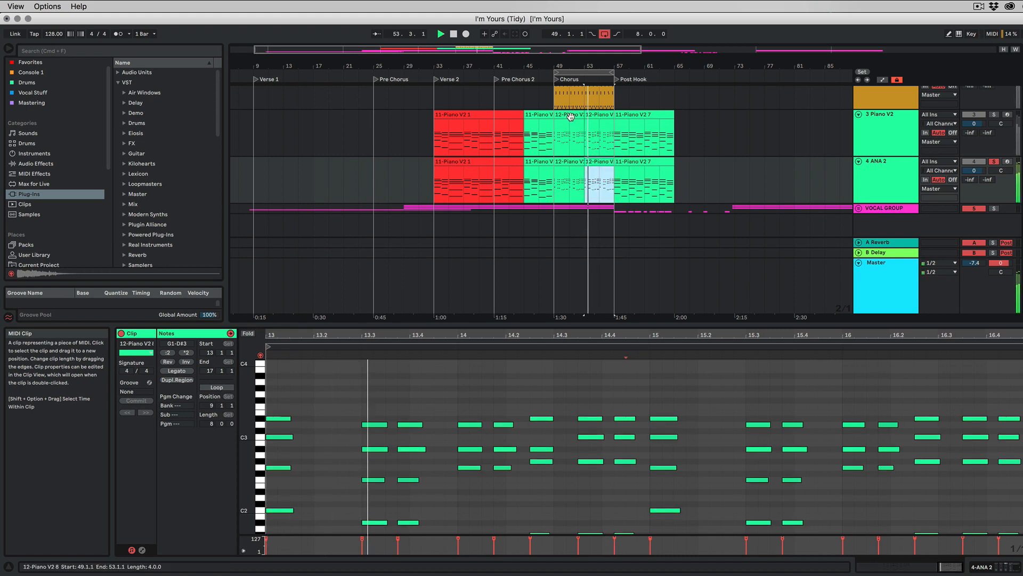
Compare the notes of the two chorus clips on Piano V2 and ANA 2, and play bar 53 without the ANA 2 solo
click(600, 116)
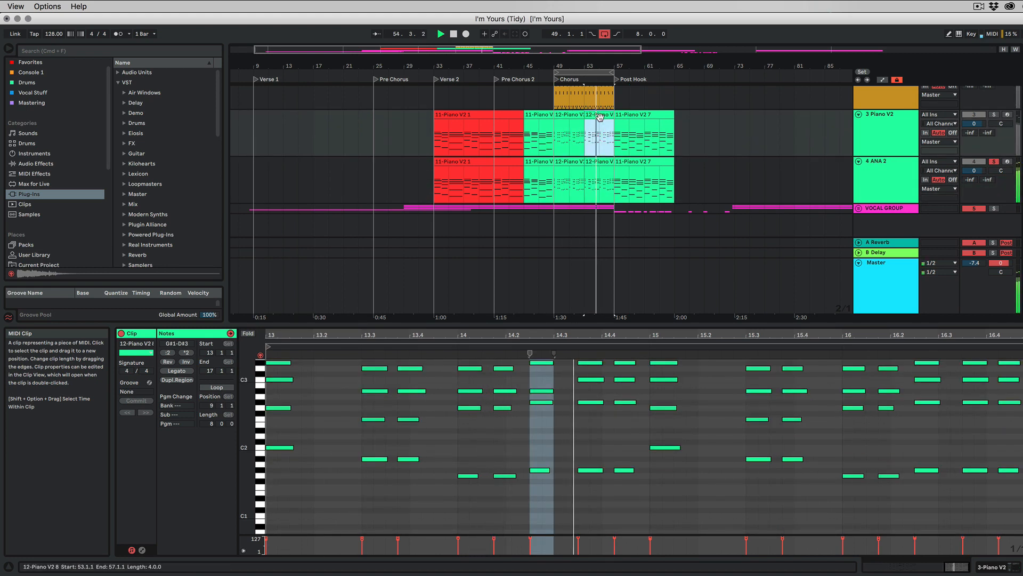
click(993, 162)
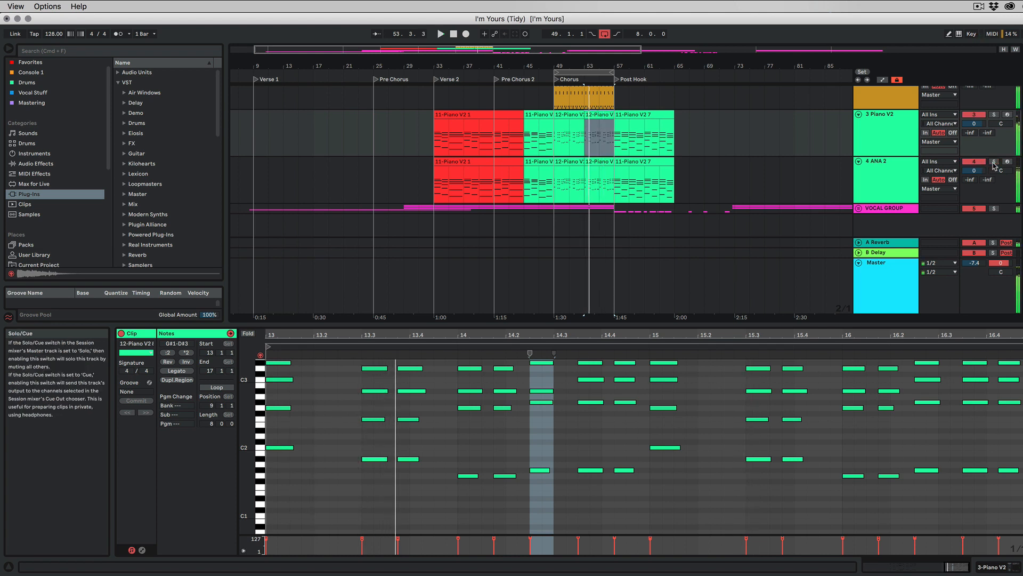
key(Left)
key(Down)
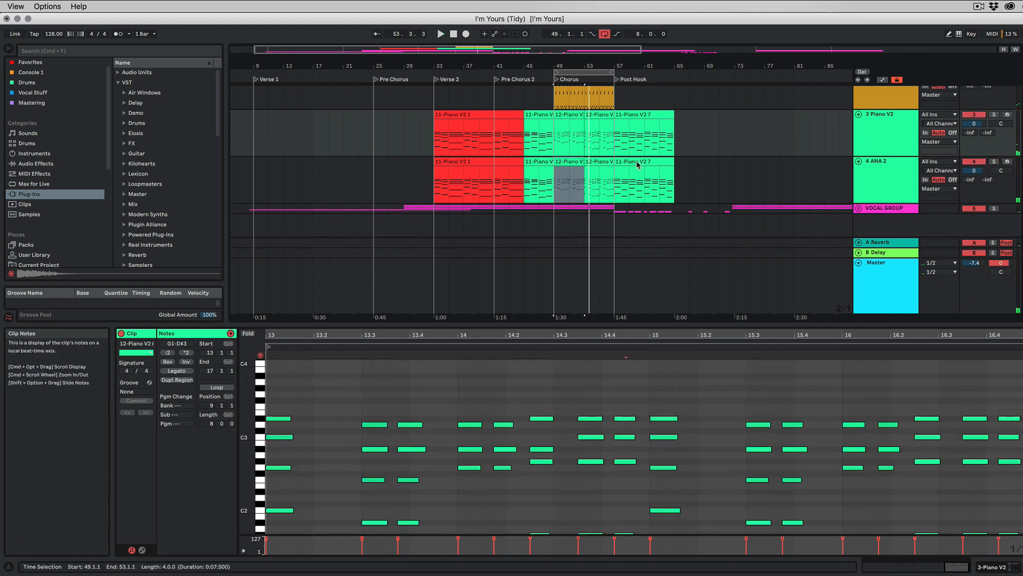
click(574, 121)
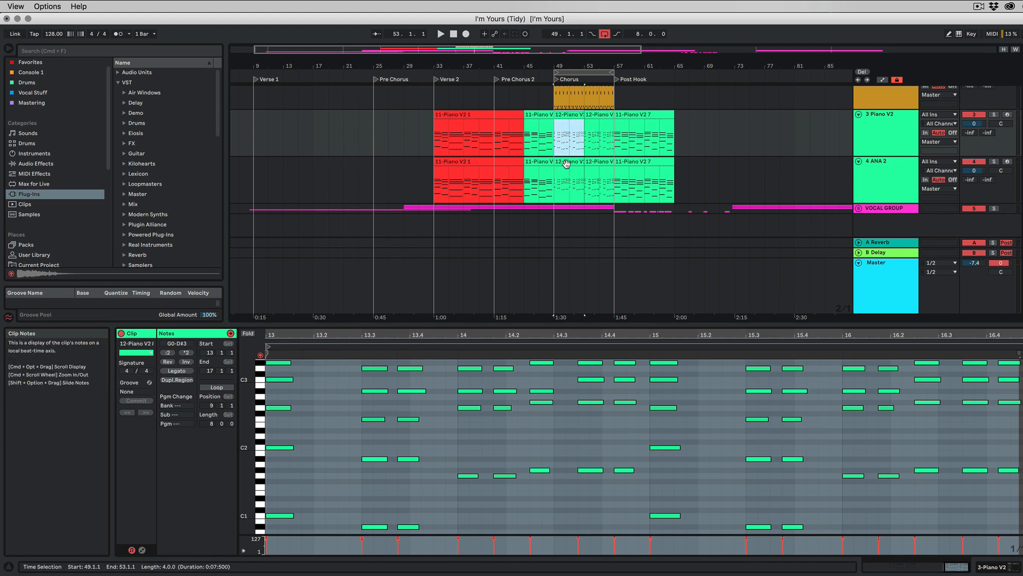
click(599, 164)
key(space)
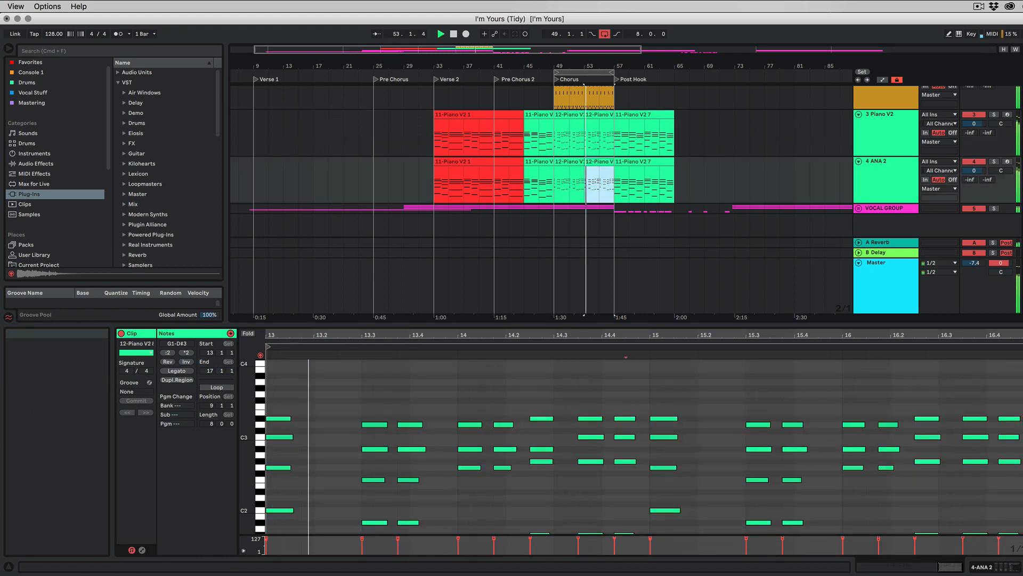
Solo the ANA 2 and Piano V2 tracks together, leaving Kick 2 and Drum Rack unsoloed, and play the chorus
click(995, 161)
double_click(882, 162)
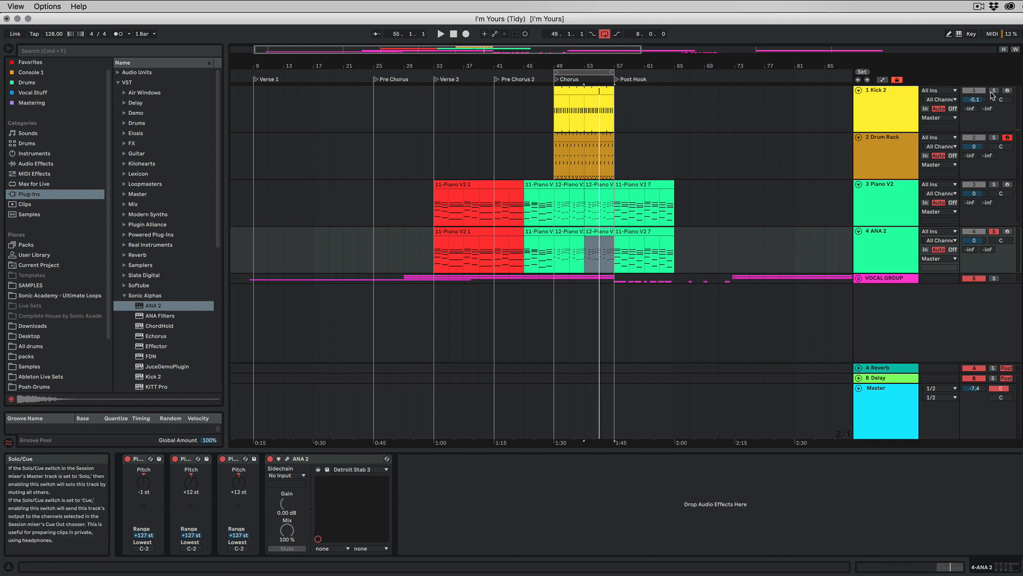
click(994, 137)
click(995, 91)
click(994, 137)
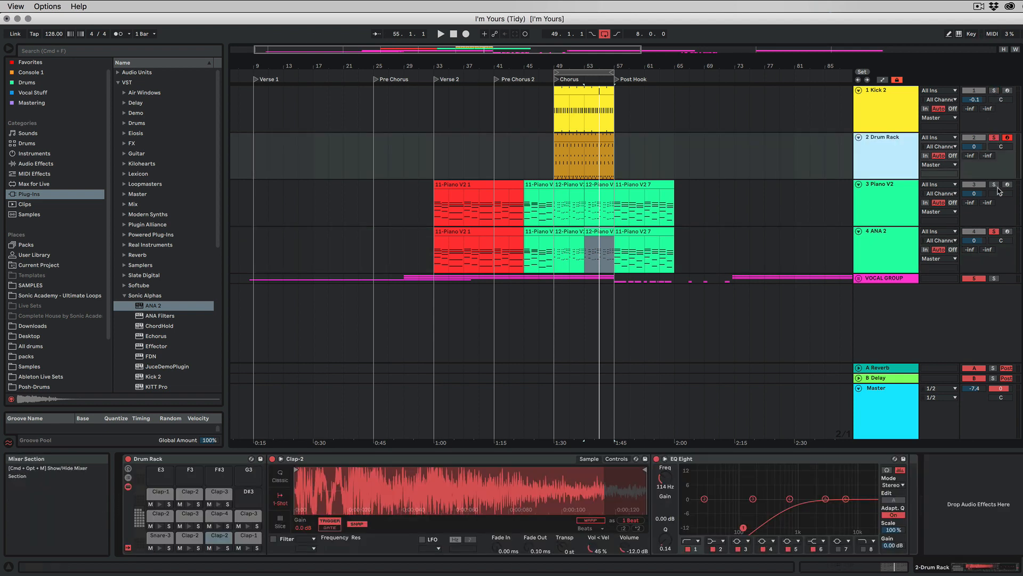
key(space)
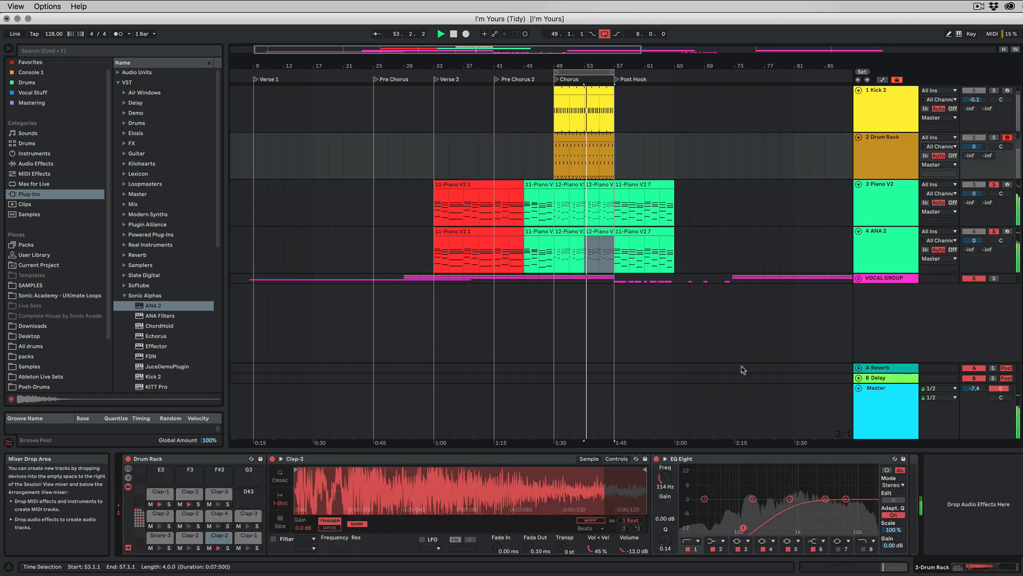
Select the Piano V2 track, switch to the Session View mixer and fold the Drum Rack chains
click(889, 199)
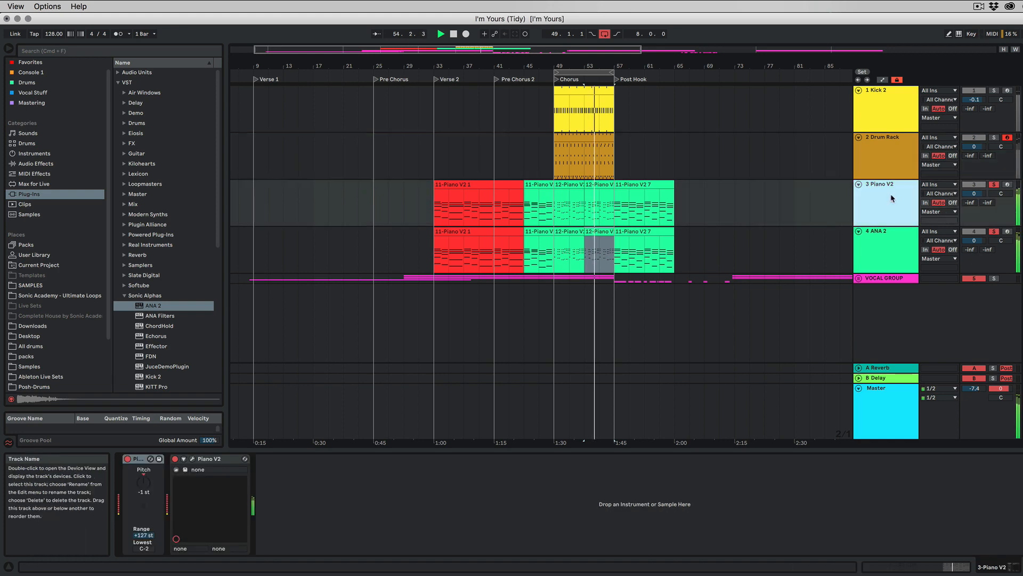
key(Tab)
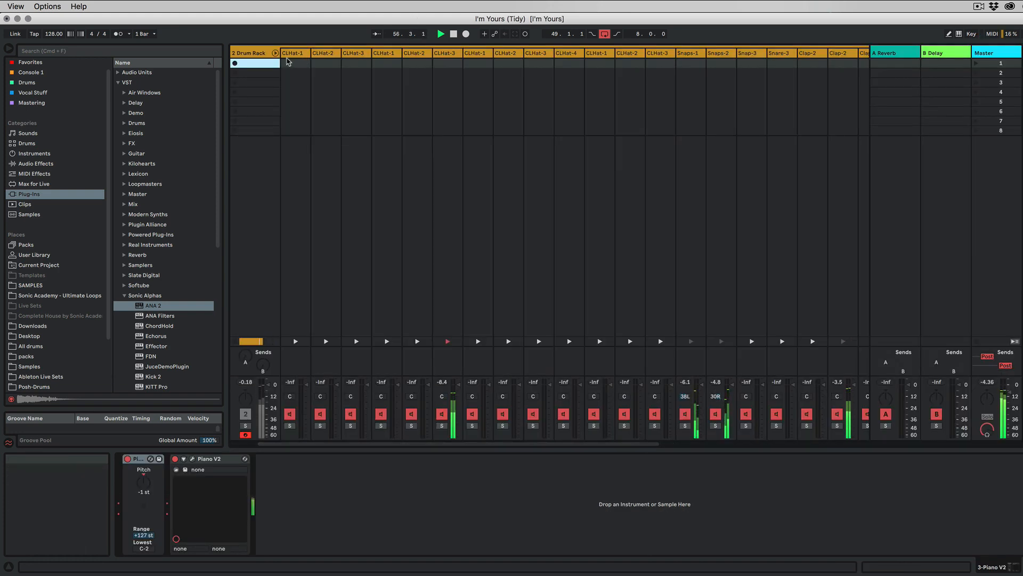
click(274, 53)
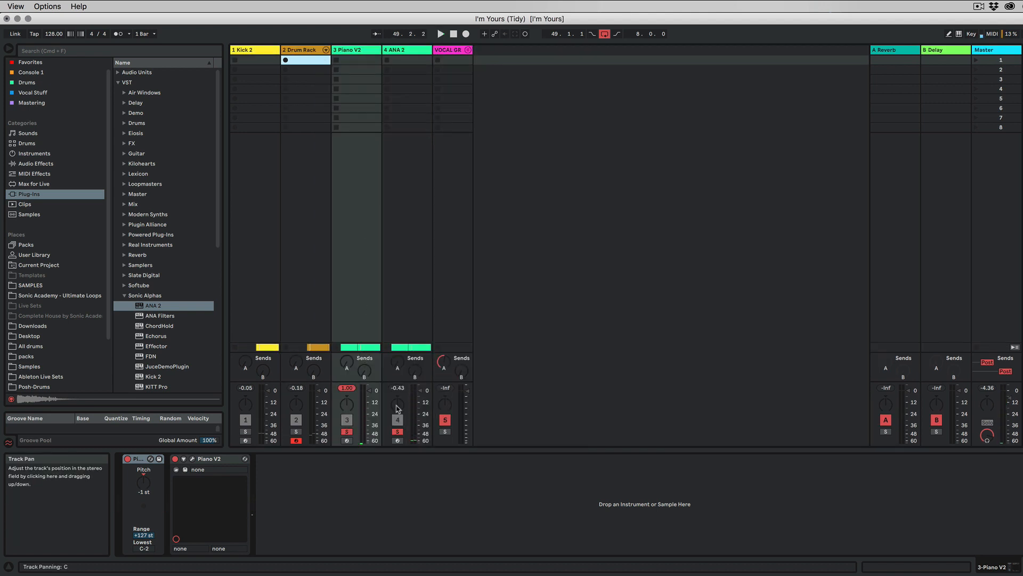
Lower the Piano V2 track volume to -5.0 dB during playback
key(space)
drag(370, 391, 369, 419)
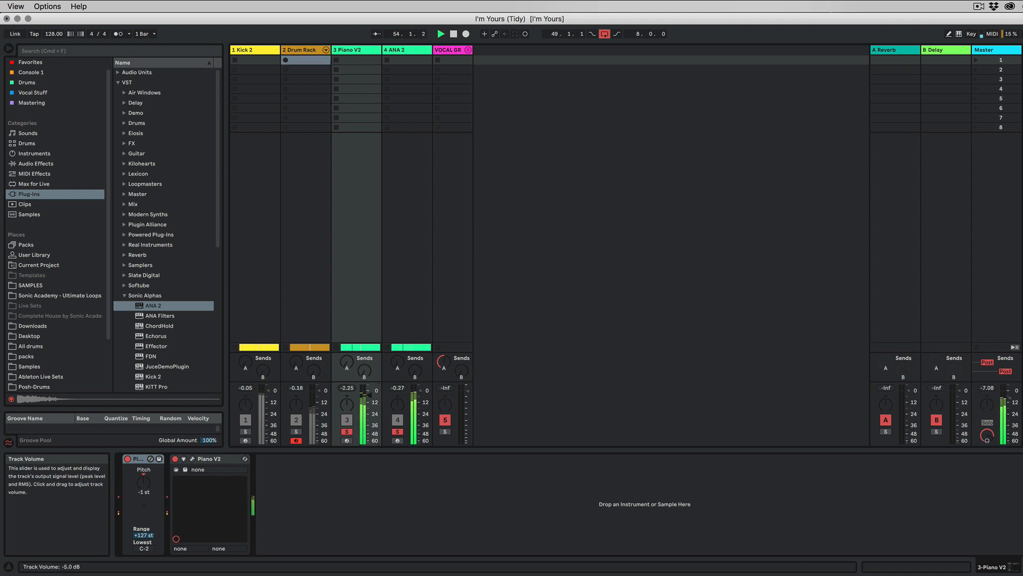
key(space)
Duplicate the ANA 2 track and unsolo the original ANA 2 track during playback
right_click(409, 50)
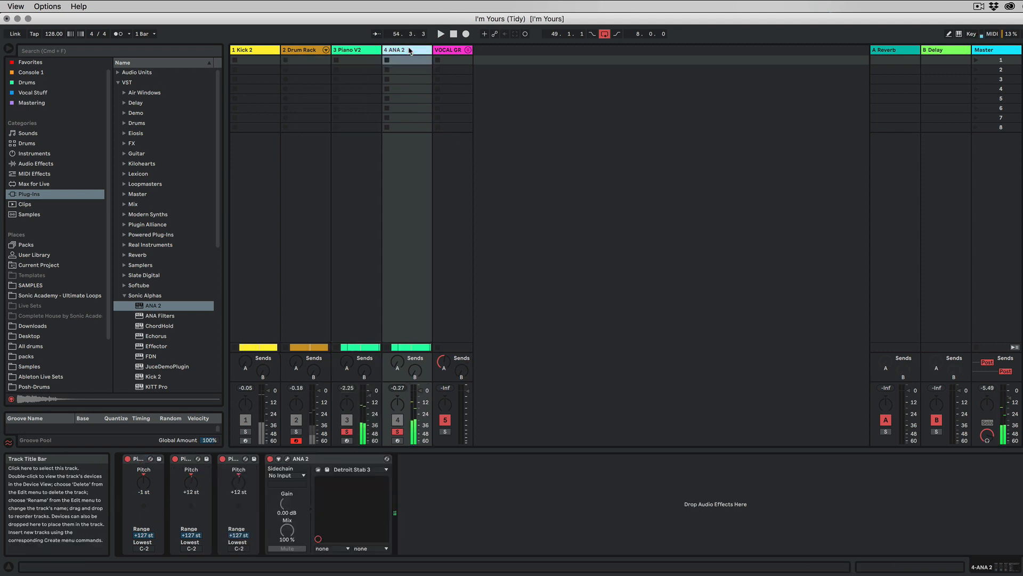
click(436, 70)
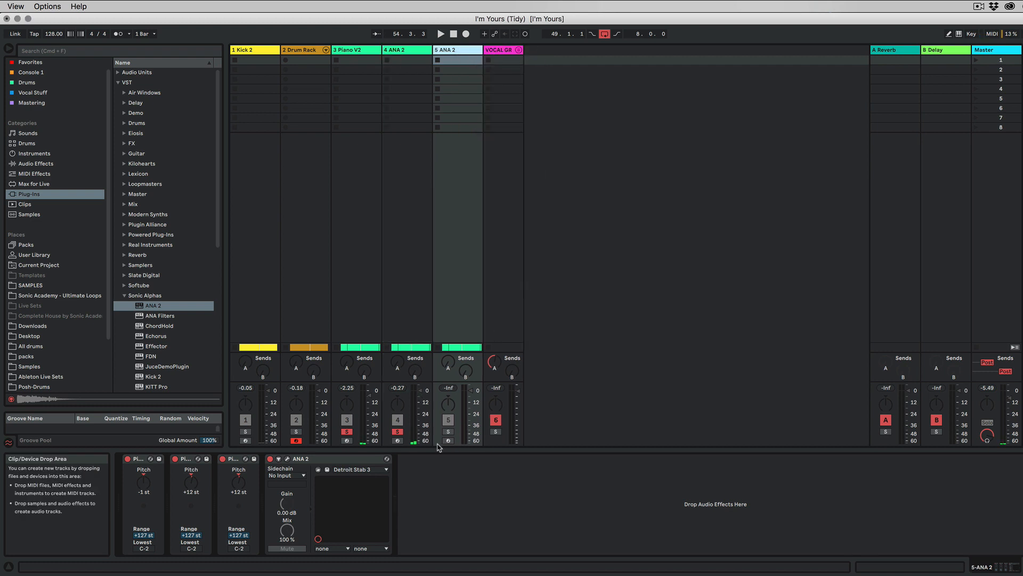
key(space)
click(399, 433)
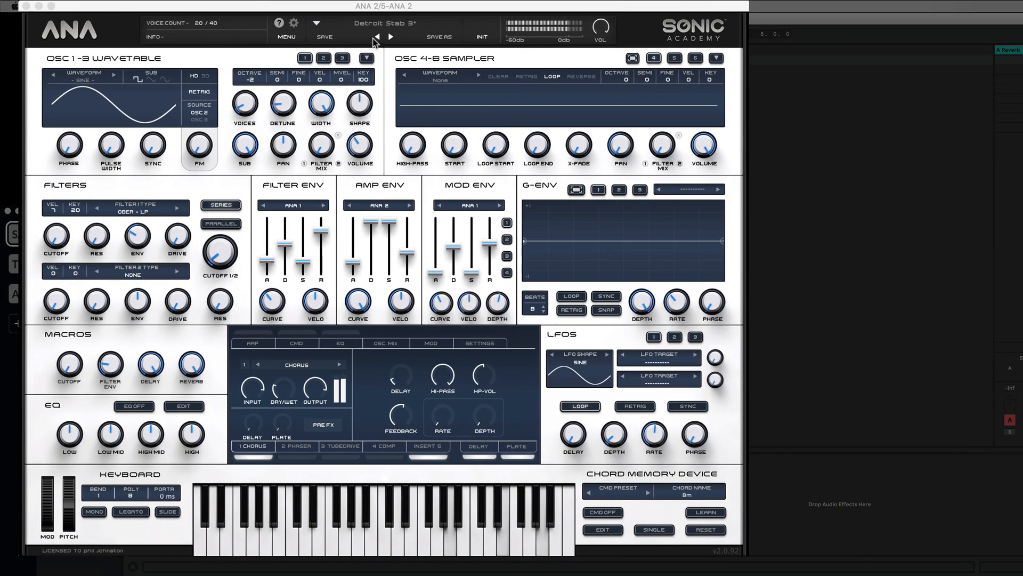
Load the Detroit Stab 2 preset in the duplicated ANA 2, switch its chord memory off and close the plug-in window
click(376, 37)
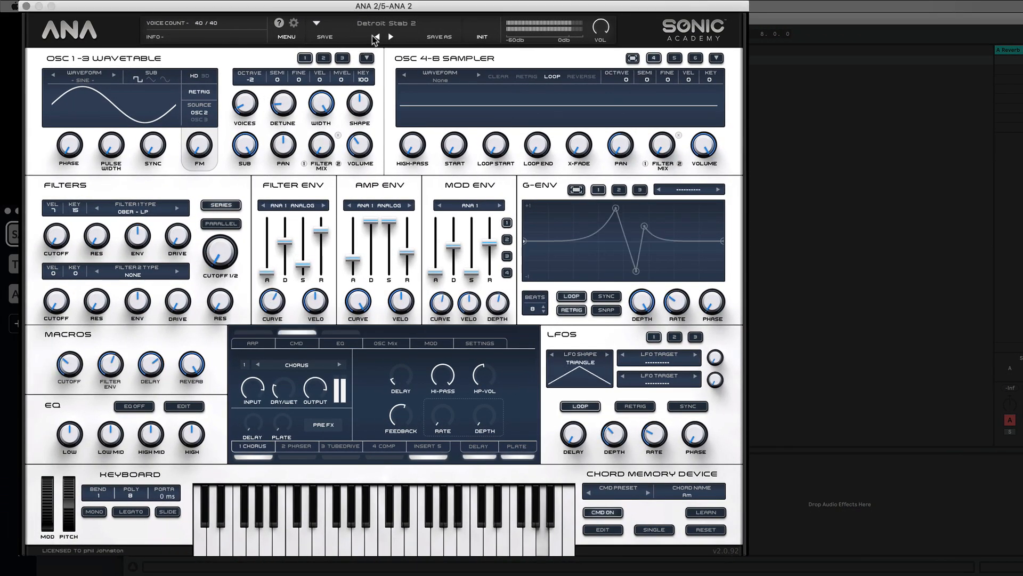
click(375, 38)
click(297, 331)
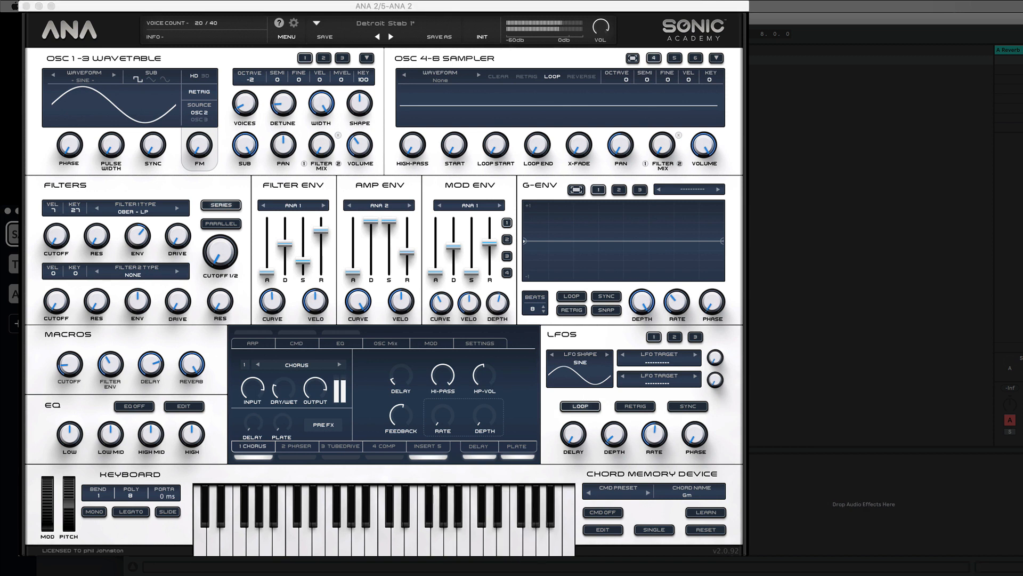
click(386, 37)
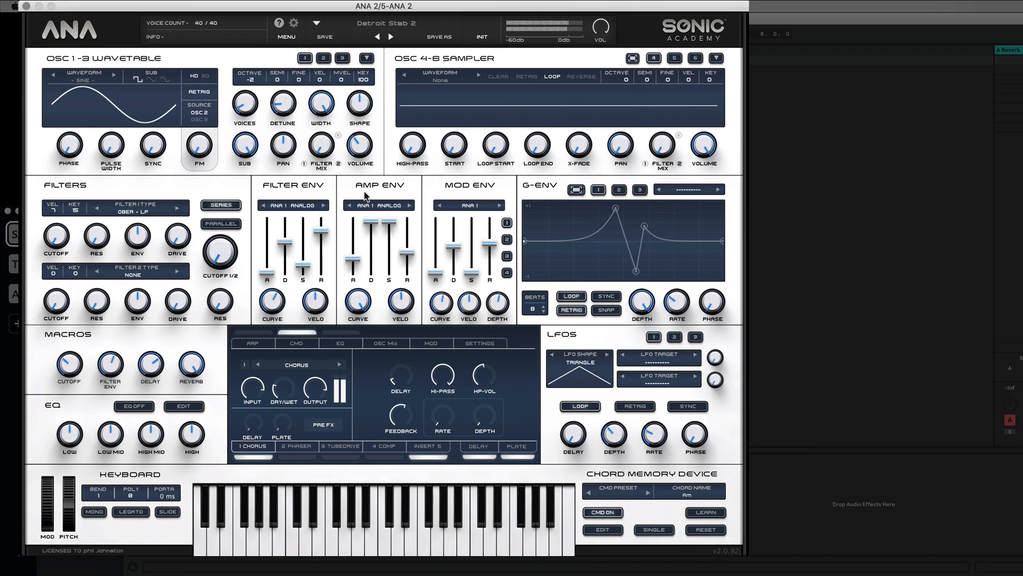
click(295, 331)
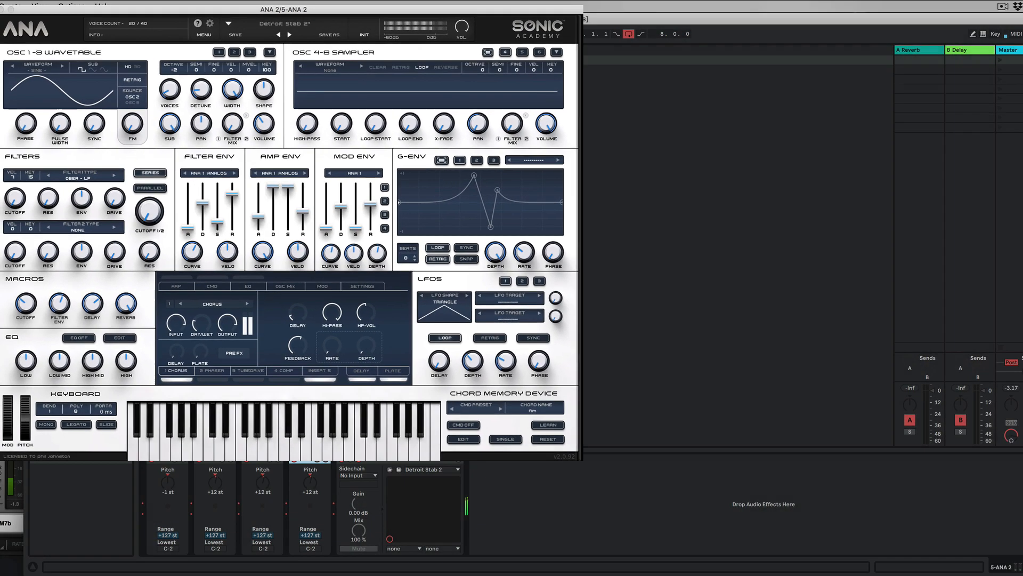
click(26, 5)
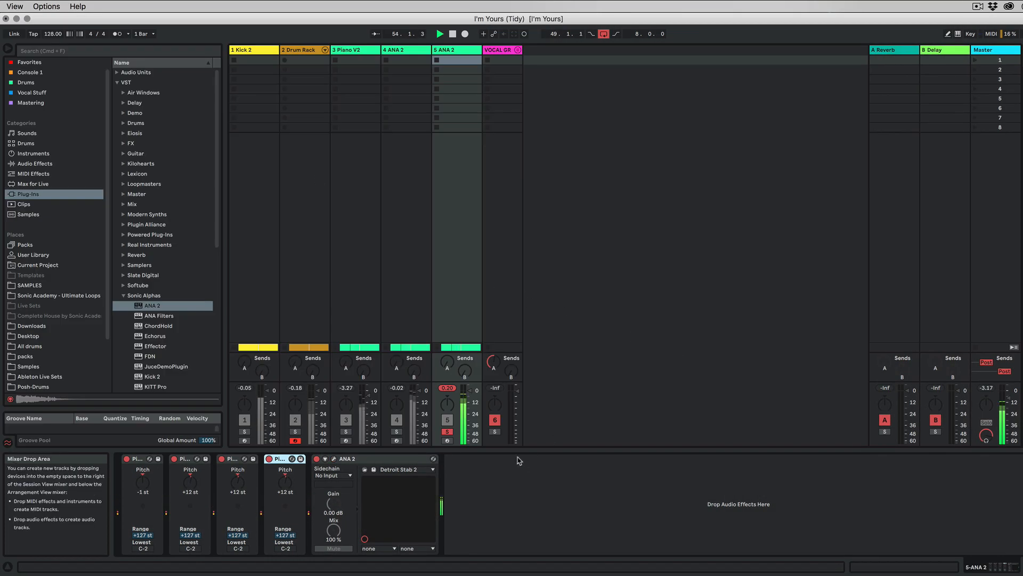
Solo Piano V2 and both ANA 2 tracks together, and lower the original ANA 2 track's volume slightly
click(448, 431)
click(448, 431)
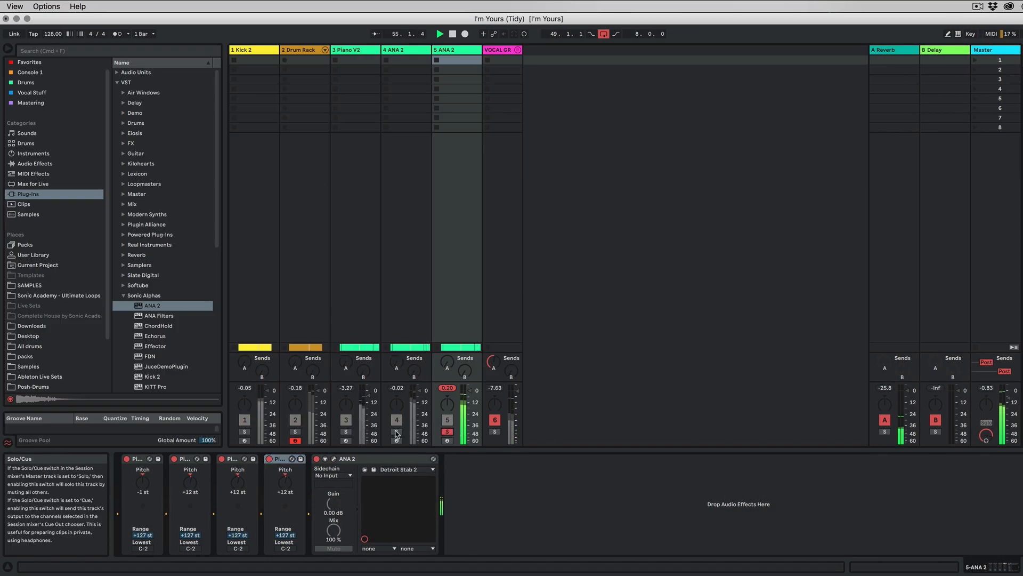
super+click(346, 431)
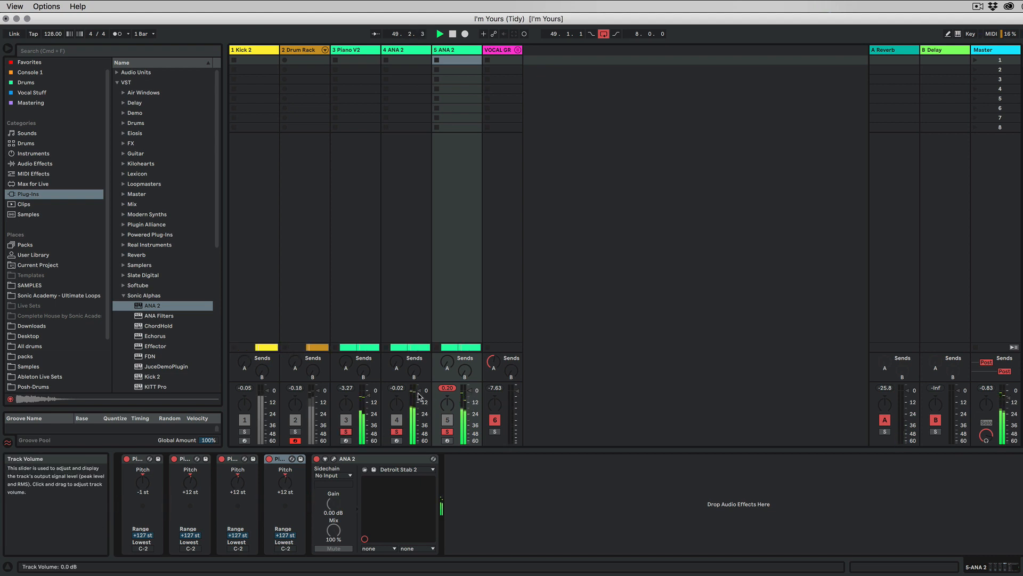
drag(419, 396, 419, 400)
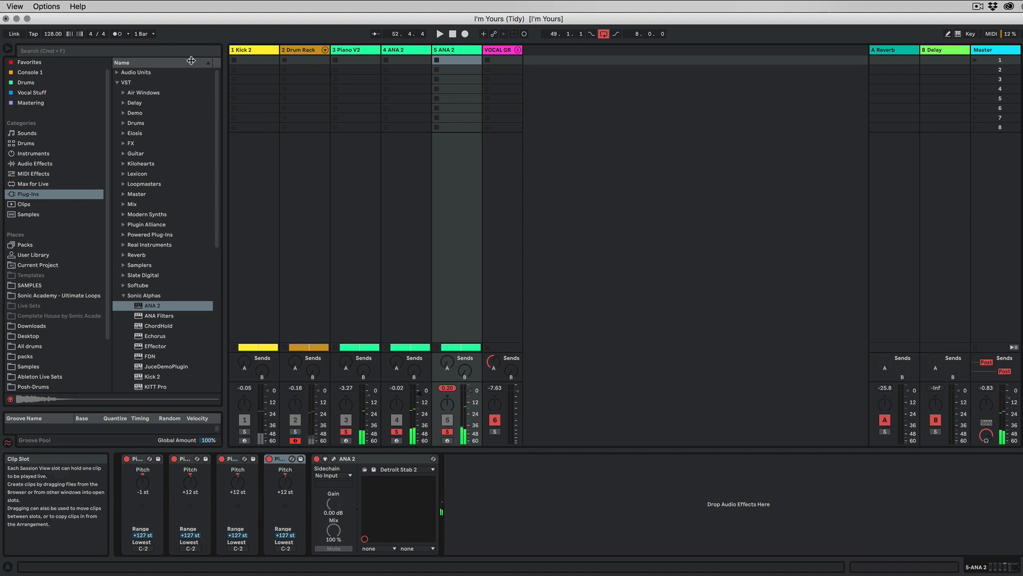
Duplicate the Piano V2 track and replace the duplicate's instrument with the M1 plug-in found by searching the plug-ins
right_click(357, 50)
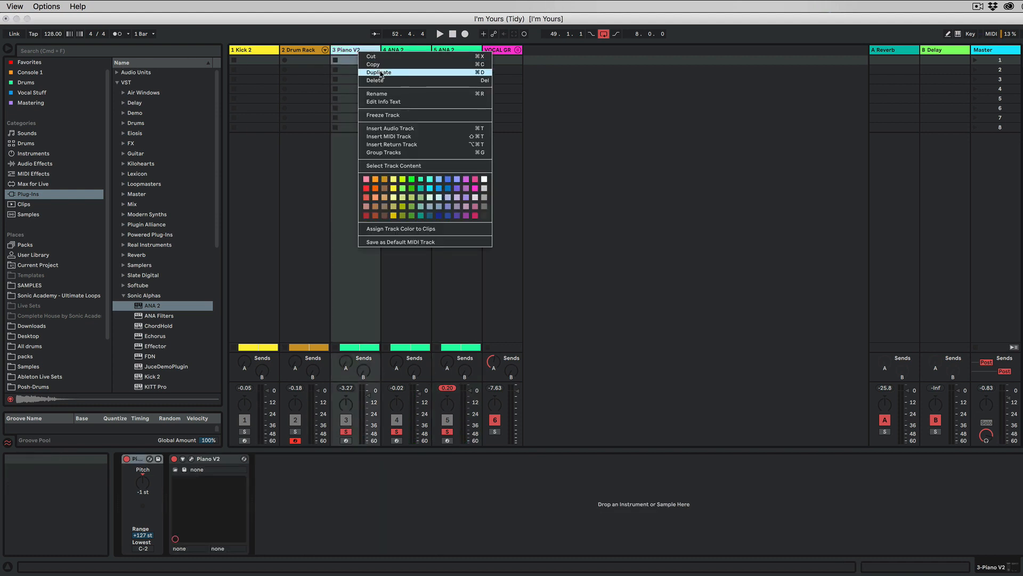
click(381, 74)
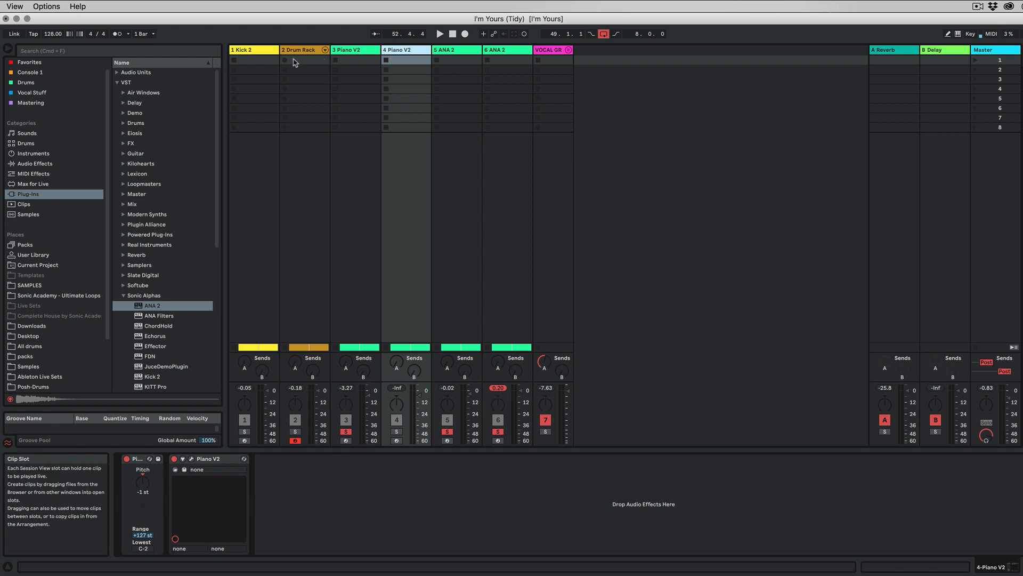
click(127, 52)
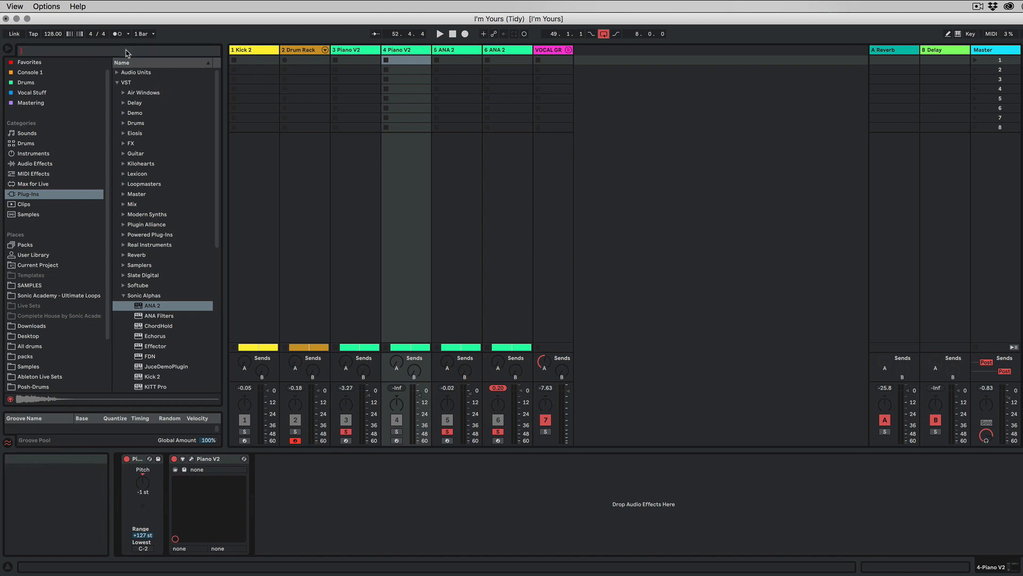
text(M1)
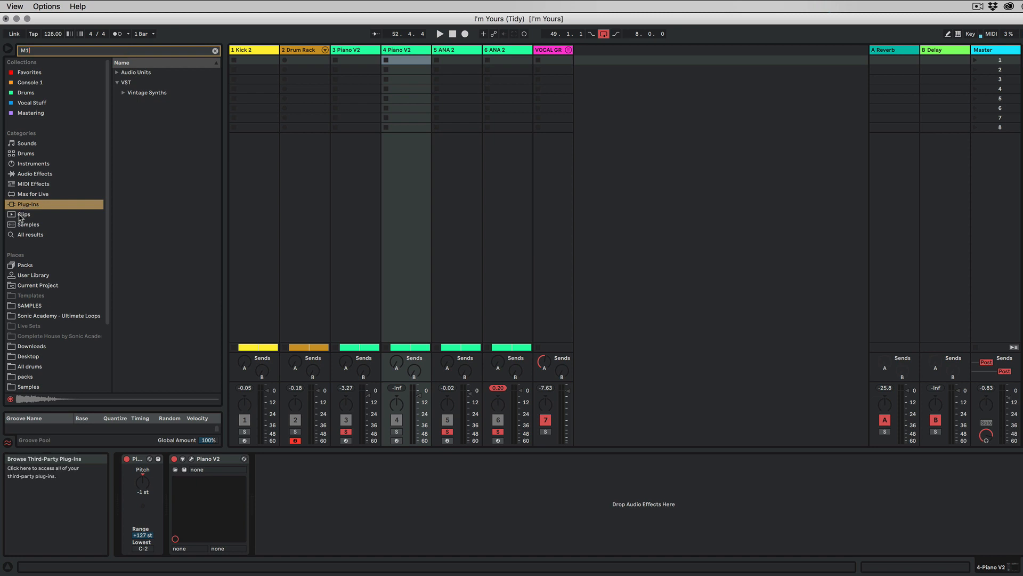
click(123, 93)
drag(134, 103, 255, 313)
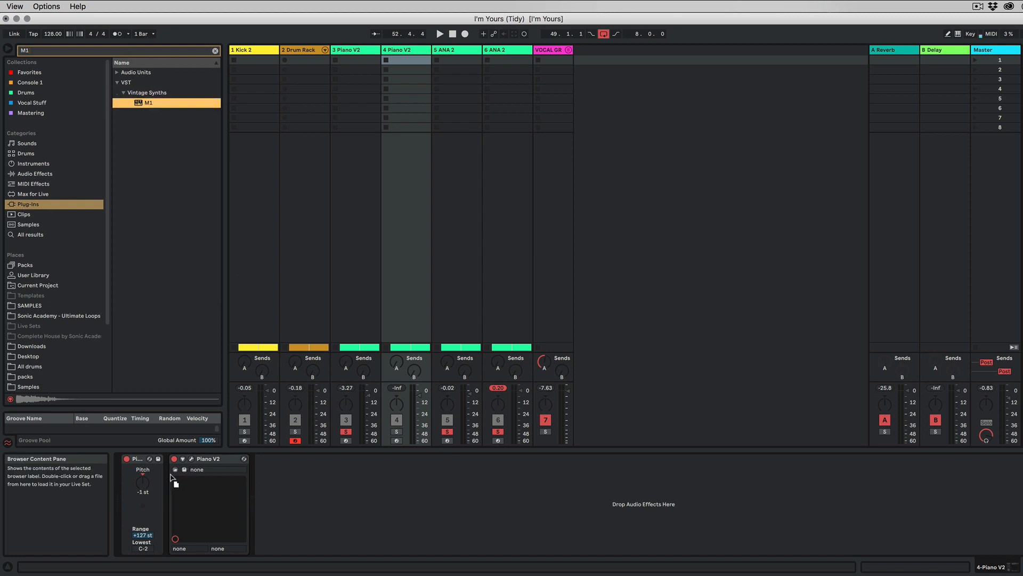
drag(403, 83, 402, 84)
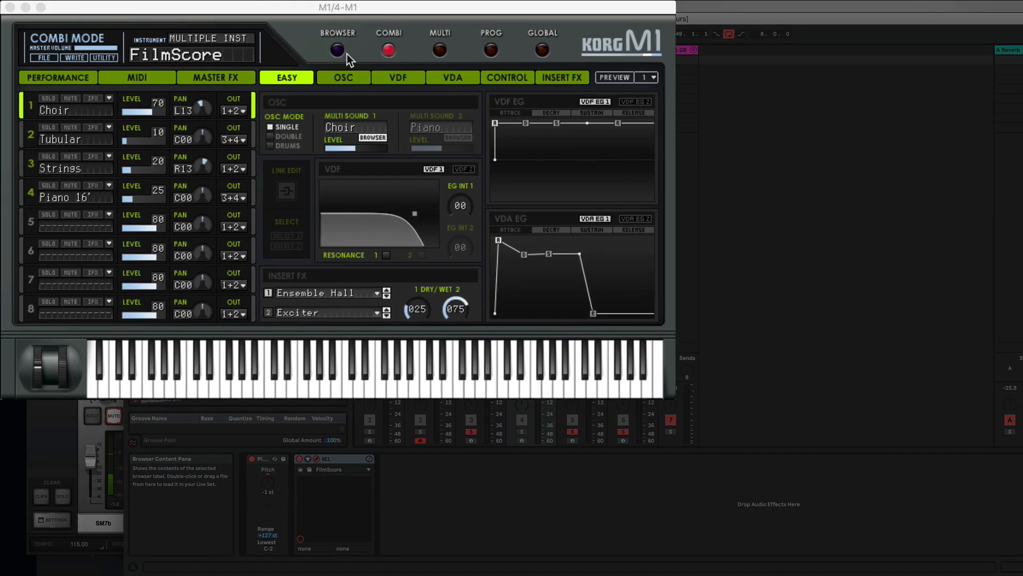
Switch M1 to program mode, filter its browser by Piano and load the M1HousePiano sound
click(250, 42)
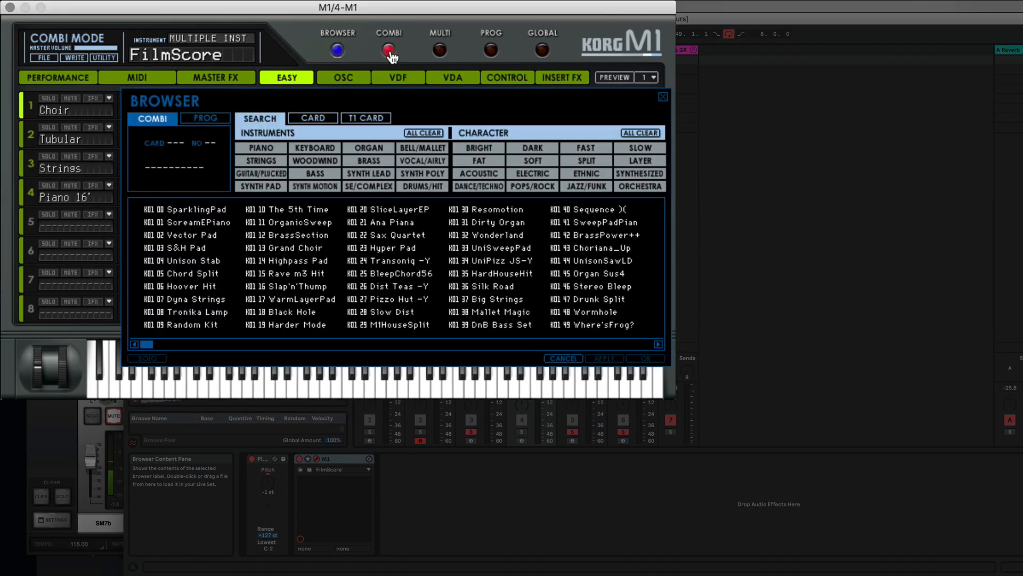
click(492, 51)
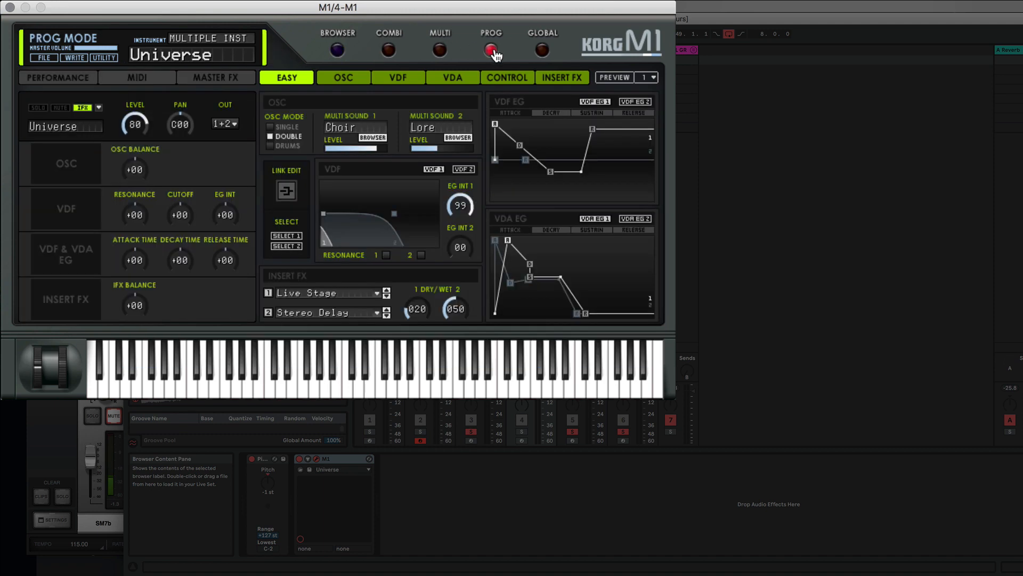
click(337, 50)
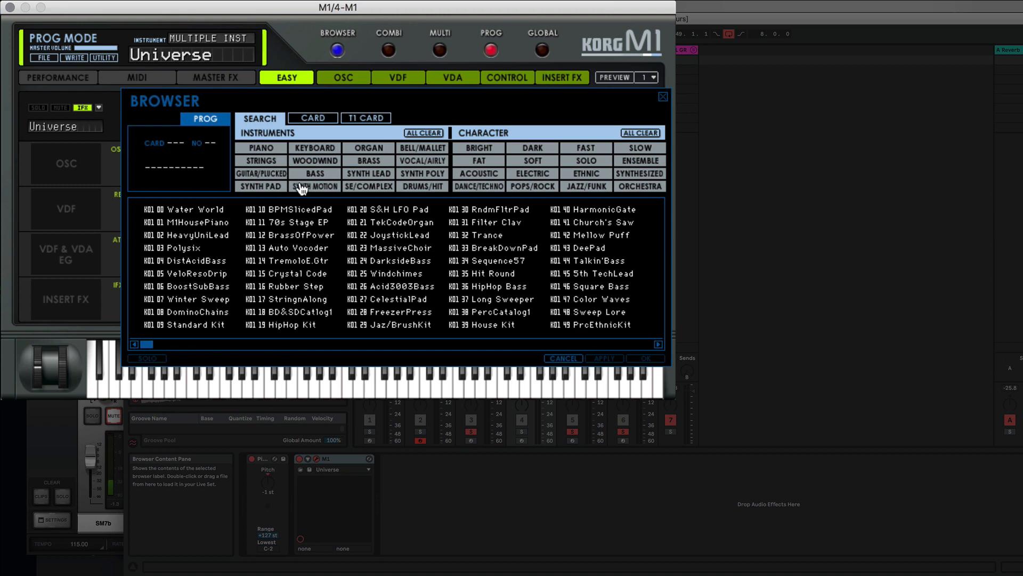
click(261, 149)
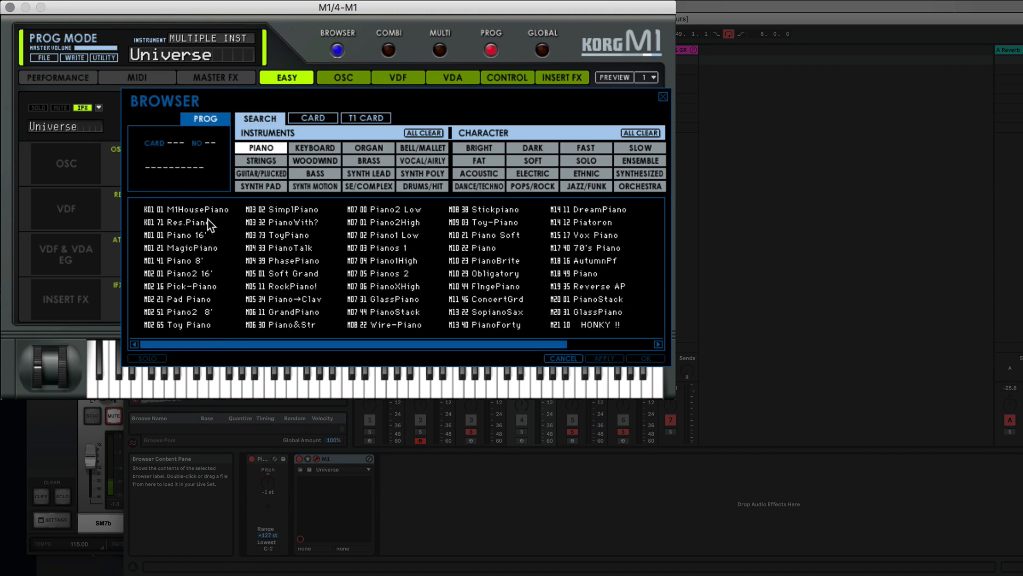
double_click(187, 210)
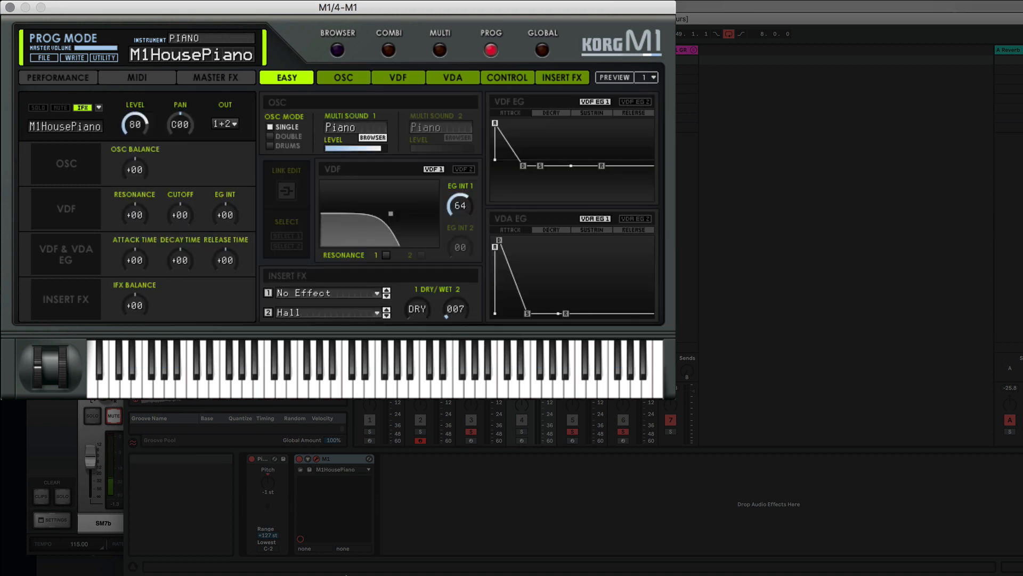
Audition M1 soloed, close its plug-in window, add Piano V2 to the solo, and finish with only the first ANA 2 track soloed
click(522, 431)
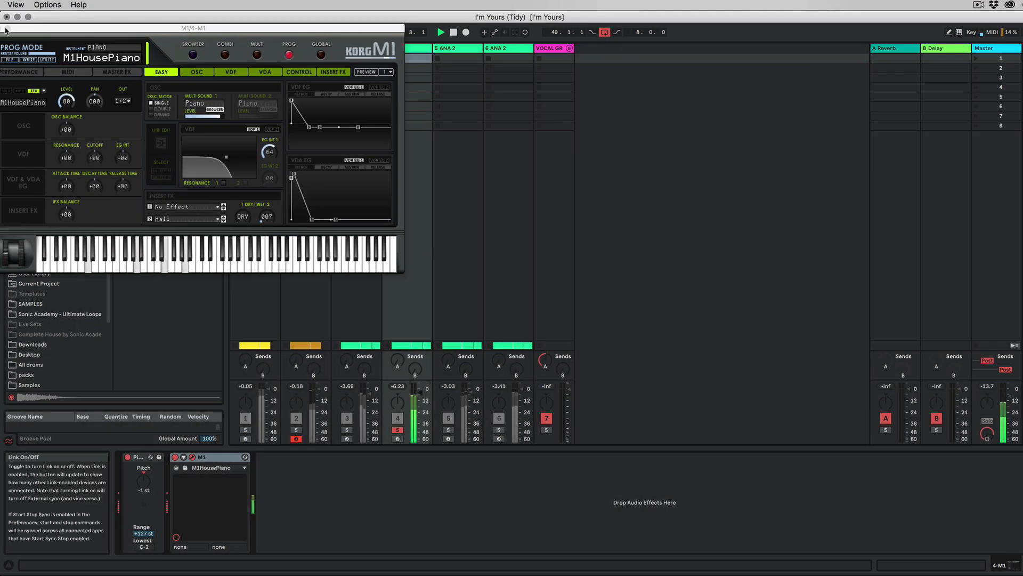
key(super+alt+p)
super+click(347, 430)
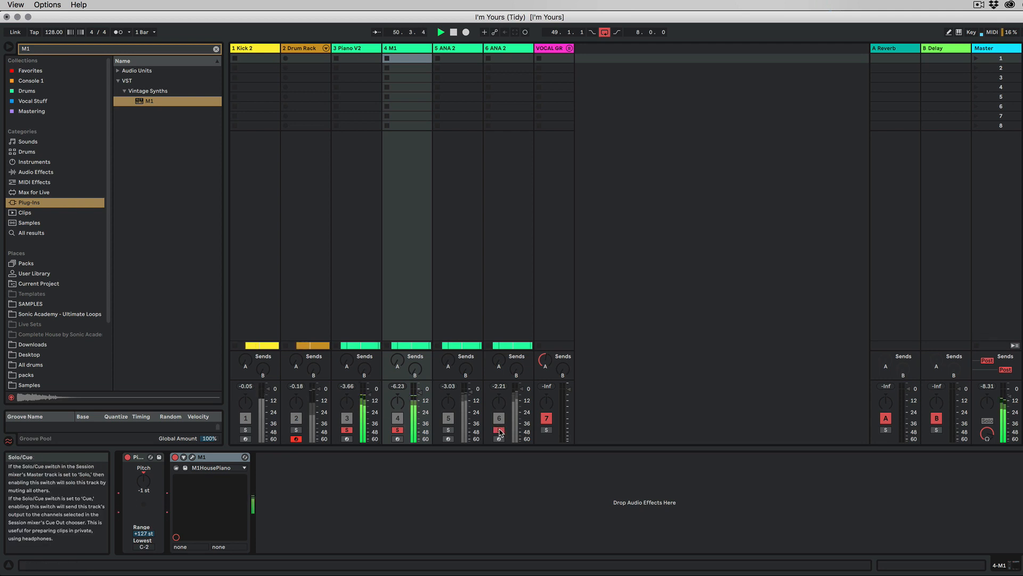
super+click(448, 430)
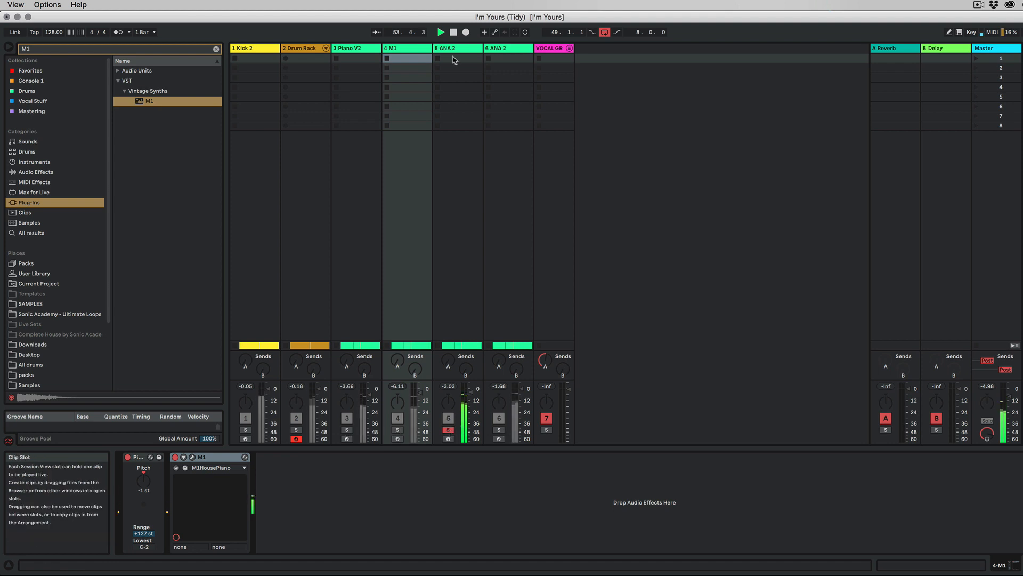
Delete the low bass notes from the first chorus clip of the track 5 ANA 2 in the arrangement, and play it back
key(Tab)
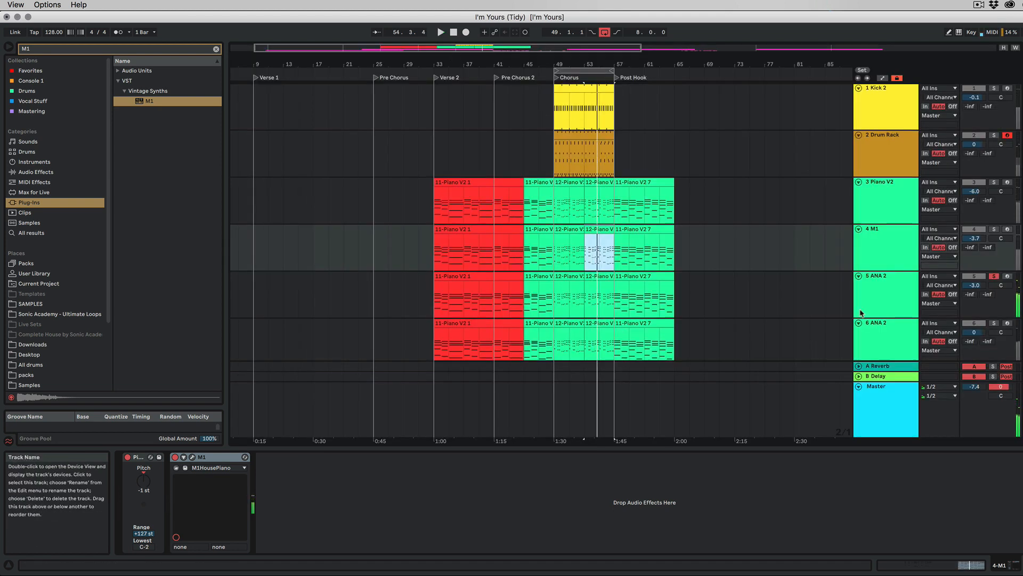
scroll(853, 320, down, 2)
scroll(861, 313, up, 1)
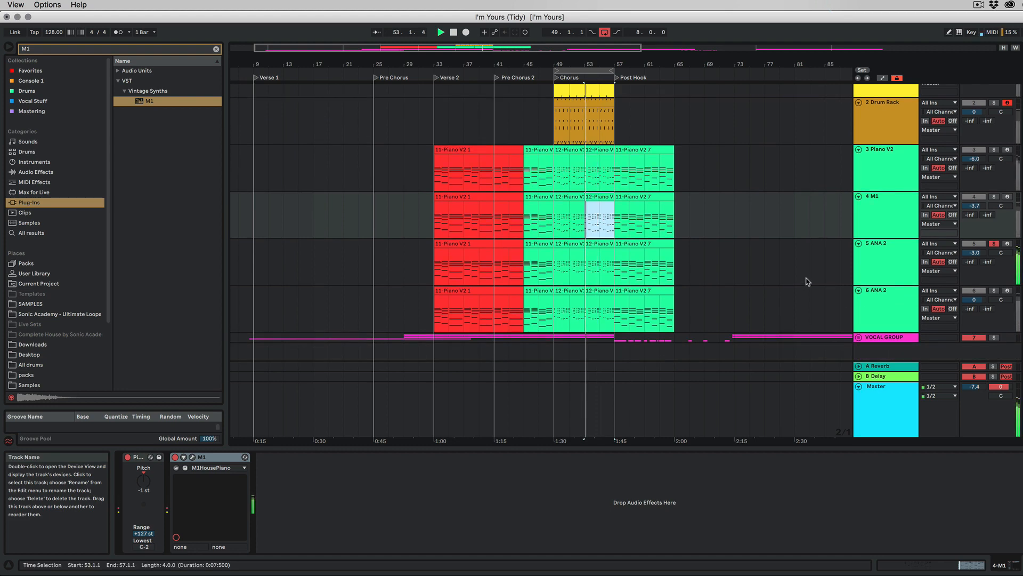
click(569, 245)
double_click(569, 245)
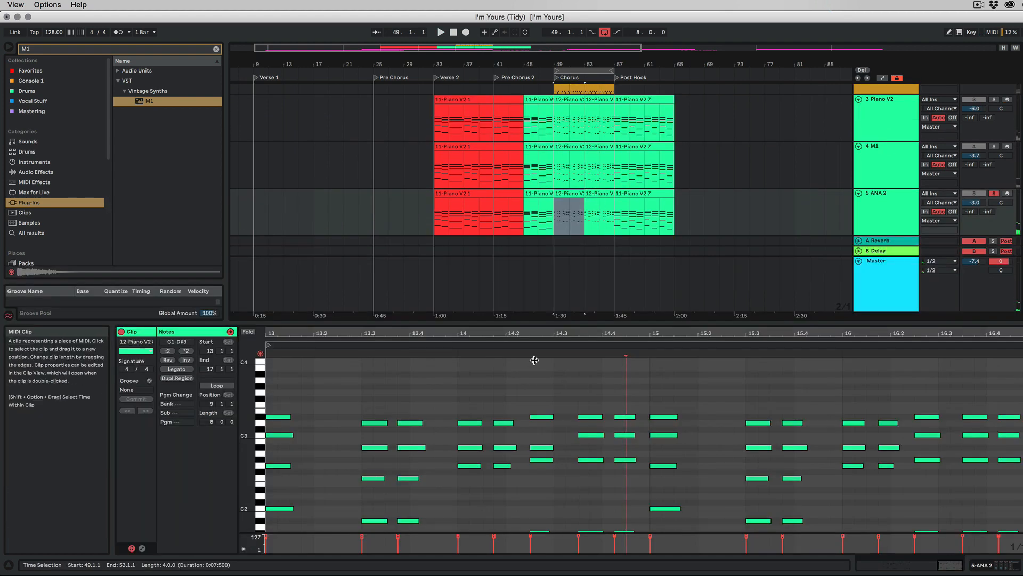
drag(510, 323, 510, 237)
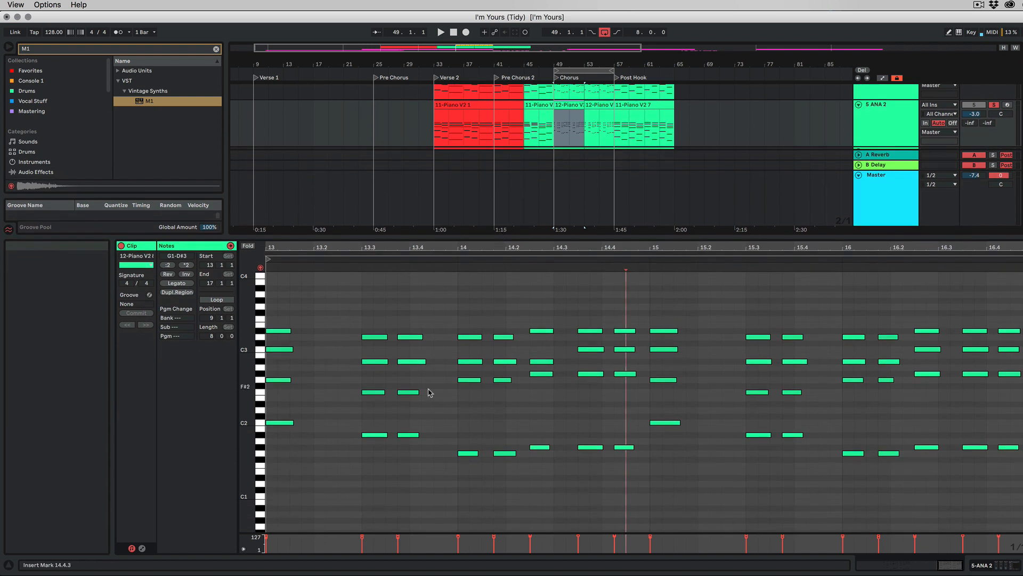
drag(278, 486, 1015, 409)
key(Delete)
key(space)
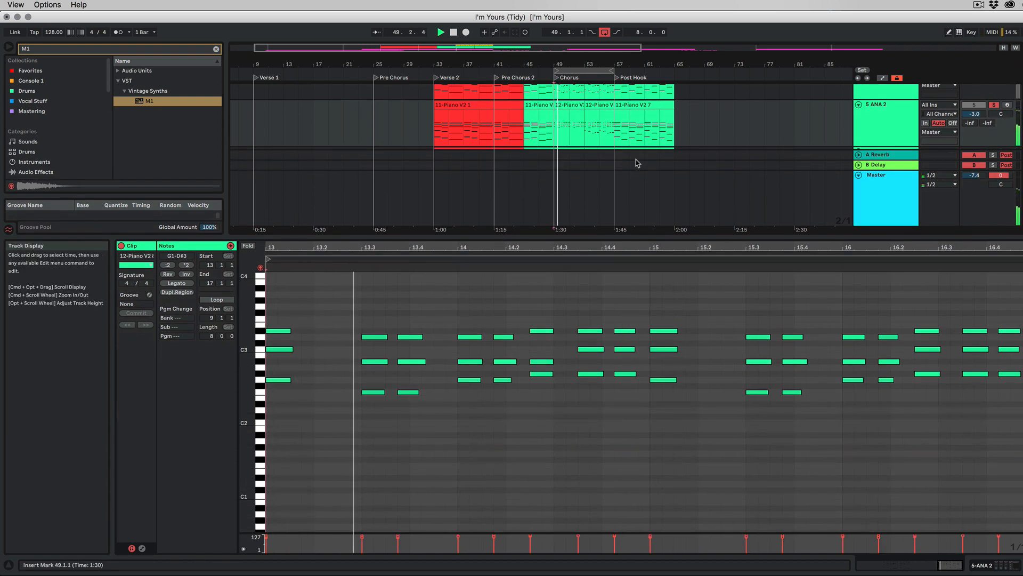
Duplicate the trimmed ANA 2 clip over the second half of the chorus and unsolo the track to hear the full mix
click(580, 106)
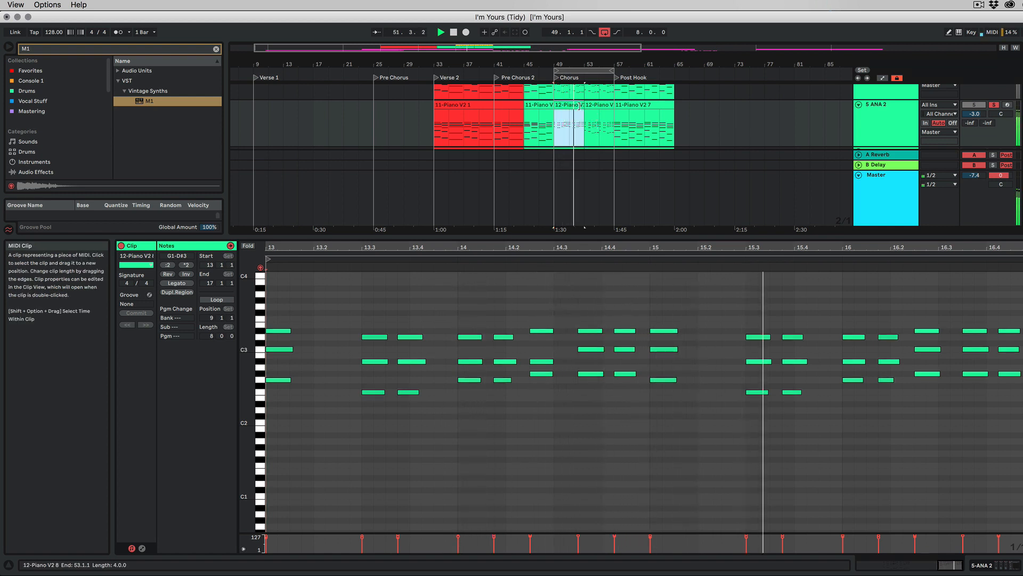
click(599, 122)
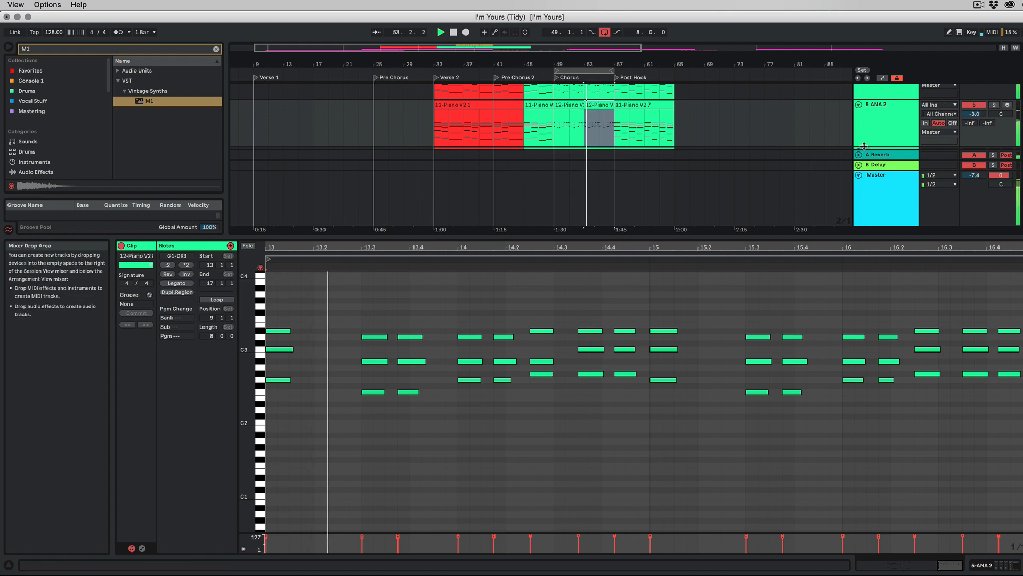
key(Tab)
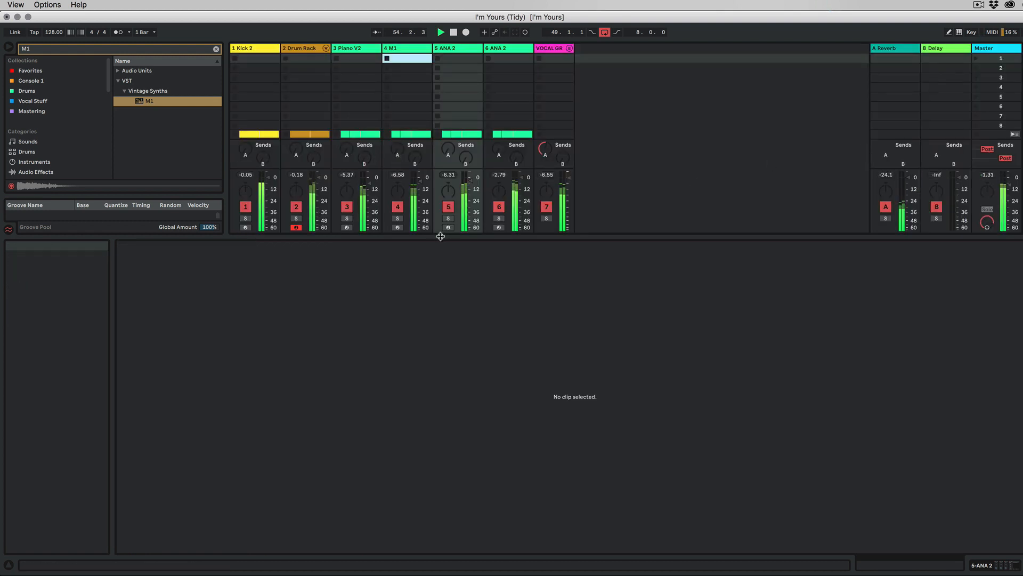
drag(442, 236, 448, 395)
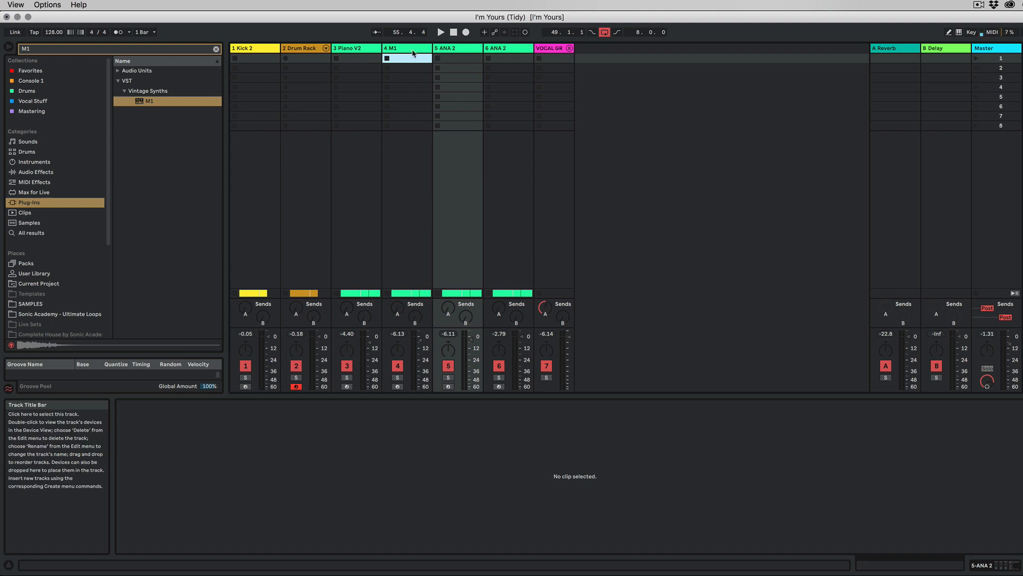
Duplicate the track 6 ANA 2, solo the duplicate and play it from the arrangement
click(506, 49)
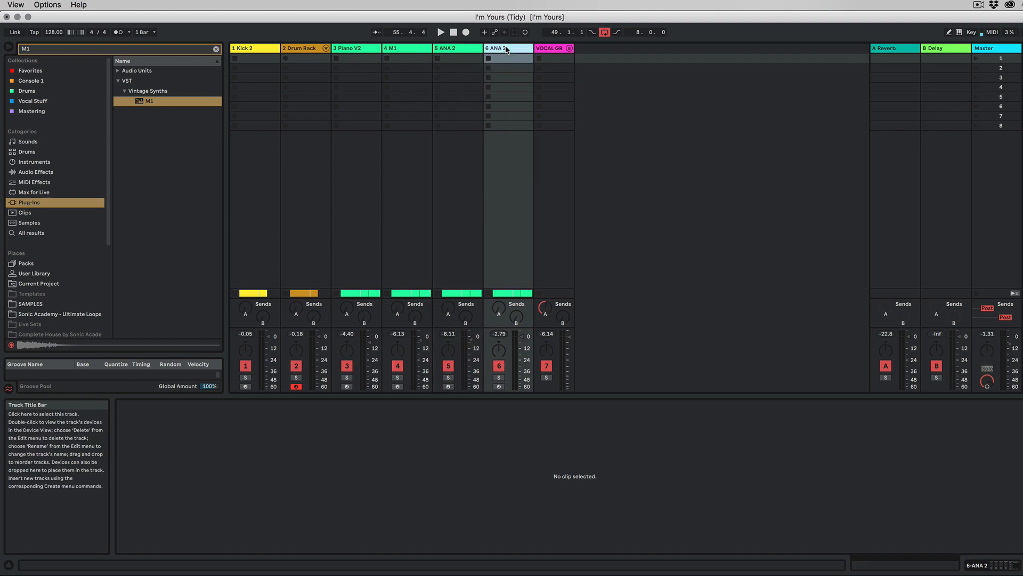
right_click(507, 50)
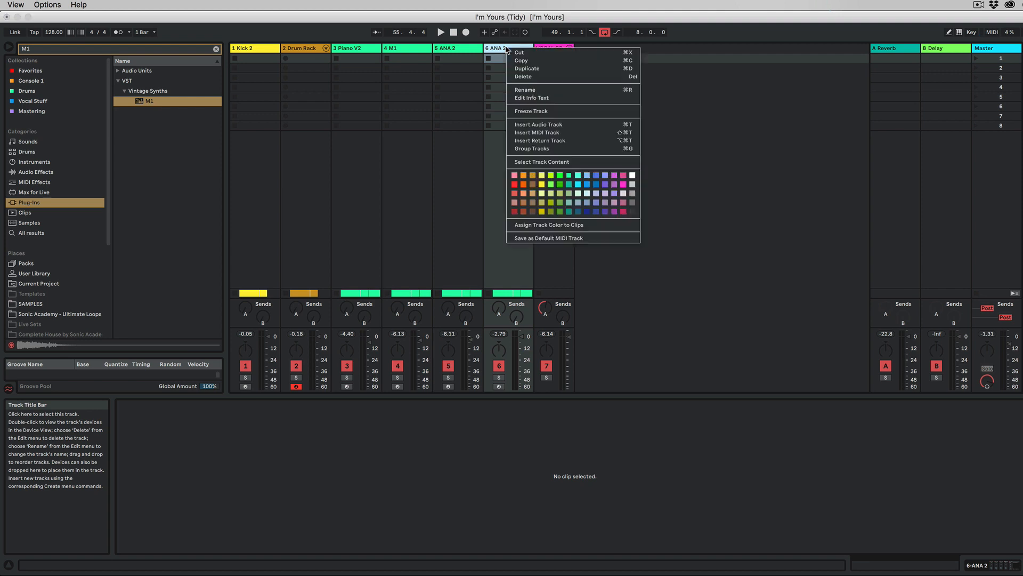
click(528, 69)
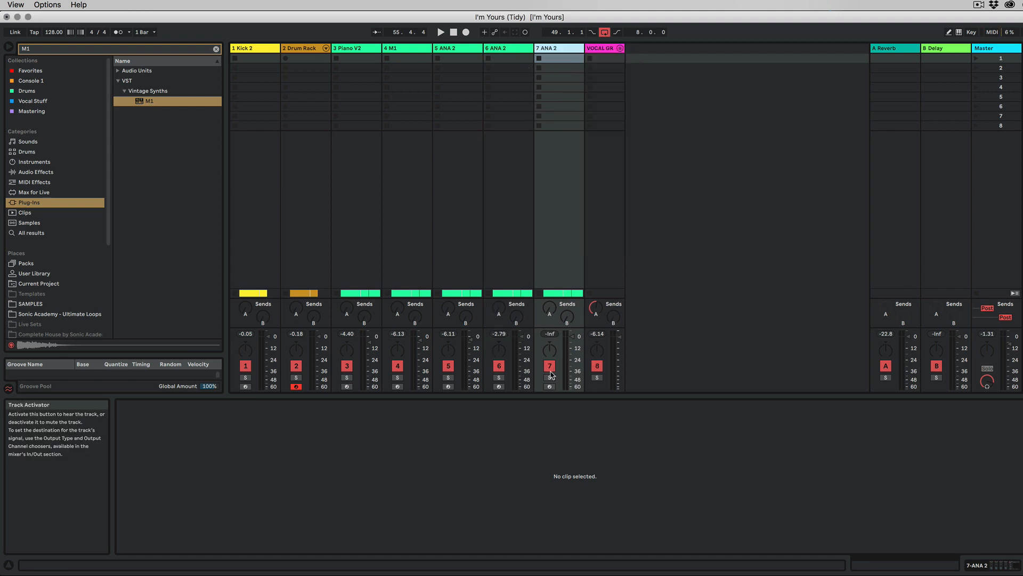
key(Tab)
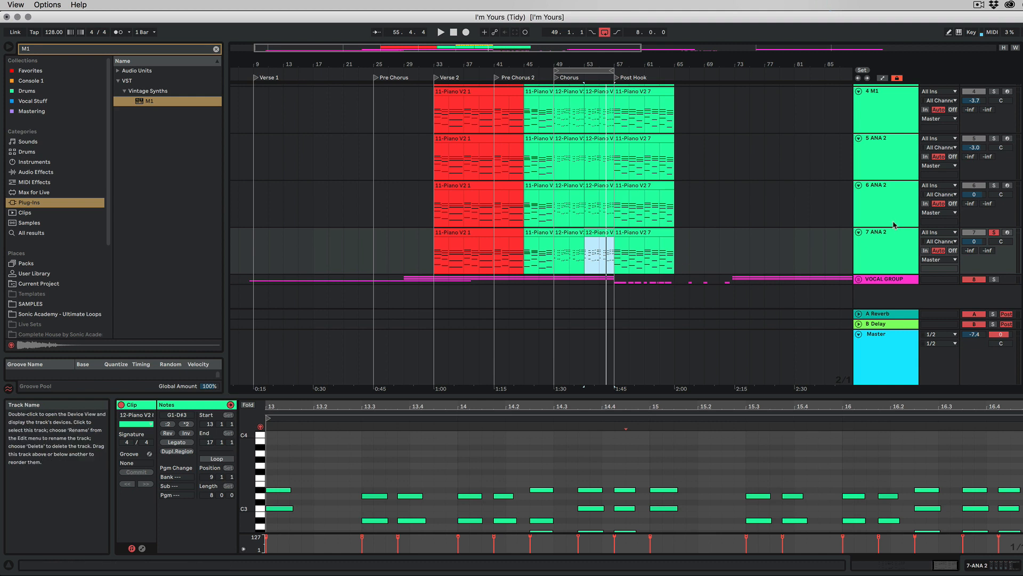
click(895, 240)
key(space)
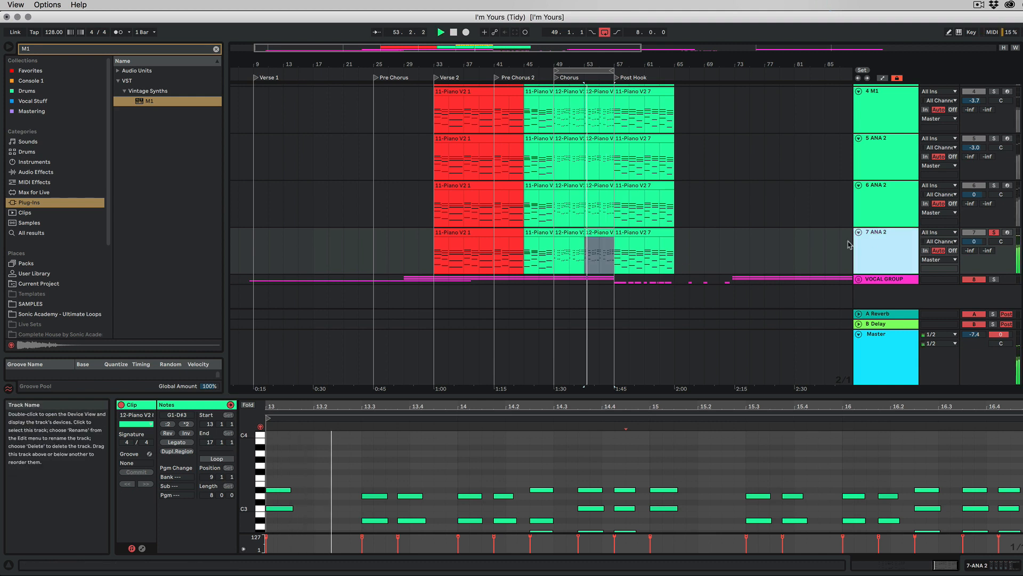
Loop the first chorus clip on the new ANA 2 track from bar 13 for 4 bars, and extend the clip to bar 57
click(571, 233)
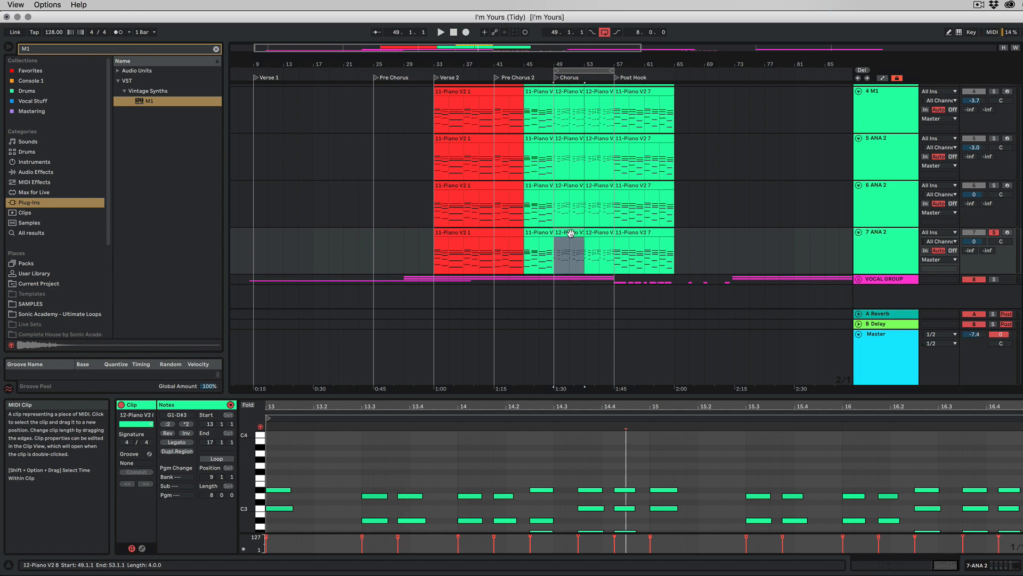
drag(582, 396, 591, 280)
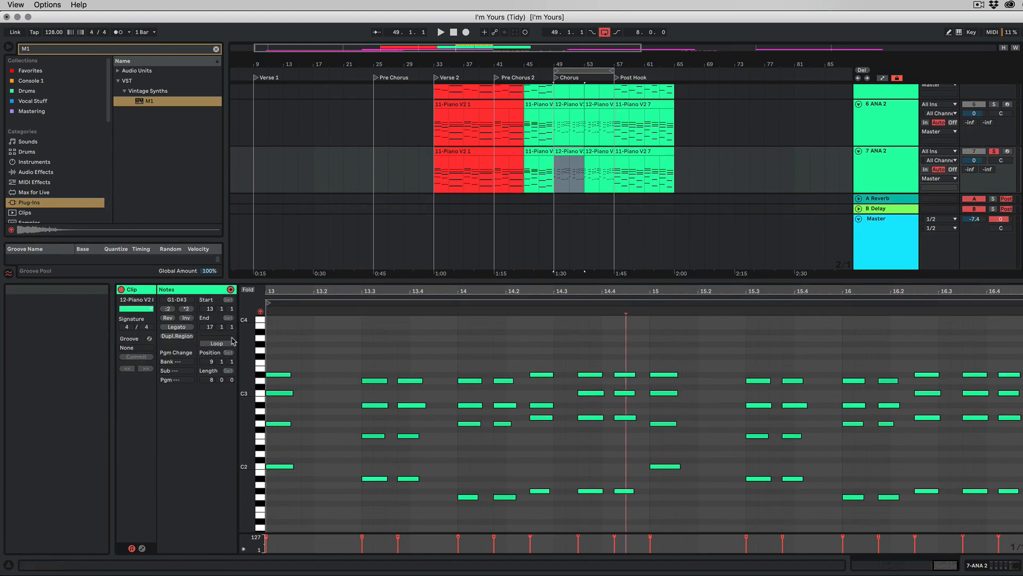
click(233, 343)
drag(585, 152, 616, 152)
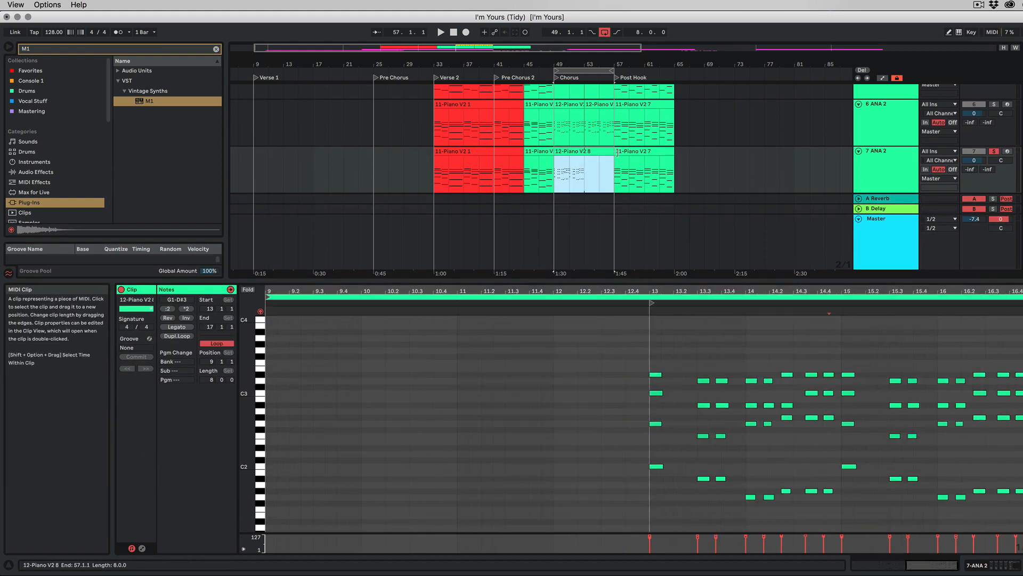
drag(267, 296, 651, 322)
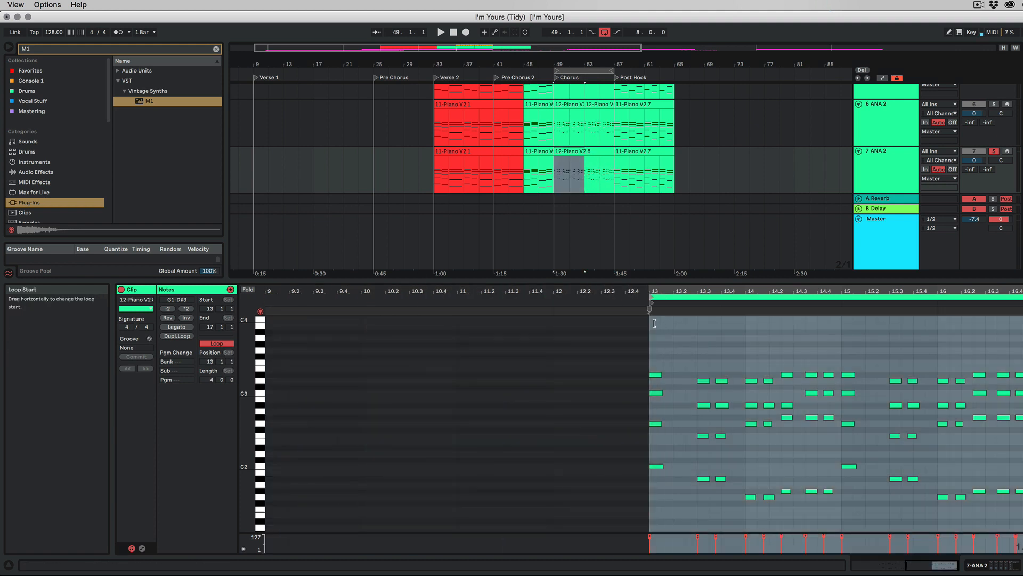
click(577, 151)
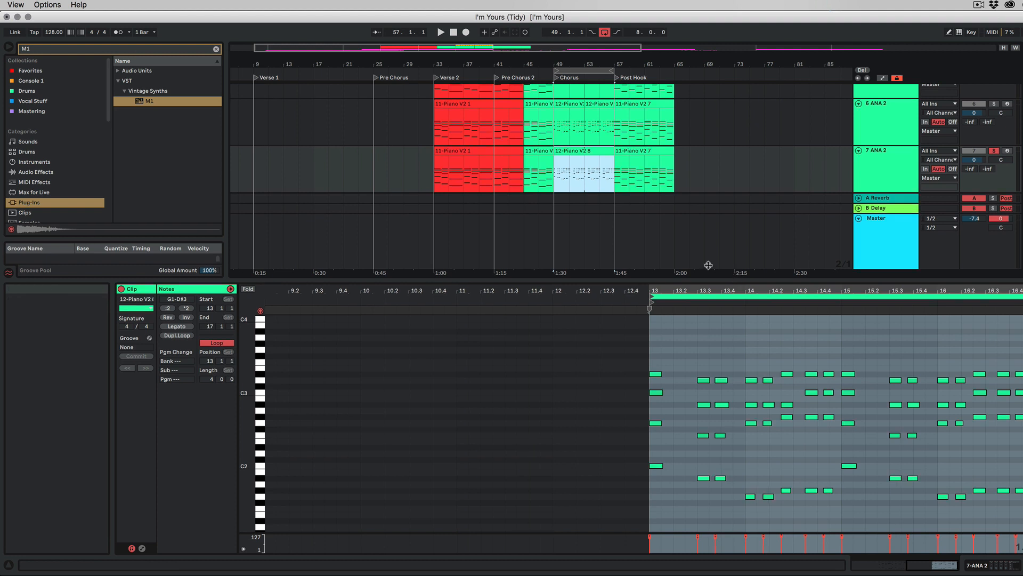
Delete the upper chord notes from the looped chorus clip, leaving only the bass notes, and play it back
drag(736, 278, 533, 190)
drag(563, 256, 1020, 354)
key(Delete)
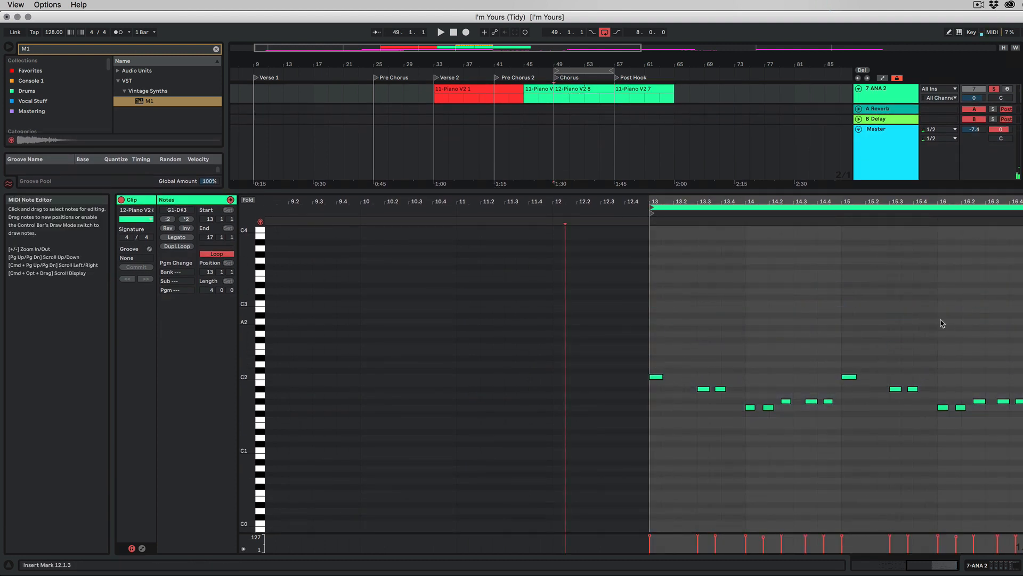
key(space)
drag(901, 190, 857, 306)
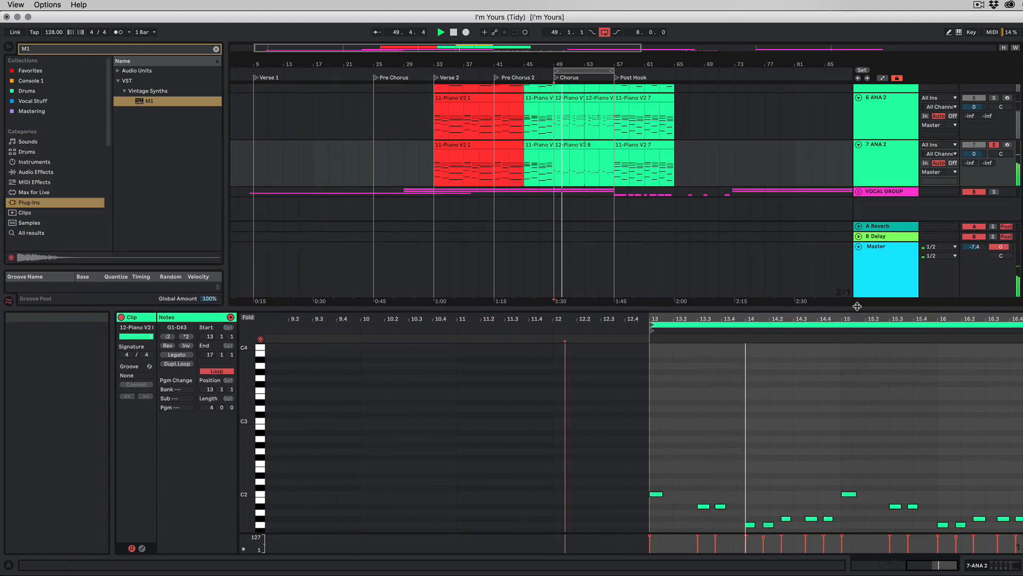
Search the ANA 2 presets on track 7 for "donk" and load FM Garage Donk 1
double_click(886, 150)
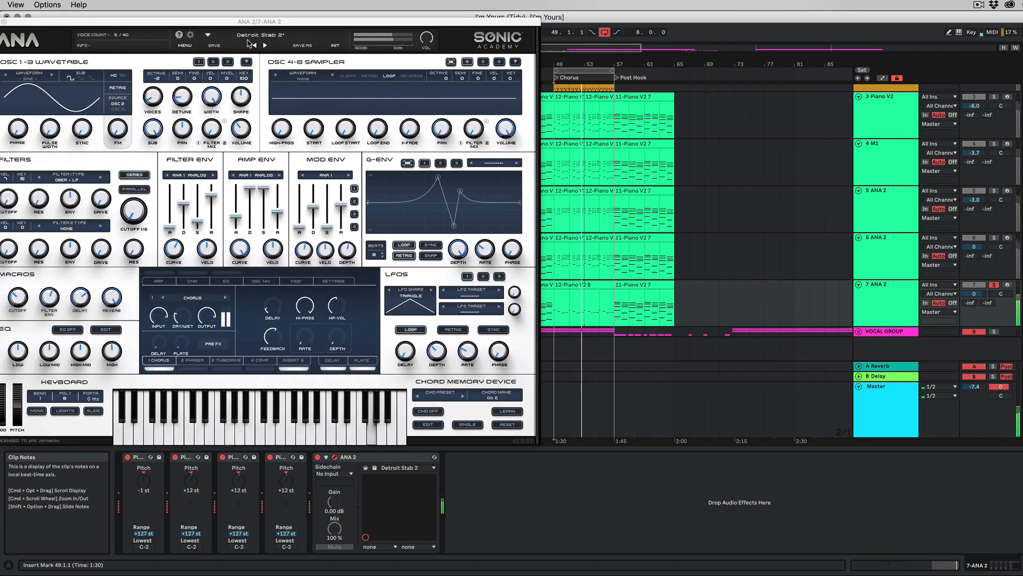
click(258, 37)
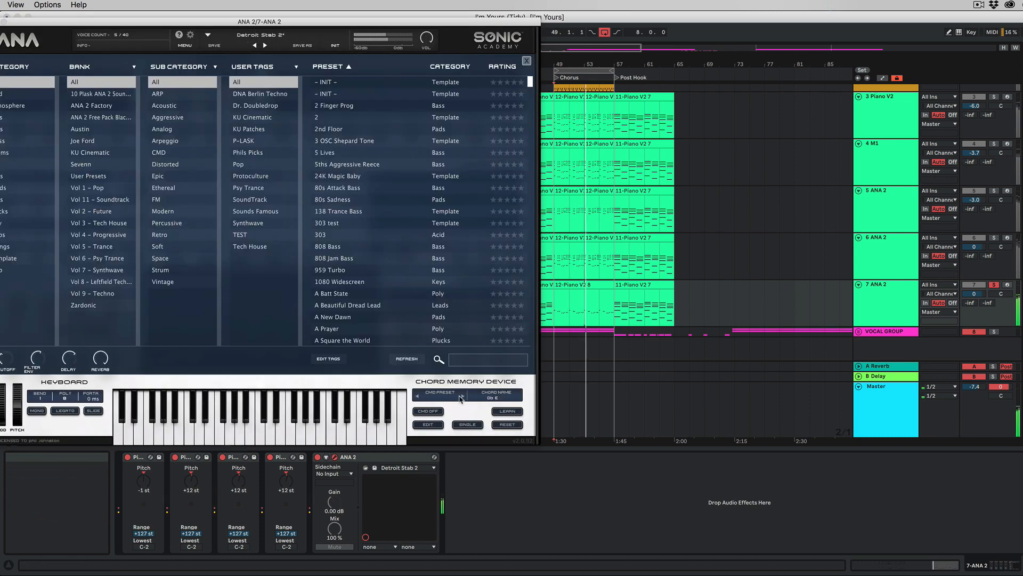
click(482, 360)
text(don)
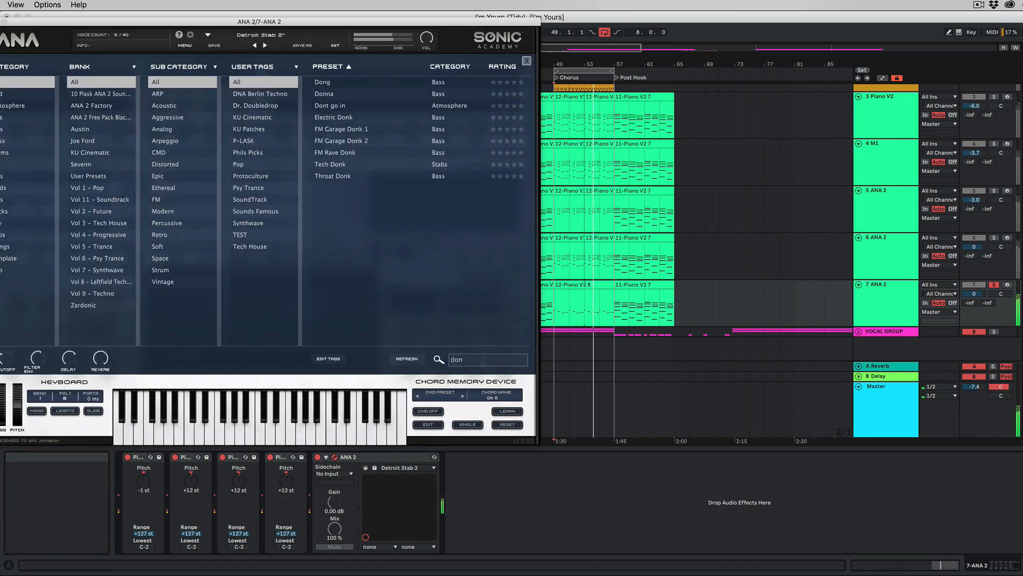
text(k=)
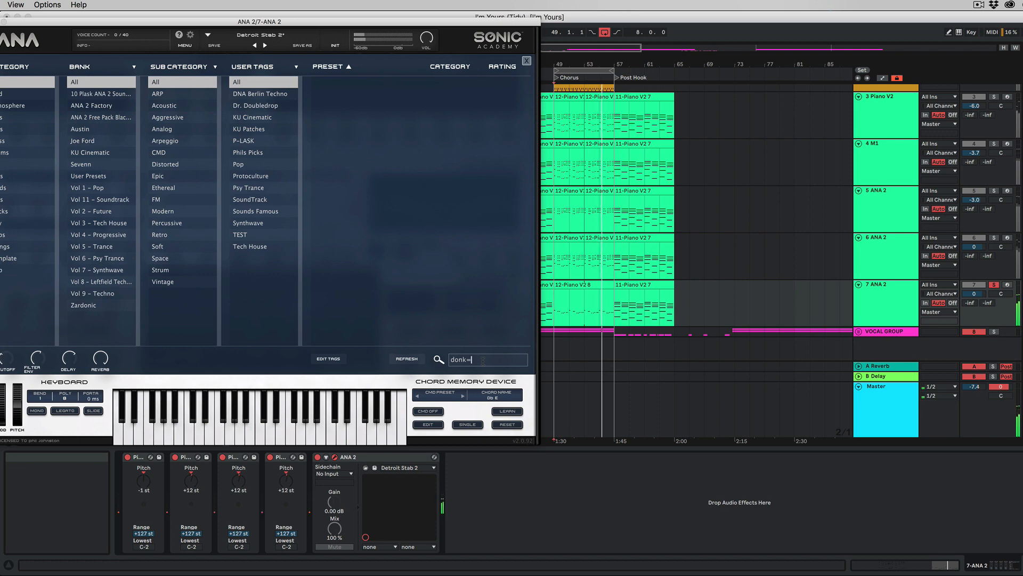
key(BackSpace)
click(340, 97)
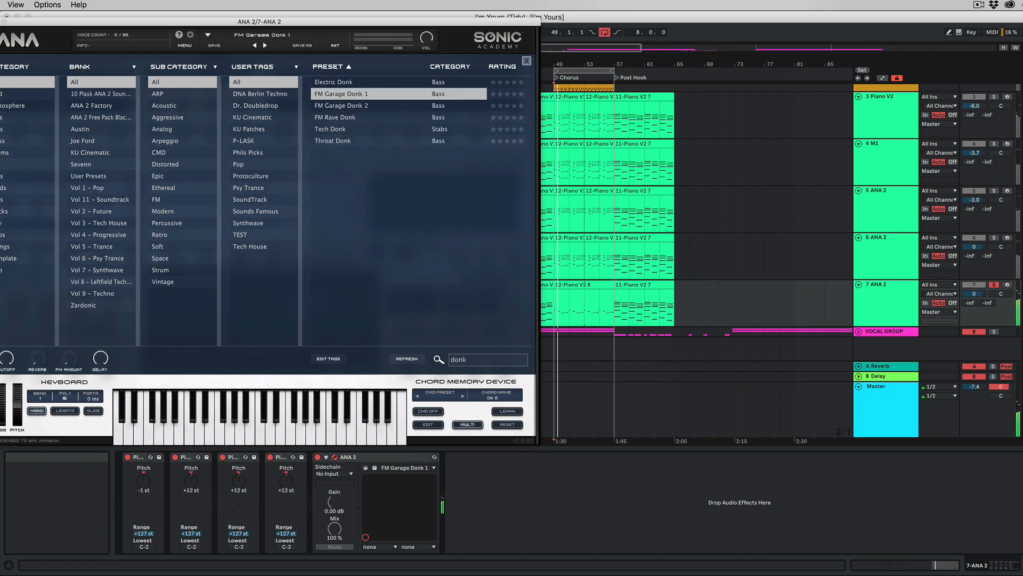
Turn off the last two +12 st Pitch devices on track 7 ANA 2 and unsolo the track
key(super+alt+p)
click(271, 457)
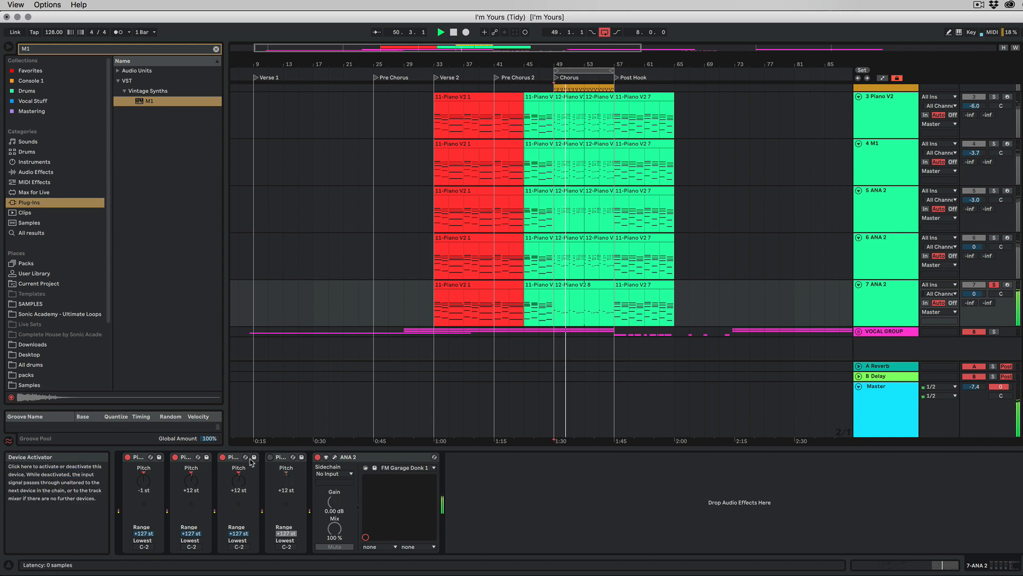
click(223, 458)
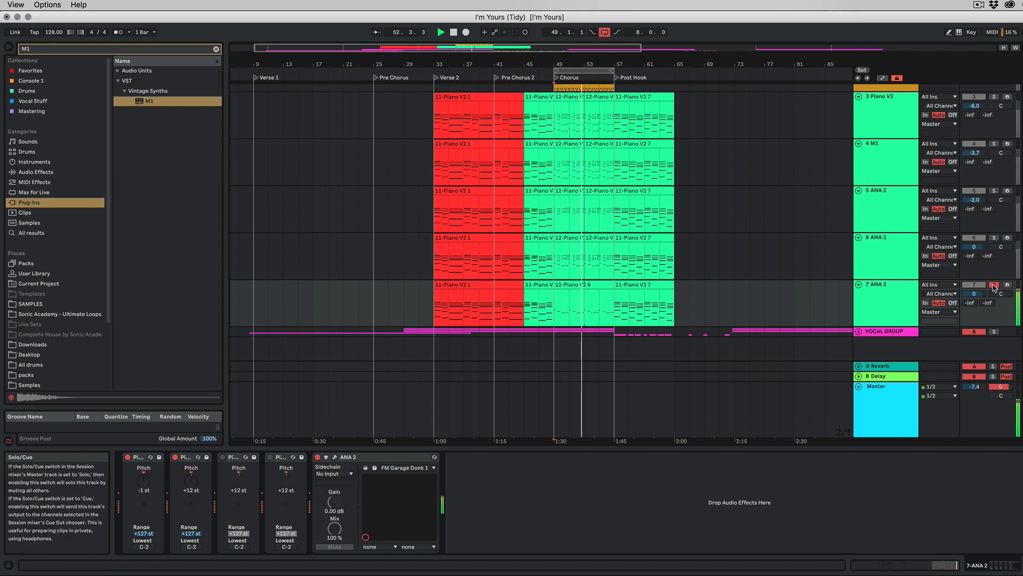
Lower the volumes of tracks 3 to 6 together, with track 6 at about -33.3 dB, and play the mix
key(Tab)
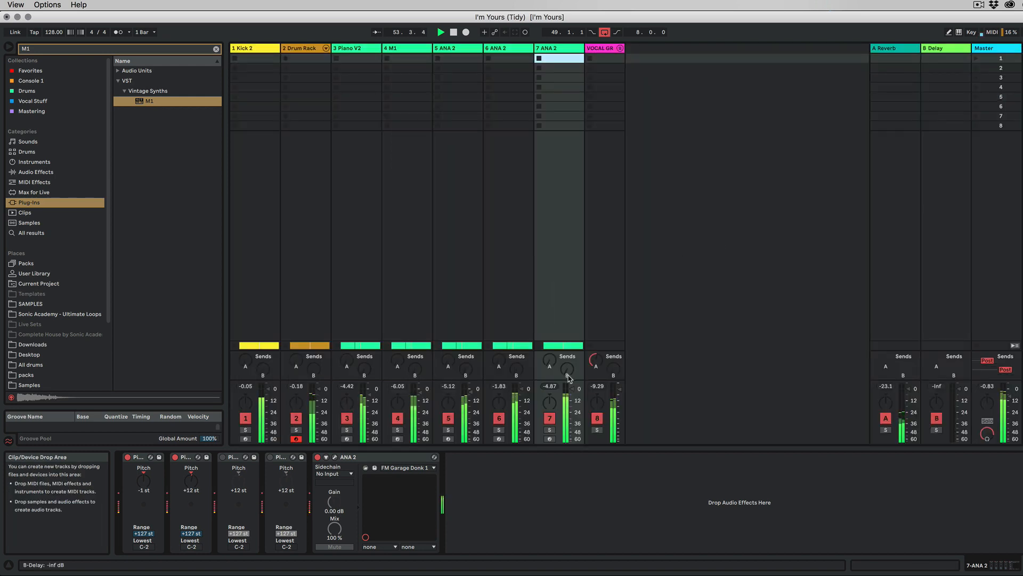
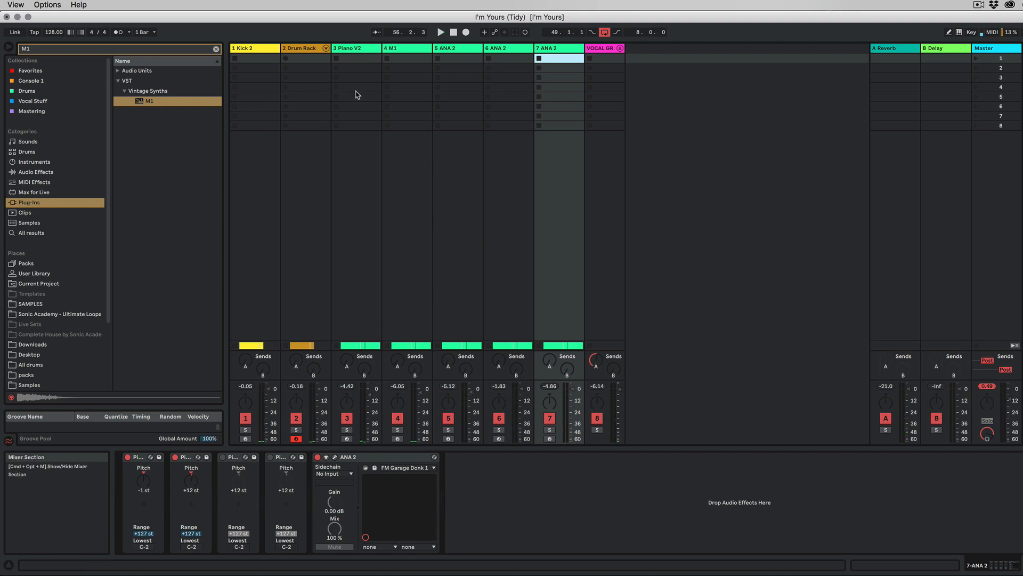
click(362, 49)
shift+click(511, 49)
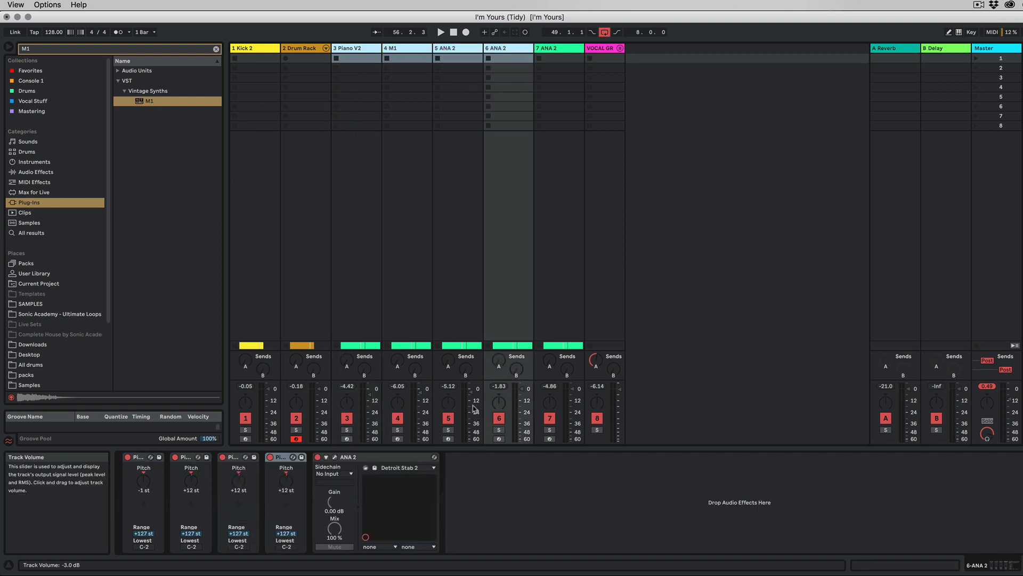
key(space)
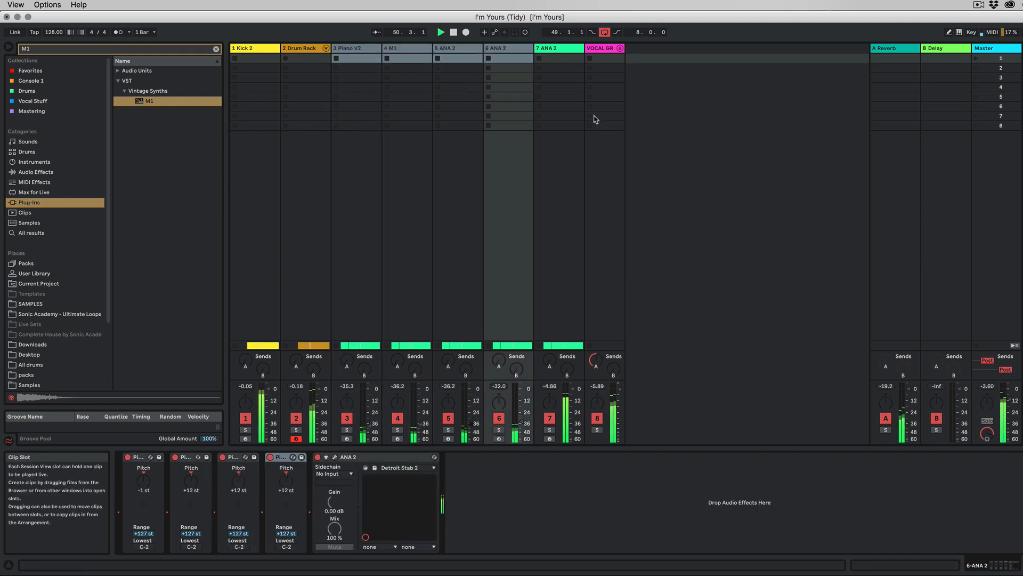
Duplicate track 7 ANA 2 in the arrangement, solo the duplicate and play it
key(Tab)
double_click(576, 294)
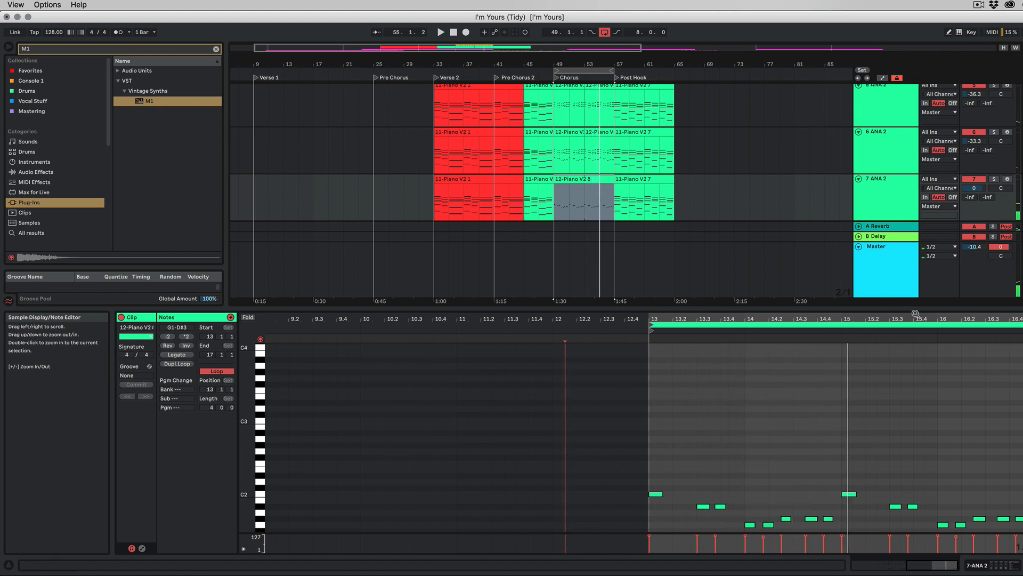
click(890, 191)
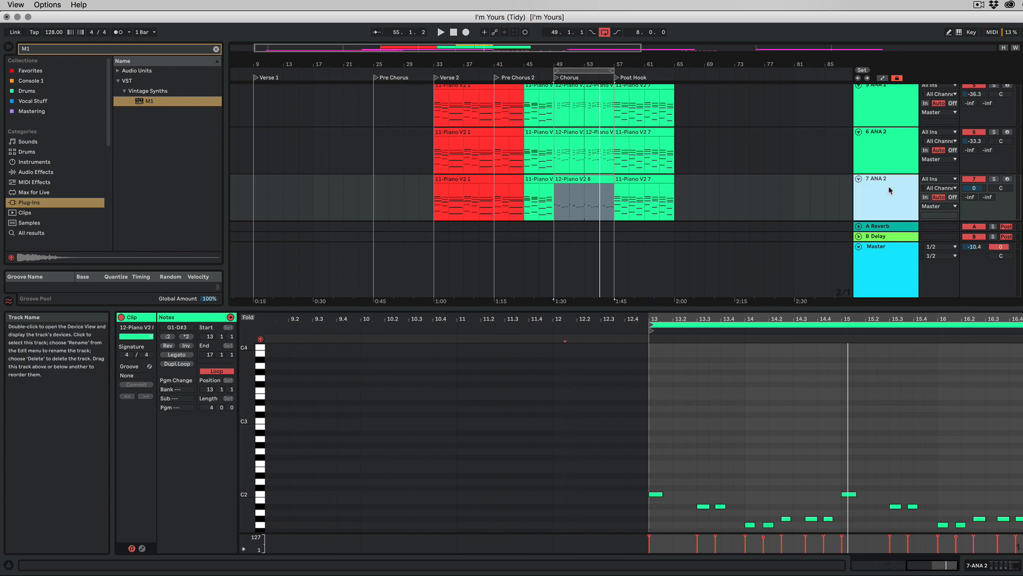
right_click(890, 190)
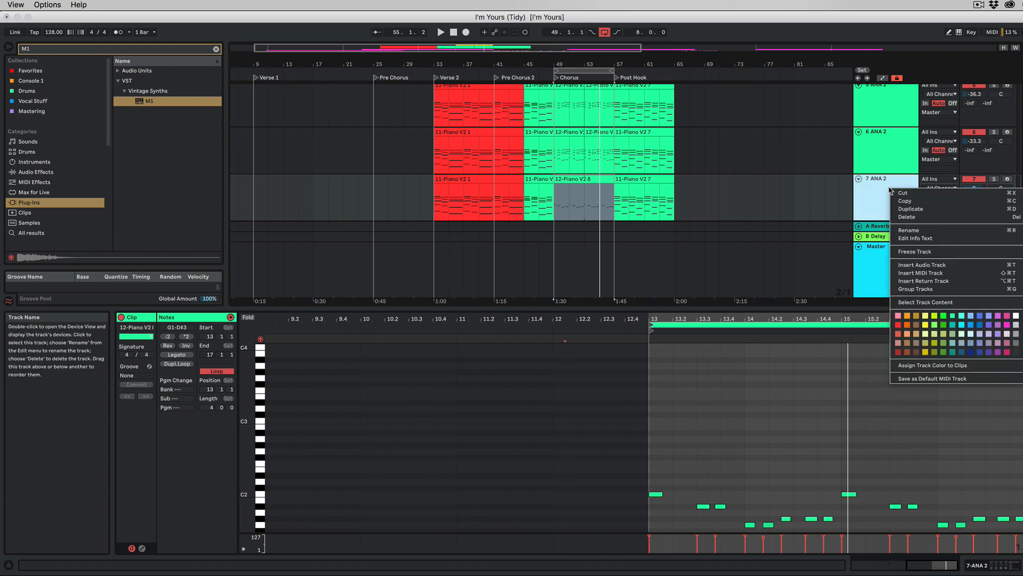
click(912, 209)
scroll(893, 195, down, 2)
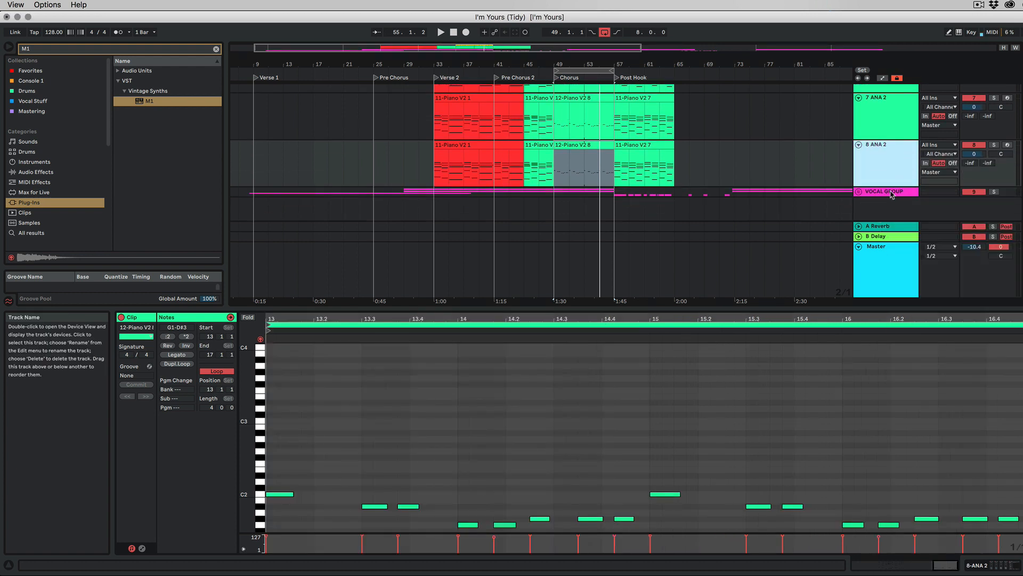
click(994, 145)
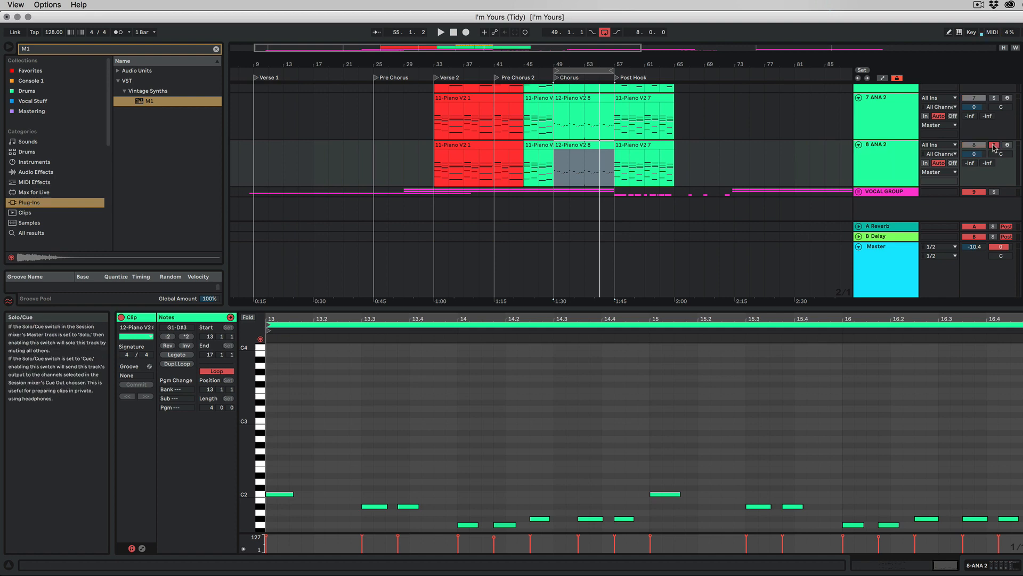
key(space)
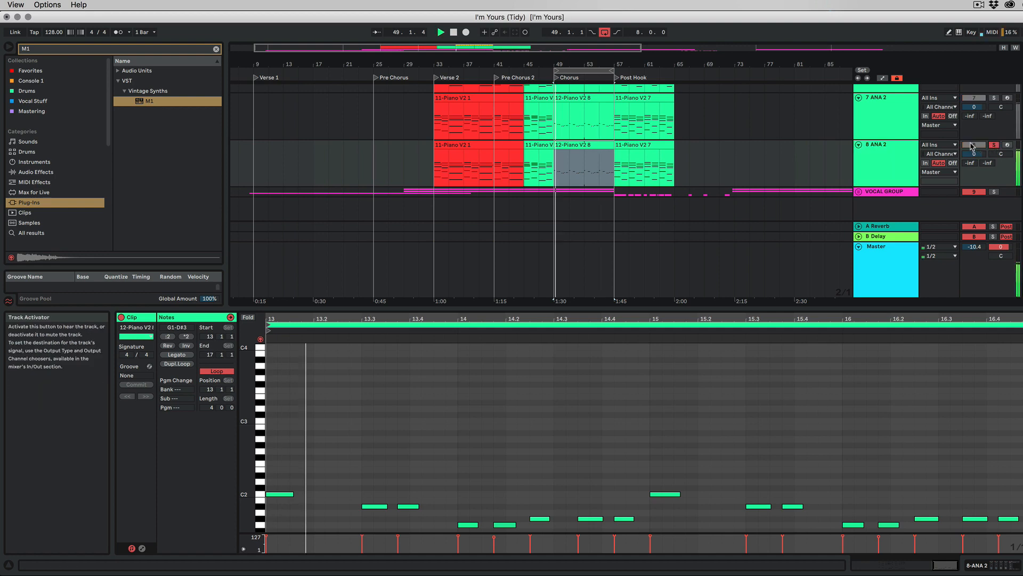
Open the ANA 2 synth on track 8 and initialise its patch
click(879, 157)
key(Tab)
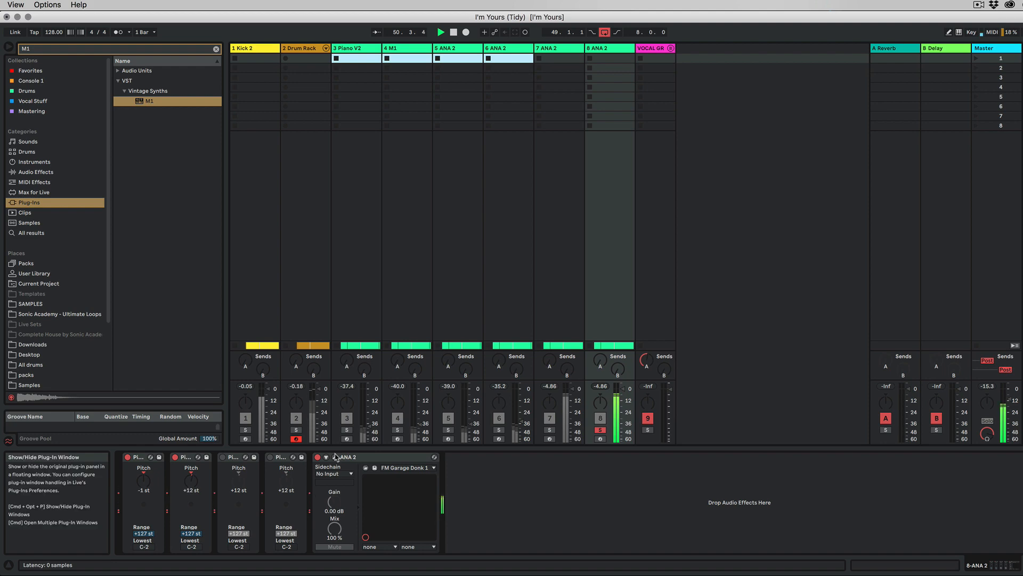
key(super+alt+p)
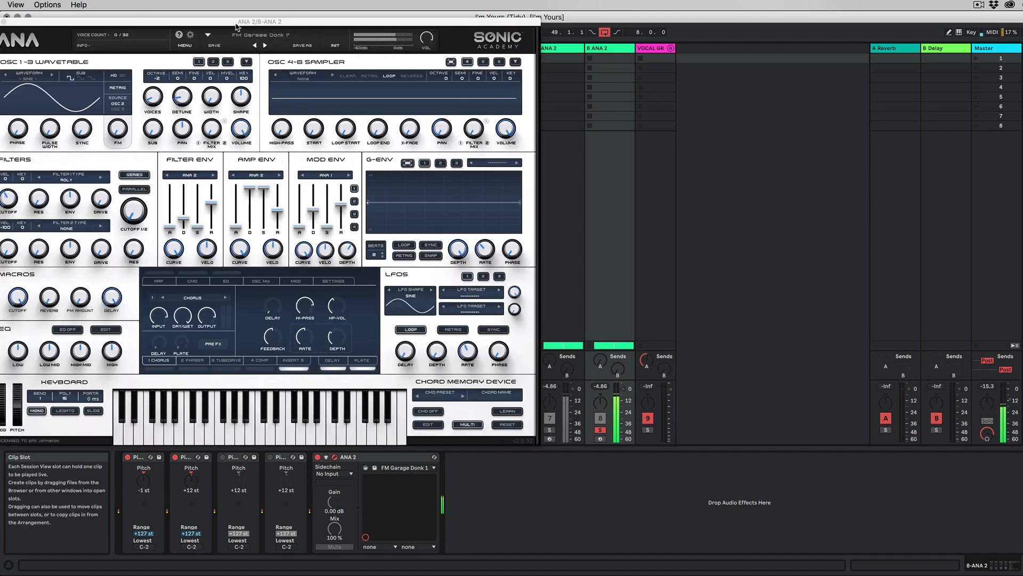
drag(237, 26, 516, 60)
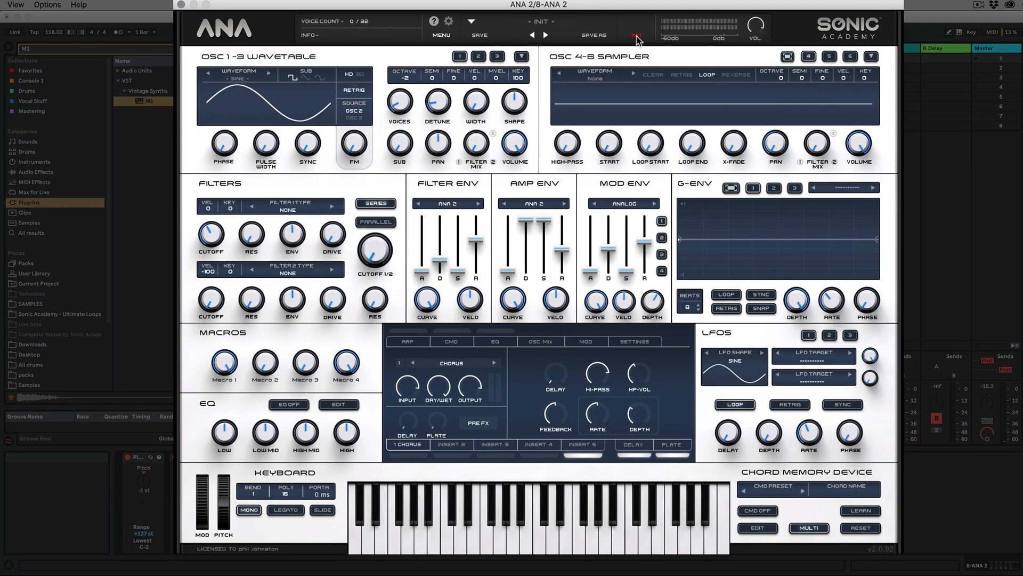
Set oscillator 1 to the Square JU analog waveform and its octave to -2
click(269, 73)
click(240, 78)
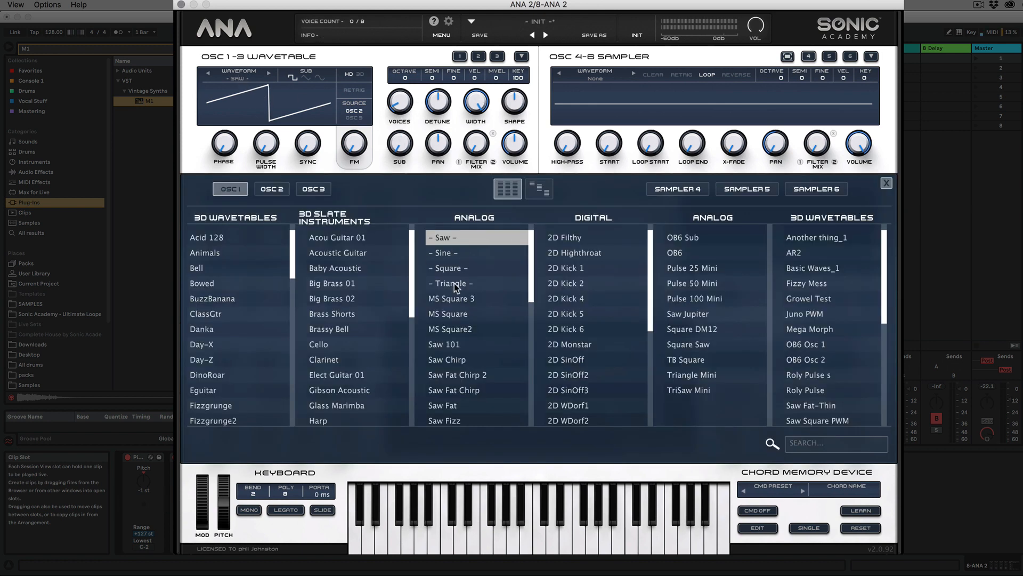
scroll(489, 337, down, 10)
click(457, 373)
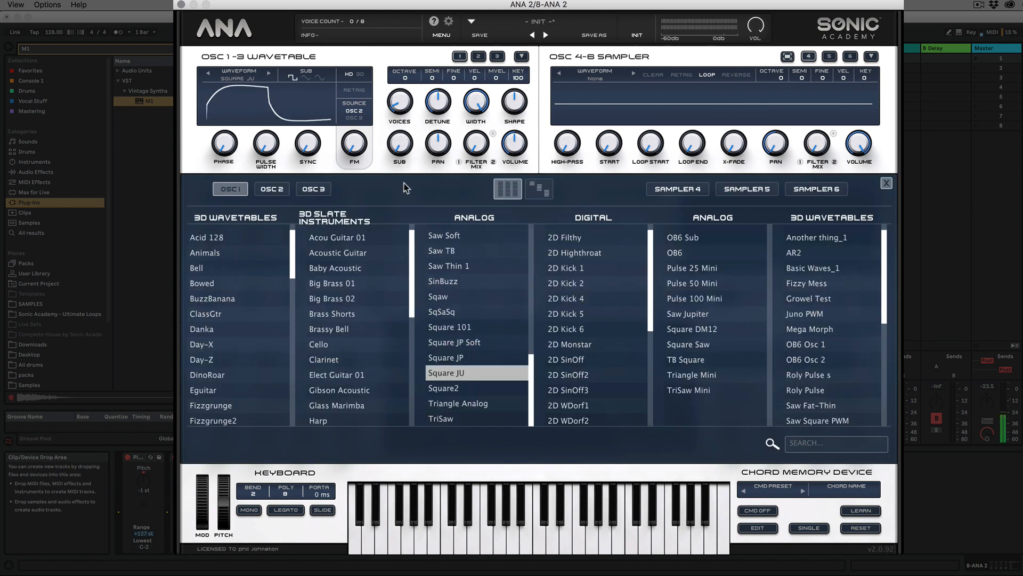
drag(405, 77, 404, 125)
click(887, 184)
Reduce the amp envelope's decay and sustain, and raise the envelope amount on the Roly filter
mouse_move(541, 229)
mouse_down()
mouse_move(545, 252)
mouse_move(526, 225)
mouse_move(527, 239)
mouse_up()
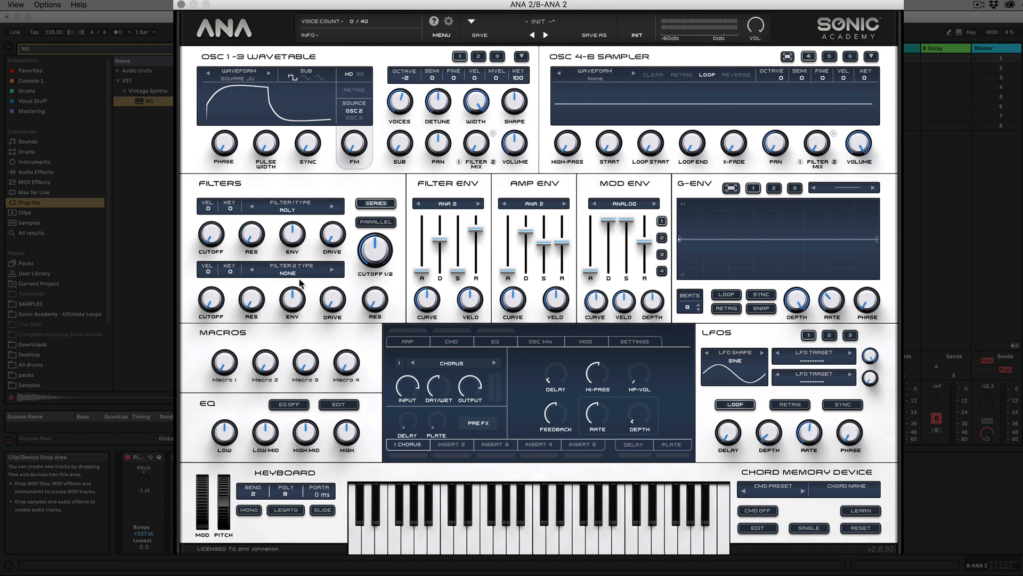
drag(292, 235, 293, 224)
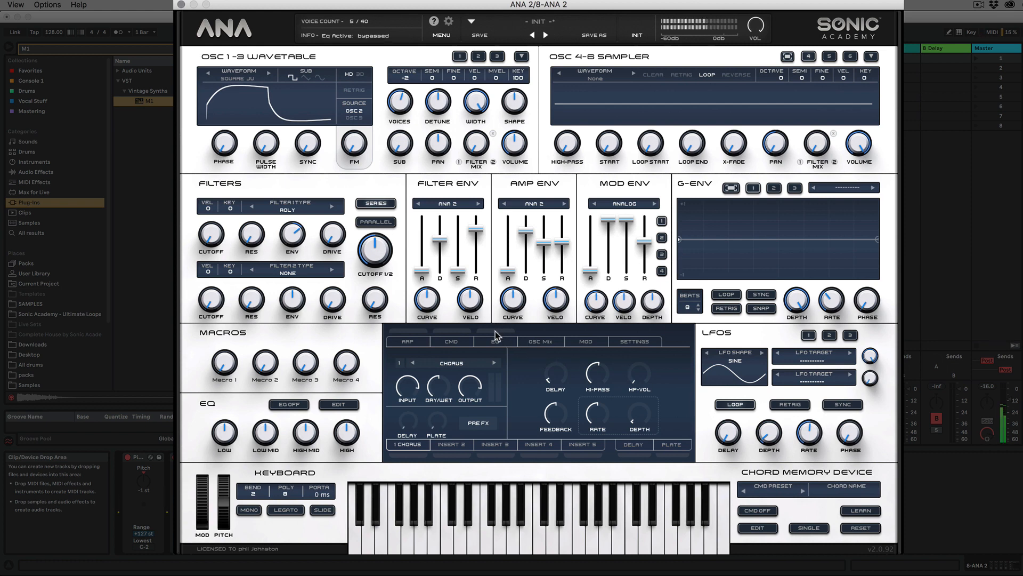
Enable the synth's EQ, cutting band 1 by 9.4 dB at 51 Hz and boosting band 3 by 6.3 dB at 993 Hz
click(498, 340)
drag(433, 383, 432, 393)
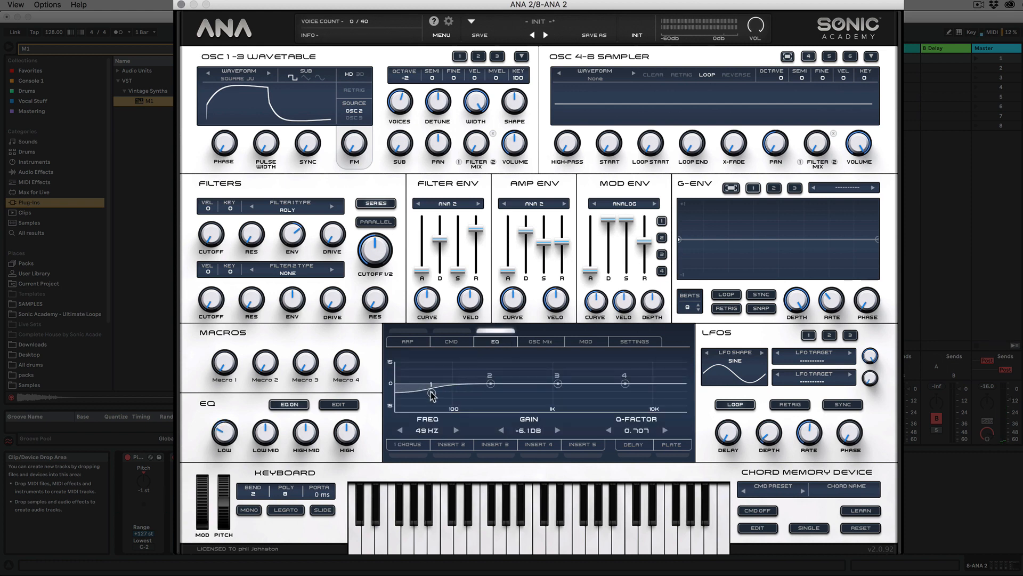
drag(557, 384, 560, 376)
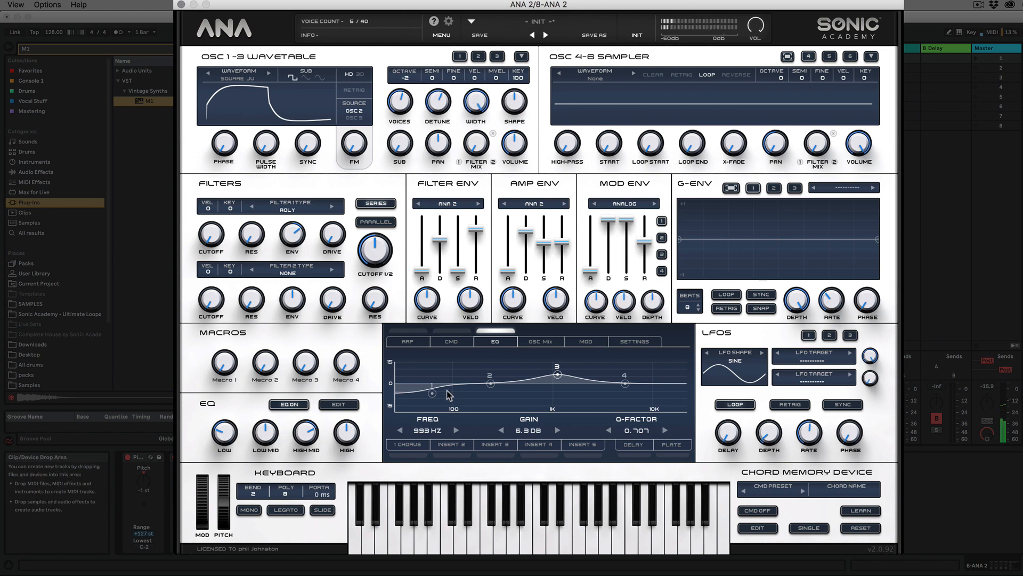
drag(432, 394, 435, 399)
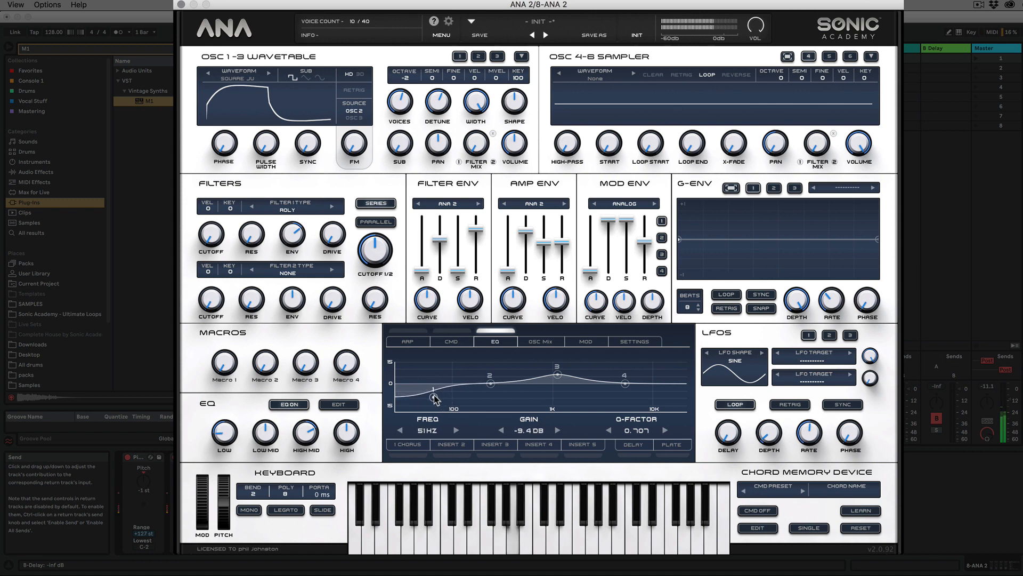
Copy oscillator 1 to oscillator 2, tuning the copy up 7 semitones and lowering its volume
click(496, 57)
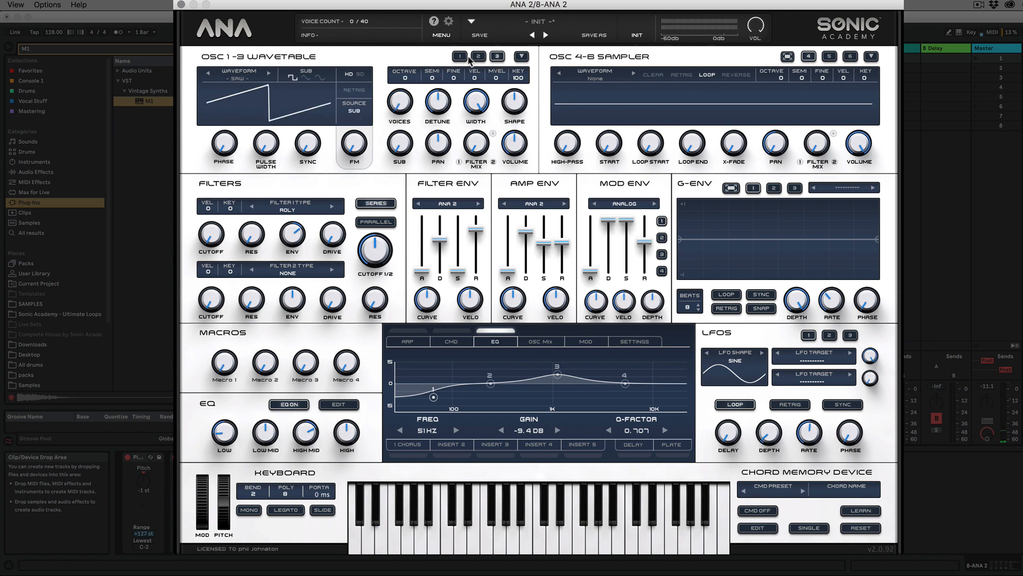
click(462, 57)
click(522, 57)
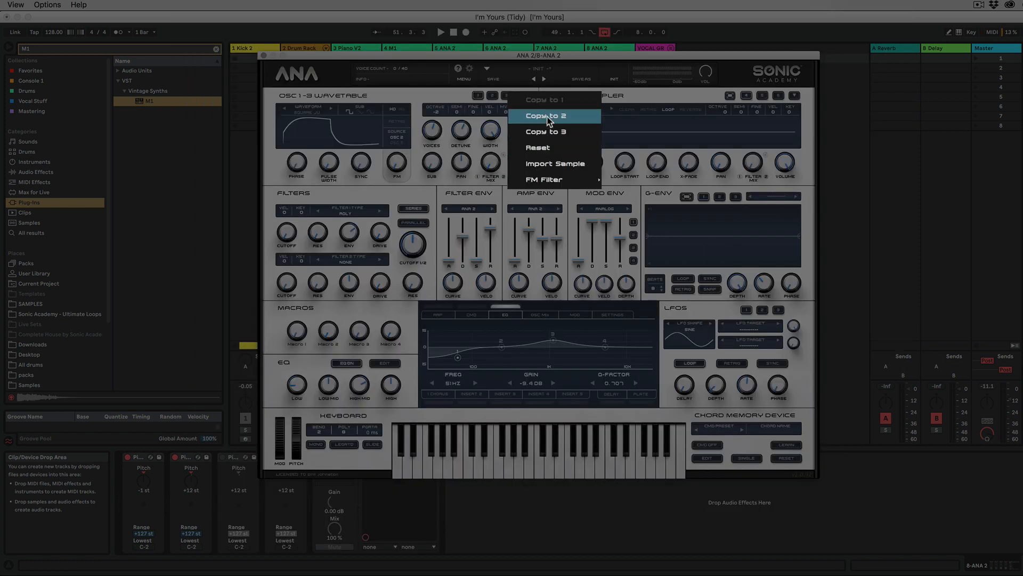
click(549, 117)
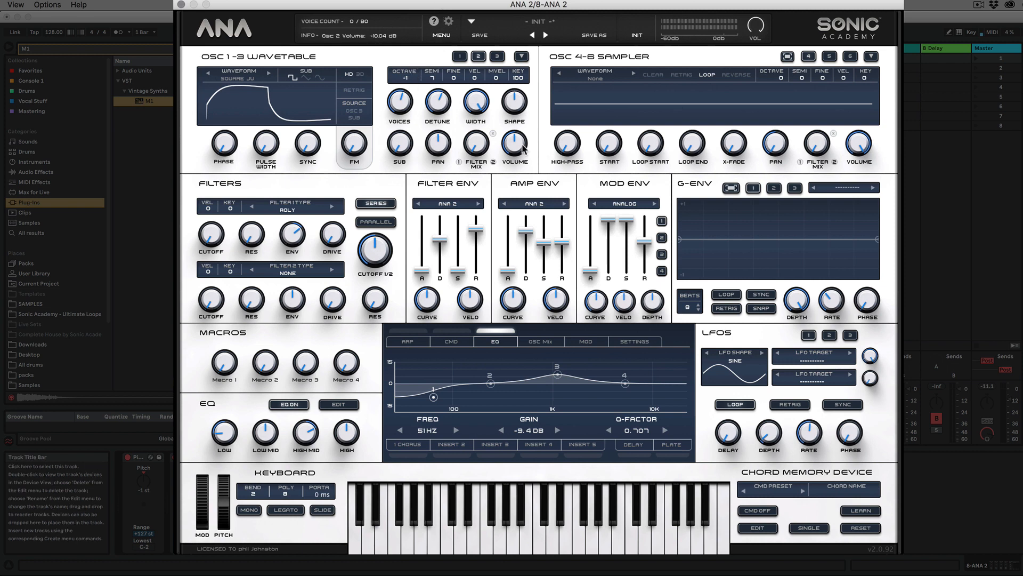
drag(523, 145, 510, 147)
mouse_move(515, 126)
mouse_down()
mouse_move(511, 103)
mouse_move(508, 119)
mouse_up()
Change oscillators 2 and 1 to the Square JP waveform and lower the master filter cutoff
click(238, 79)
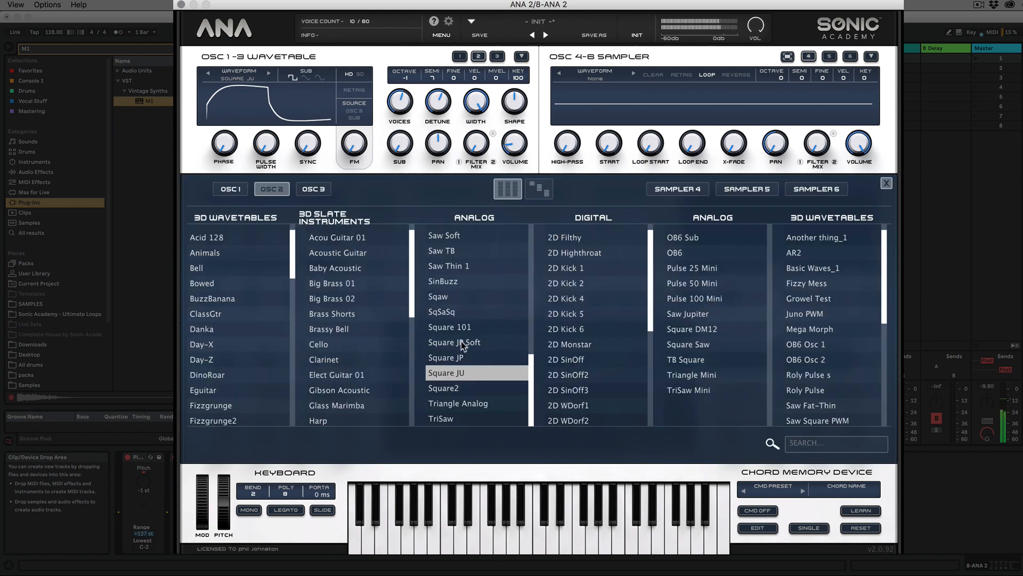
click(464, 360)
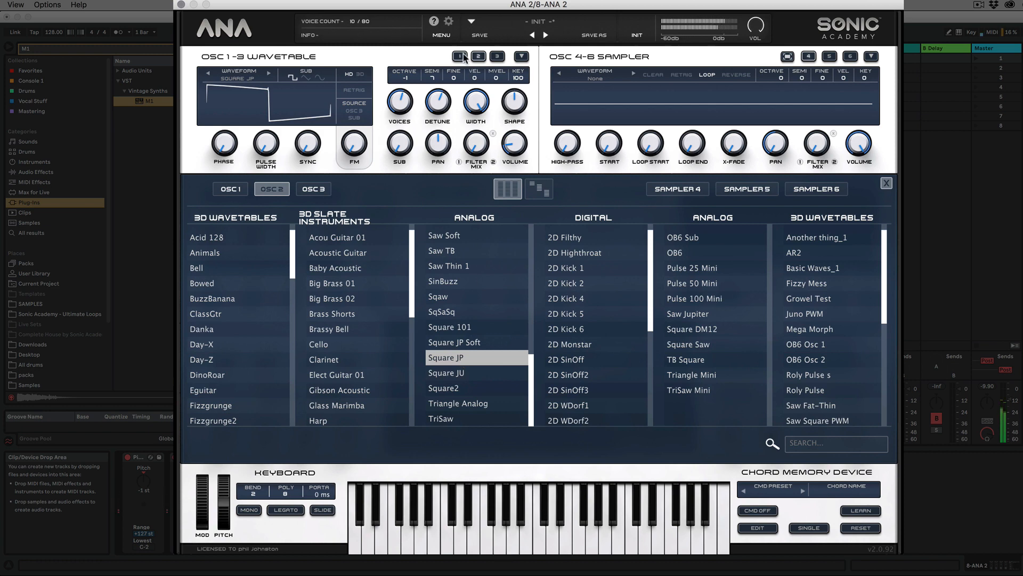
click(460, 56)
click(452, 361)
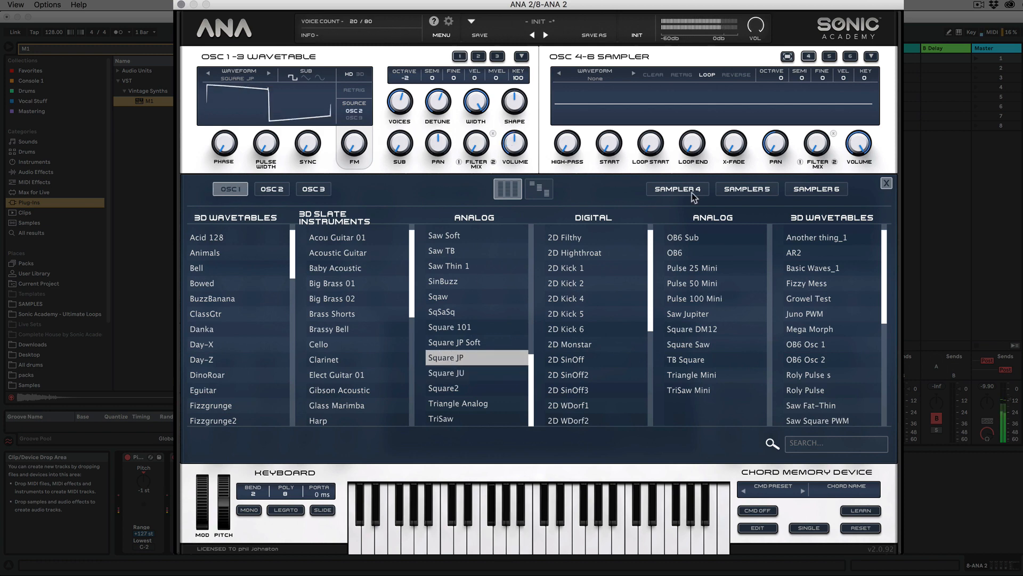
click(887, 184)
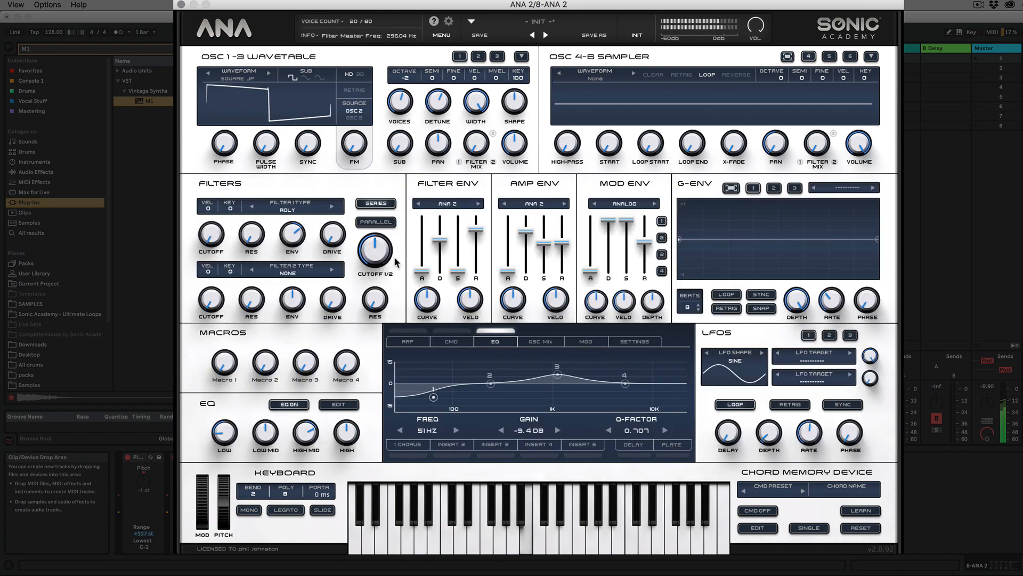
drag(382, 273, 378, 285)
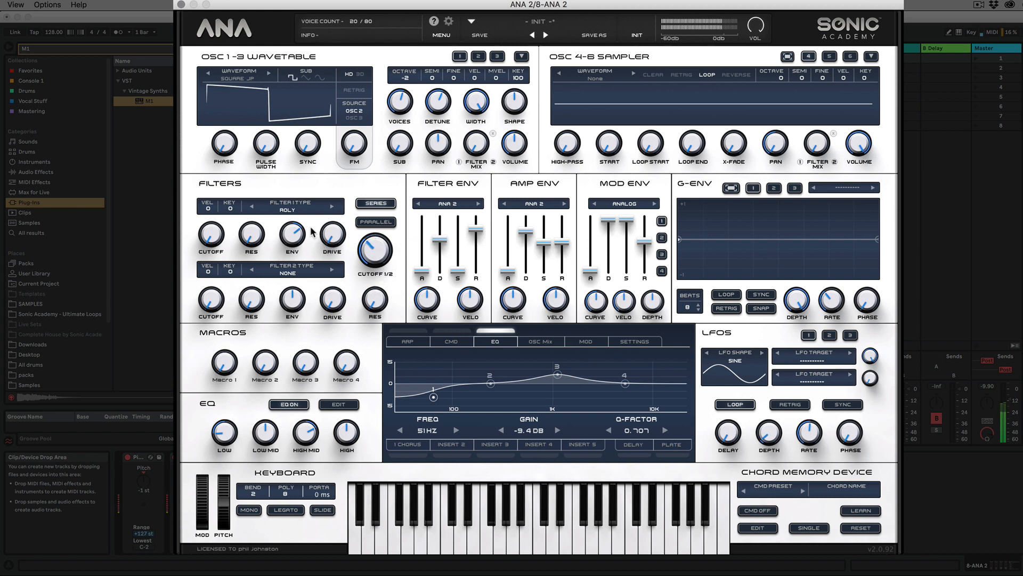
Raise oscillator 1's volume and close the ANA 2 window of track 8
mouse_move(304, 227)
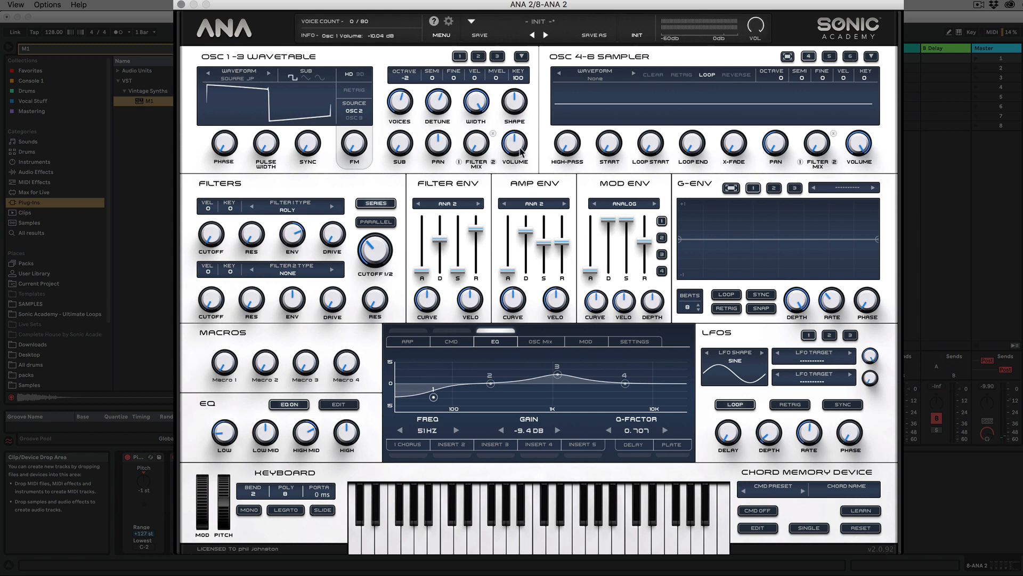
drag(521, 152, 516, 128)
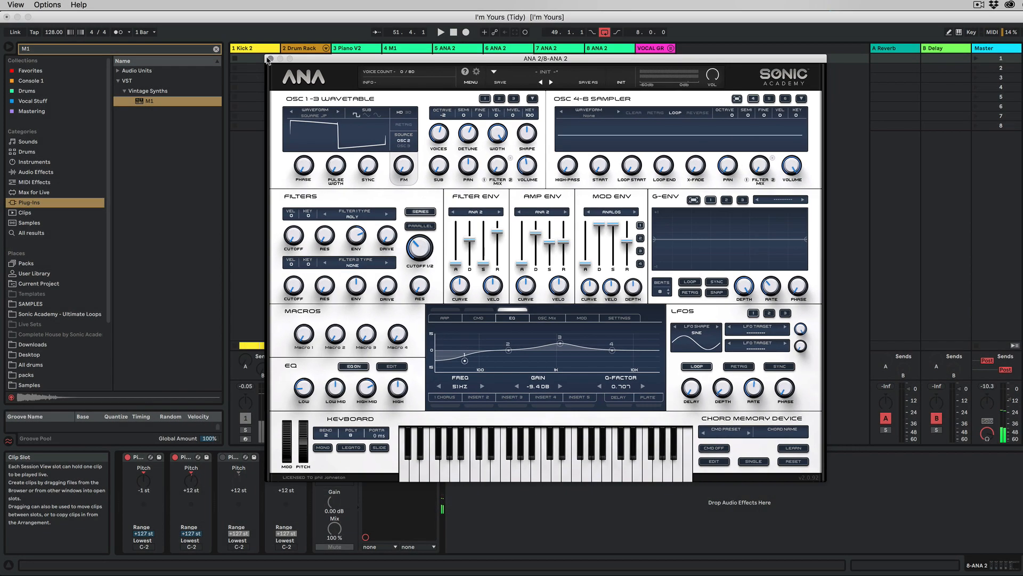
click(269, 59)
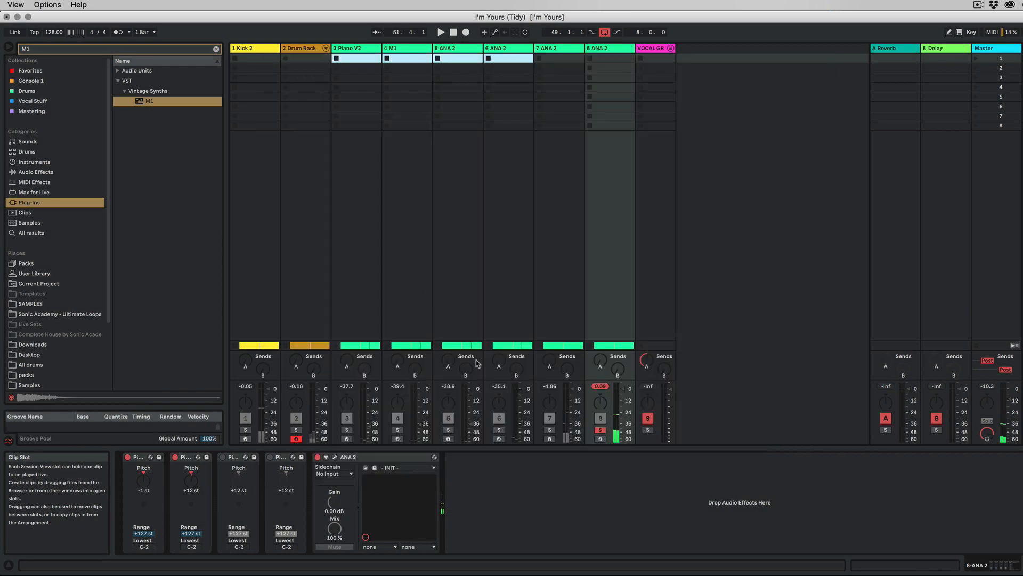
Audition bass tracks 7 and 8 soloed over the chorus, clear both solos, and mute the vocal group
key(space)
click(549, 429)
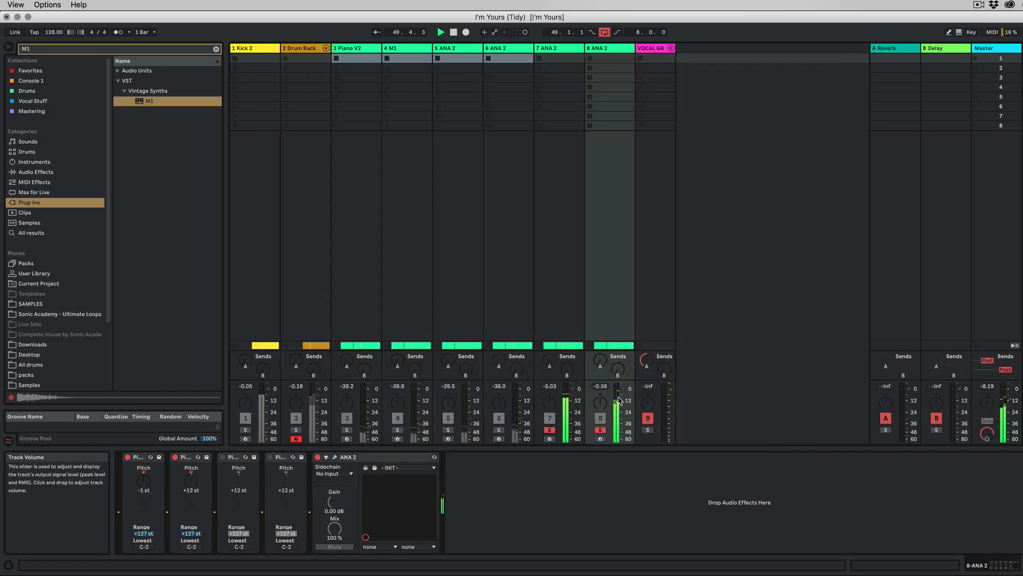
click(600, 429)
click(549, 430)
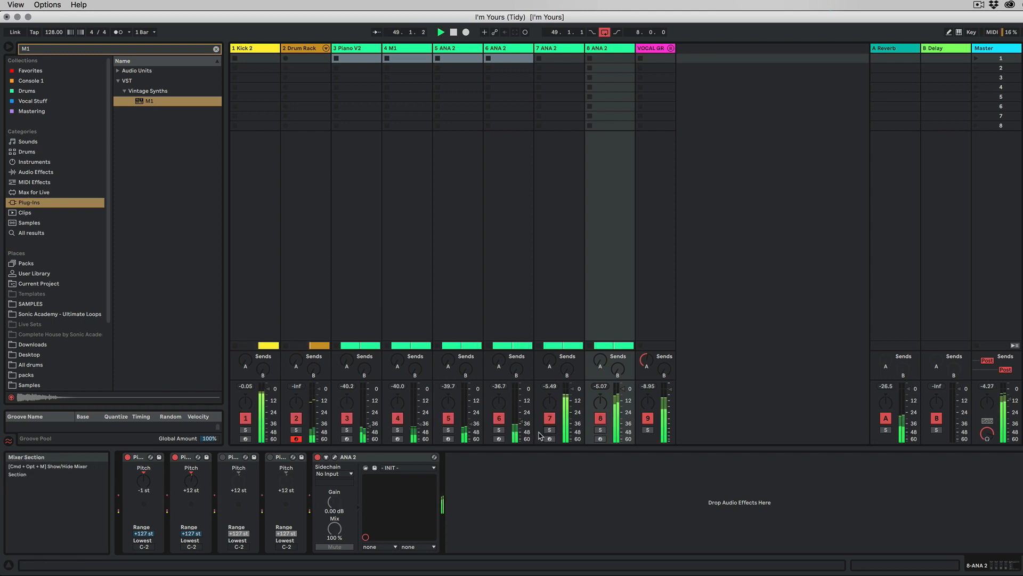
click(643, 420)
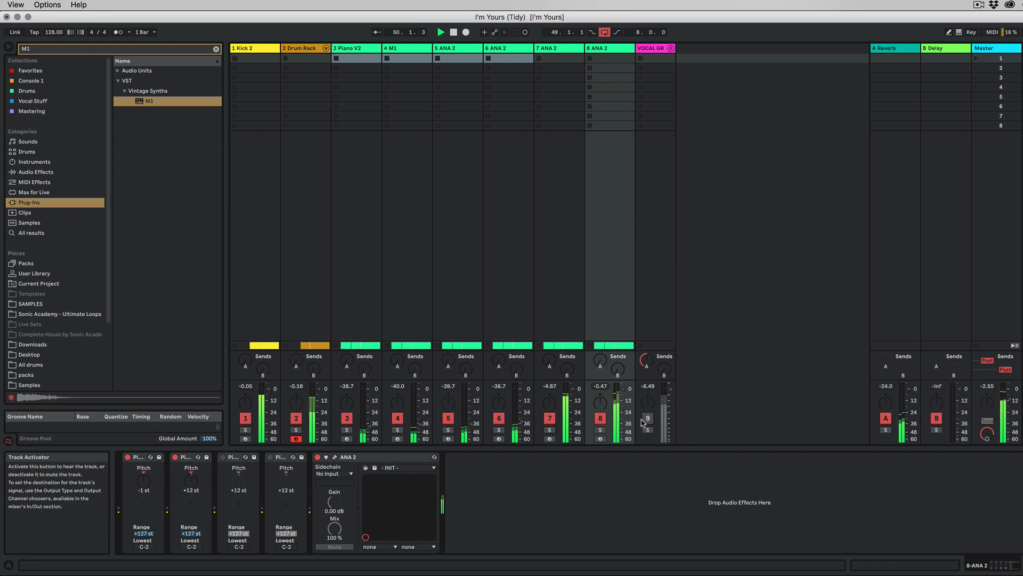
Enlarge the mixer faders and set the volume of track 7 to -2.1 dB and track 8 to -3.7 dB
drag(494, 380, 537, 114)
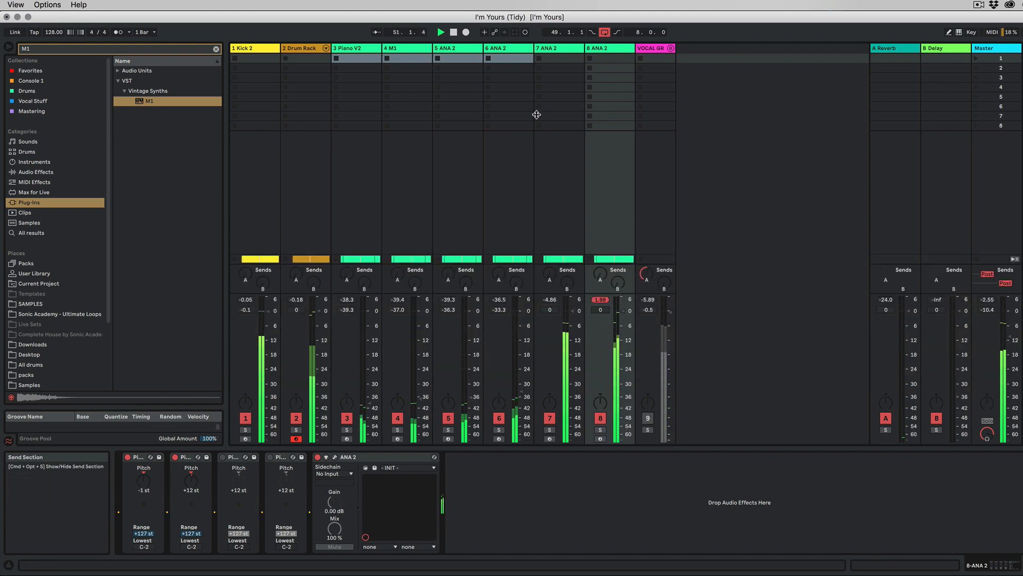
drag(570, 311, 571, 333)
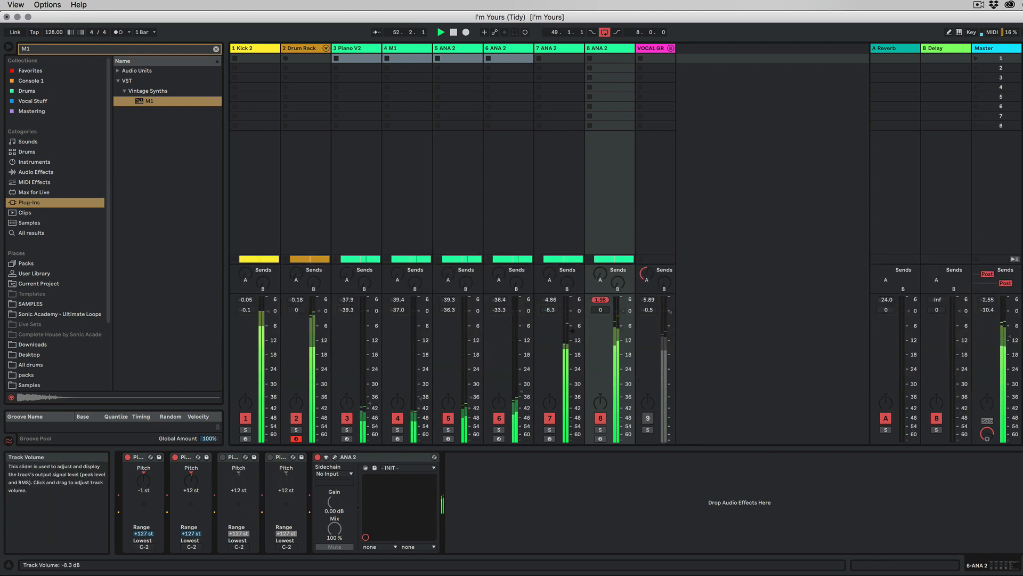
drag(622, 311, 622, 333)
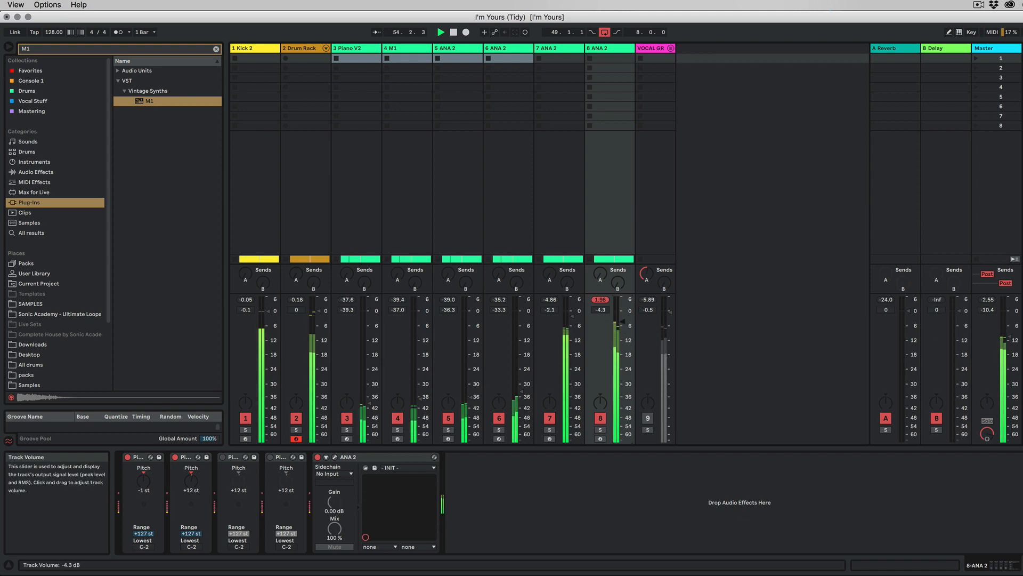
key(space)
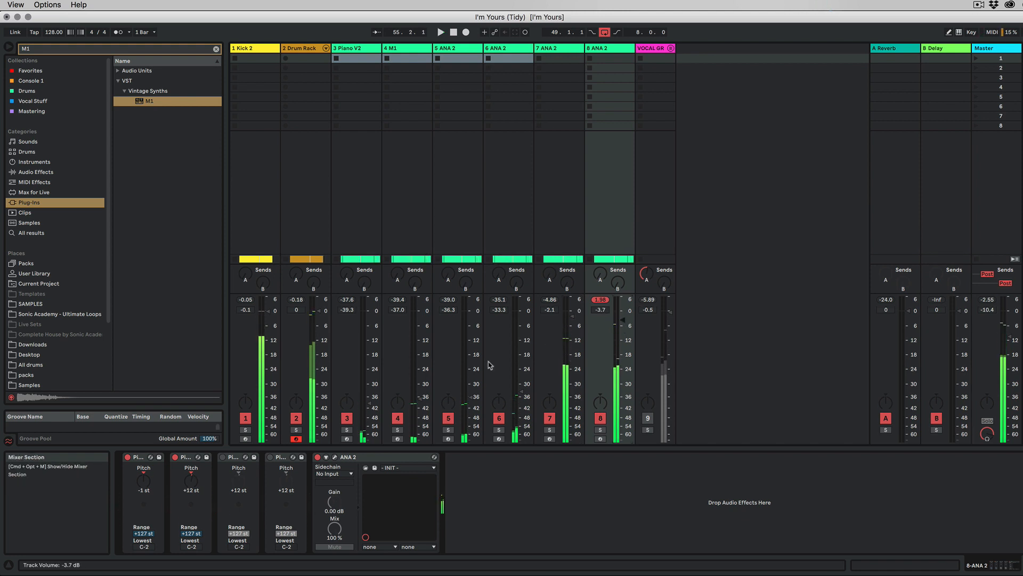
Rebalance the chord layers during playback: 6 ANA 2 at -52.8 dB, 5 ANA 2 at -inf, 4 M1 at -2.0 dB, 3 Piano V2 at -7.2 dB
drag(518, 347, 518, 339)
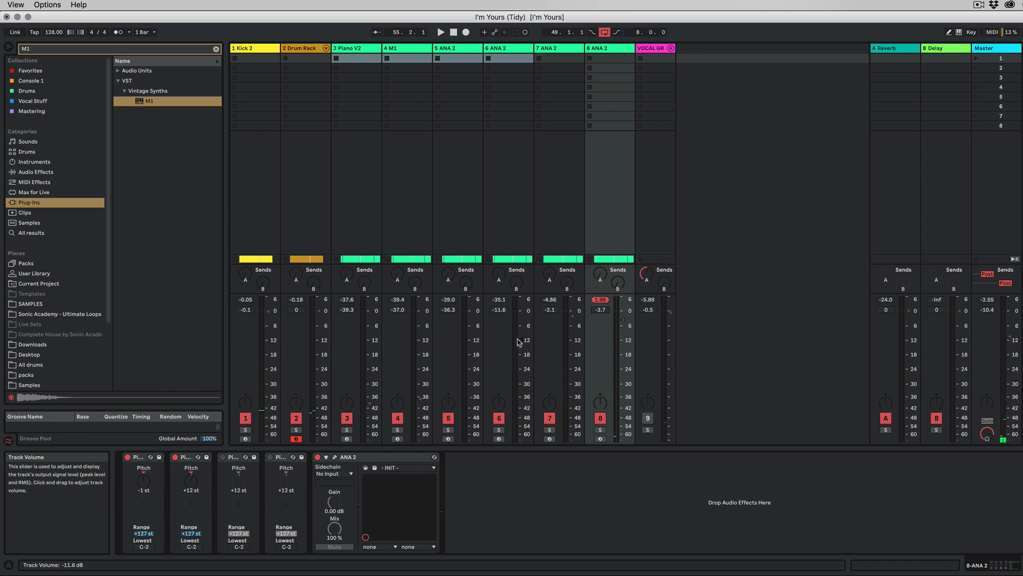
key(space)
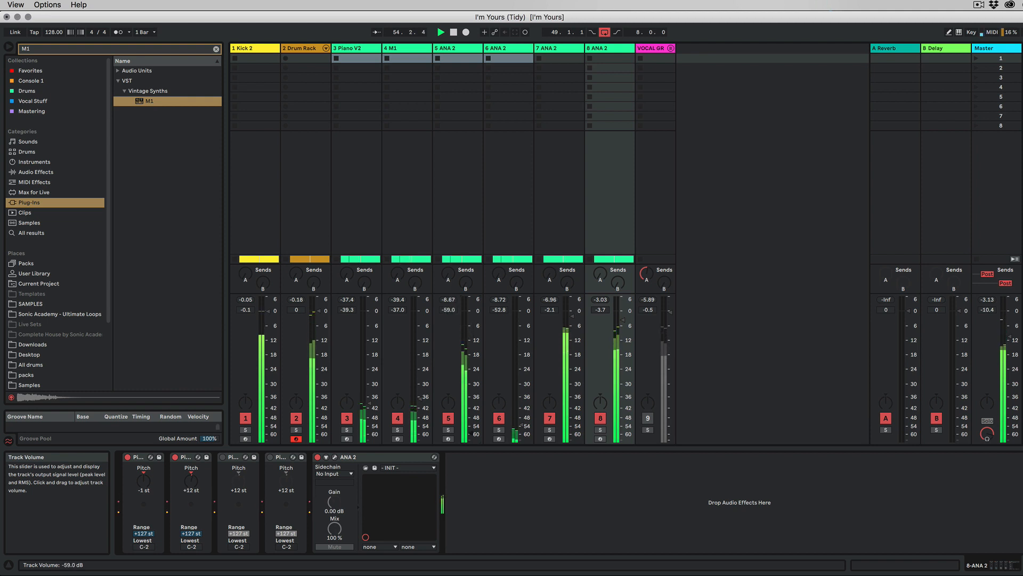
drag(421, 364, 420, 321)
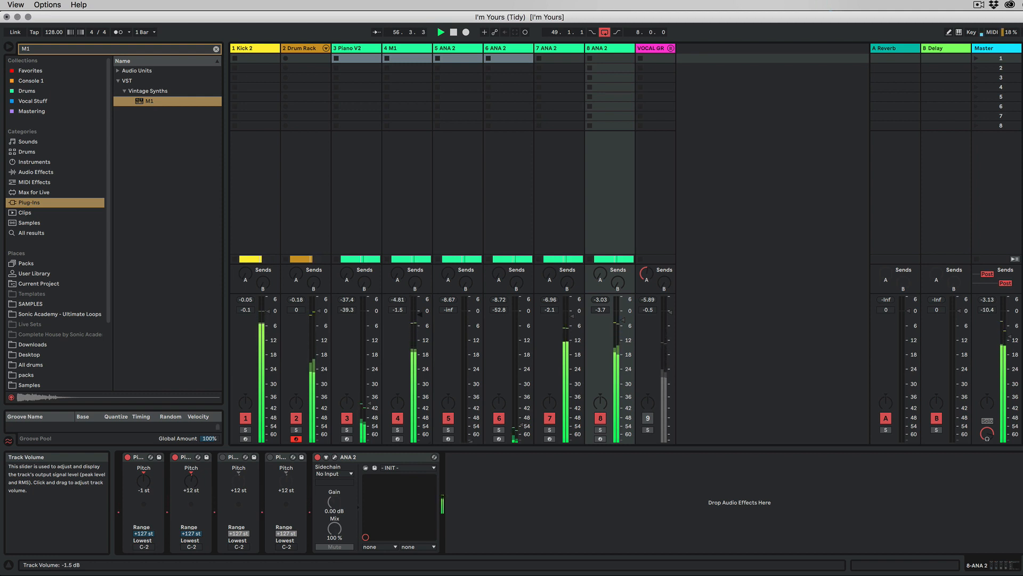
drag(370, 402, 369, 329)
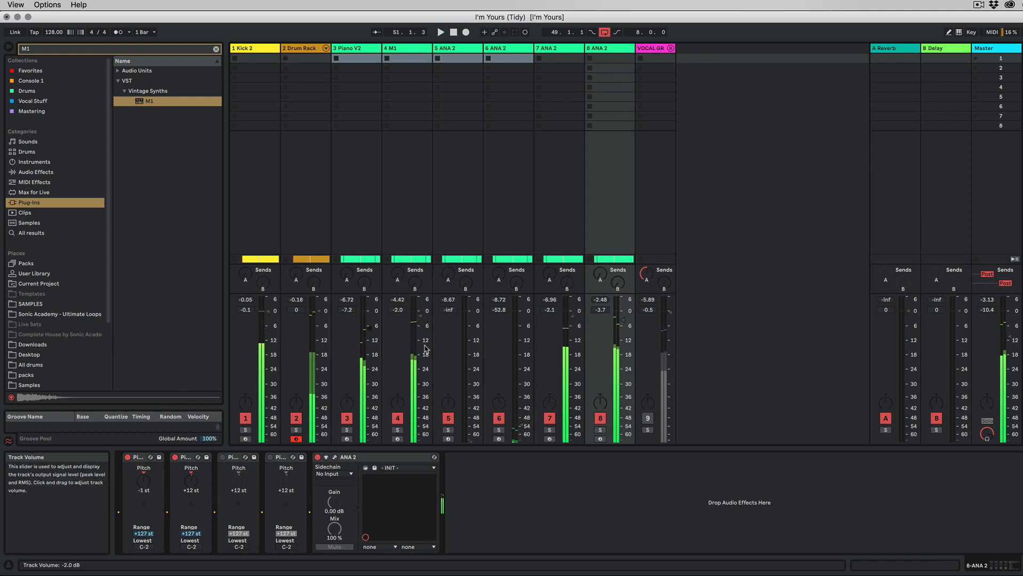
Solo track 5 ANA 2 and set its volume to -2.4 dB while the chorus plays
click(448, 429)
key(space)
drag(471, 441, 470, 324)
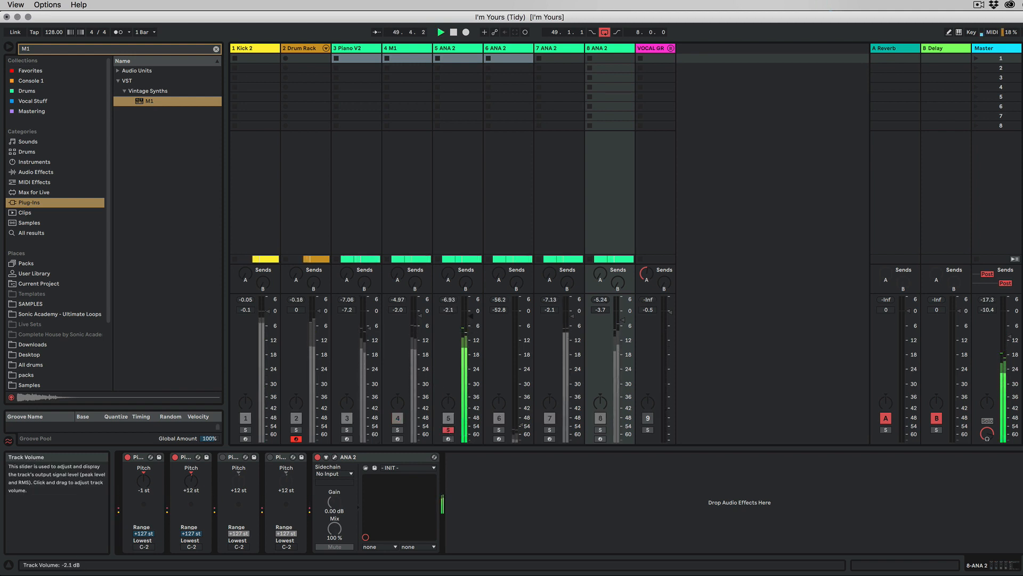
click(458, 48)
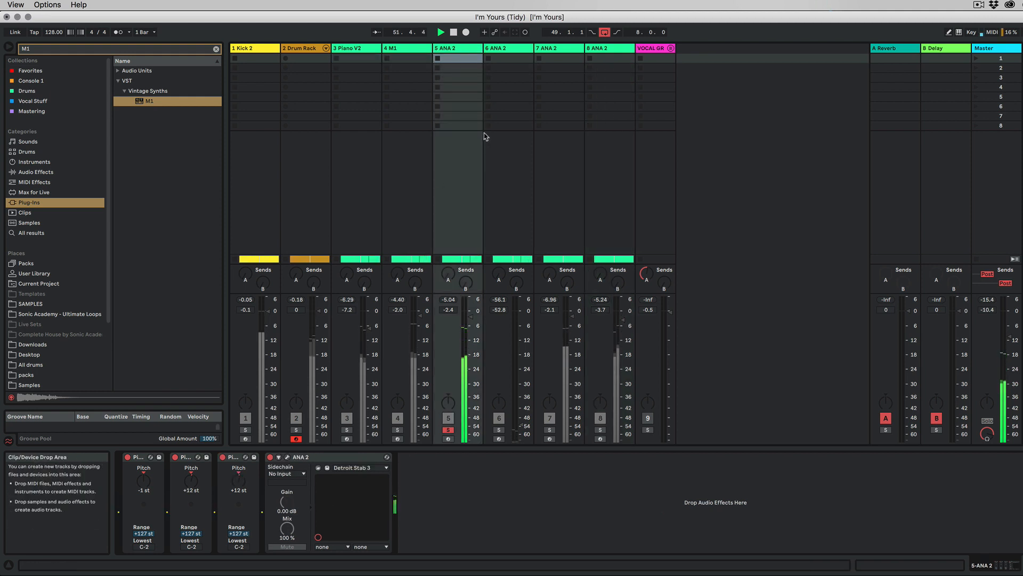
Switch to the Arrangement and open the first chorus clip of track 5 ANA 2 in the note editor
key(Tab)
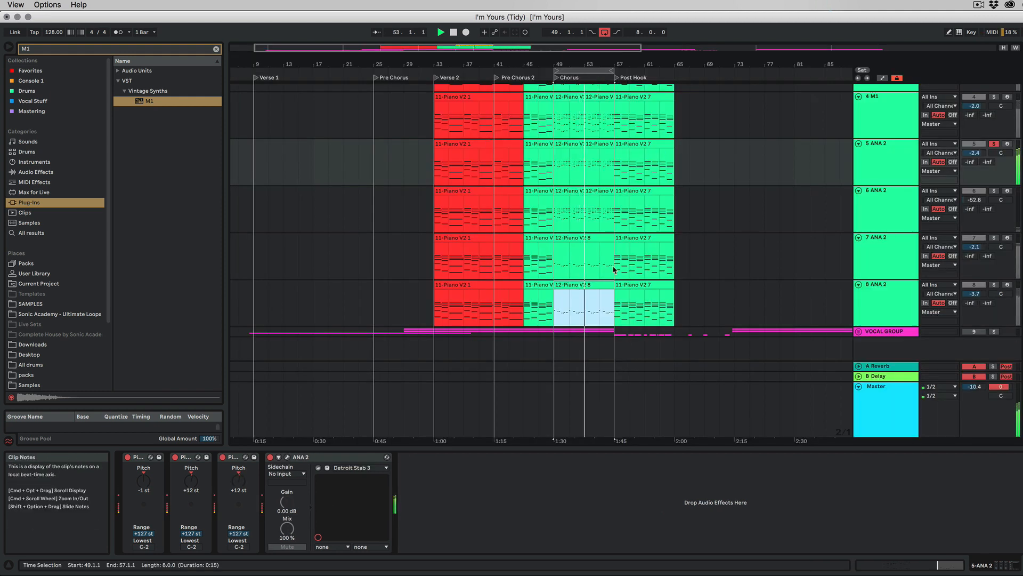
click(574, 193)
key(Tab)
key(Tab)
key(space)
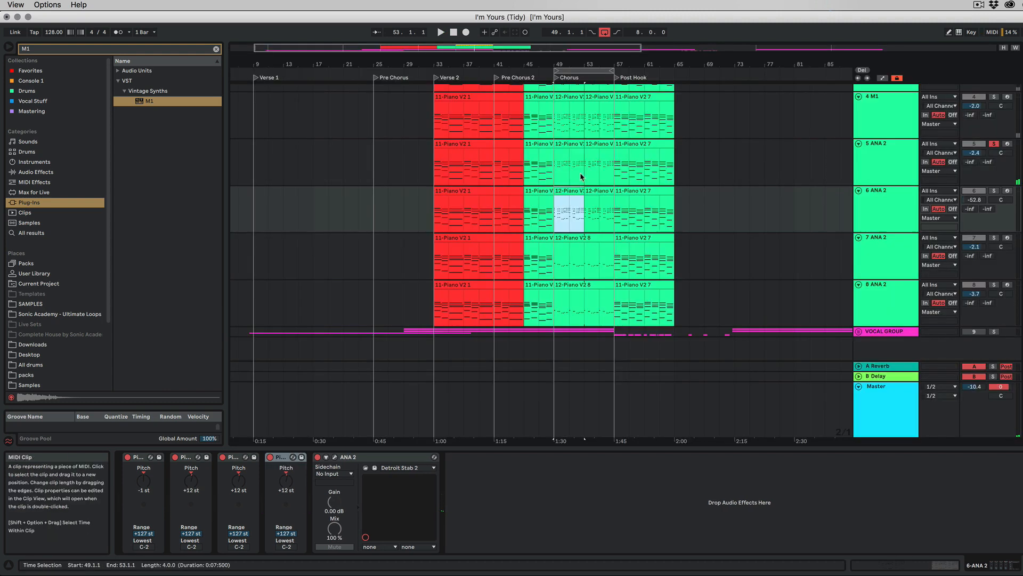
click(581, 176)
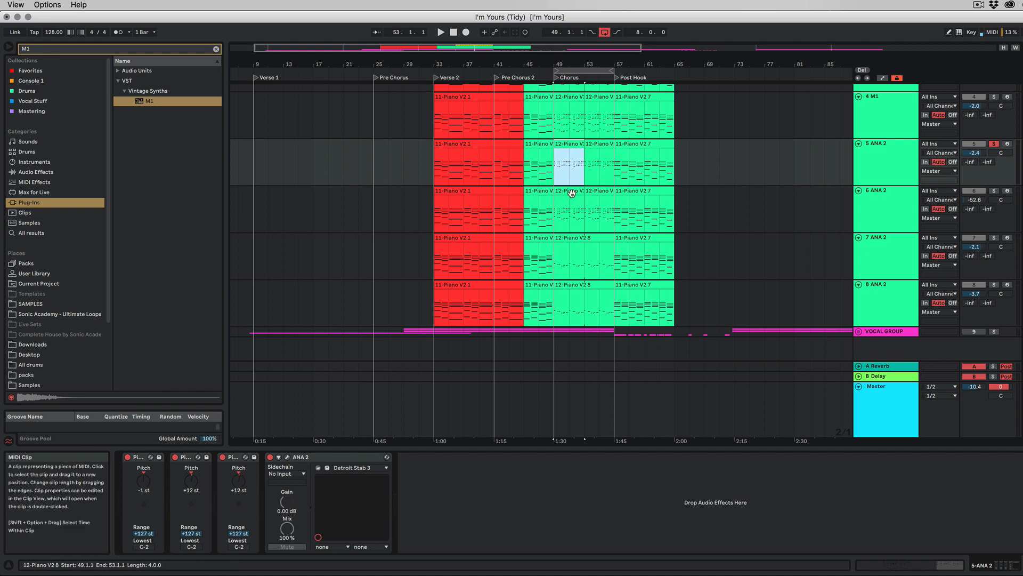
click(567, 99)
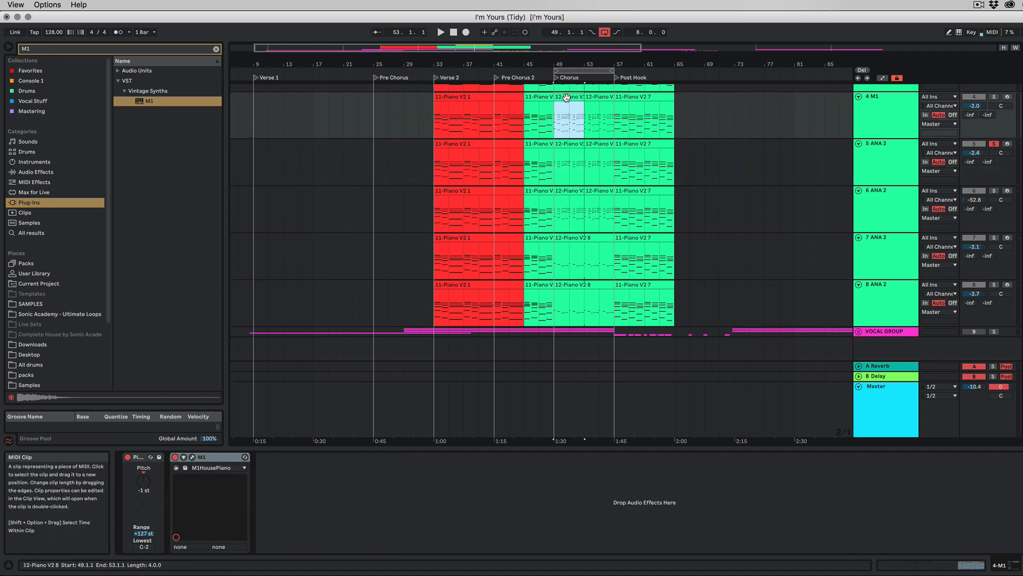
click(565, 145)
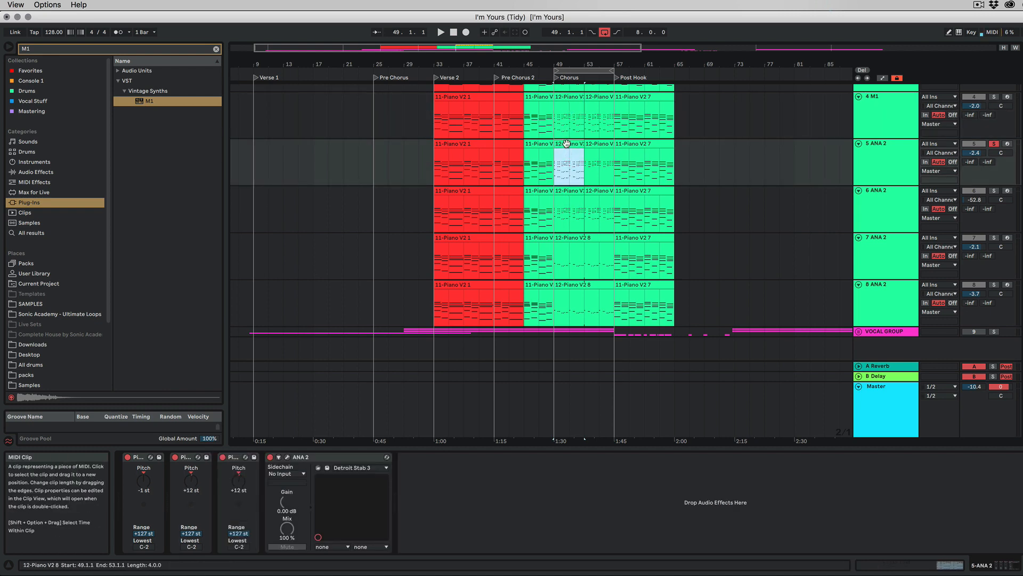
double_click(566, 143)
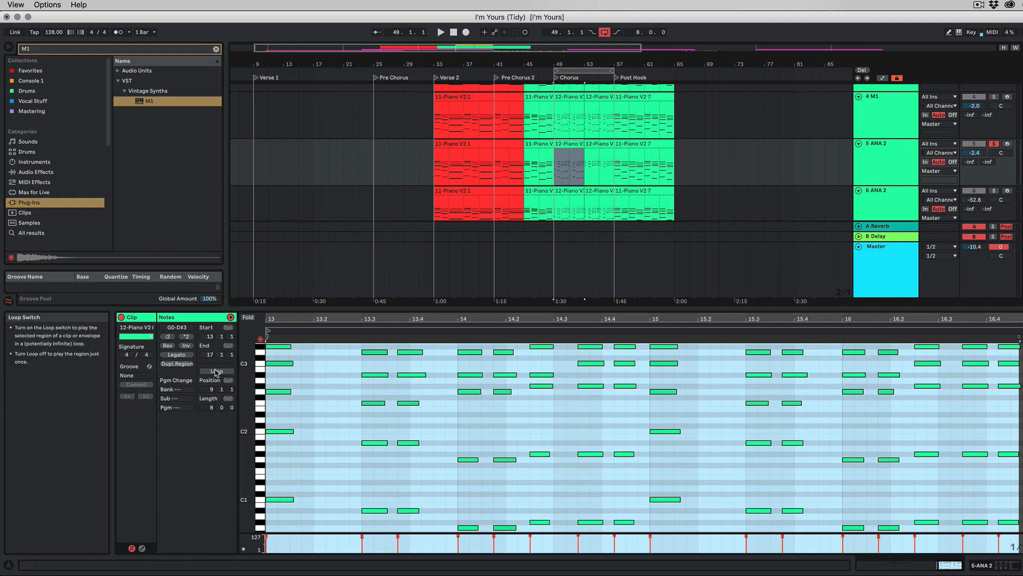
Loop the track 5 chorus clip over its bars 13 to 17 and extend it to bar 57 of the arrangement
click(216, 372)
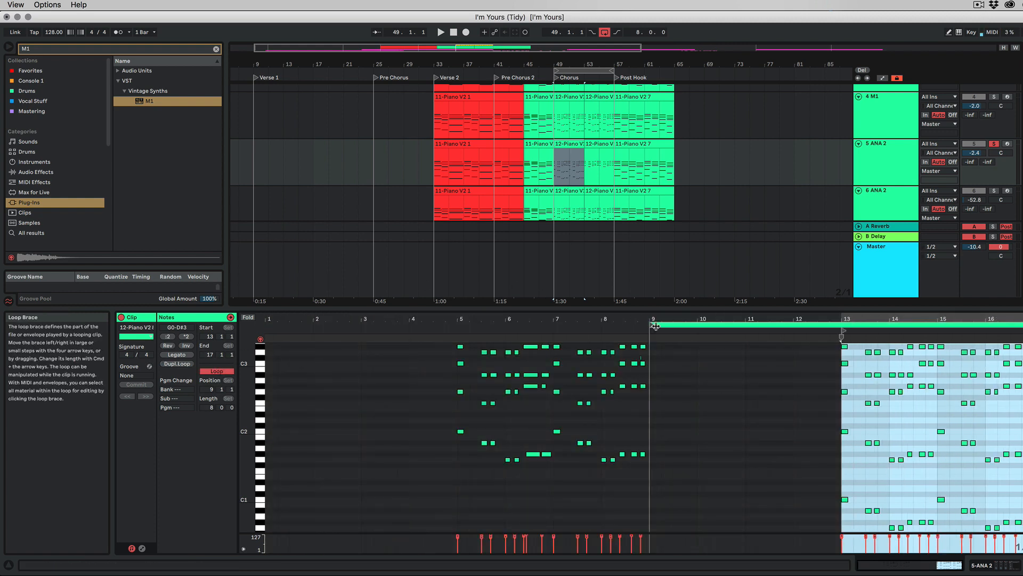
drag(655, 326, 843, 326)
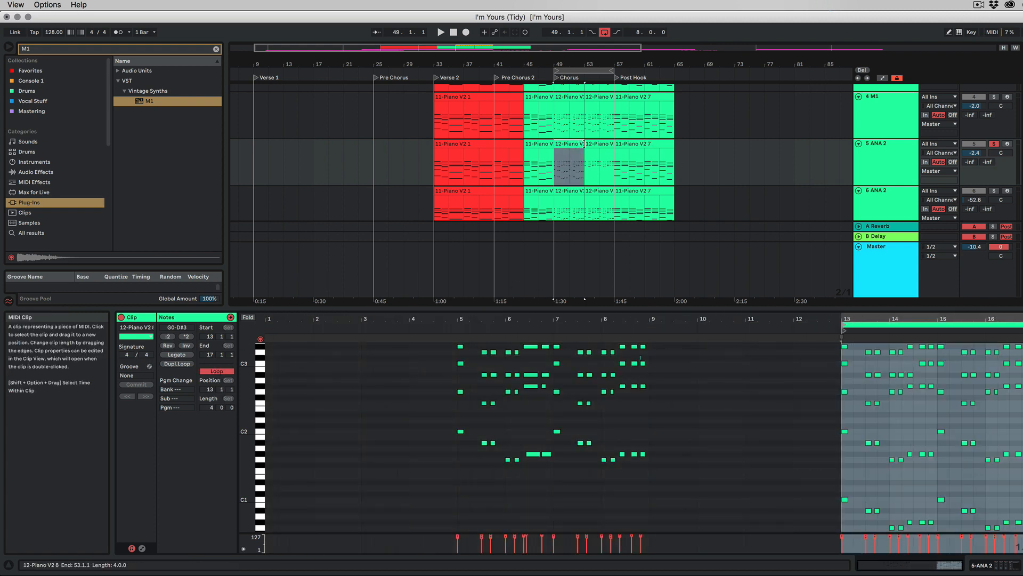
drag(584, 144, 614, 144)
key(space)
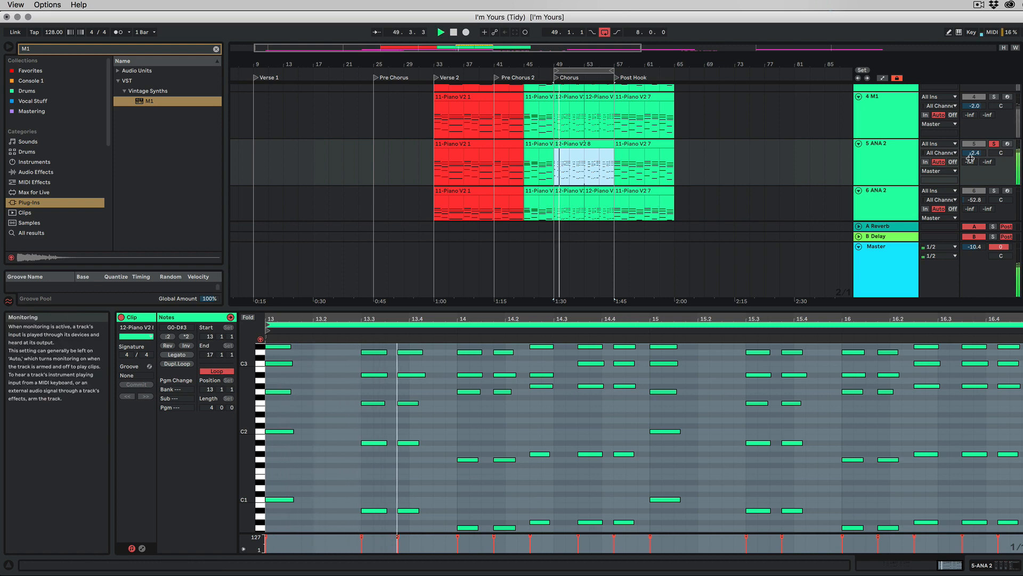
Delete the upper of the two bass note lines, between G1 and C2, throughout the looped clip
click(289, 419)
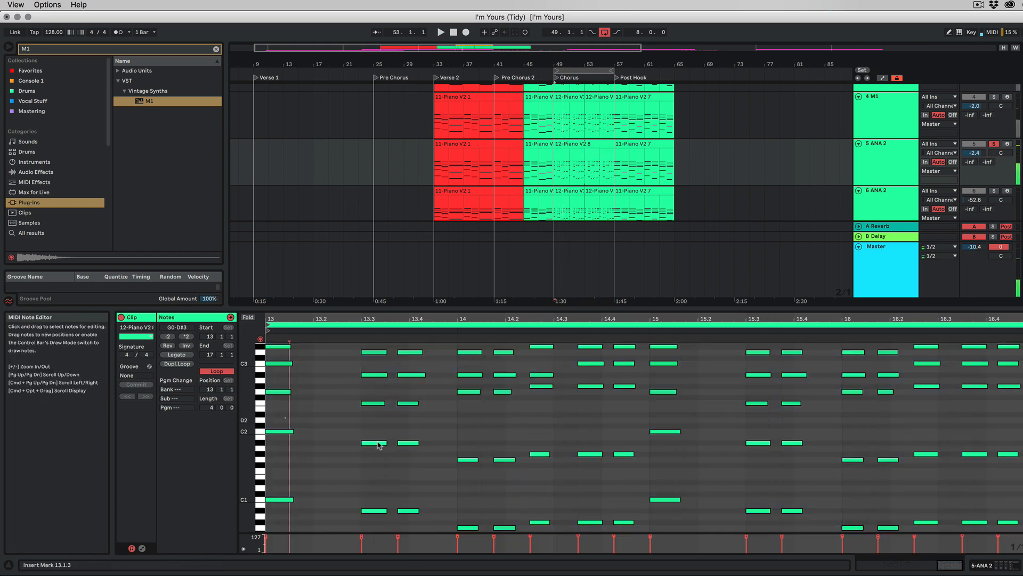
drag(288, 419, 1016, 493)
key(Delete)
key(space)
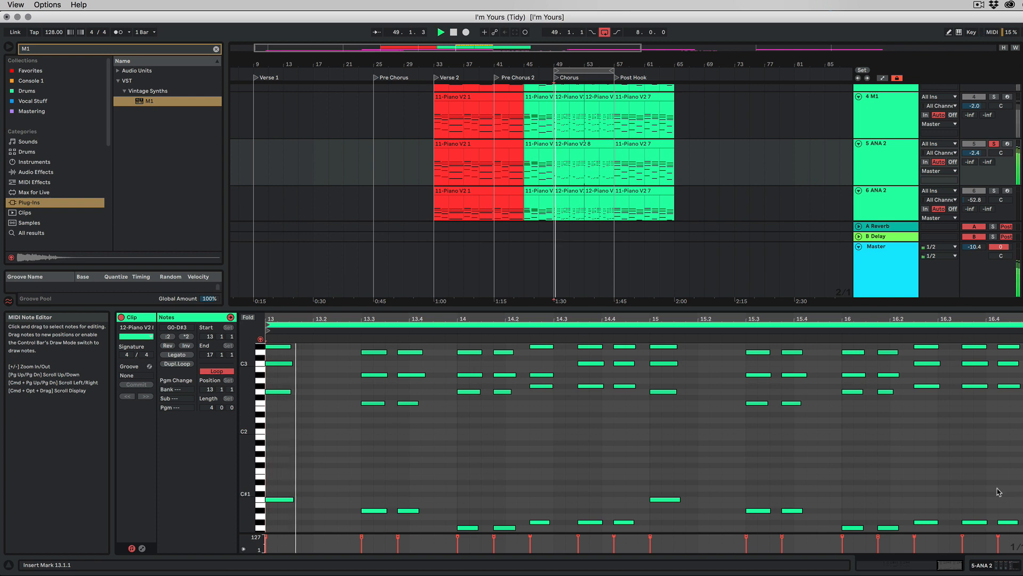
Transpose all the remaining lowest bass notes in the clip up one octave
key(space)
drag(288, 479, 1017, 554)
key(shift+Up)
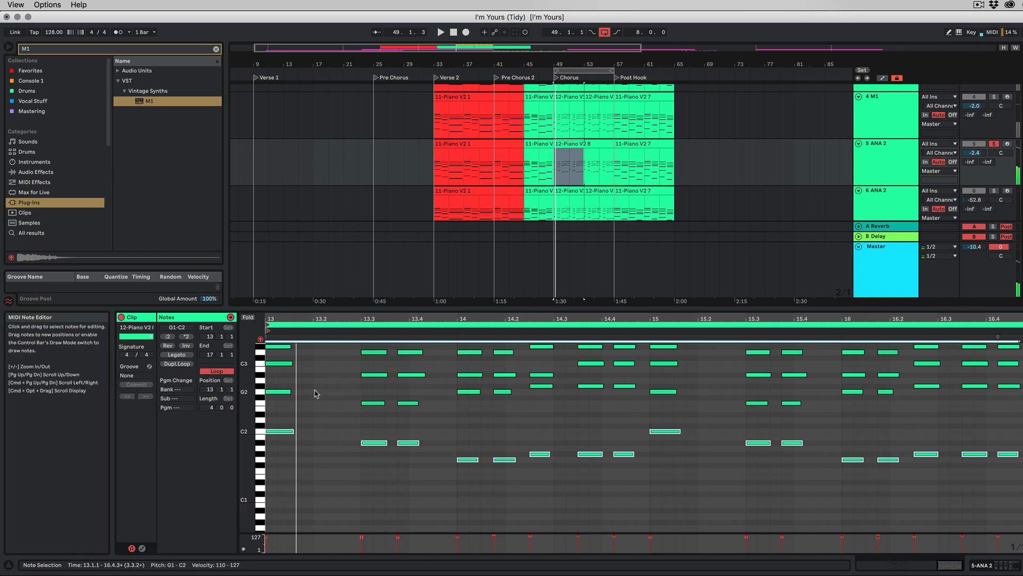
Thin the first chords by deleting the G2 note at bar 13, the F2 notes at 13.3 and the D3 notes at bar 14
drag(249, 396, 261, 431)
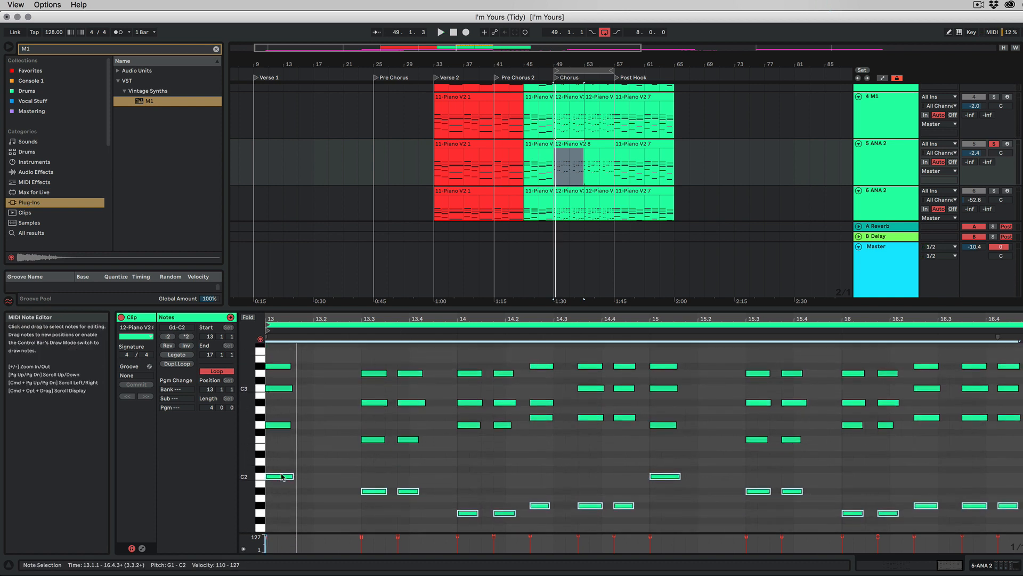
click(276, 426)
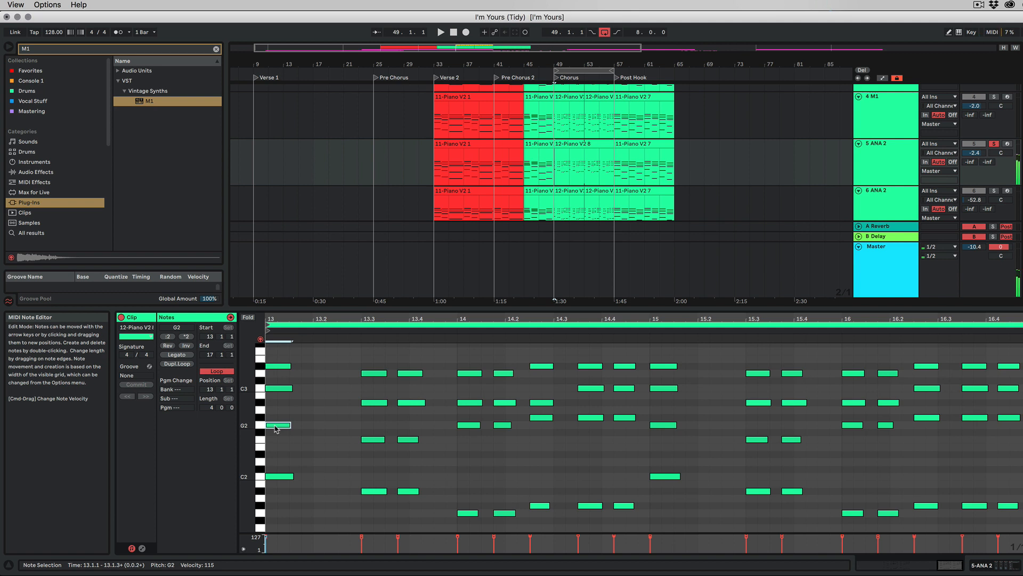
key(Delete)
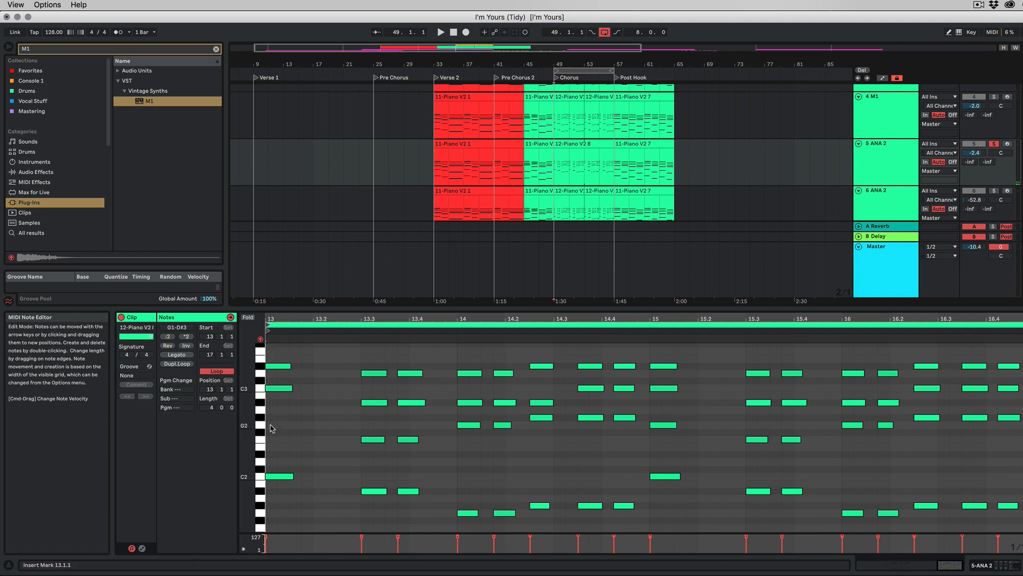
drag(350, 431, 418, 458)
key(Delete)
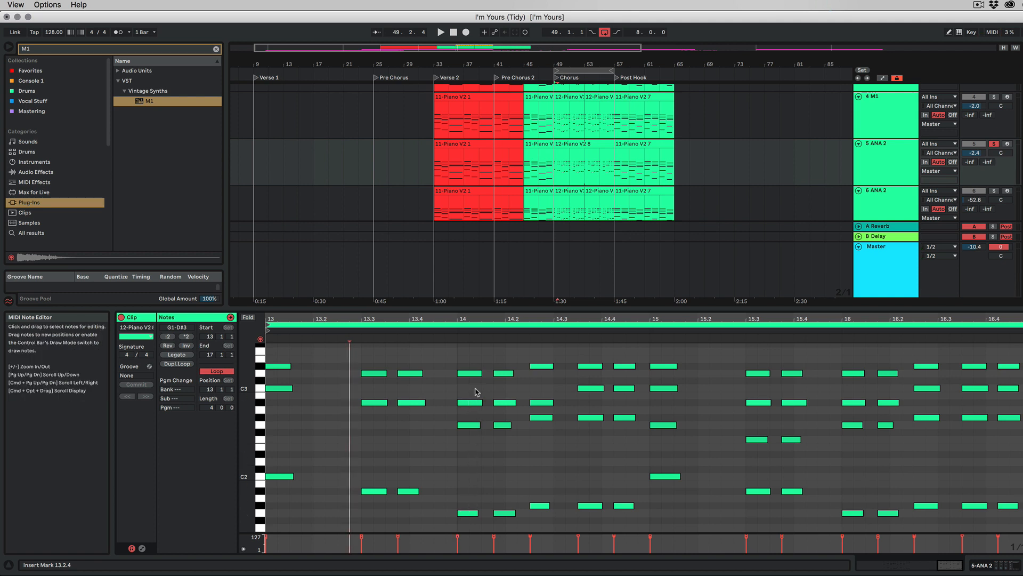
drag(464, 358, 503, 378)
key(Delete)
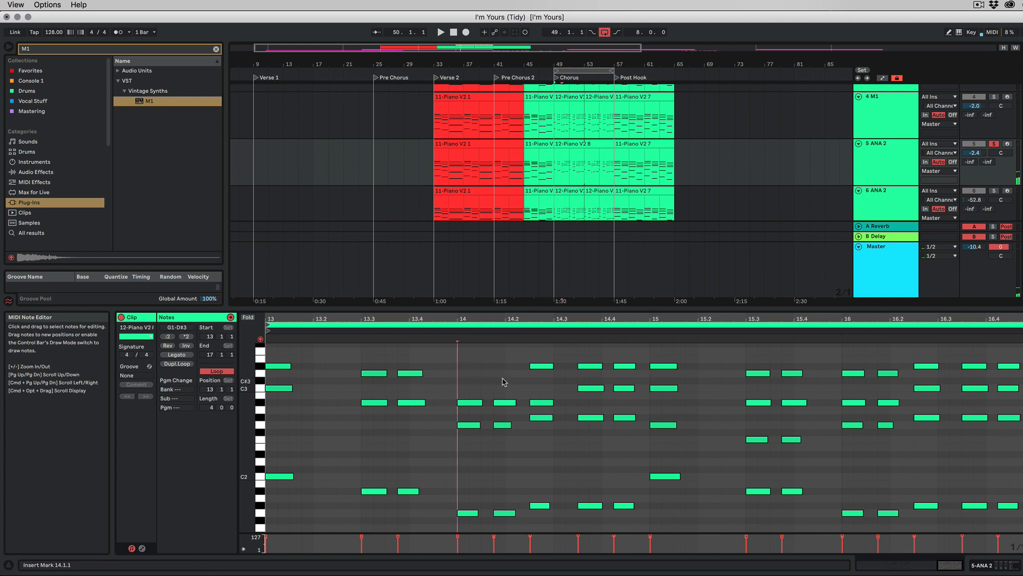
Delete the D#3 notes from the chords at 14.2.3, 14.3.3 and 14.4.2, auditioning the track 5 clip between edits
key(space)
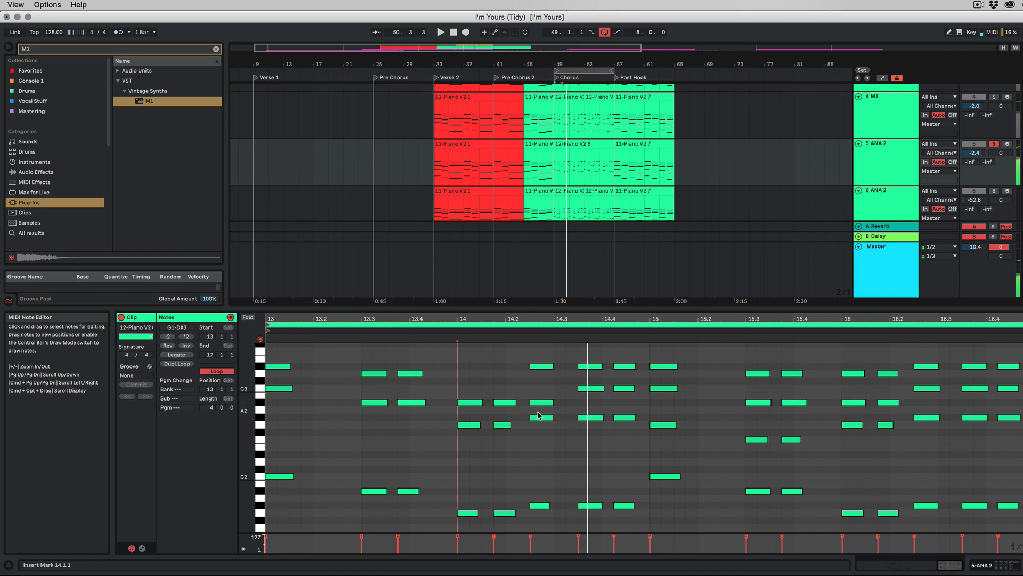
click(538, 506)
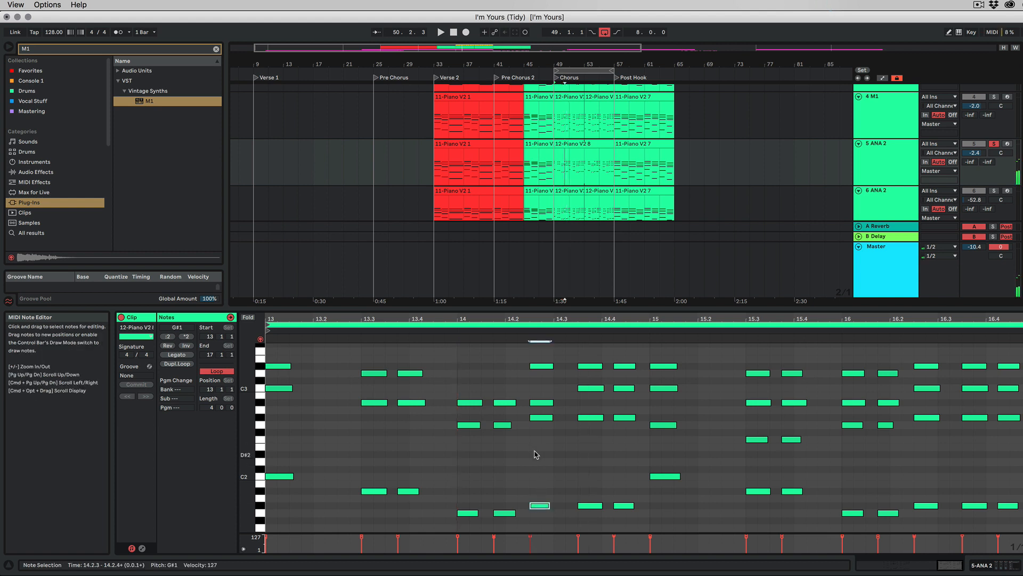
double_click(541, 365)
key(space)
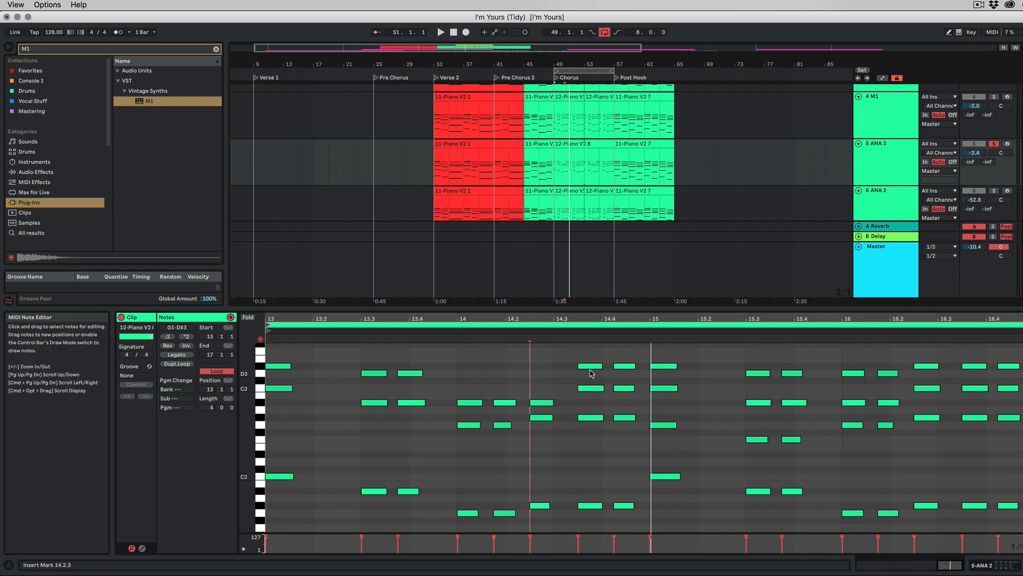
drag(584, 362, 633, 371)
key(Delete)
key(space)
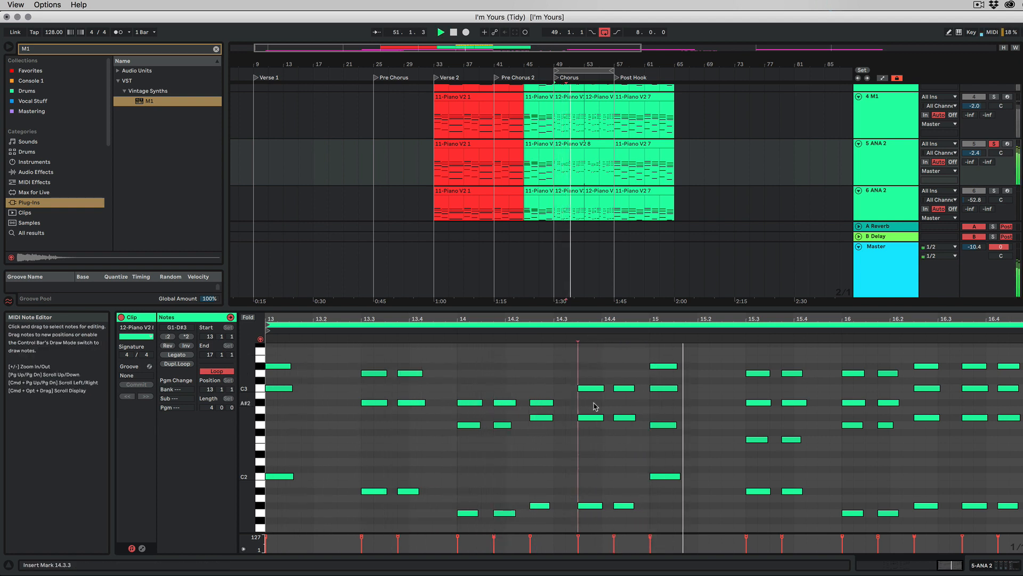
Shorten the clip loop to bars 13 to 15 and raise the G#2 note at 14.2.3 to C3, checking it in playback
drag(1017, 334, 647, 323)
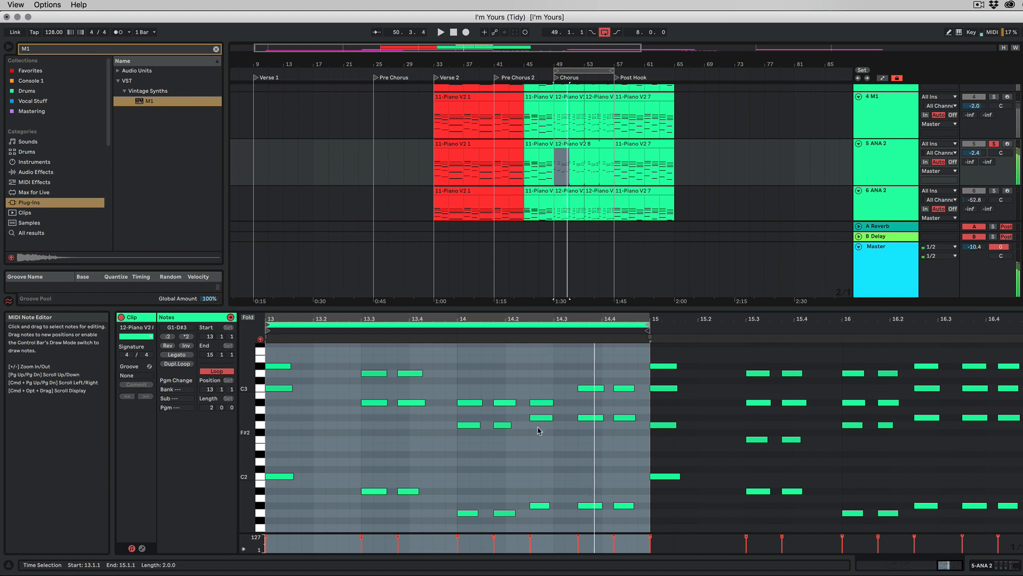
click(540, 417)
key(shift+Up)
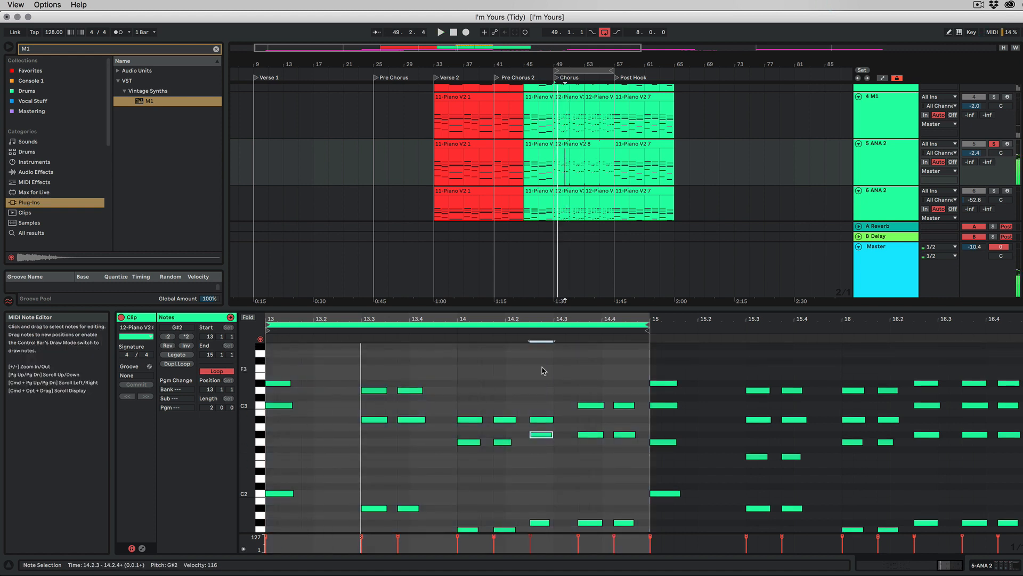
scroll(540, 519, down, 1)
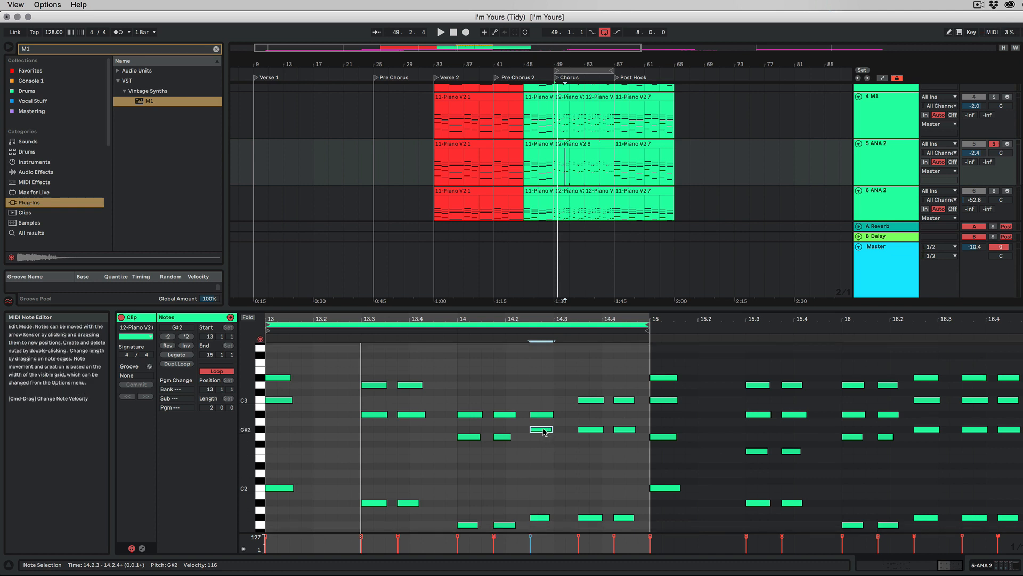
drag(544, 432, 546, 425)
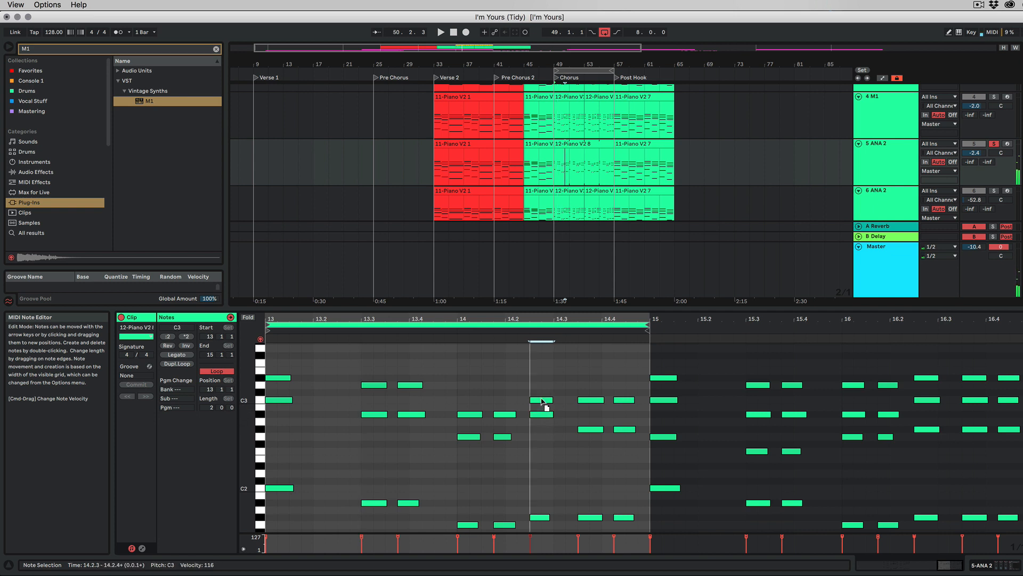
key(space)
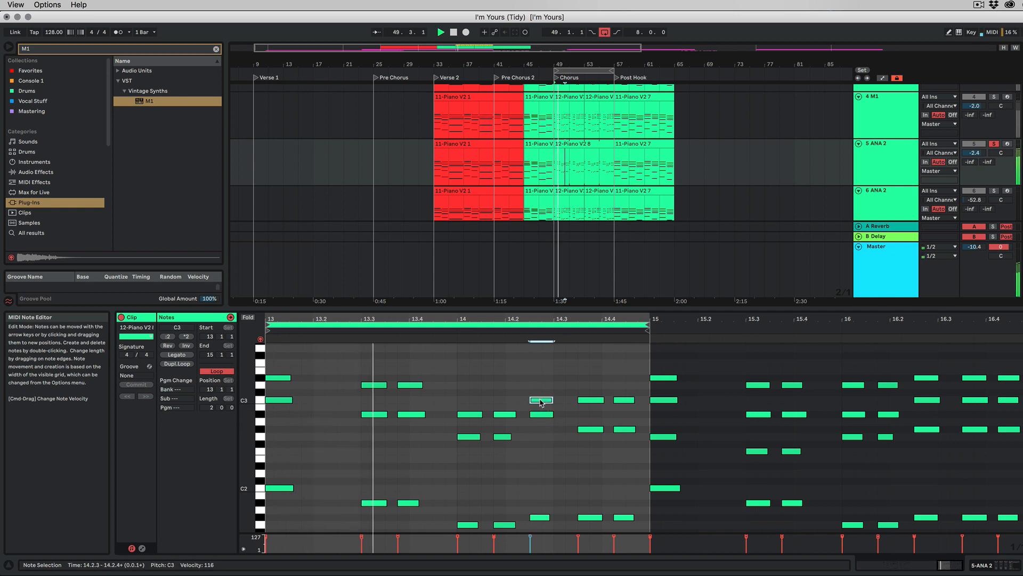
key(space)
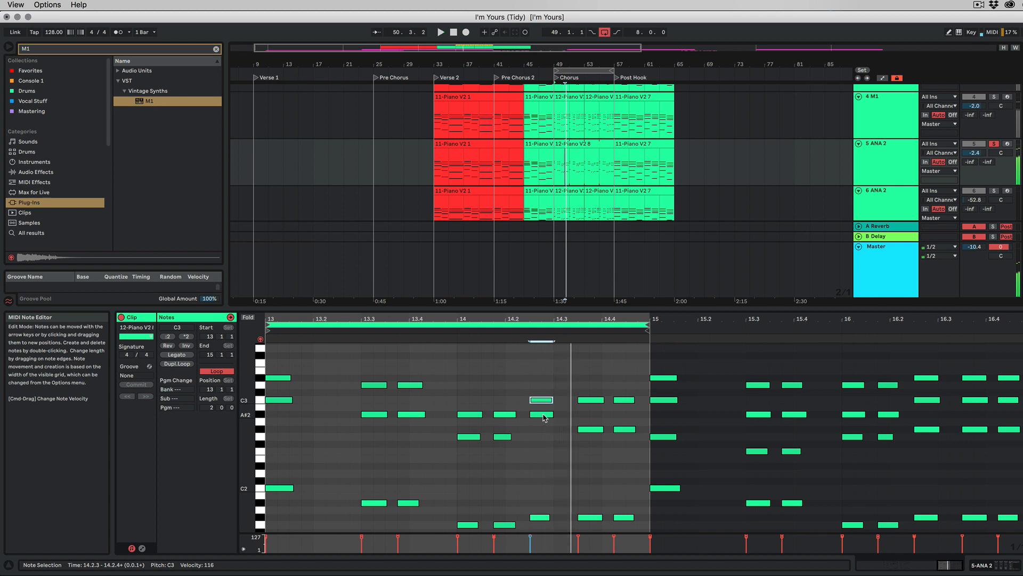
Lower the A#2 note at 14.2.3 to G#2 and audition the revised chord
drag(544, 414, 543, 431)
key(space)
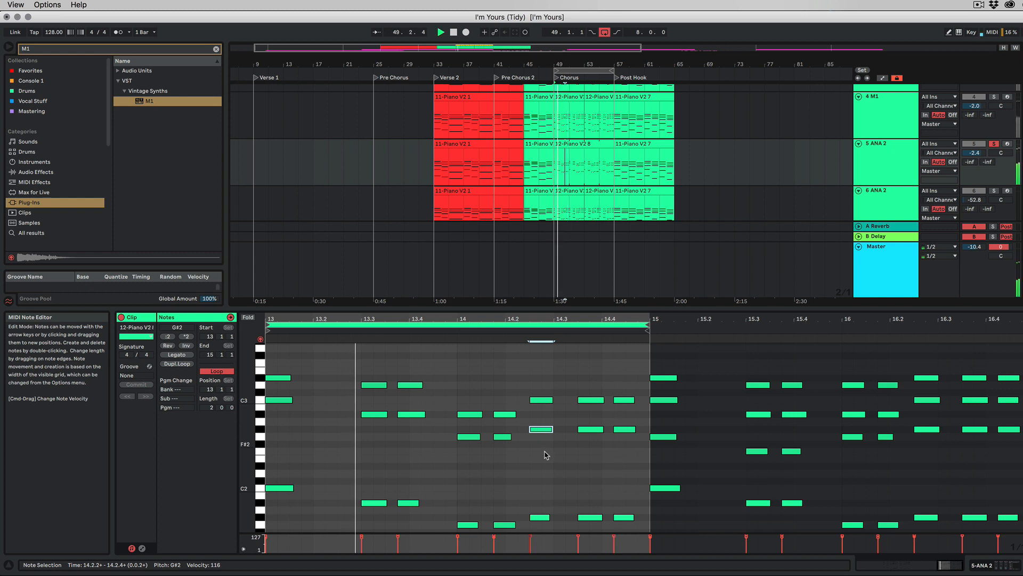
click(543, 453)
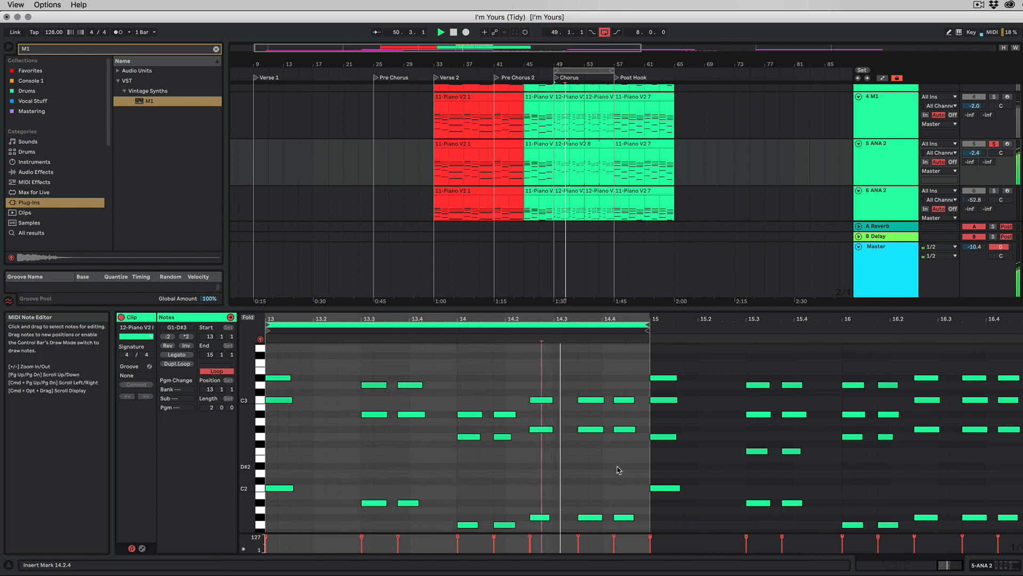
scroll(601, 458, down, 3)
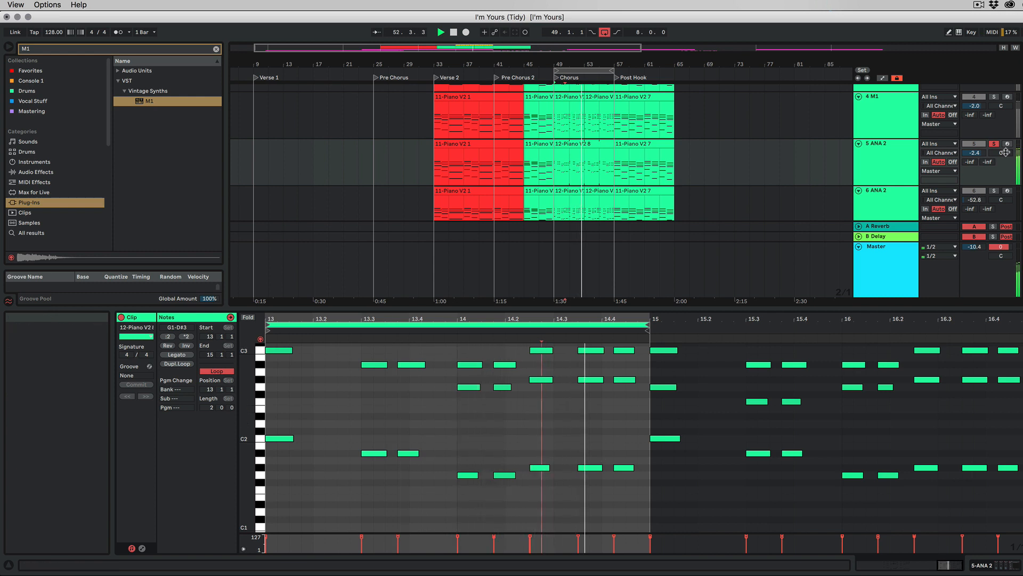
Open the ANA 2 synth on track 5, adjust its Filter Env macro and raise the filter 1 envelope amount
click(883, 153)
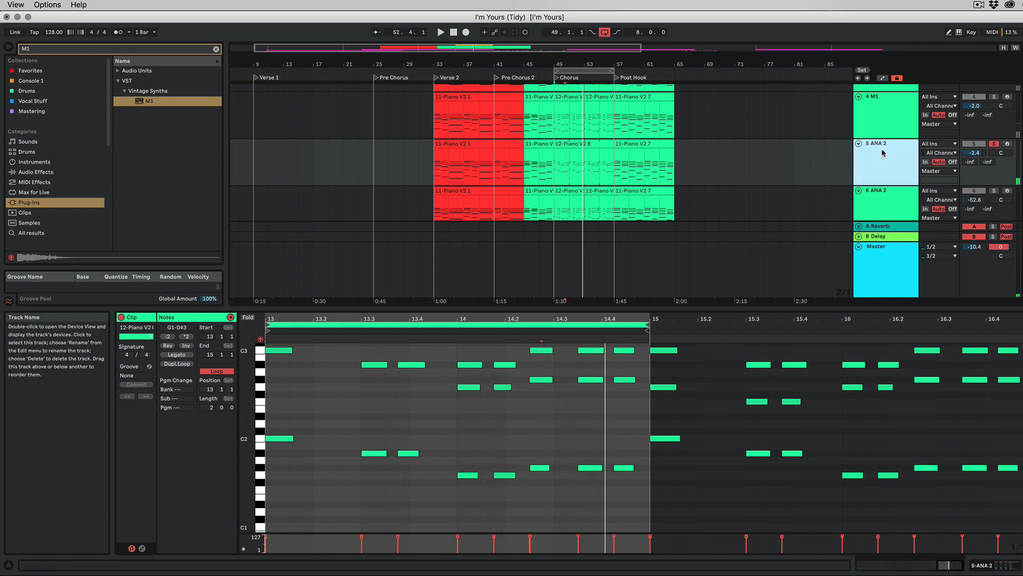
key(Tab)
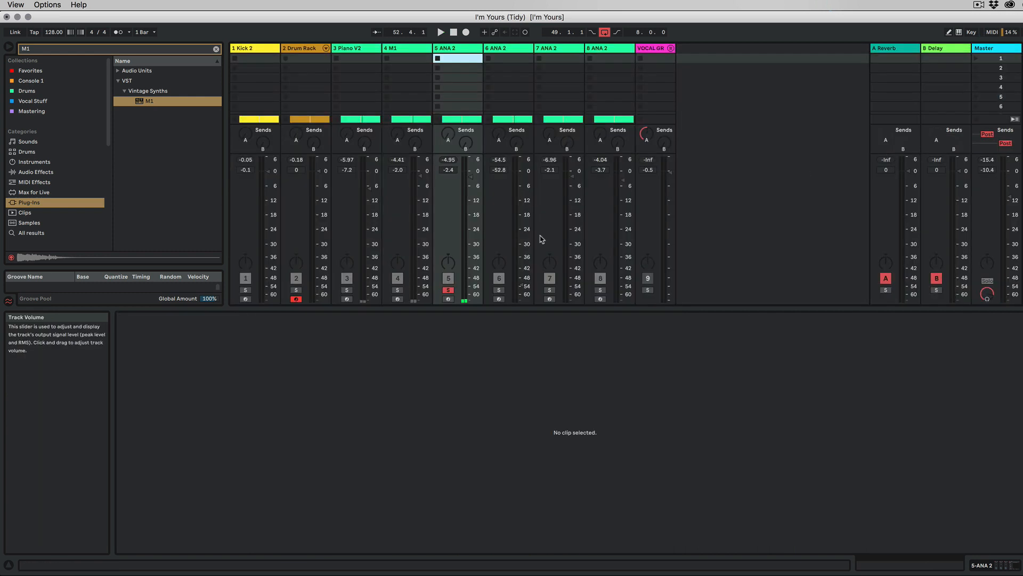
double_click(456, 48)
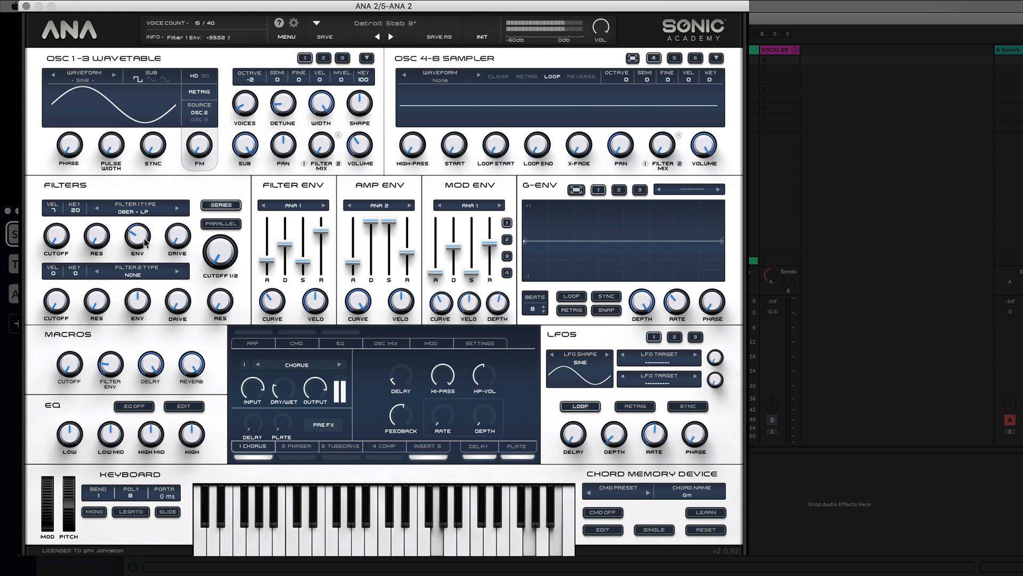
drag(145, 243, 151, 208)
drag(150, 194, 140, 233)
drag(112, 367, 112, 350)
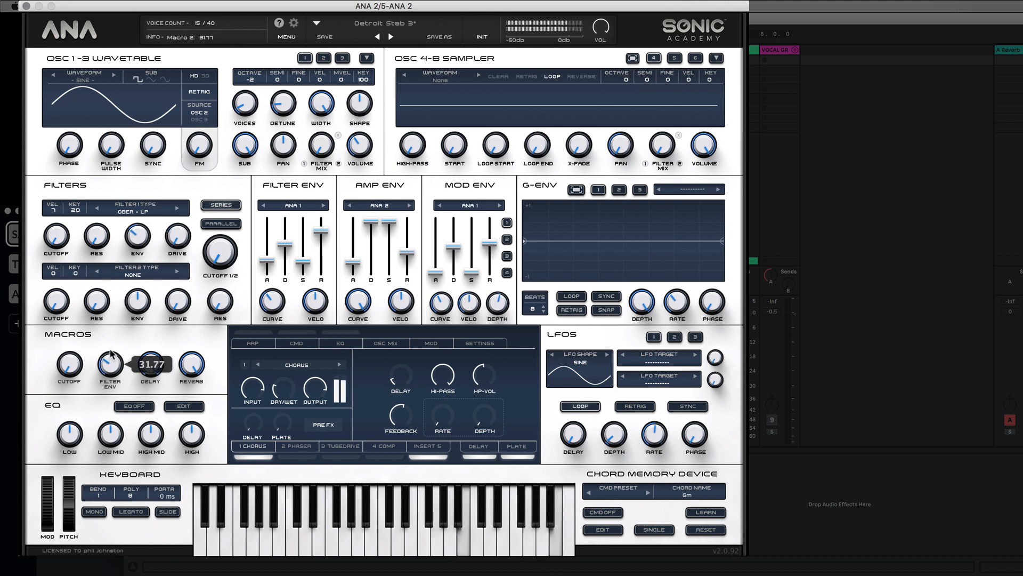
drag(303, 262, 285, 247)
drag(150, 240, 152, 217)
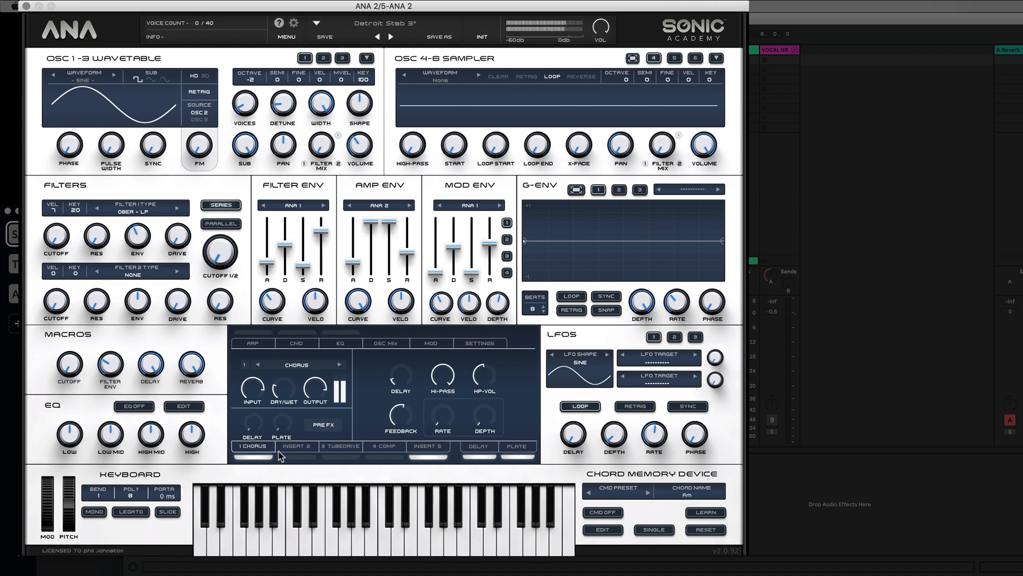
Bypass the synth's Chorus effect and nudge the filter 1 envelope amount closer to zero, checking oscillators 1 and 3
click(260, 456)
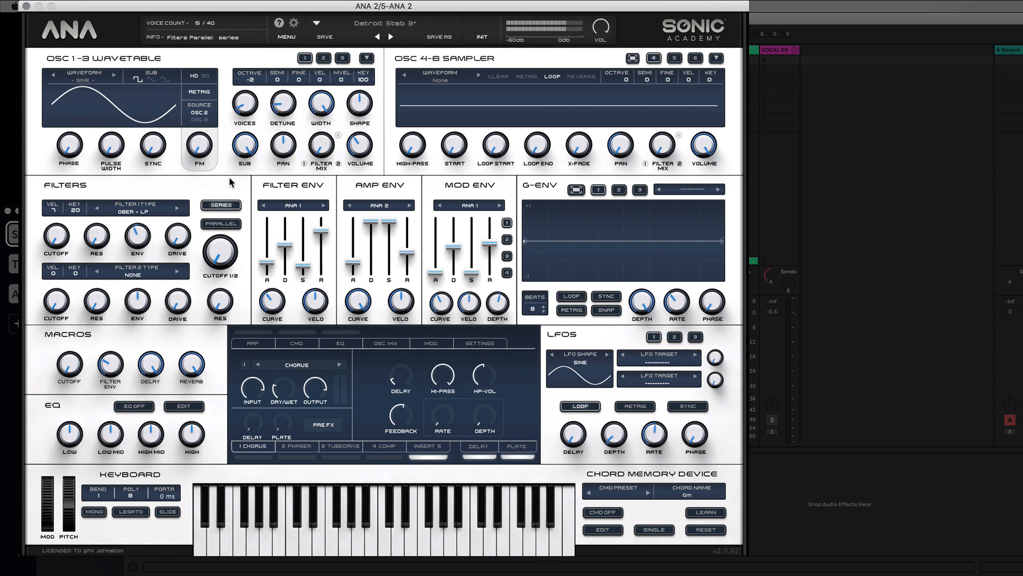
click(325, 59)
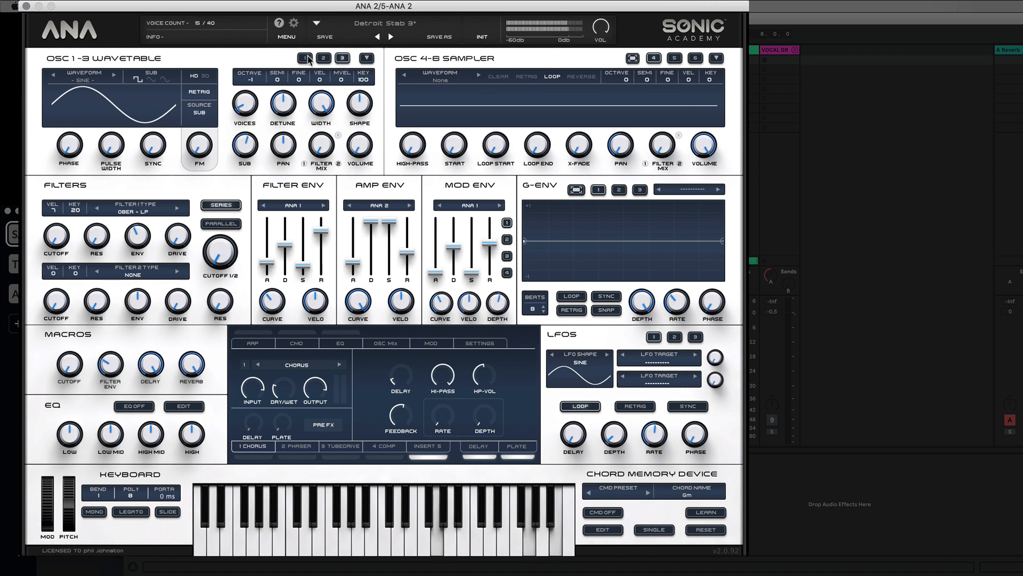
click(306, 58)
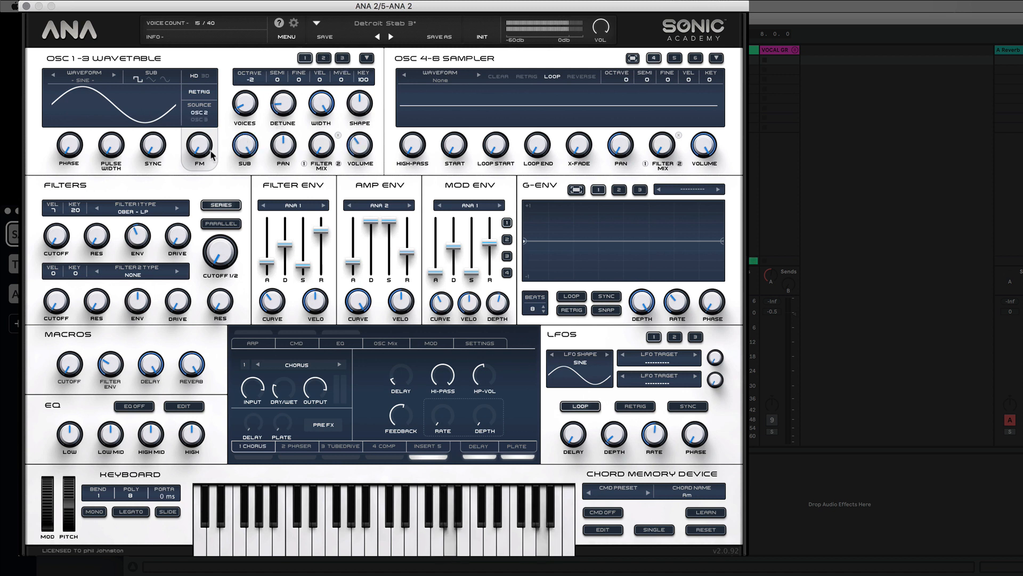
mouse_move(210, 149)
mouse_down()
mouse_move(214, 118)
mouse_move(212, 145)
mouse_up()
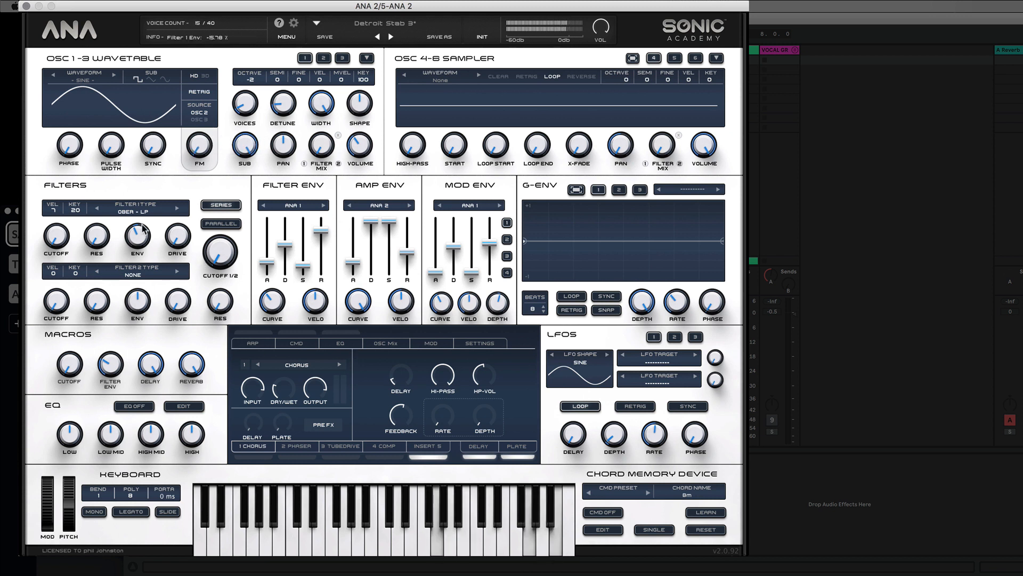
drag(142, 225, 143, 226)
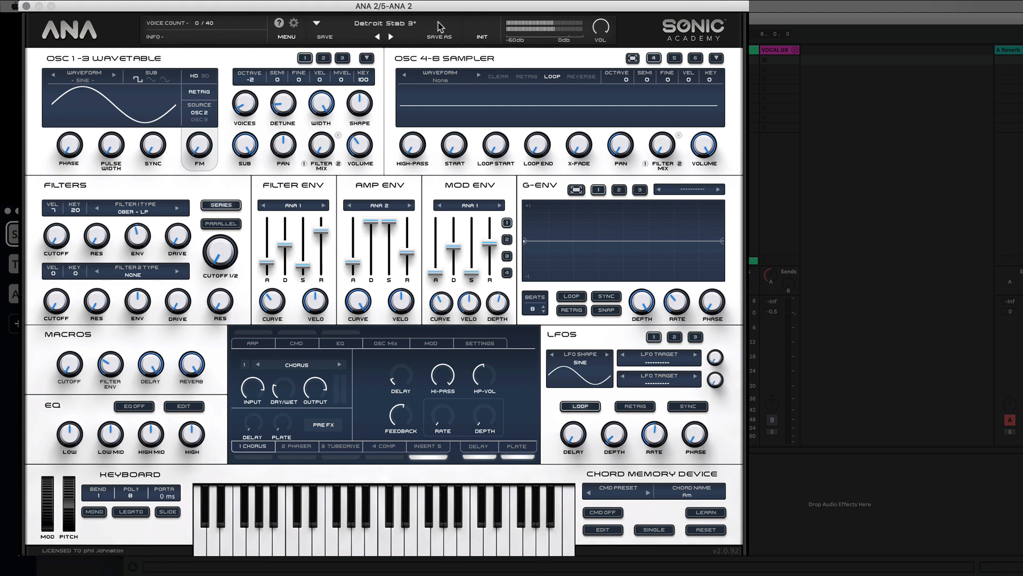
Set oscillator 1 to the analog Saw waveform, switch off oscillators 2 and 3, and close the waveform browser
click(84, 79)
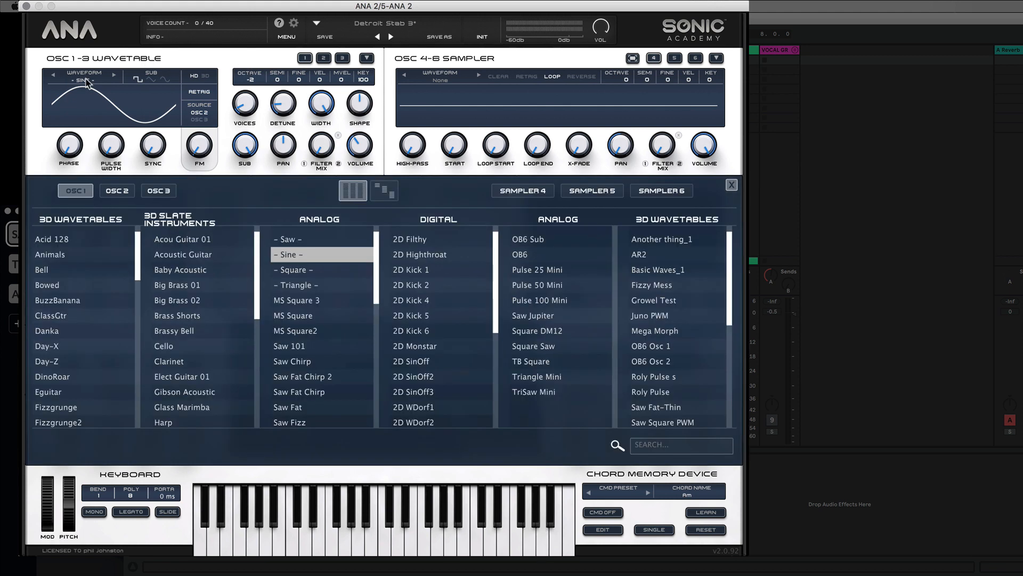
click(295, 240)
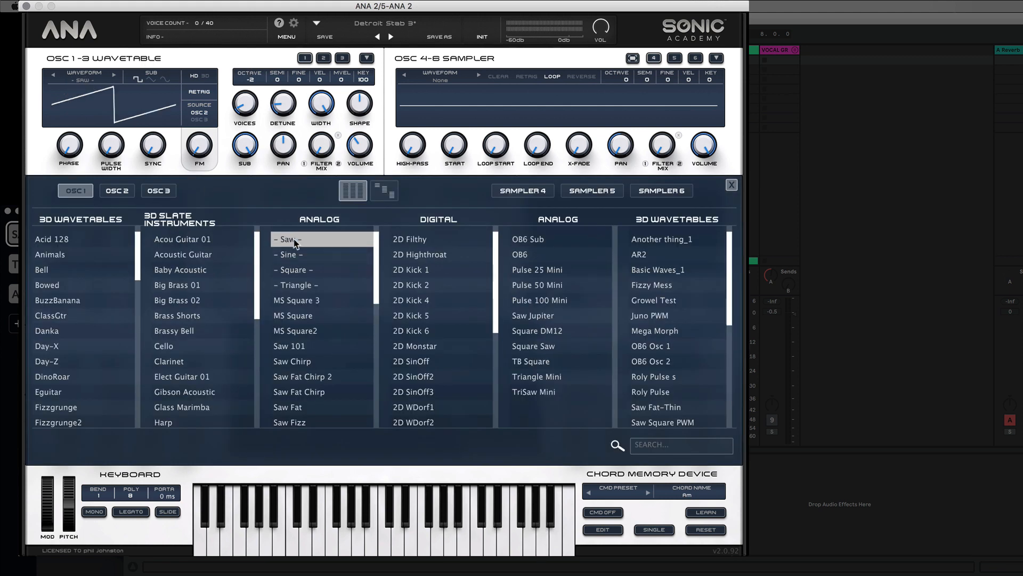
click(323, 59)
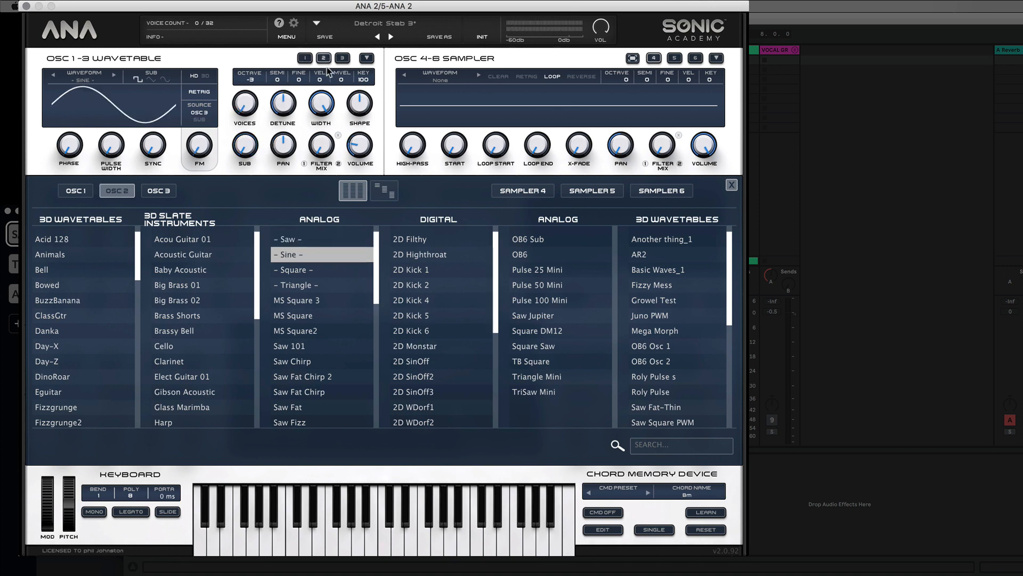
click(342, 58)
click(731, 185)
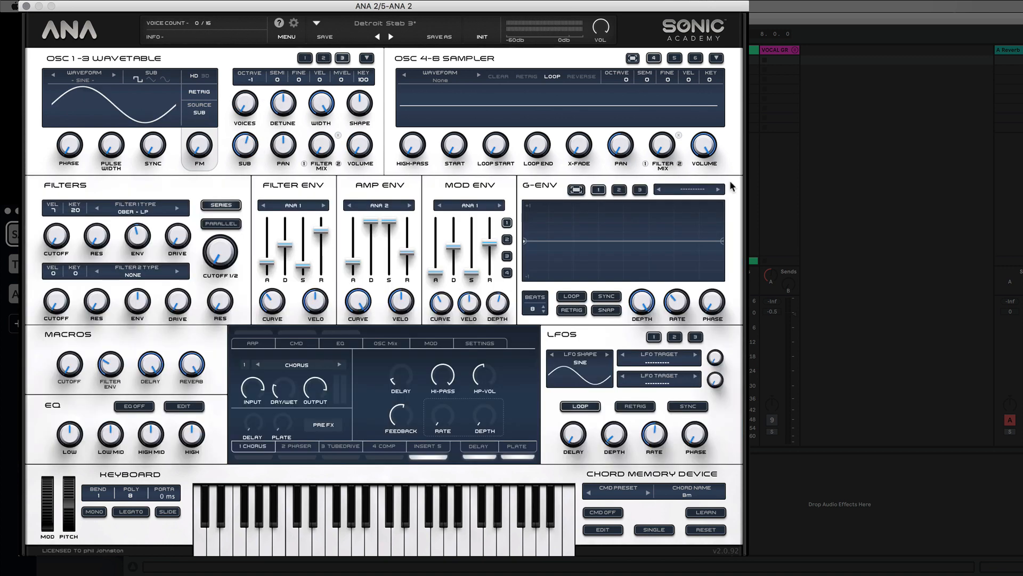
Clear the Mod Env 2 to Osc 1 FM Amount and Mod Env 1 to Osc 2 FM Amount routings from the mod matrix
click(431, 343)
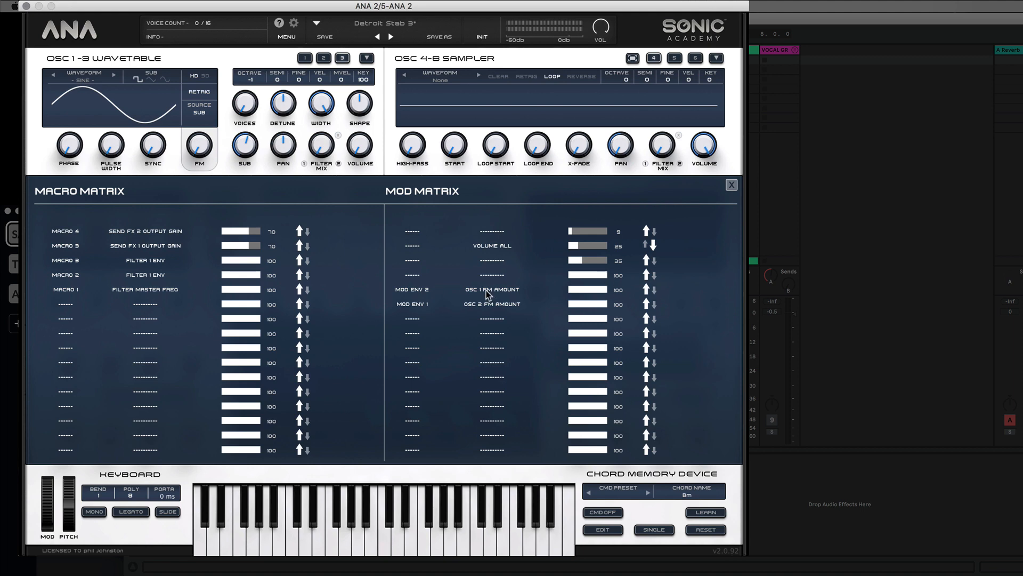
click(412, 290)
click(456, 216)
click(412, 304)
click(456, 227)
click(480, 290)
click(454, 10)
click(496, 303)
click(469, 11)
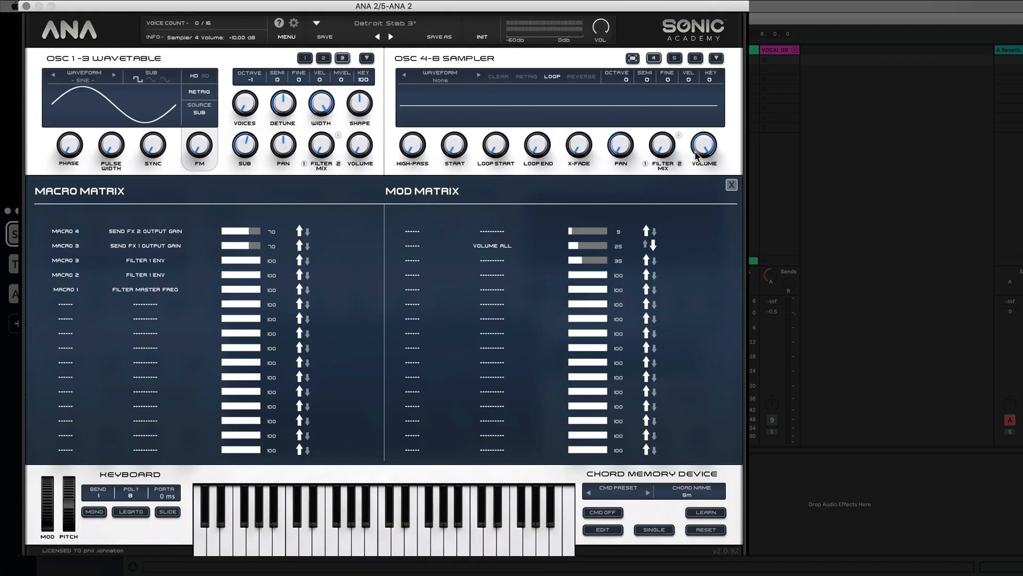
click(731, 184)
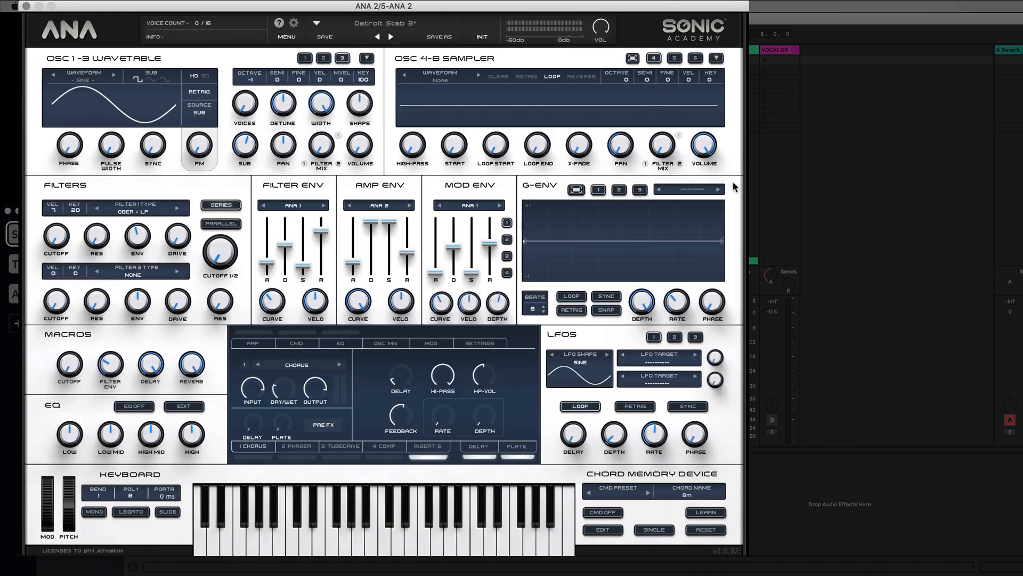
Review the oscillators, centre the filter 1 envelope amount and shorten the filter envelope decay slightly
click(304, 58)
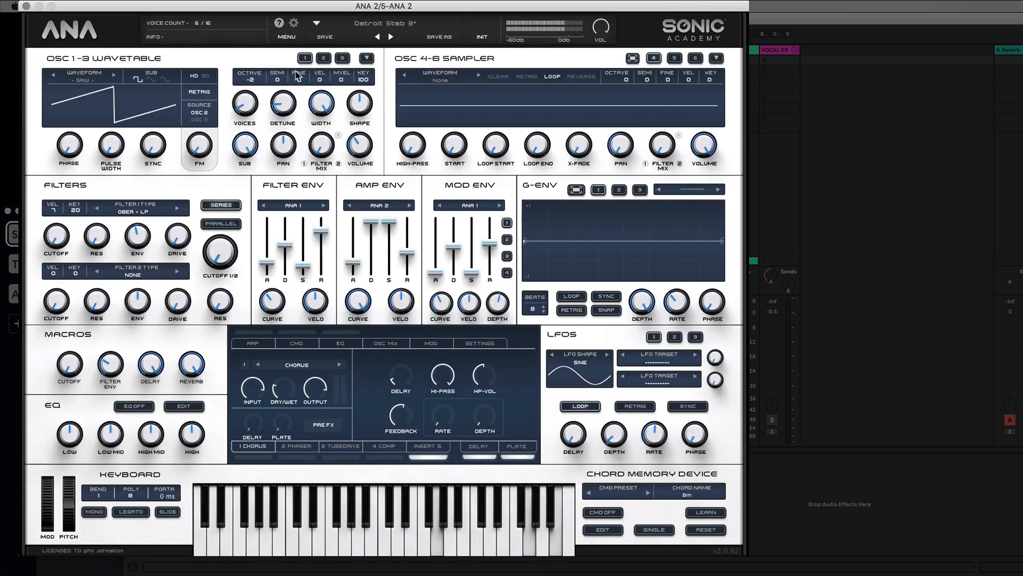
click(324, 58)
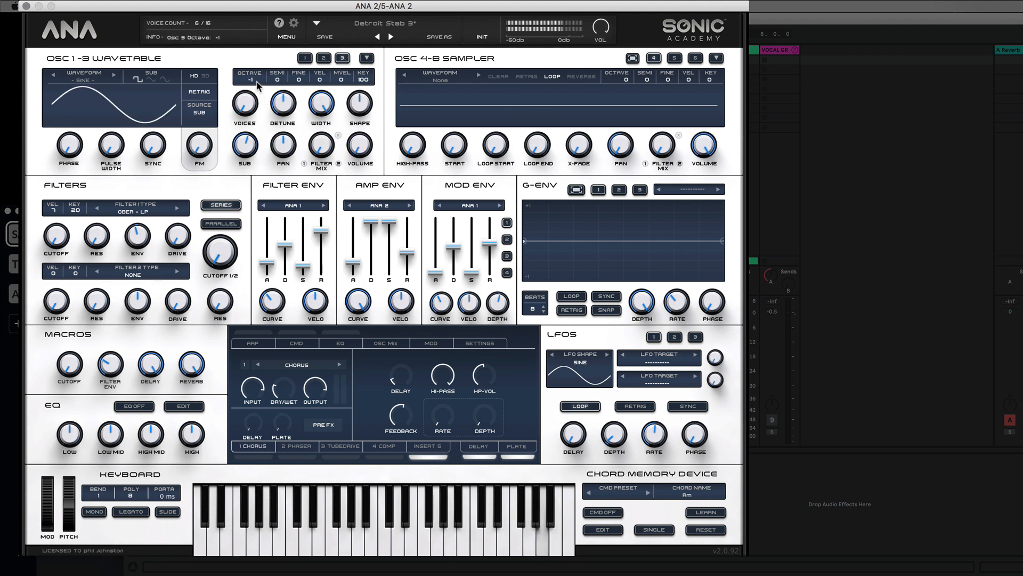
click(304, 58)
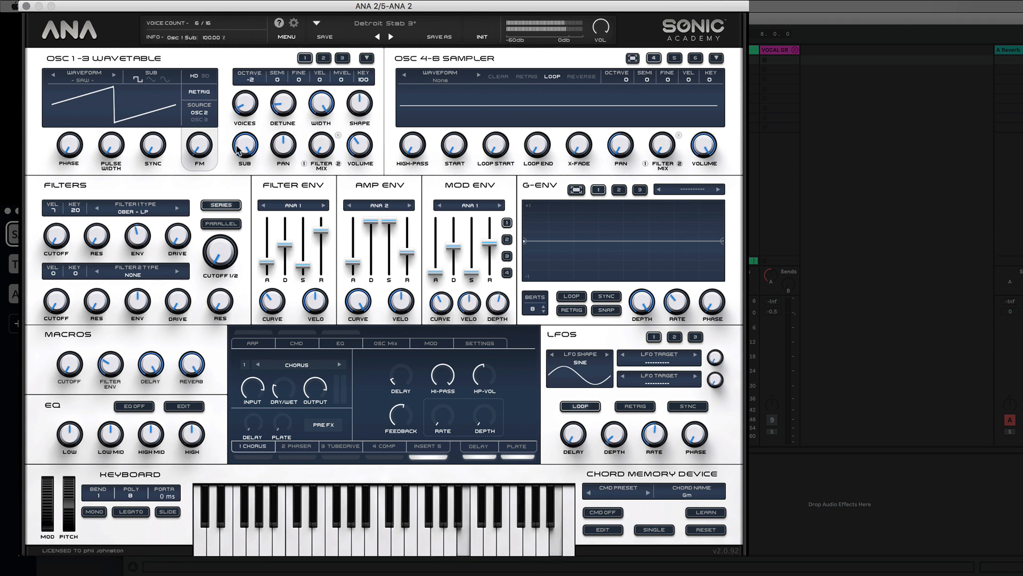
drag(147, 207, 143, 230)
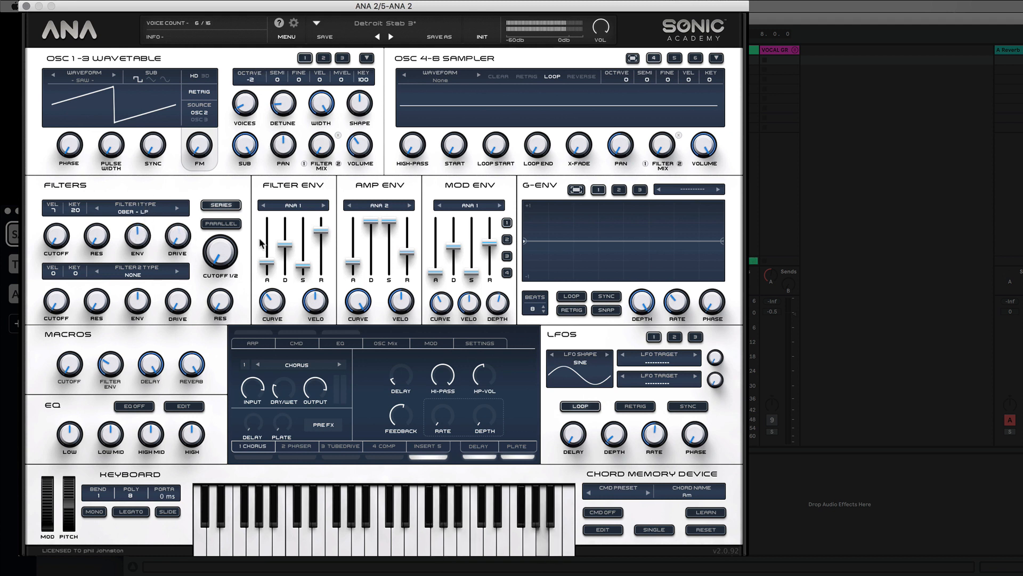
drag(285, 245, 286, 254)
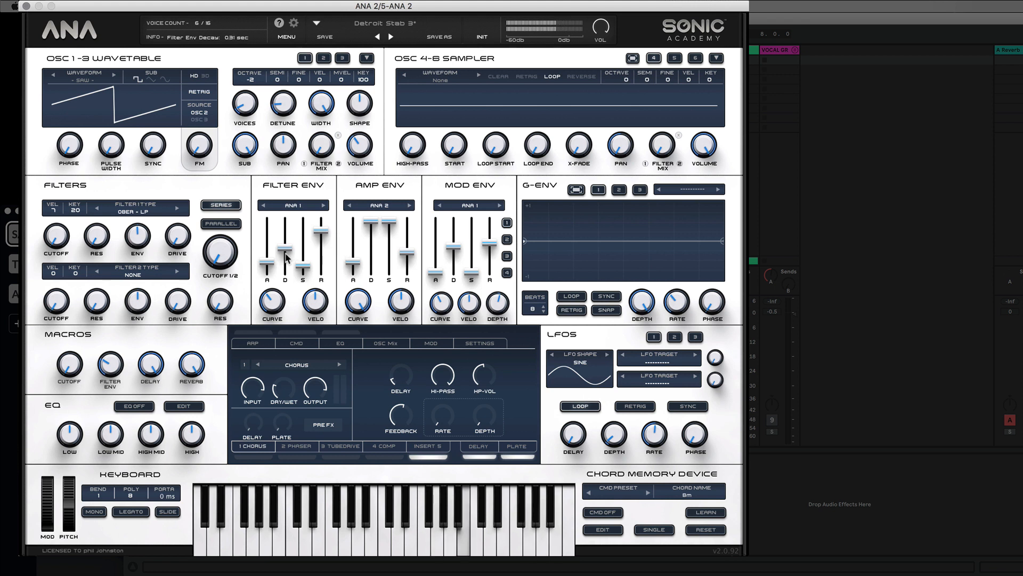
Turn oscillator 1's sub level fully down and set its octave to -1
drag(219, 248, 220, 249)
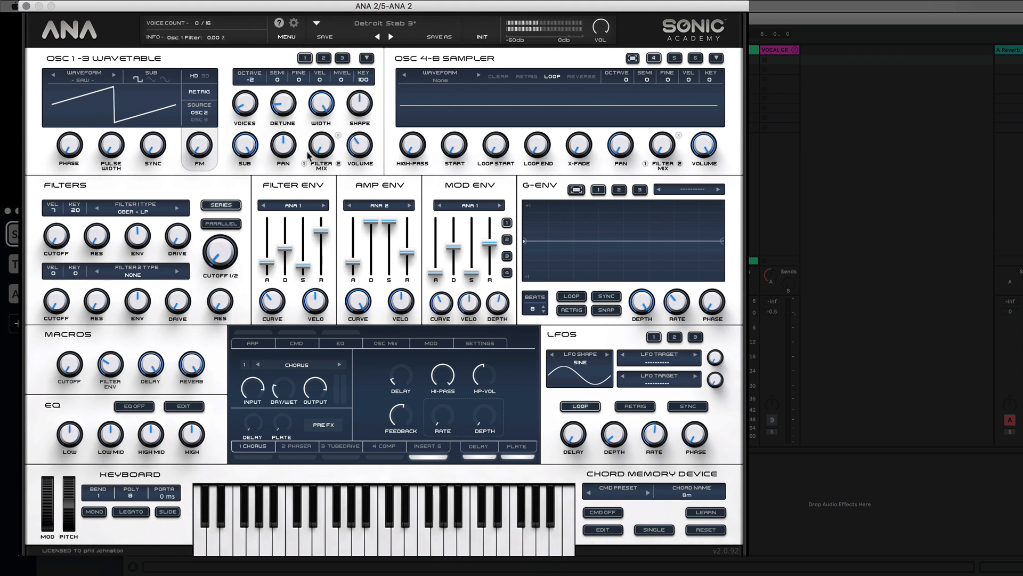
drag(246, 144, 237, 478)
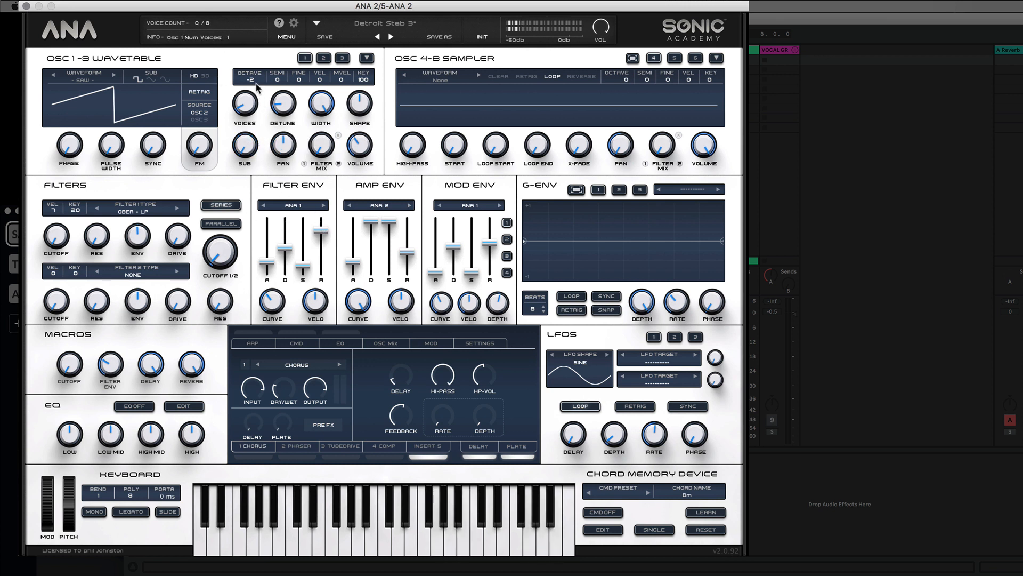
drag(254, 80, 250, 99)
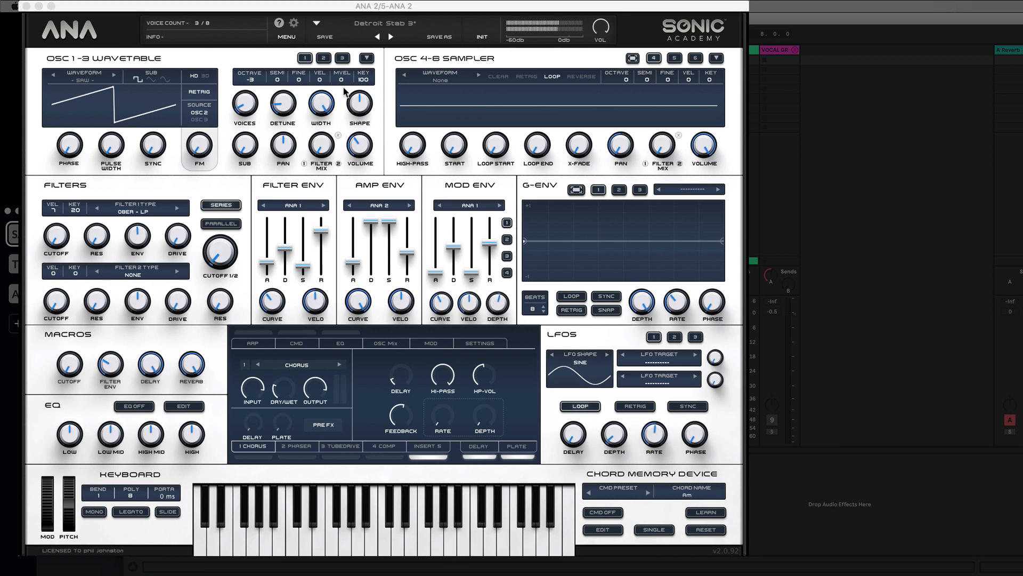
drag(250, 80, 261, 64)
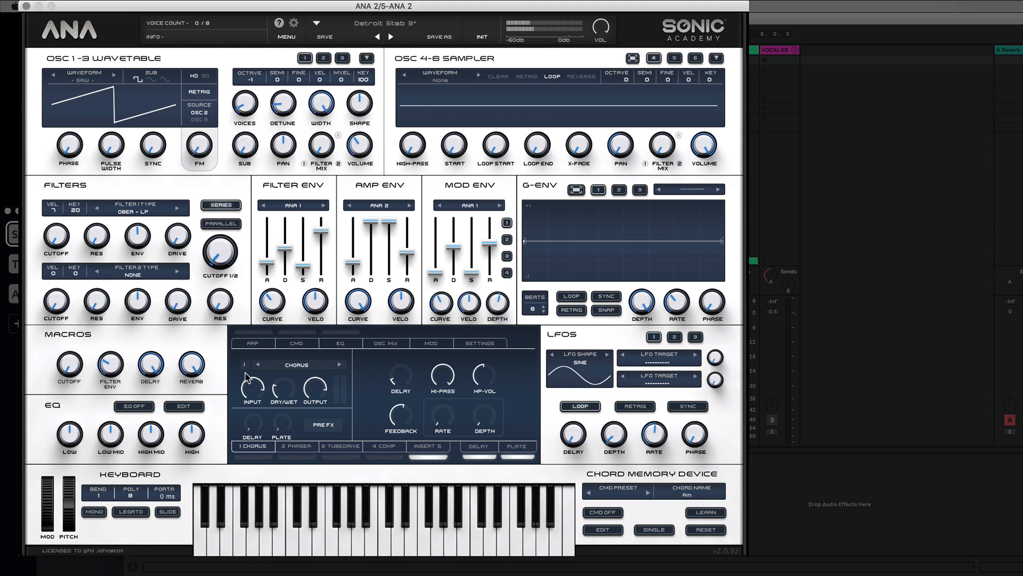
Cut the filter envelope attack to its minimum, raise oscillator 1's volume, and close the track 5 synth window
drag(267, 263, 267, 273)
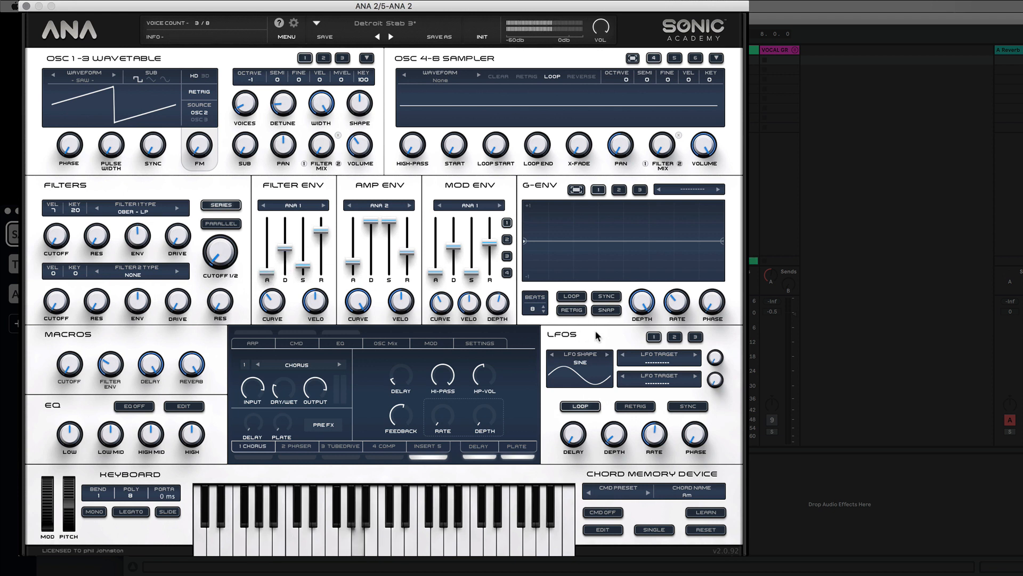
drag(361, 148, 381, 107)
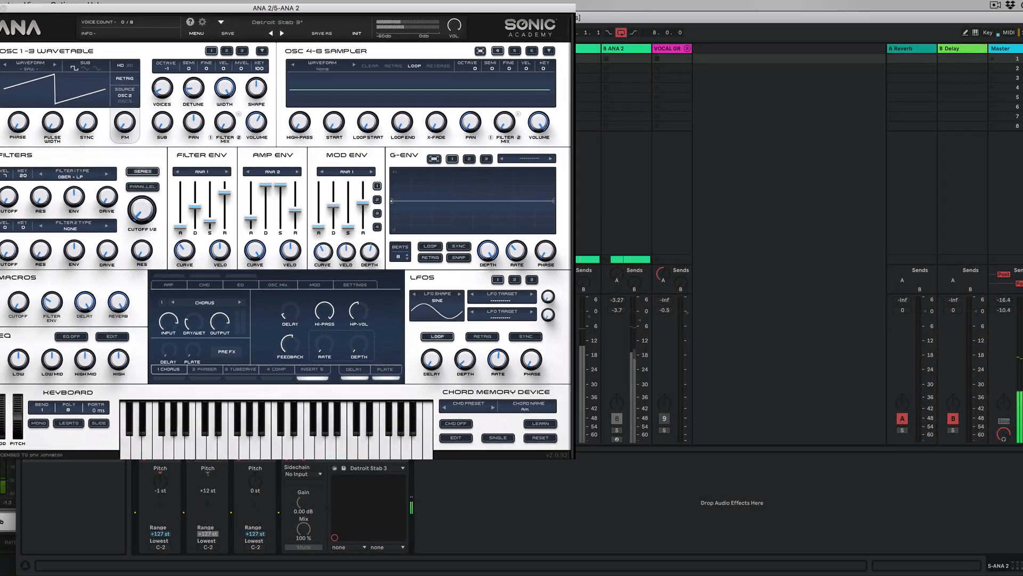
click(26, 6)
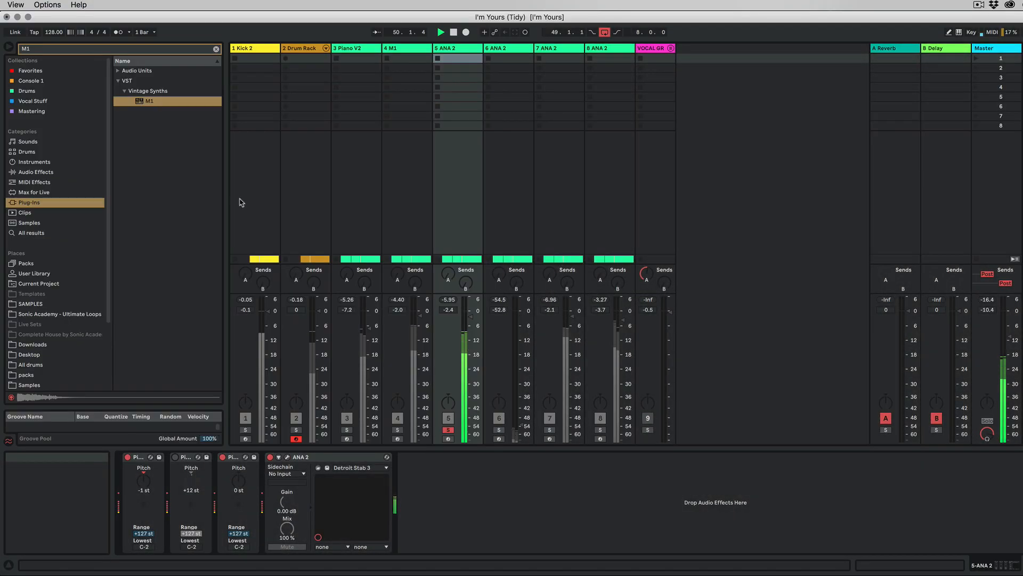
Audition M1, track 6 and track 8 against track 5, setting track 6's volume to -inf and track 8's to -4.0 dB
click(398, 430)
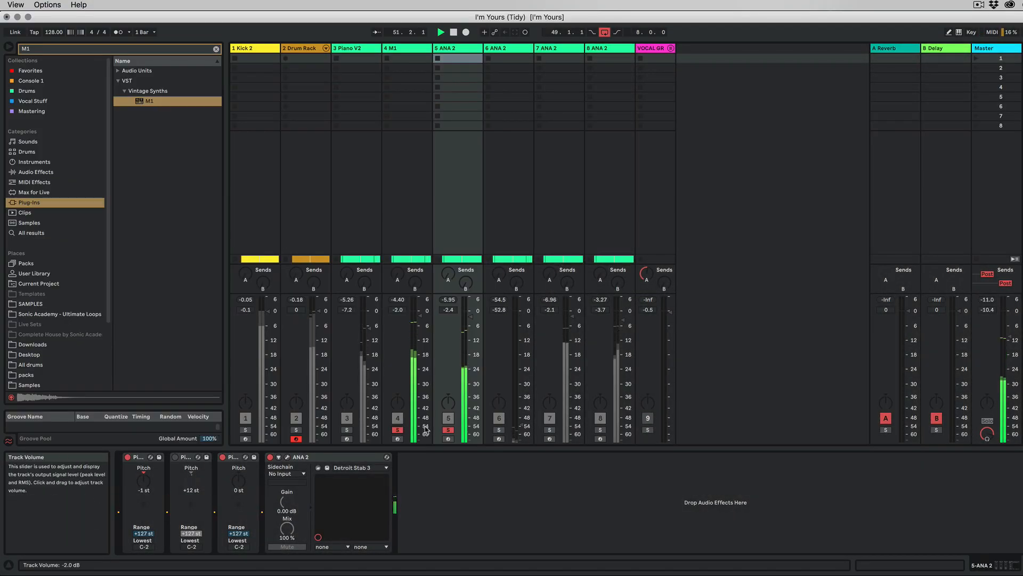
click(399, 429)
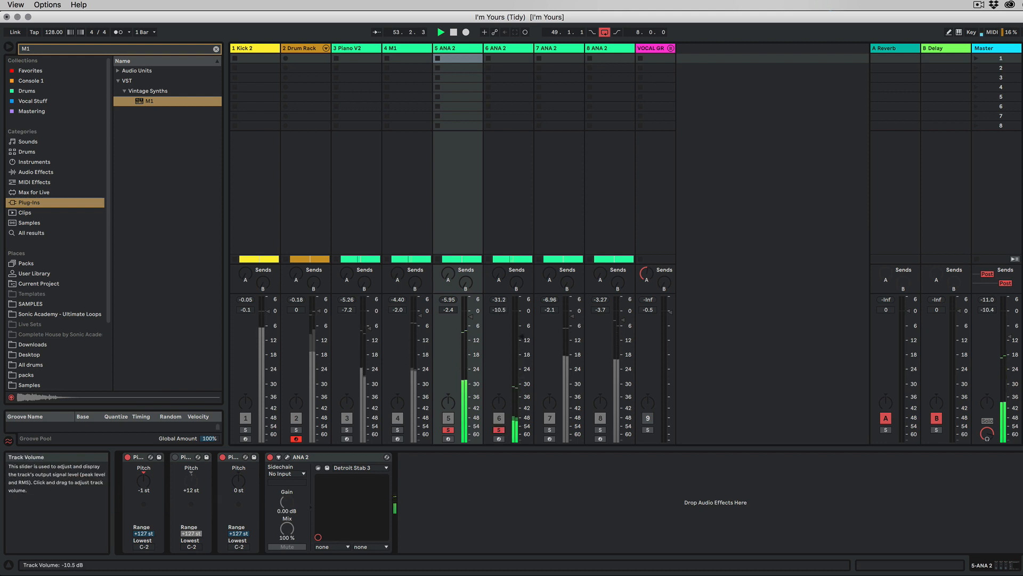
drag(522, 336, 522, 331)
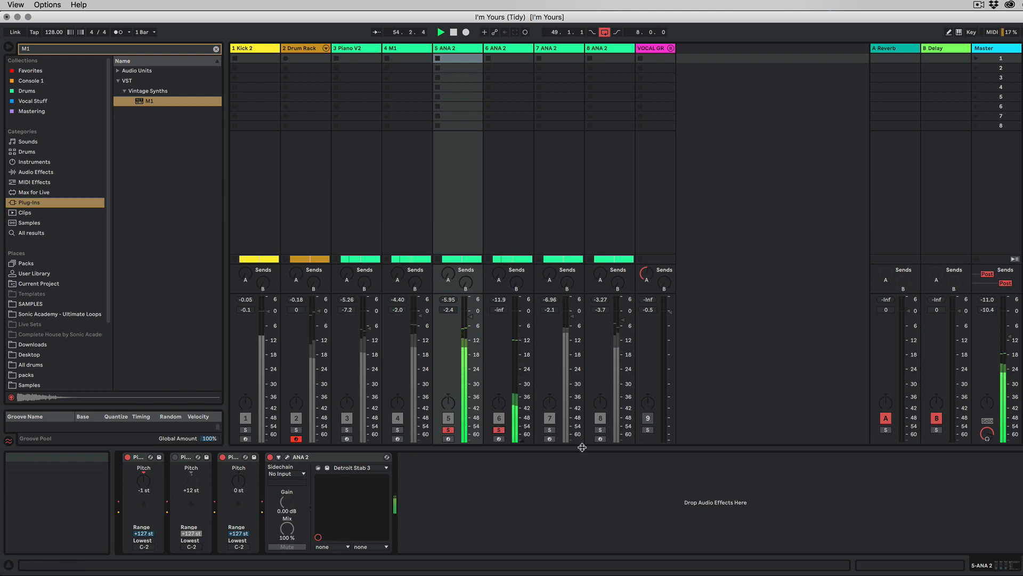
click(600, 429)
drag(622, 322, 621, 321)
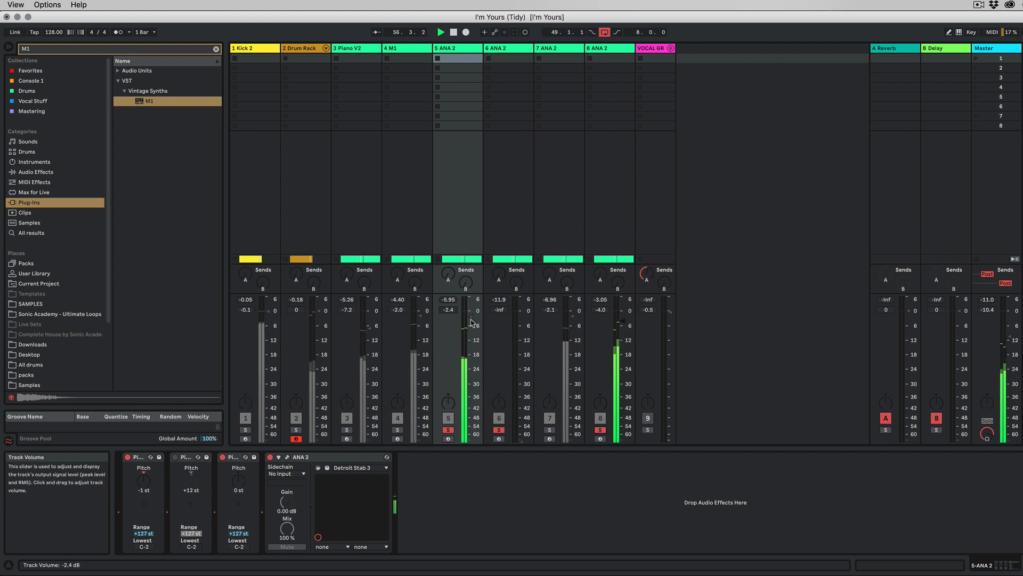
In track 8's ANA 2, raise the amp and filter envelope curves, set the filter 1 envelope amount to about 54 %, and slightly shorten the filter decay
click(602, 59)
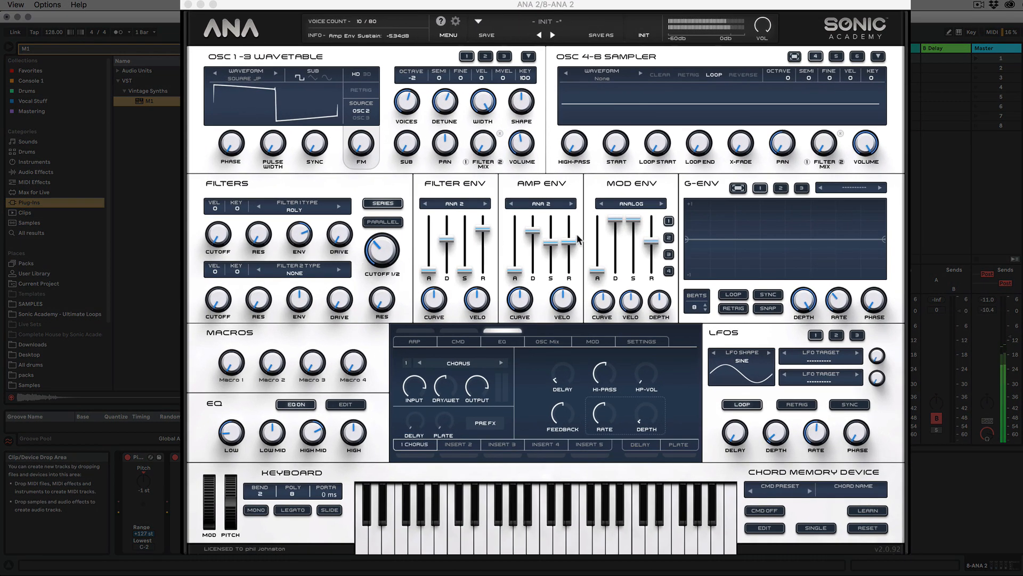
drag(526, 298, 535, 227)
drag(434, 299, 446, 262)
drag(300, 235, 302, 228)
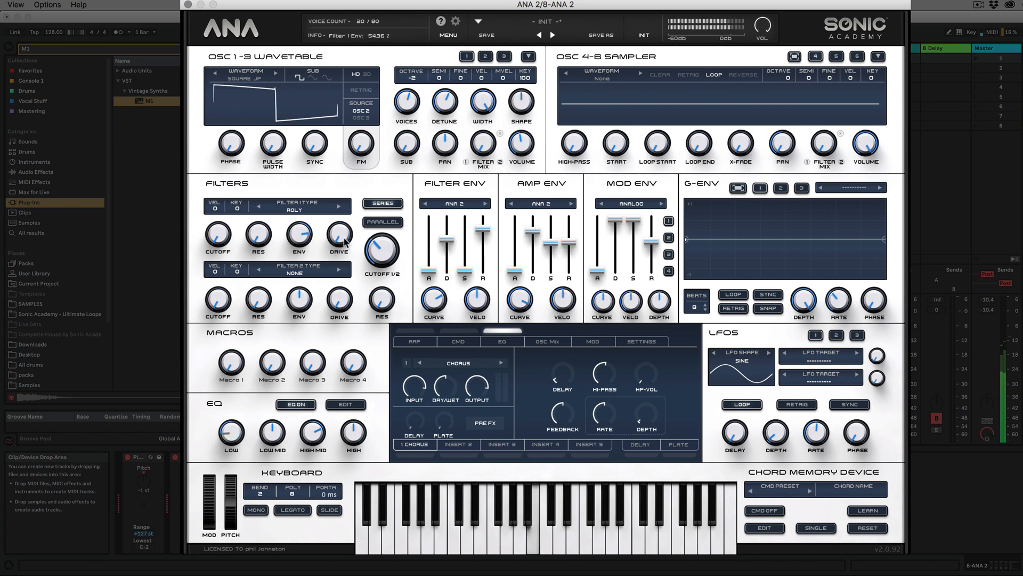
drag(450, 244, 451, 247)
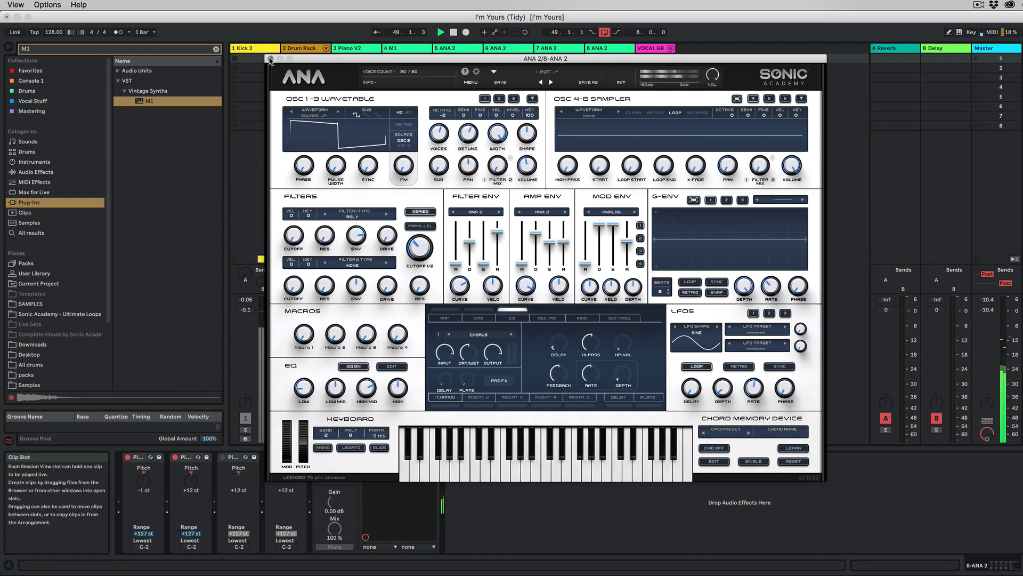
click(188, 4)
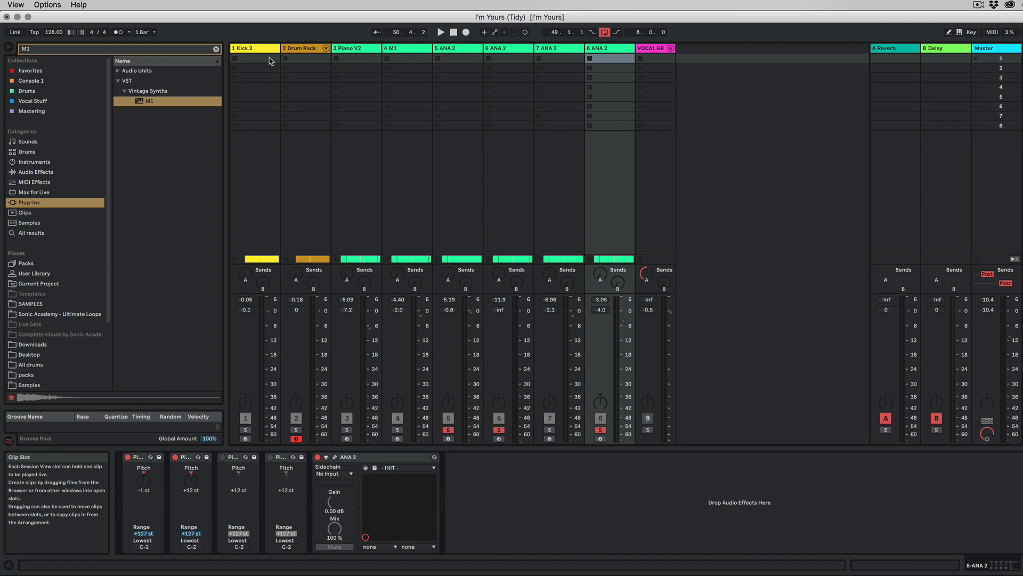
Audition track 7 soloed with tracks 5 and 8, set the master volume to -6.6 dB, and clear all solos
key(space)
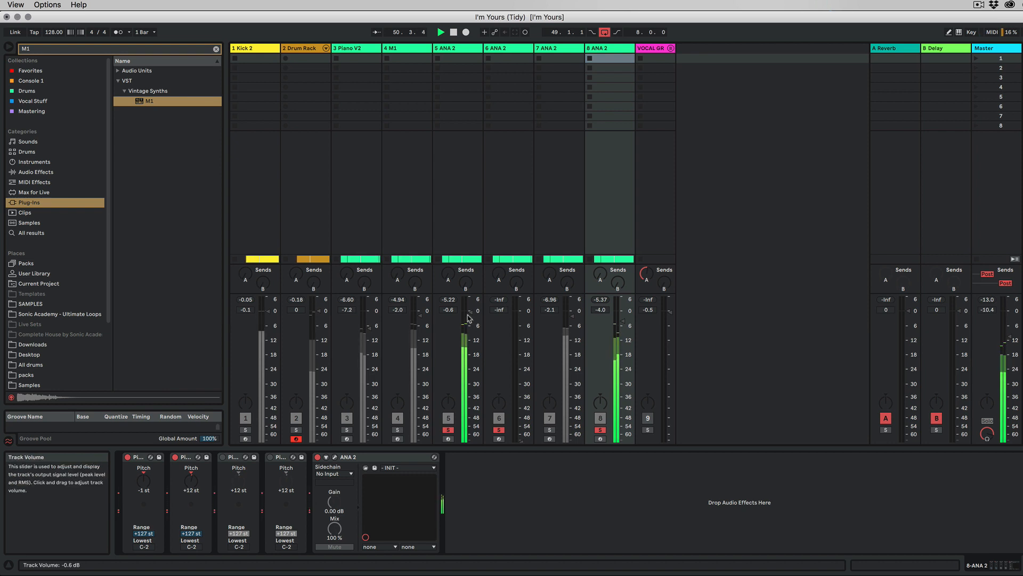
click(549, 430)
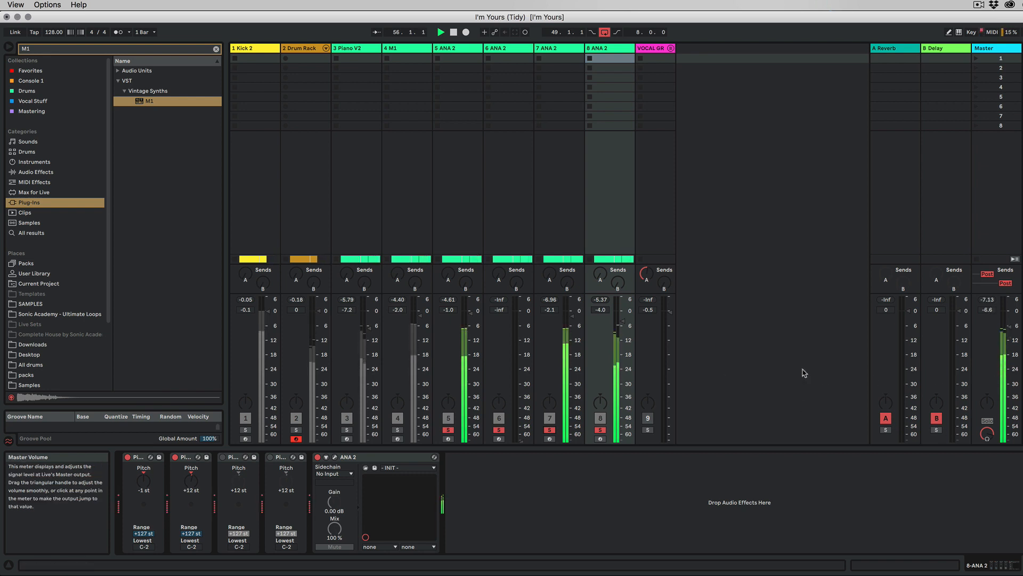
click(448, 429)
click(499, 429)
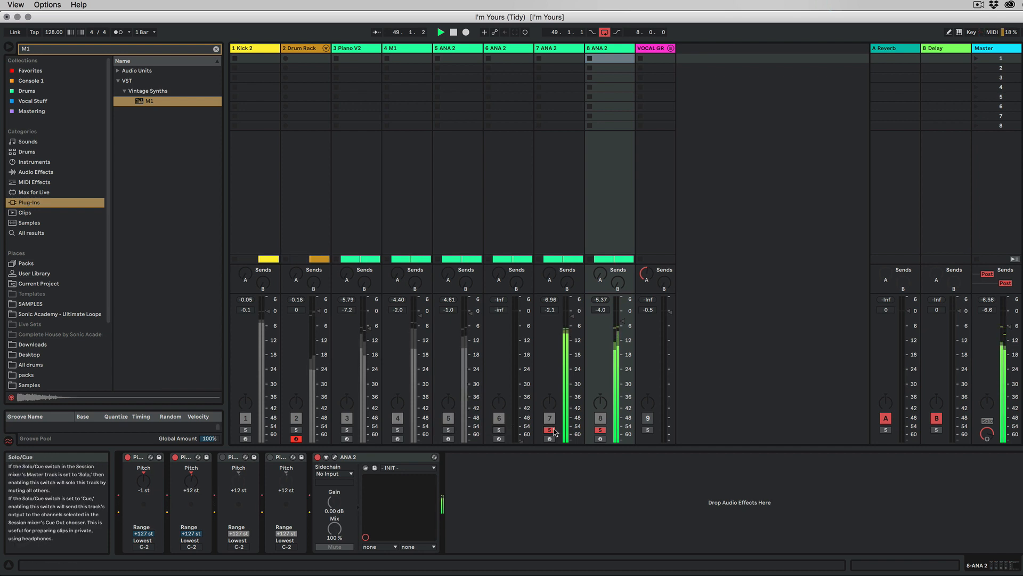
click(549, 430)
click(600, 430)
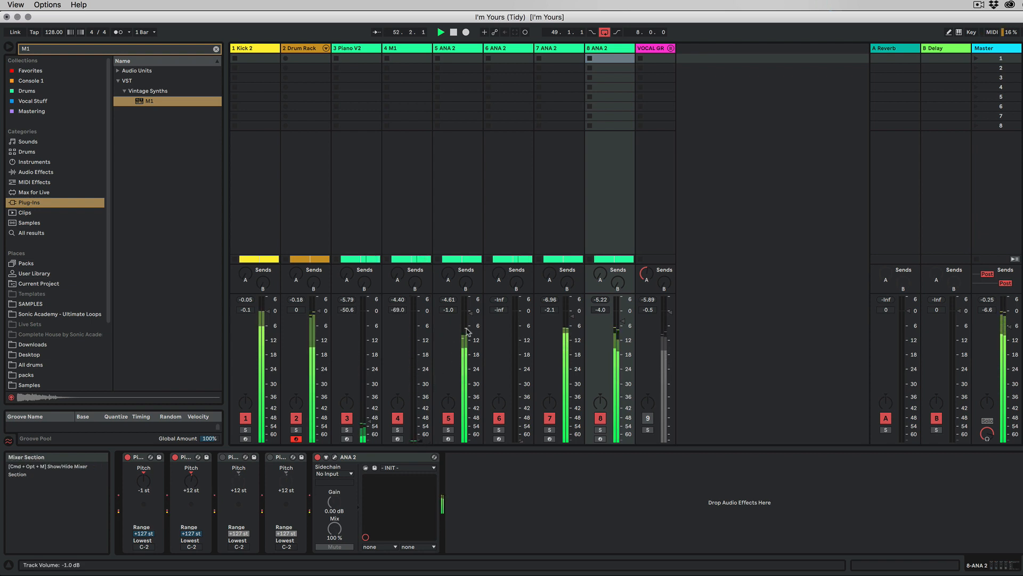
Set track 5's volume to -1.3 dB and track 7's to -4.0 dB, leaving track 8's synth window closed
key(space)
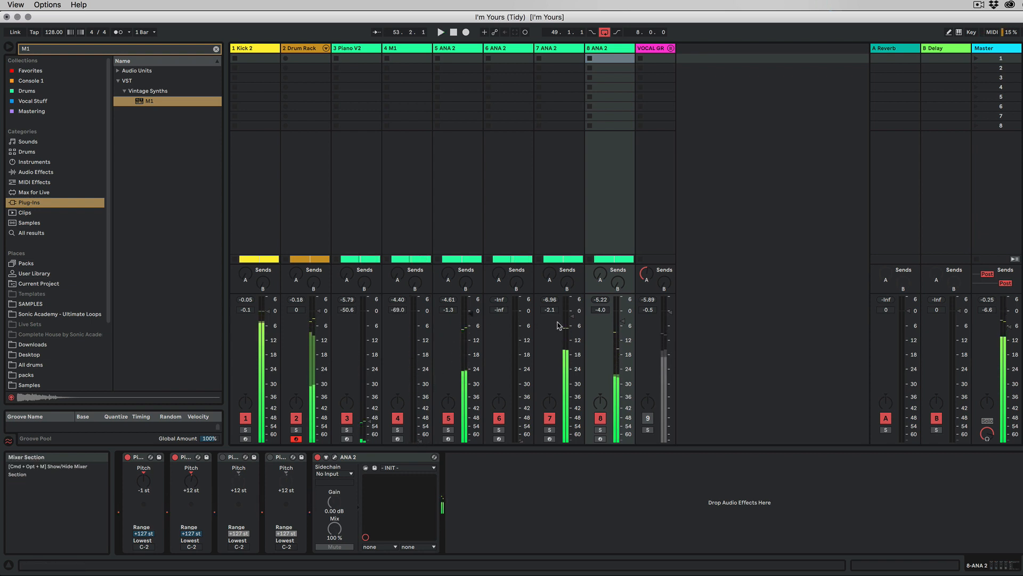
drag(572, 317, 572, 318)
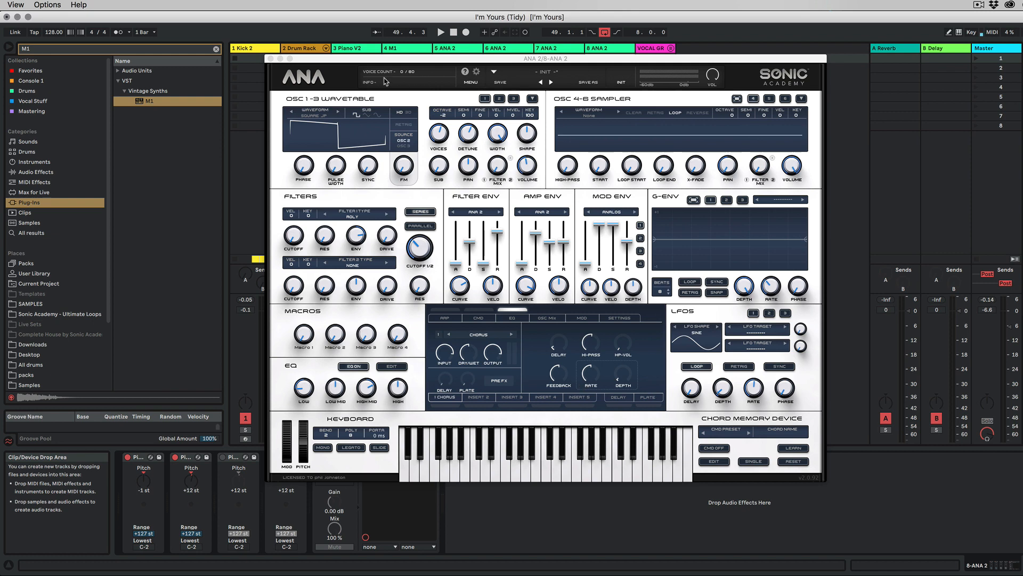
click(271, 59)
Inspect the FM Garage Donk 1 patch in track 7's ANA 2, close its window, and play the mix
click(558, 58)
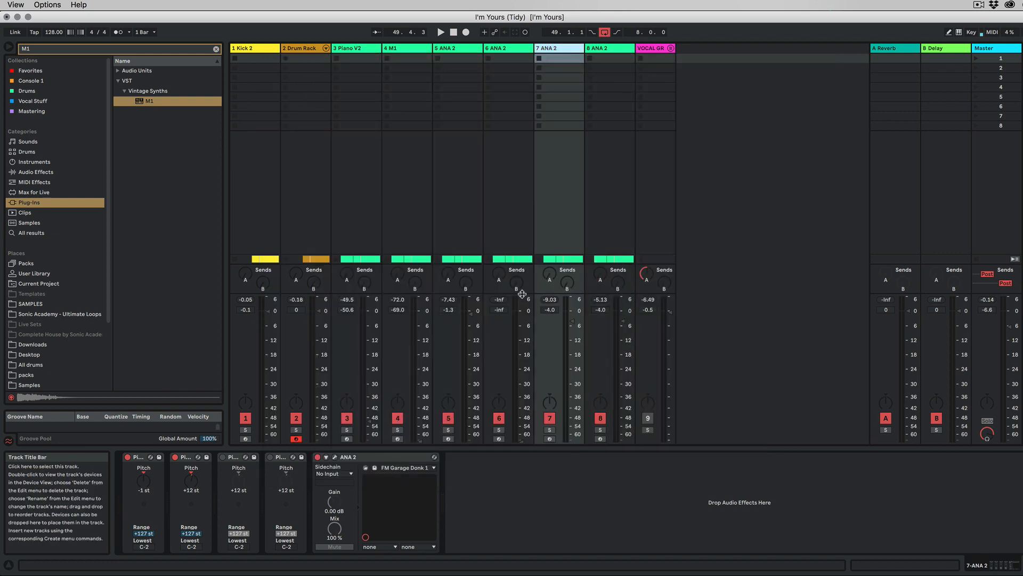
click(335, 456)
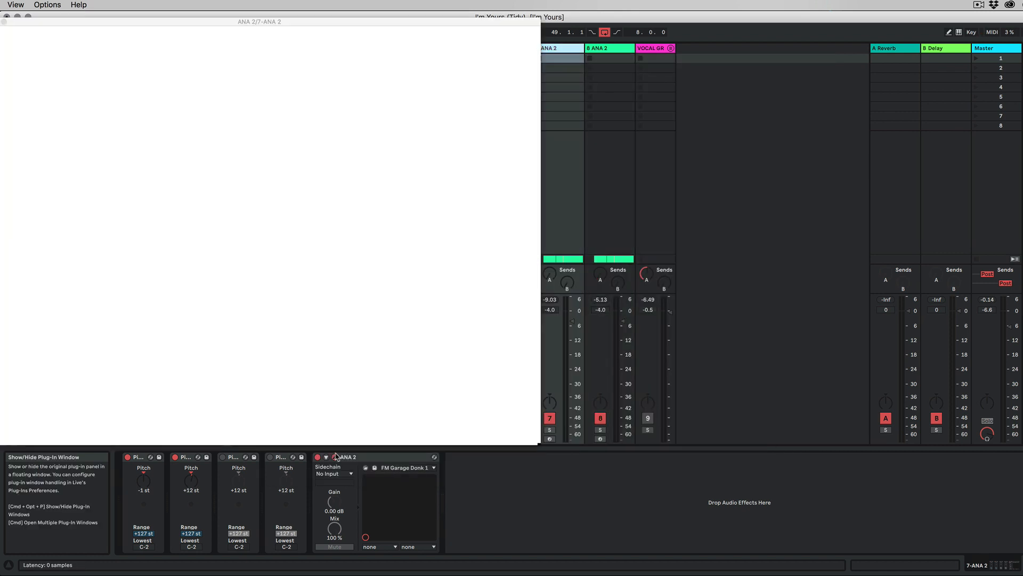
click(526, 60)
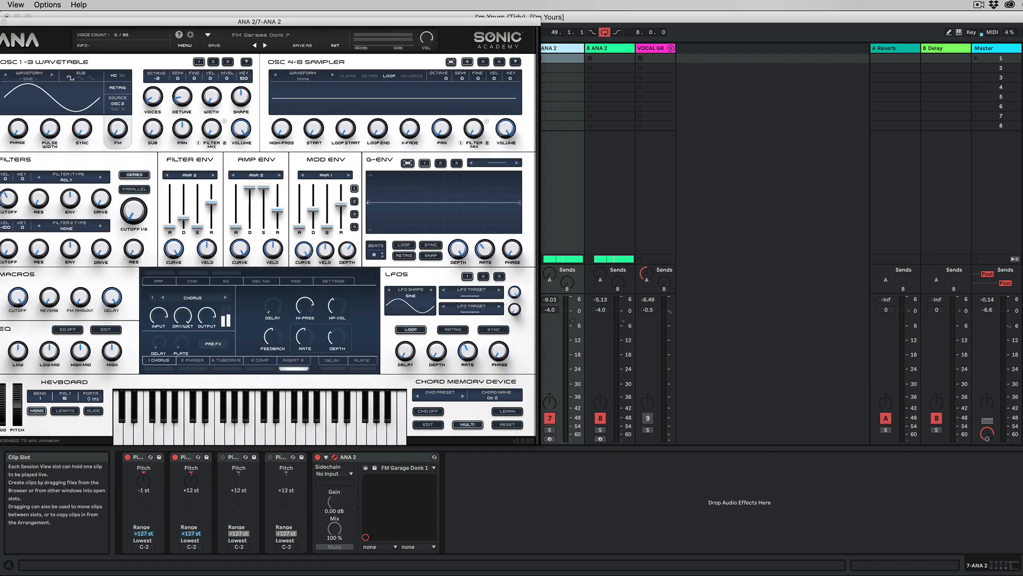
click(4, 22)
key(space)
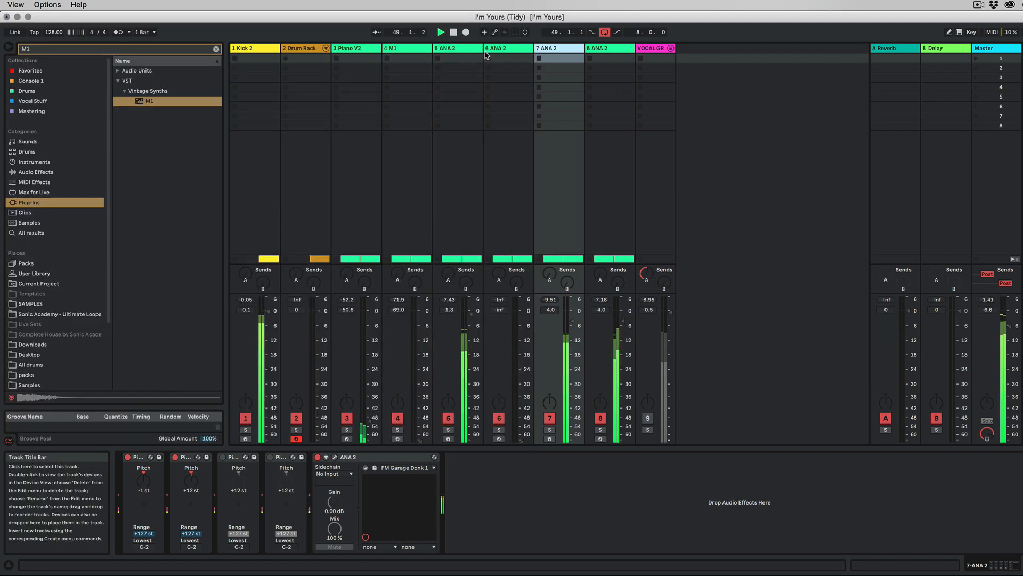
Switch off the Plate send effect in track 5's ANA 2 and close the synth window
click(469, 49)
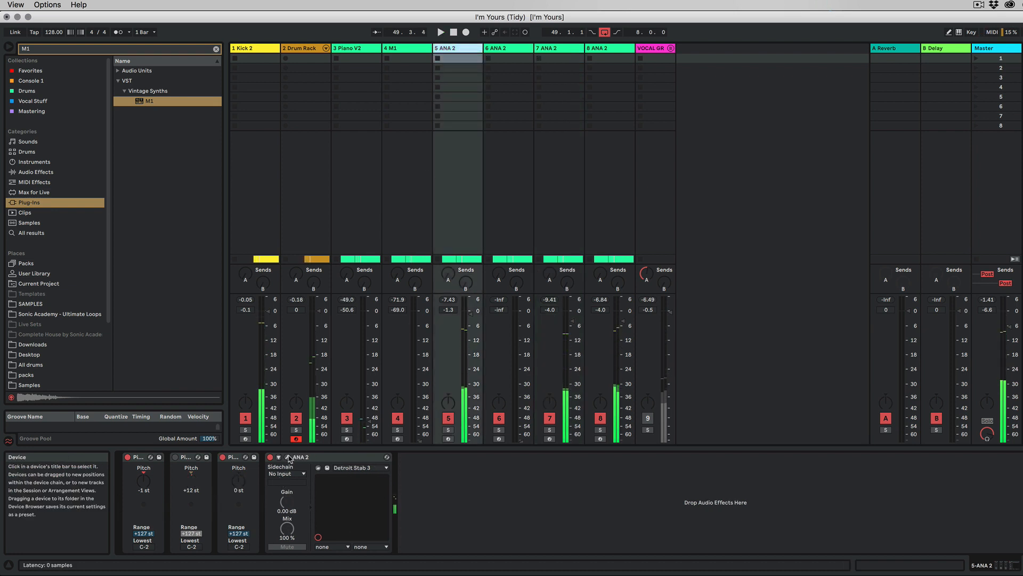
key(super+alt+p)
click(356, 370)
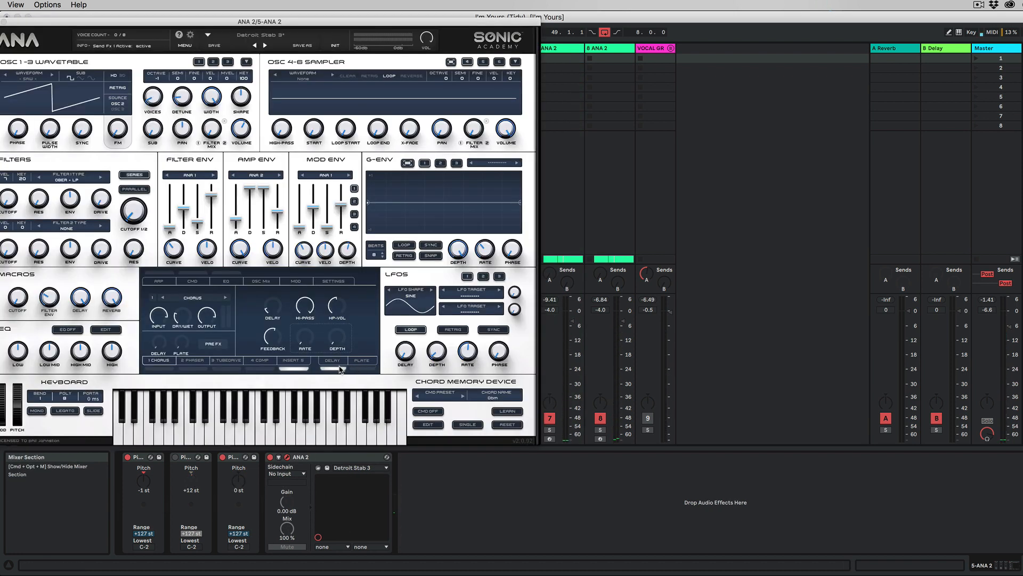
key(super+alt+p)
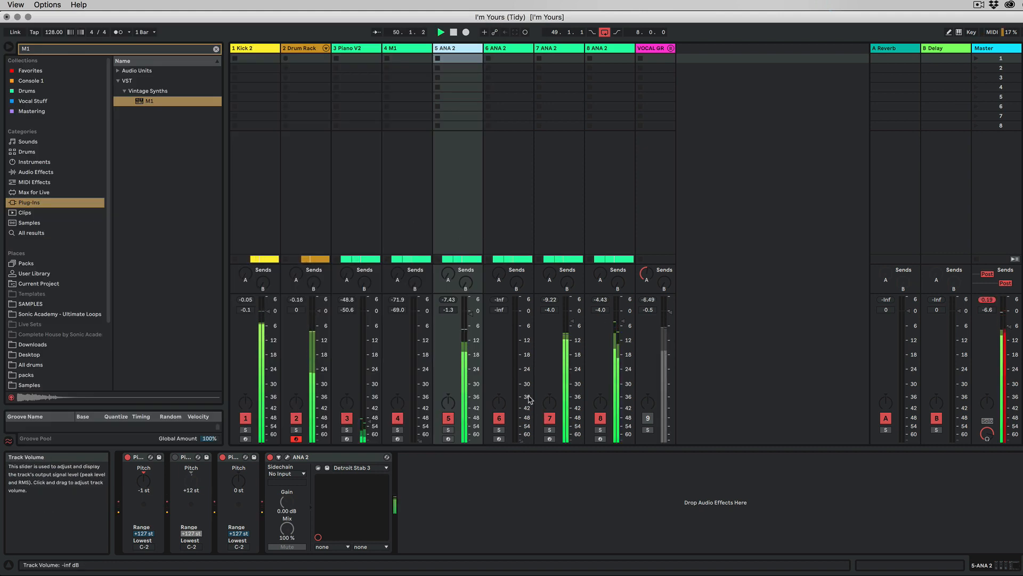
Solo tracks 5, 7 and 8 and send track 8 to the B Delay return at about -8.3 dB
click(449, 430)
super+click(550, 430)
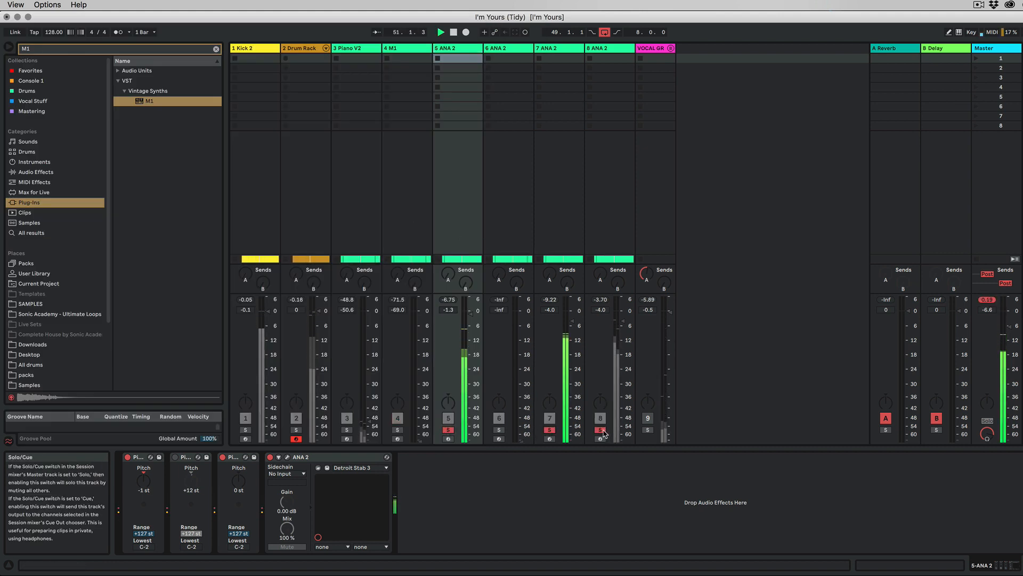
super+click(601, 430)
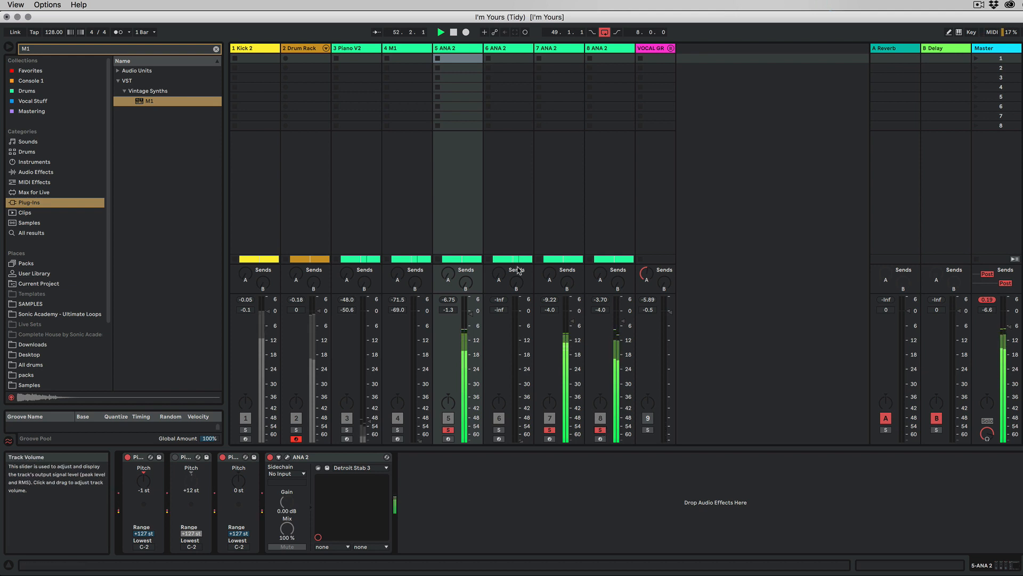
click(930, 49)
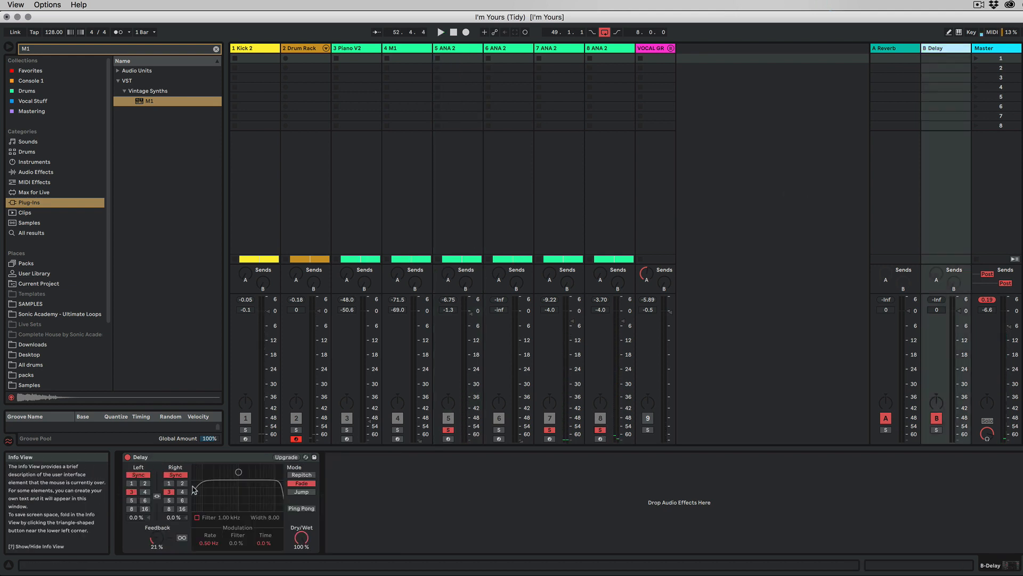
key(space)
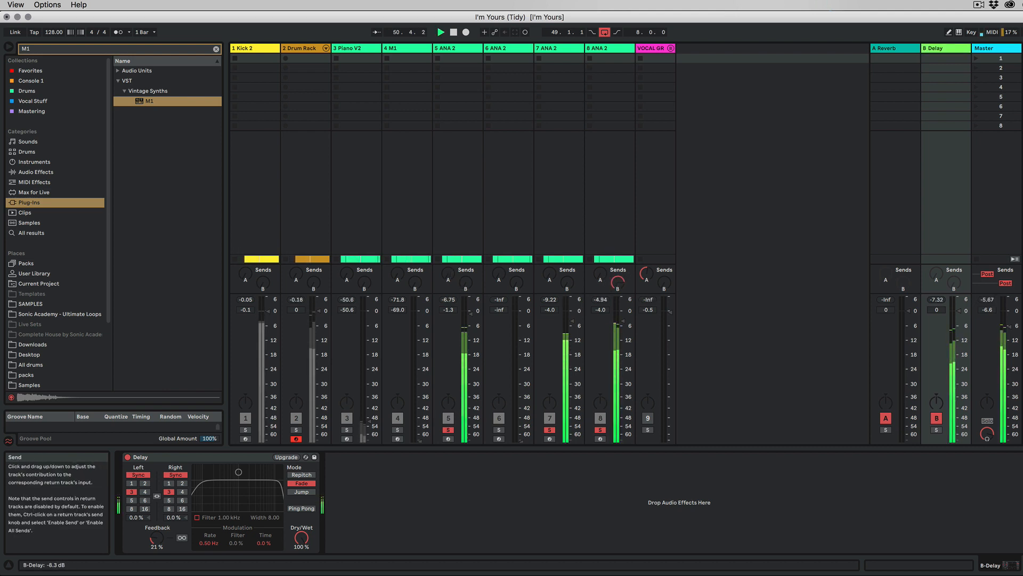
Set both B Delay times to 1, feedback to 13 %, and the offsets to 0.5 % left and -0.5 % right, and play the result
click(169, 483)
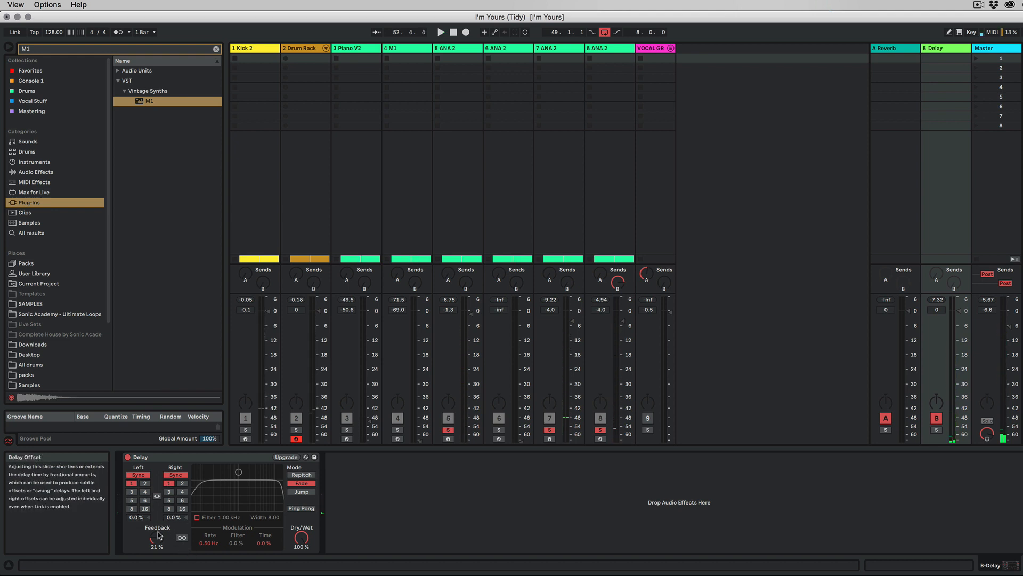
drag(157, 546, 157, 548)
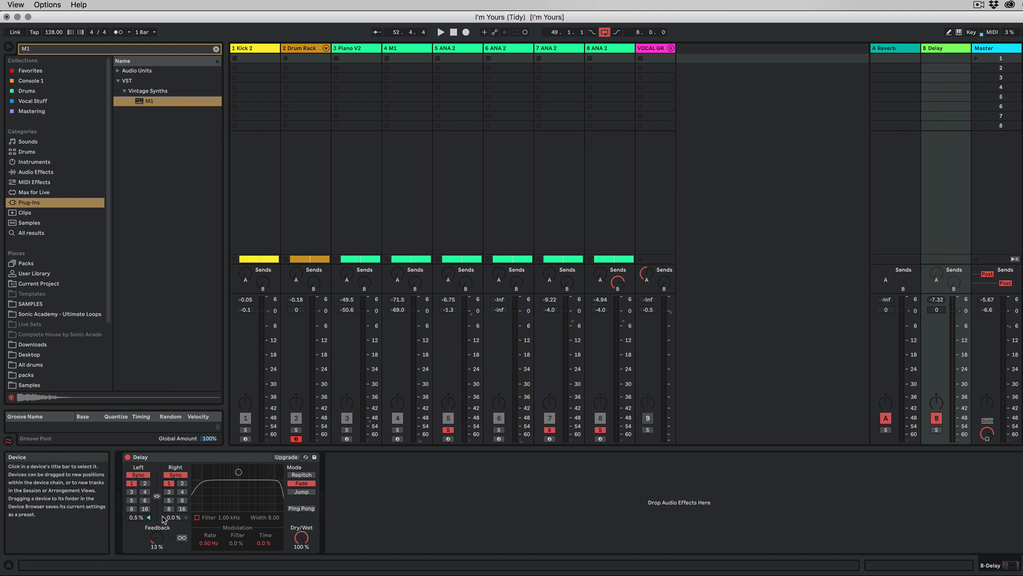
key(space)
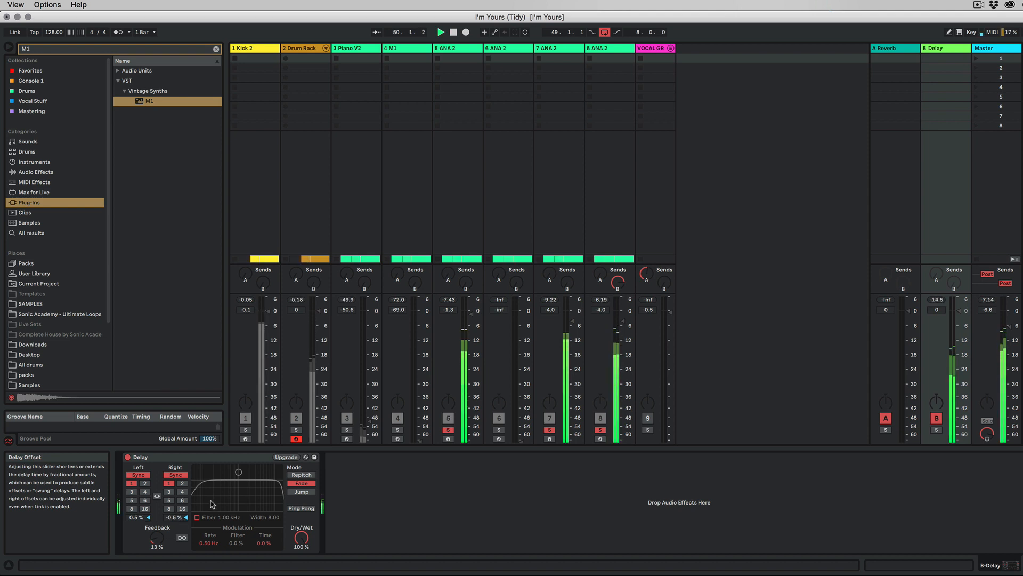
Enable the B Delay filter and set it to about 1.55 kHz with a width of about 2.18
click(197, 517)
drag(239, 471, 245, 499)
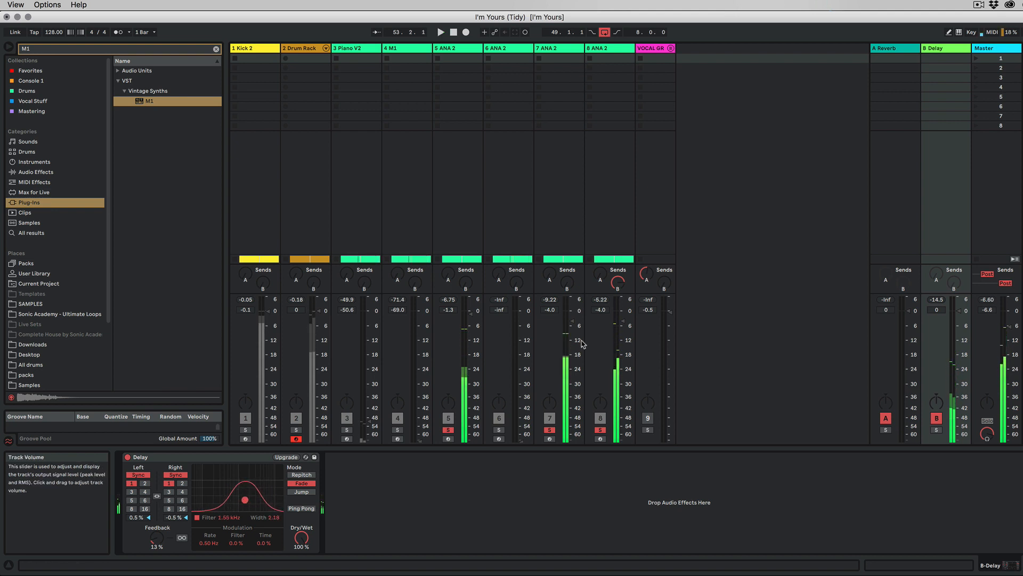
During playback, send tracks 7 and 5 to the B Delay return, with track 5's send at about -9.5 dB
key(space)
drag(567, 283, 567, 229)
mouse_move(466, 283)
mouse_down()
mouse_move(465, 269)
mouse_move(466, 288)
mouse_up()
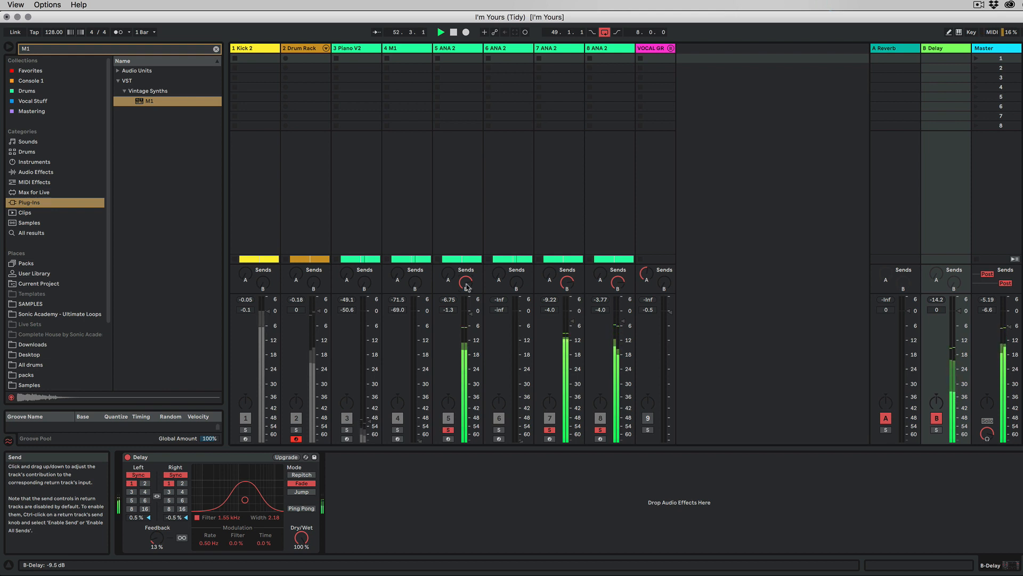
Unsolo tracks 5, 7 and 8 and play the full mix
click(448, 430)
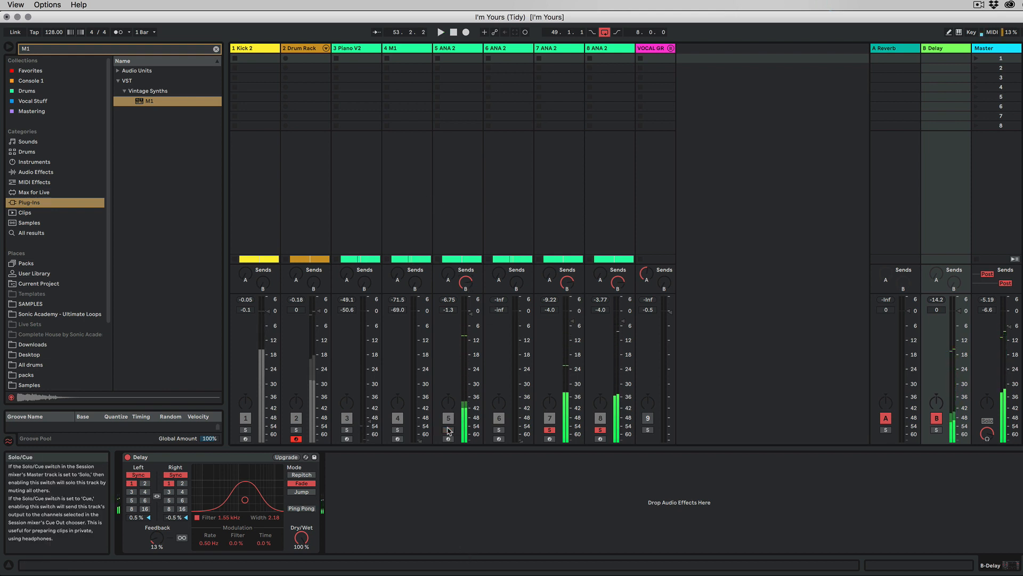
click(549, 430)
click(600, 429)
key(space)
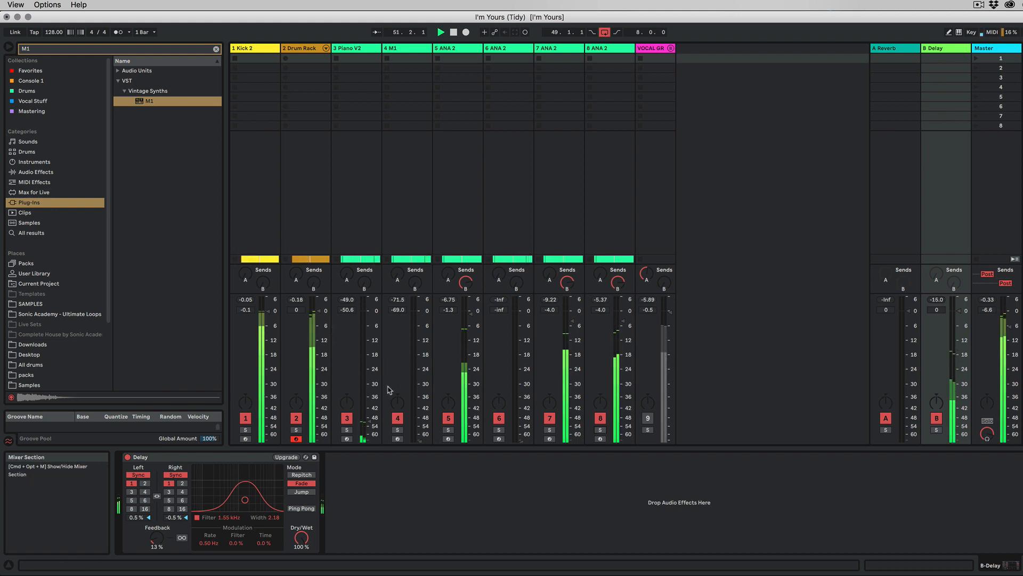
Raise the Piano V2 track to -11.4 dB and the M1 track to -12.0 dB, and activate the vocal group
drag(364, 420, 367, 340)
drag(419, 440, 419, 342)
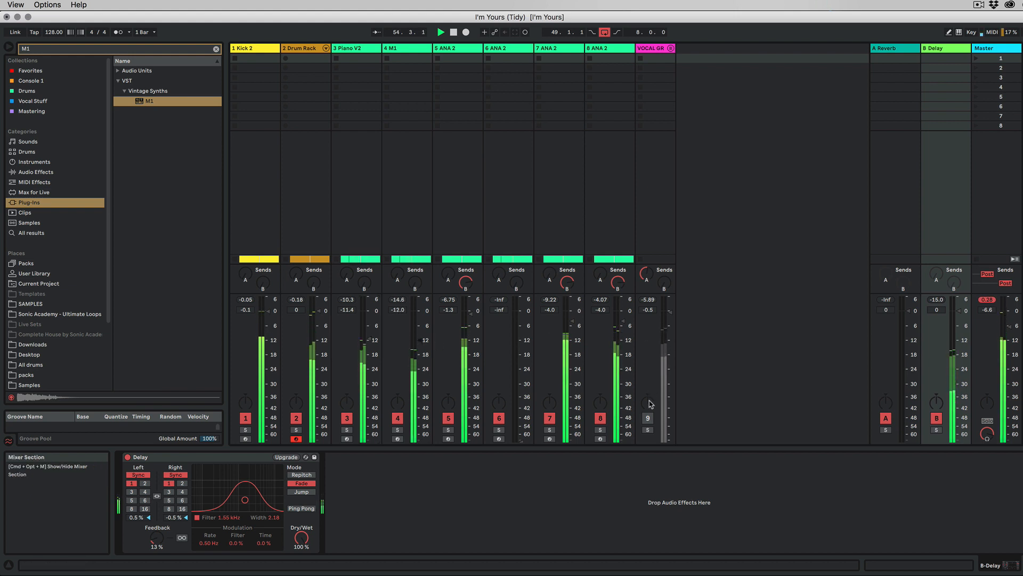
click(648, 417)
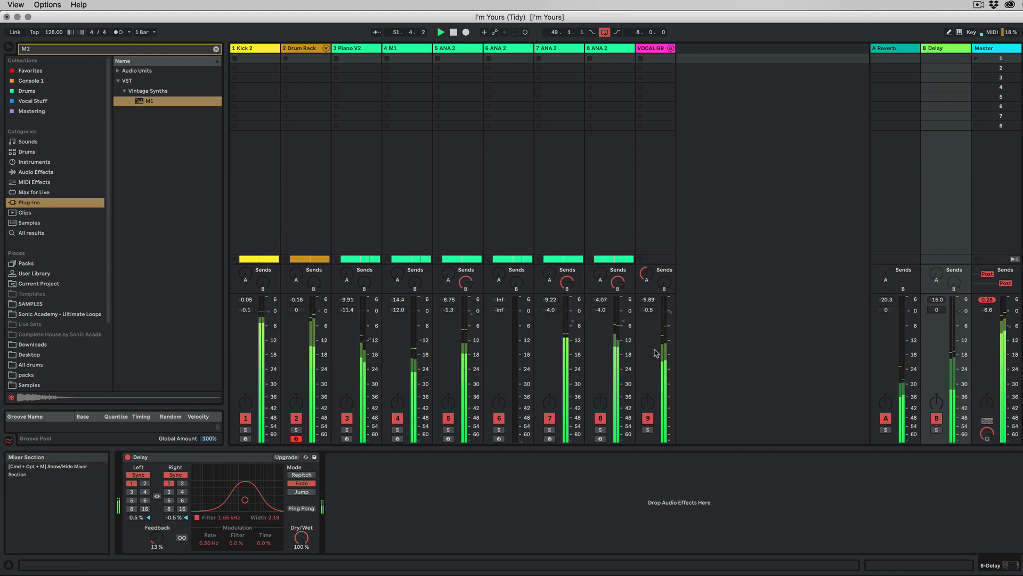
Bring track 6's ANA 2 layer into the mix with its volume at -13.0 dB
drag(526, 385, 525, 258)
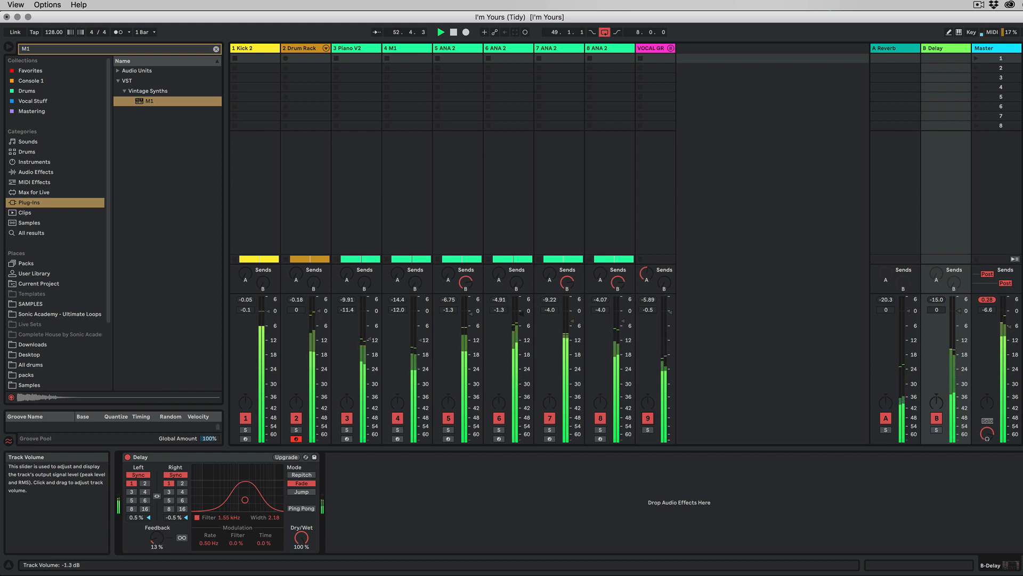
drag(522, 314, 525, 345)
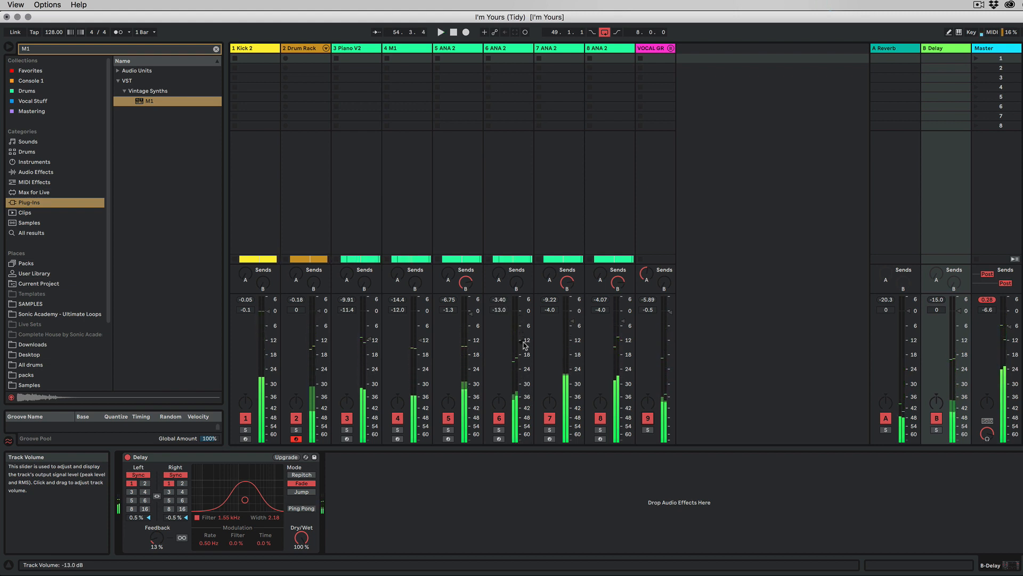